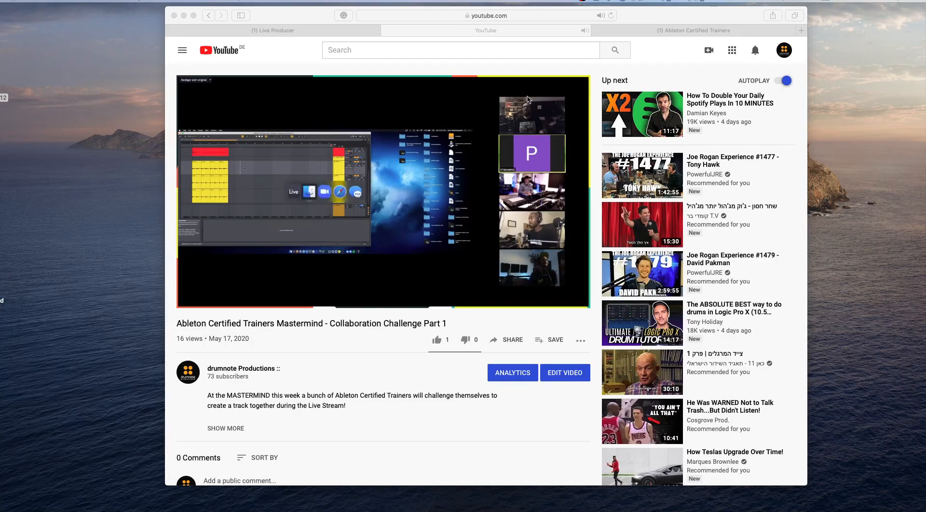
# - Take the Zoom meeting out of full screen and arrange its window side by side with the YouTube browser window
pyautogui.moveTo(649, 16); pyautogui.dragTo(802, 18)
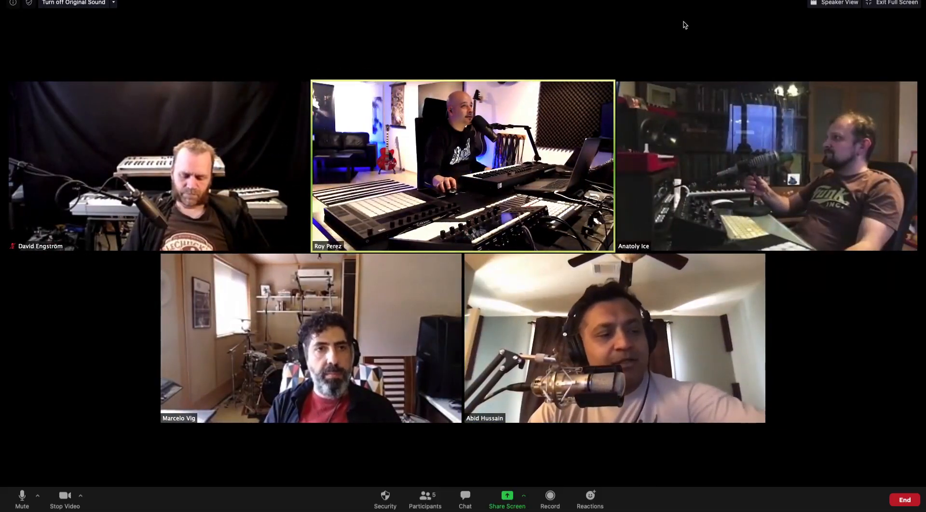
pyautogui.click(871, 4)
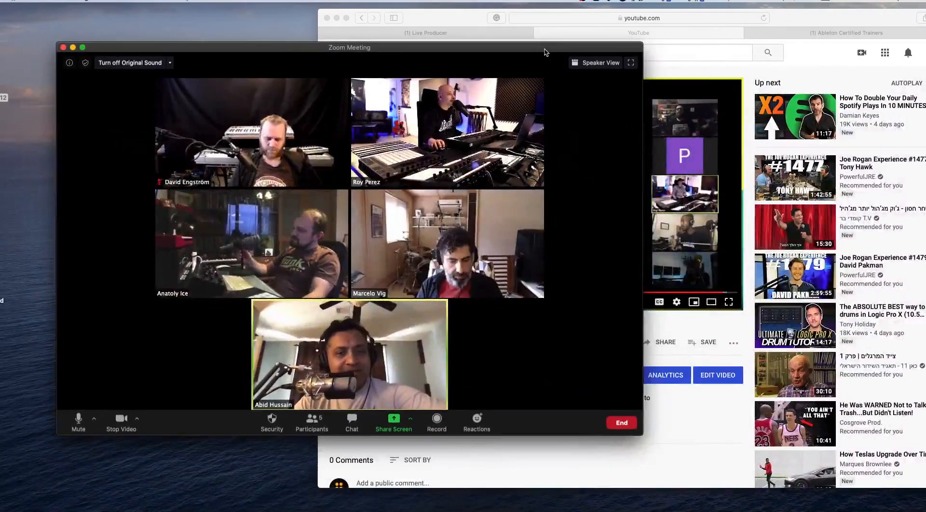
pyautogui.moveTo(545, 52); pyautogui.dragTo(484, 13)
pyautogui.moveTo(579, 394); pyautogui.dragTo(339, 502)
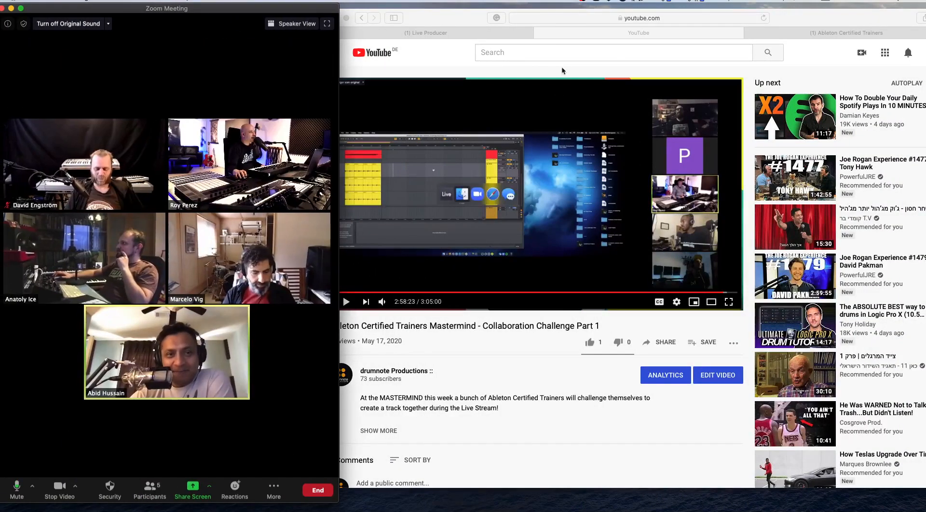
pyautogui.moveTo(470, 16); pyautogui.dragTo(494, 17)
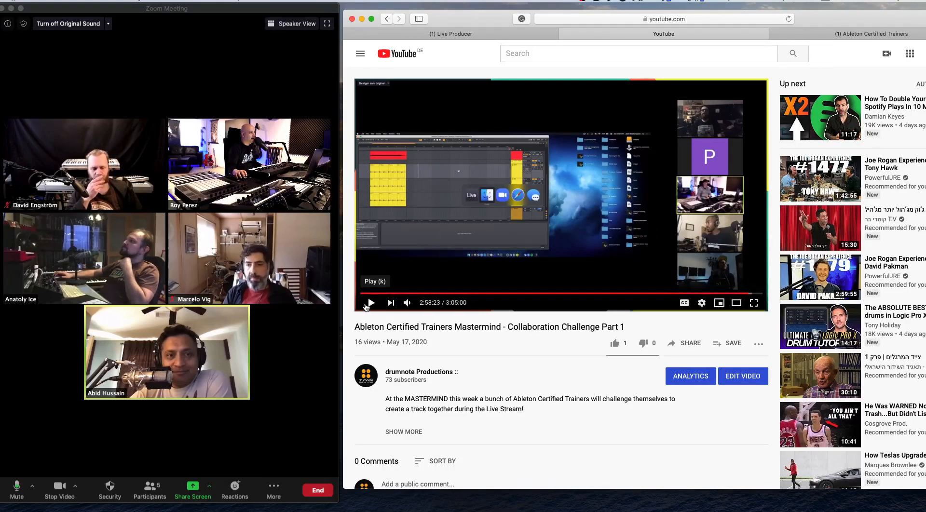
# - Play the "Collaboration Challenge Part 1" video from around 2:28 hours in and pause it after the excerpt
pyautogui.click(370, 304)
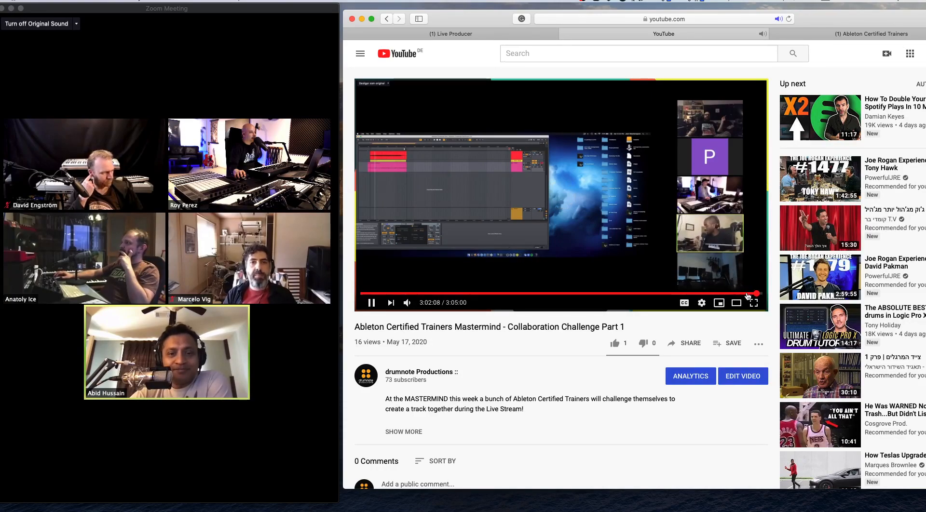
pyautogui.click(752, 294)
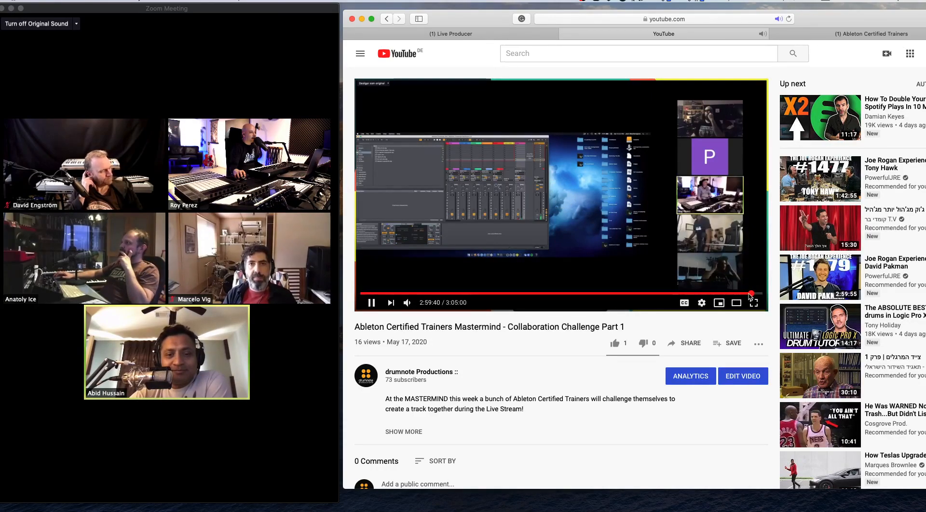
pyautogui.click(666, 294)
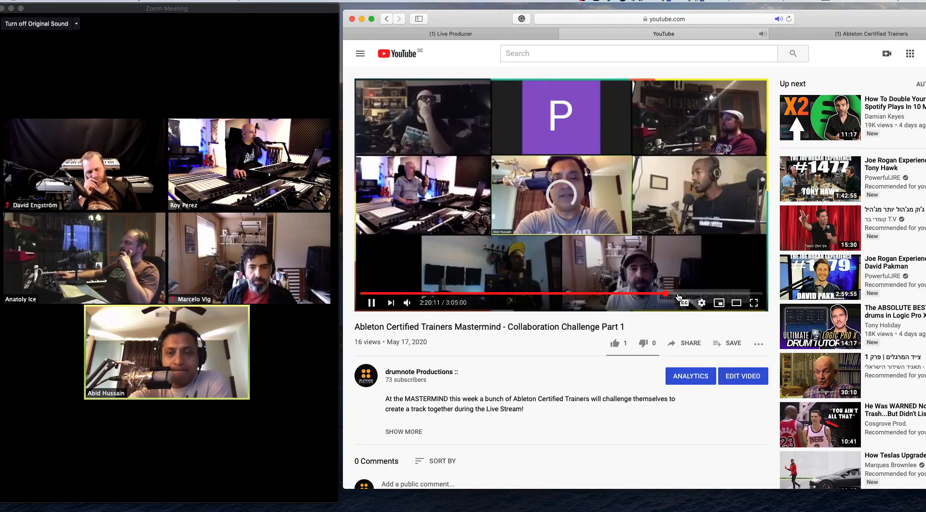
pyautogui.click(683, 295)
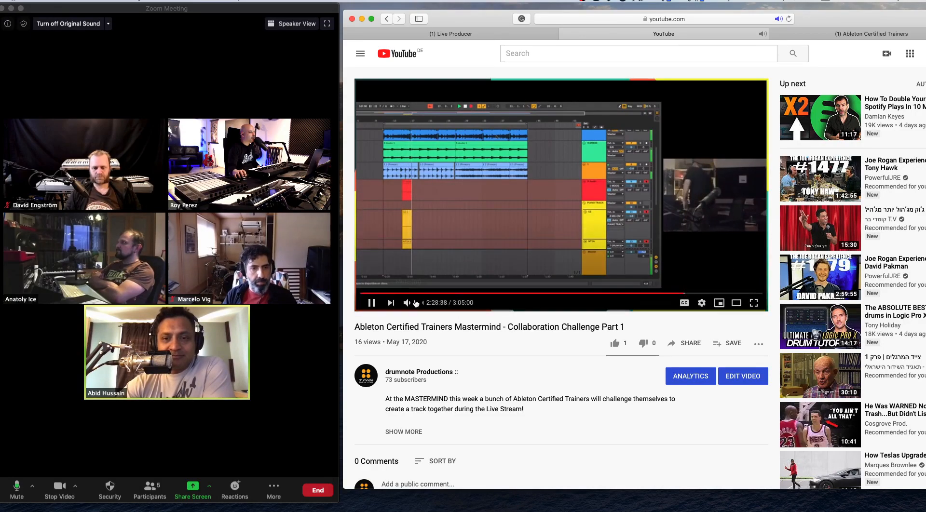
pyautogui.click(371, 303)
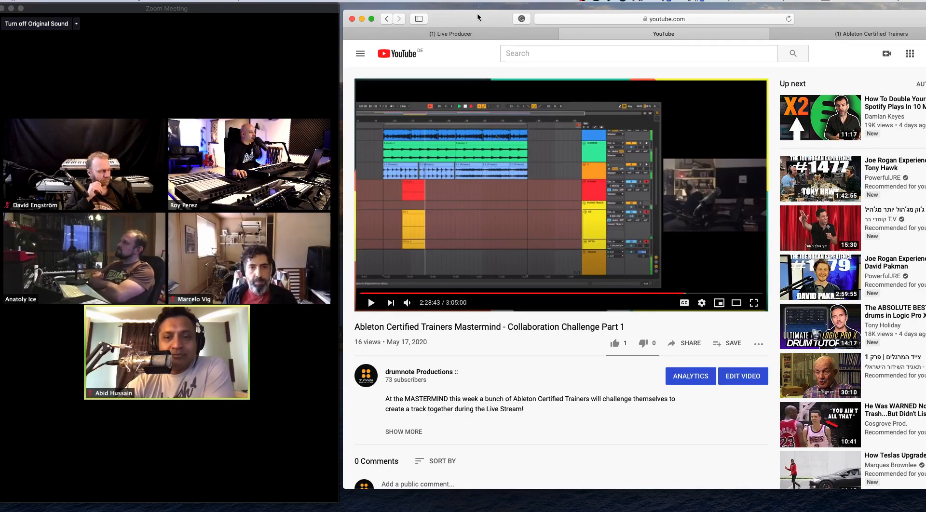
# - Minimise the browser window and widen the Zoom meeting window across the full width of the screen
pyautogui.press('super+m')
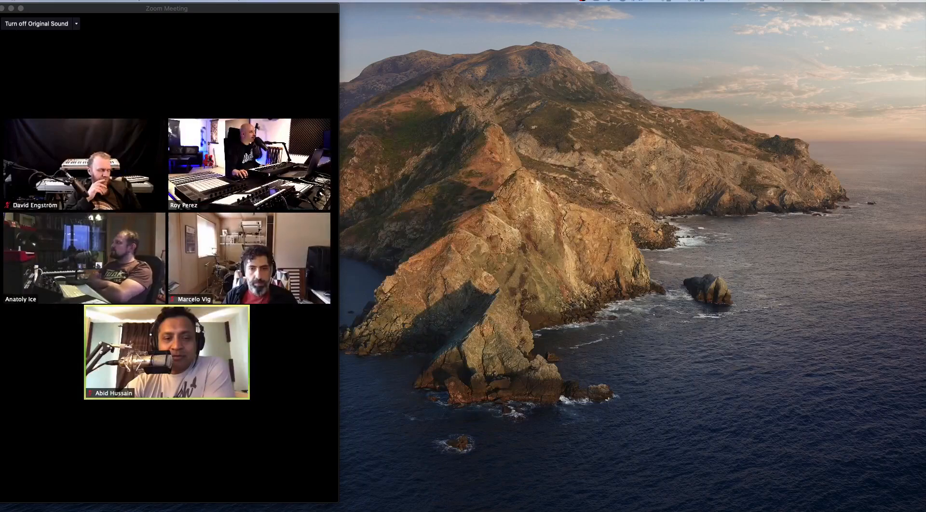
pyautogui.moveTo(115, 11)
pyautogui.mouseDown()
pyautogui.moveTo(266, 18)
pyautogui.moveTo(121, 11)
pyautogui.mouseUp()
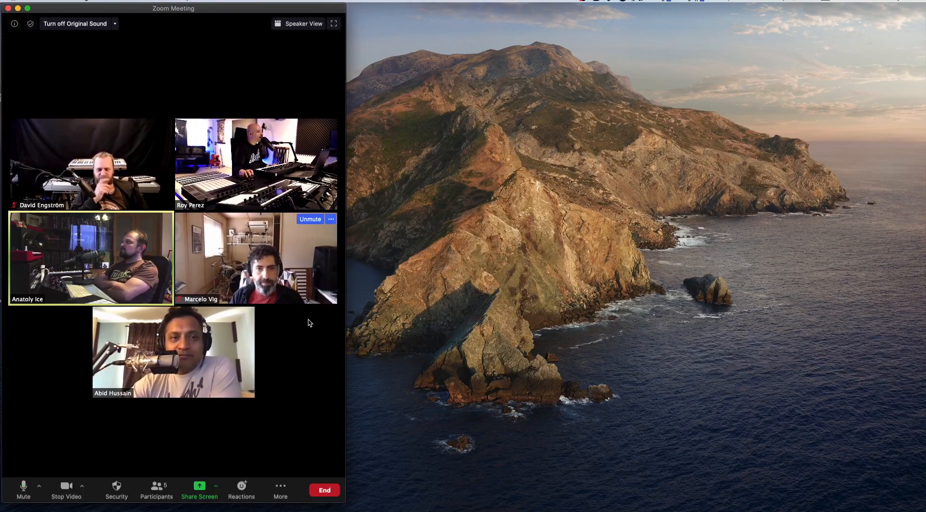
pyautogui.moveTo(345, 502); pyautogui.dragTo(924, 499)
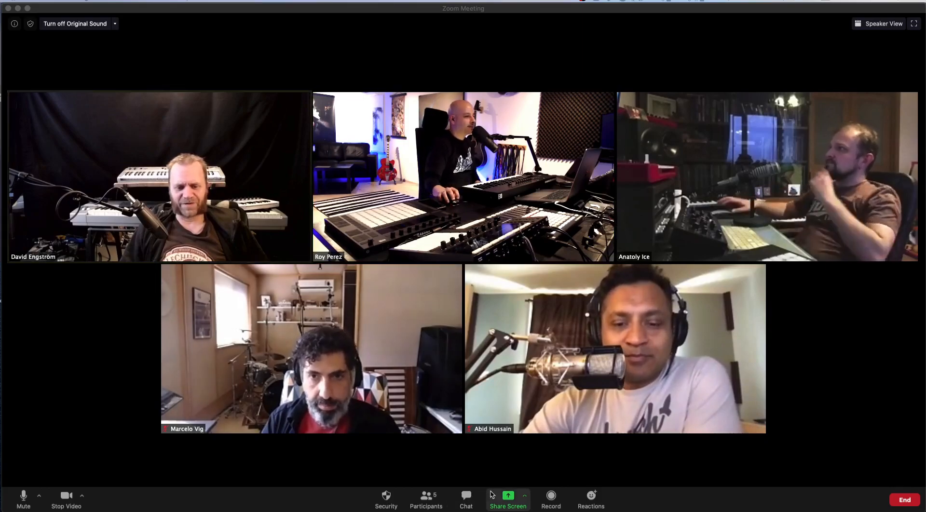
# - Choose a screen-sharing option for the meeting and bring up the participant's shared-screen window
pyautogui.click(526, 497)
pyautogui.click(476, 442)
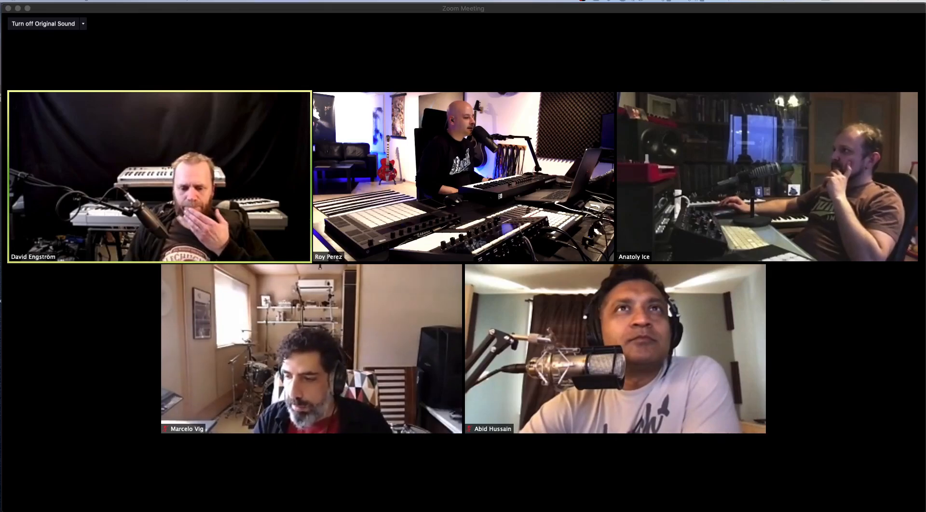
pyautogui.press('super+Tab')
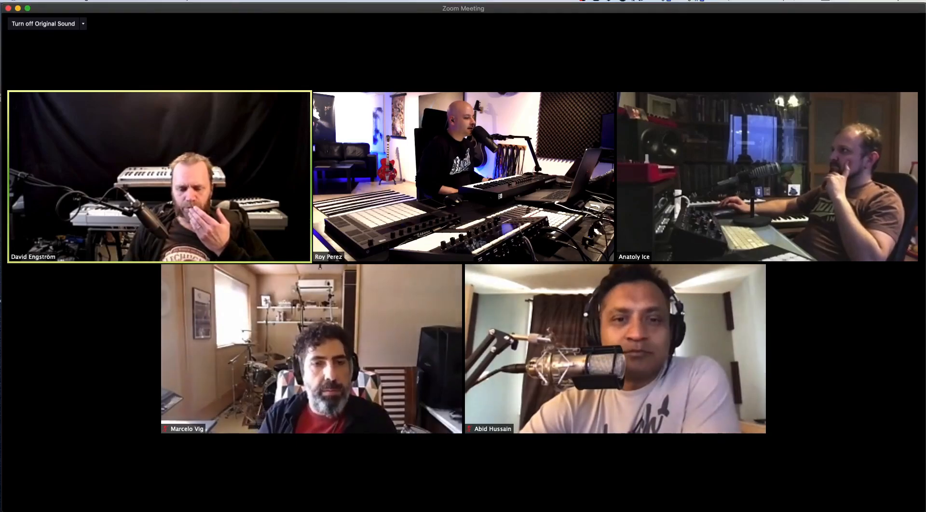
pyautogui.press('super+Tab')
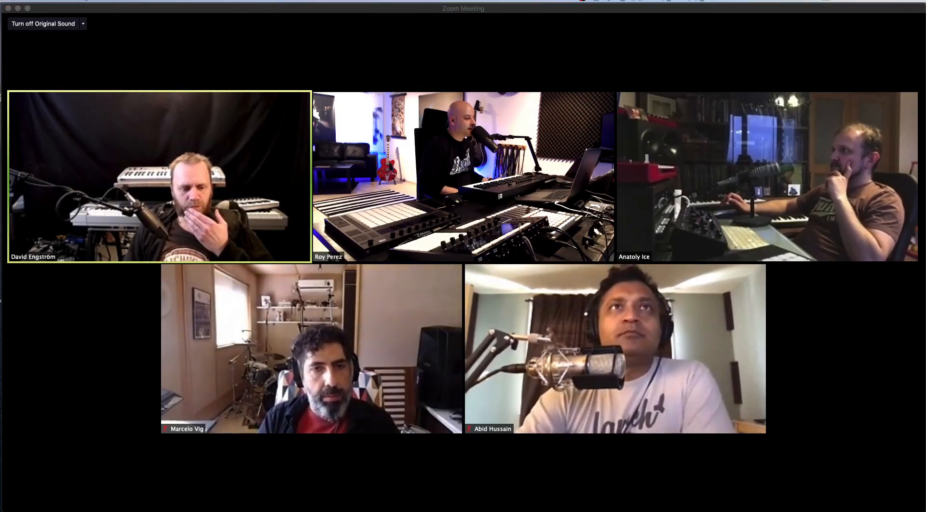
pyautogui.click(1, 434)
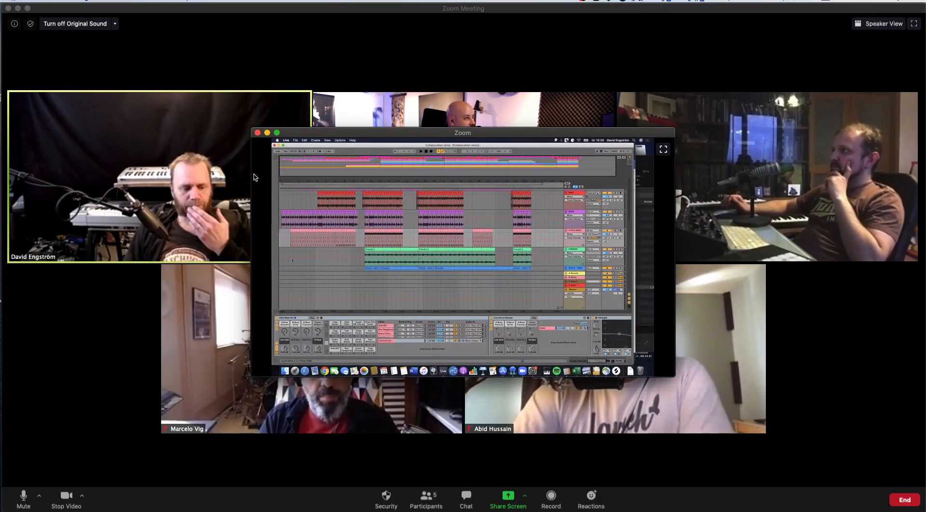
# - Move the shared-screen window beside the windowed meeting and enlarge it to the screen's full height
pyautogui.moveTo(342, 134); pyautogui.dragTo(498, 142)
pyautogui.click(915, 28)
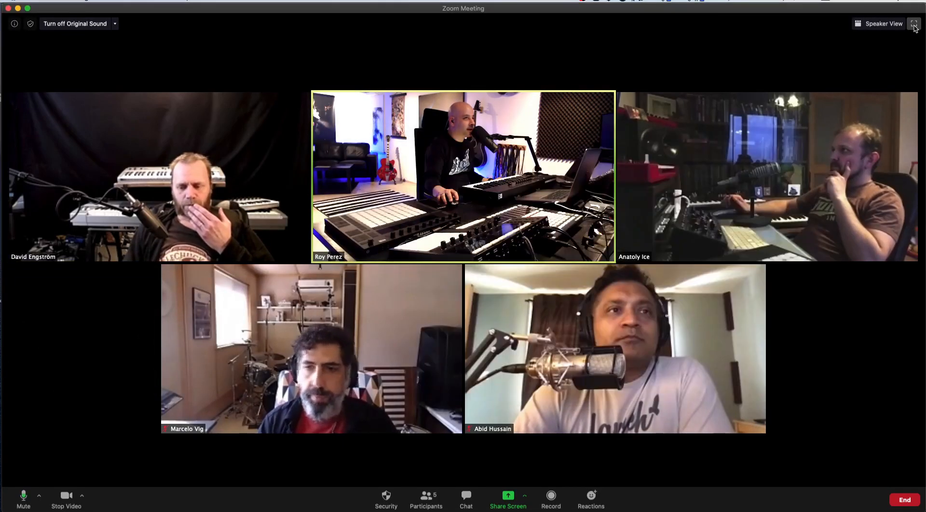
pyautogui.click(914, 25)
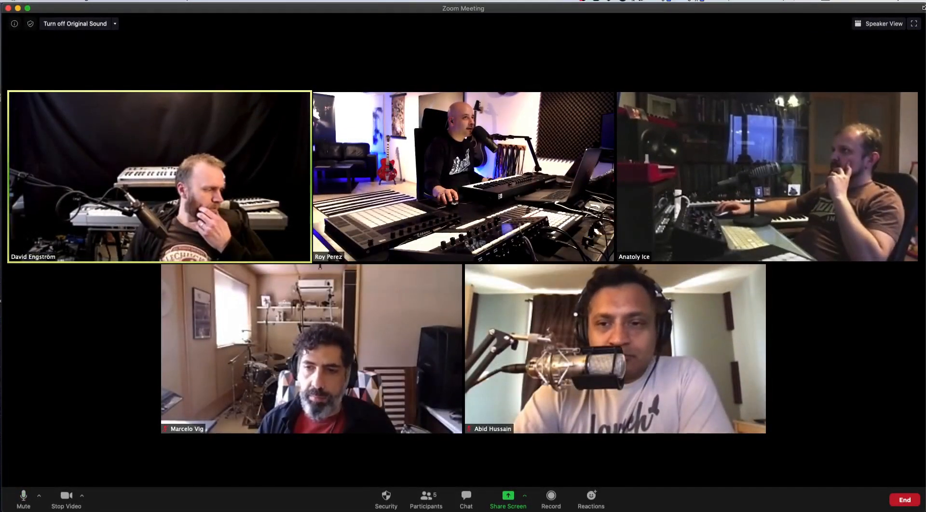
pyautogui.click(879, 13)
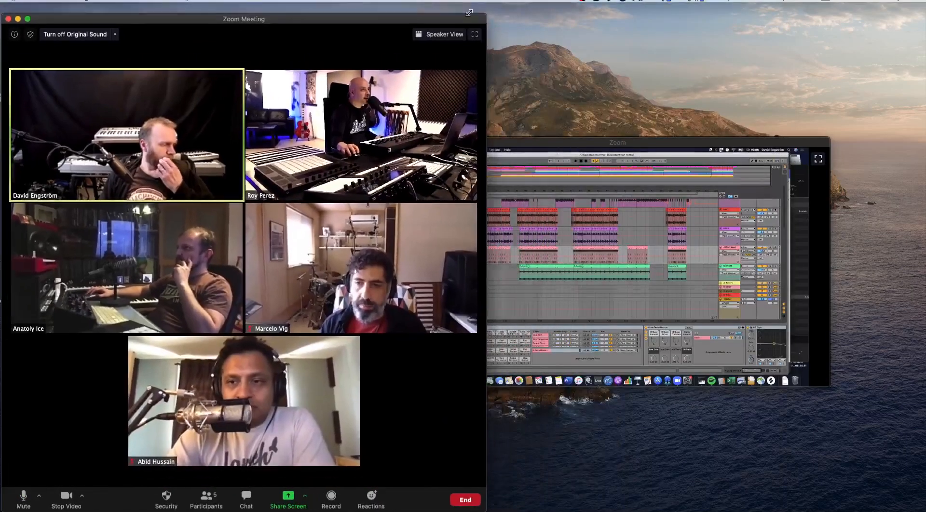
pyautogui.moveTo(534, 141); pyautogui.dragTo(510, 7)
pyautogui.moveTo(812, 255); pyautogui.dragTo(924, 500)
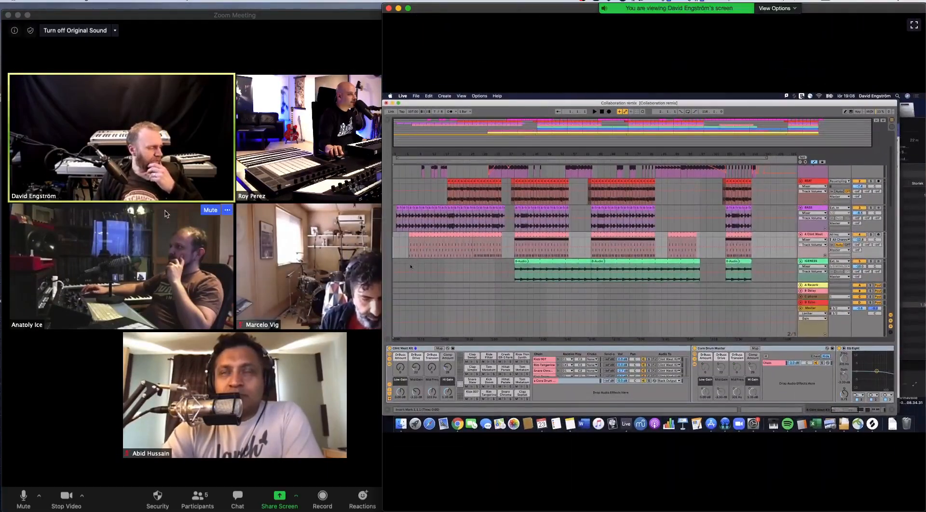
# - Resize the meeting gallery window so it fills the space next to the shared Ableton Live screen
pyautogui.doubleClick(256, 14)
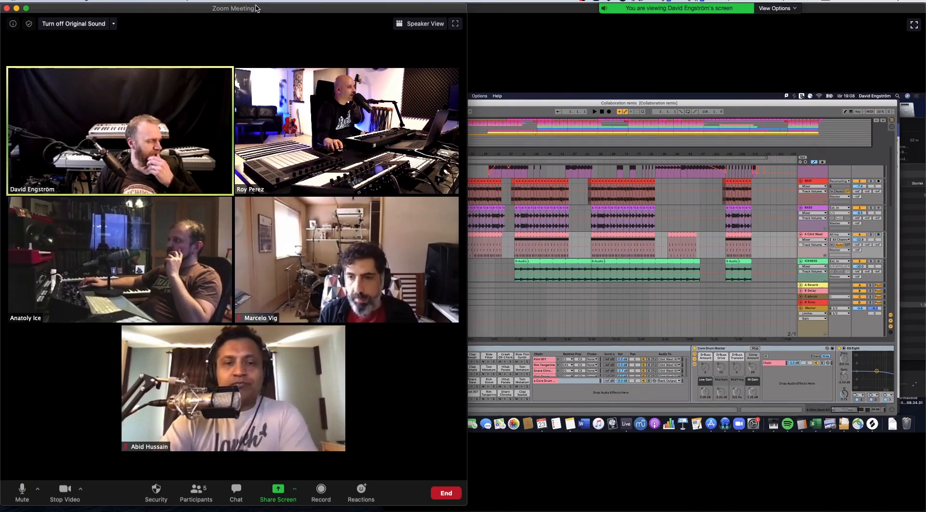
pyautogui.doubleClick(257, 8)
pyautogui.moveTo(370, 510); pyautogui.dragTo(384, 510)
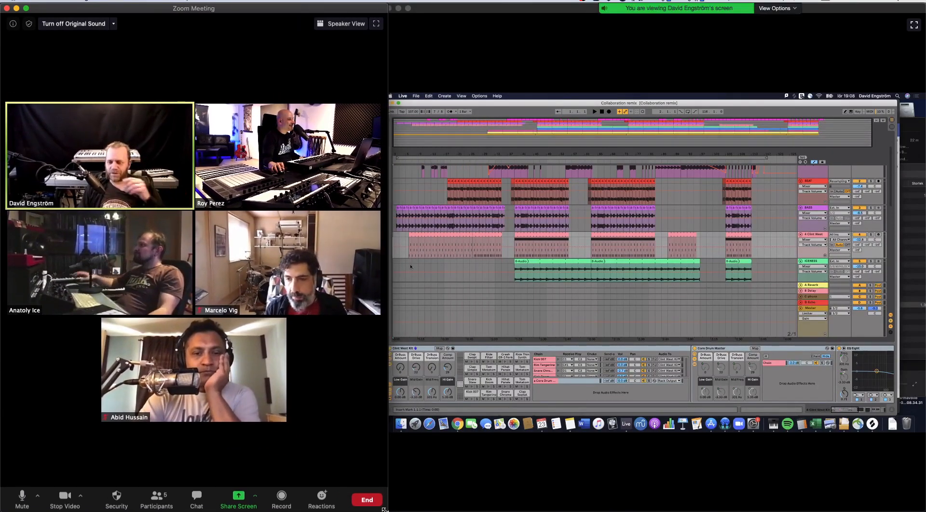
pyautogui.press('super+Tab')
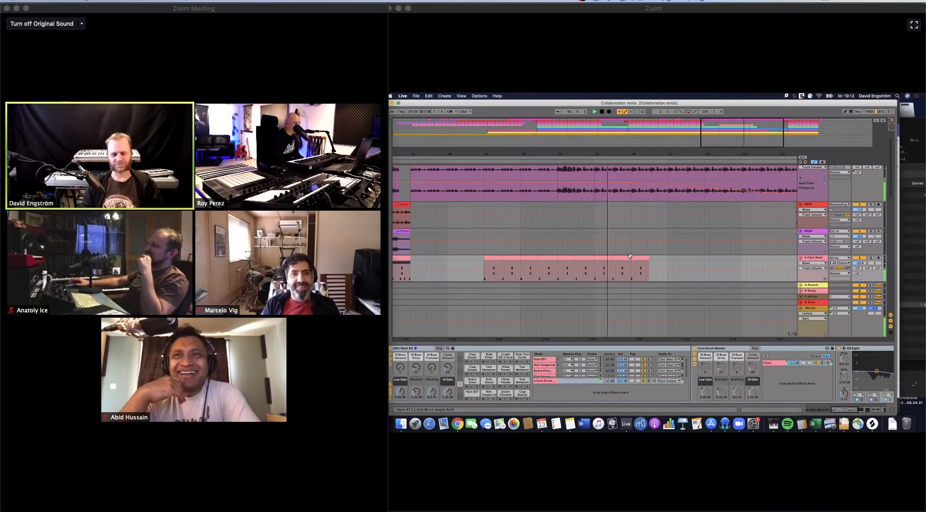
# - Examine the tracks and clips in the closing sections of the shared "Collaboration remix" arrangement during playback
pyautogui.hscroll(3, 630, 257)
pyautogui.scroll(-1, 630, 256)
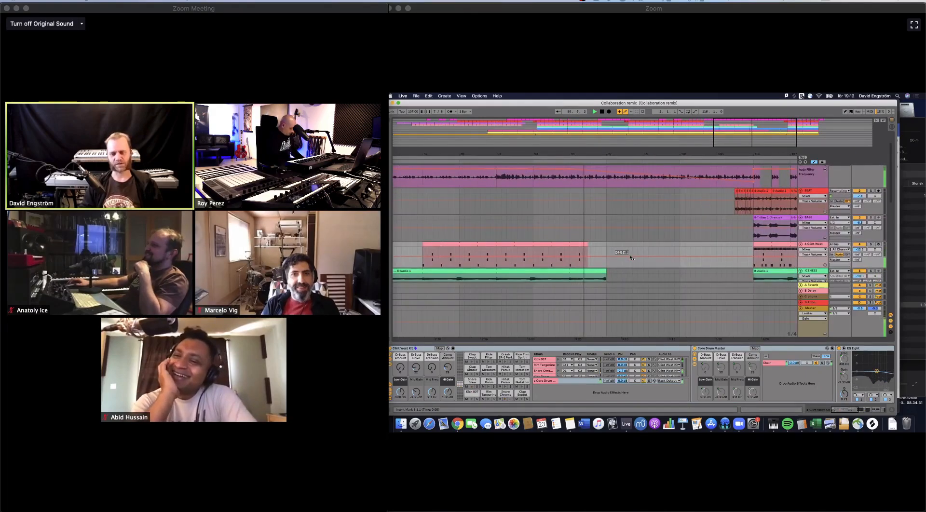
pyautogui.hscroll(3, 630, 258)
pyautogui.scroll(2, 630, 258)
pyautogui.hscroll(5, 630, 258)
pyautogui.scroll(1, 630, 258)
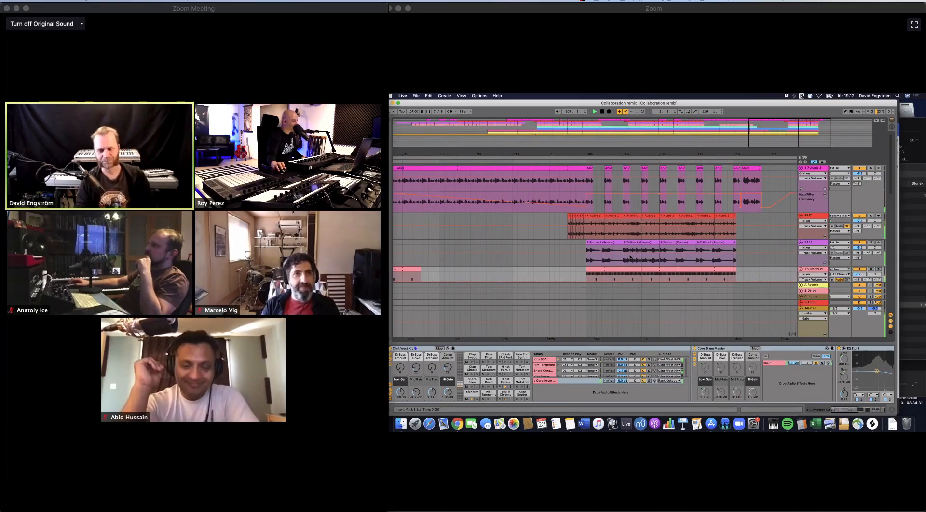
pyautogui.scroll(-3, 631, 258)
pyautogui.hscroll(5, 630, 258)
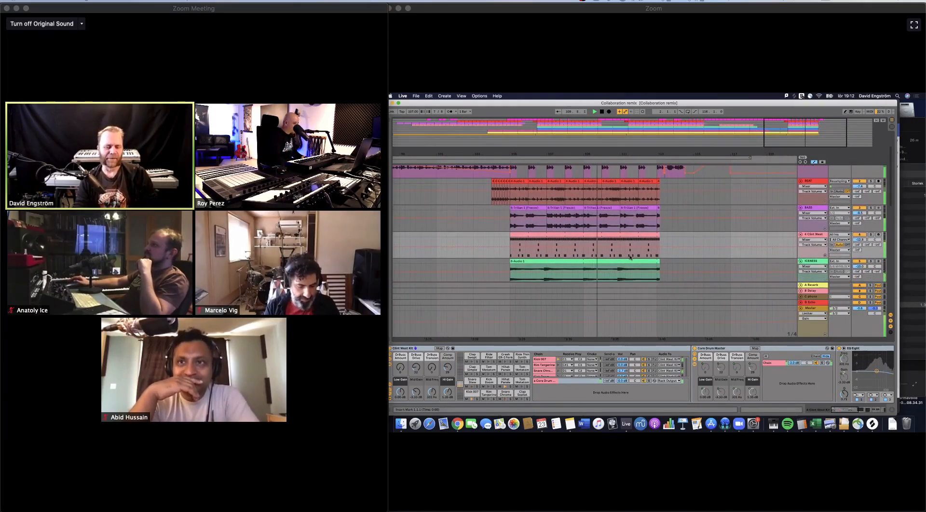
pyautogui.scroll(-2, 631, 258)
pyautogui.hscroll(2, 630, 258)
pyautogui.hscroll(5, 630, 258)
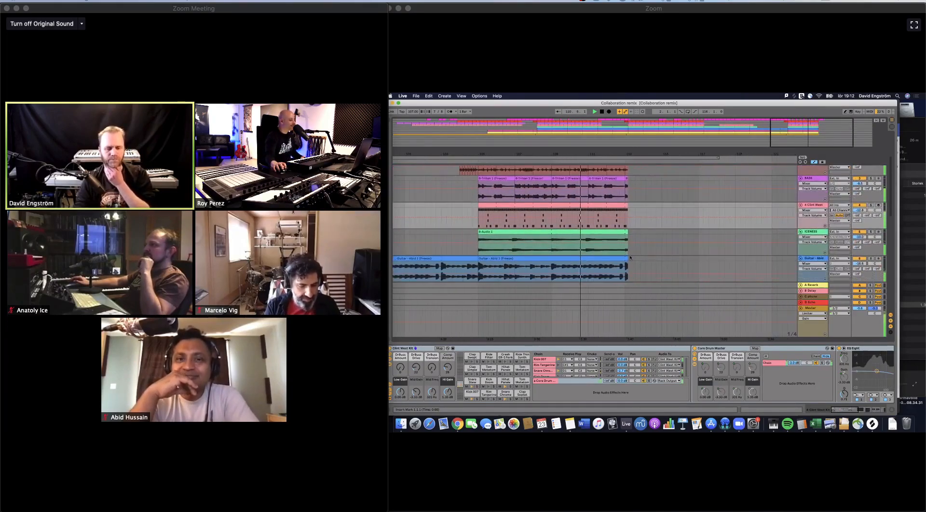
pyautogui.scroll(3, 630, 258)
pyautogui.scroll(2, 631, 259)
pyautogui.hscroll(-1, 631, 258)
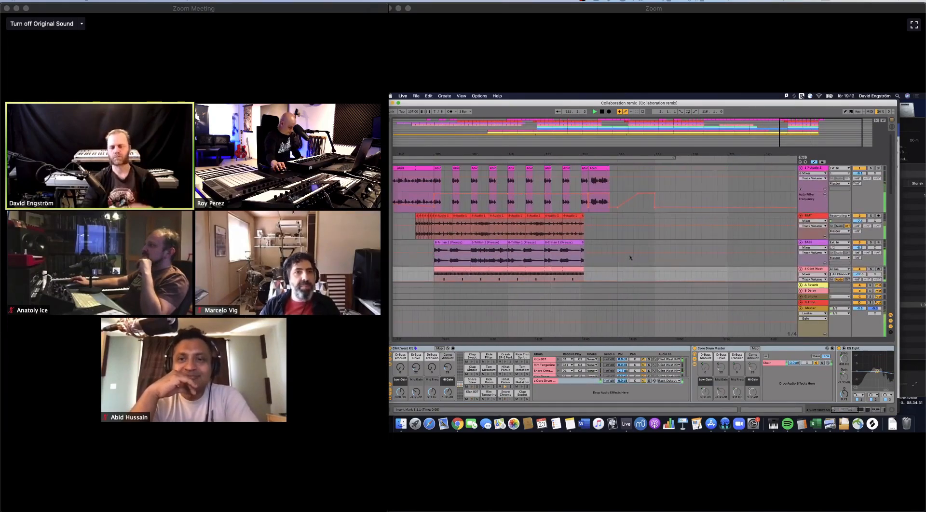
pyautogui.click(857, 183)
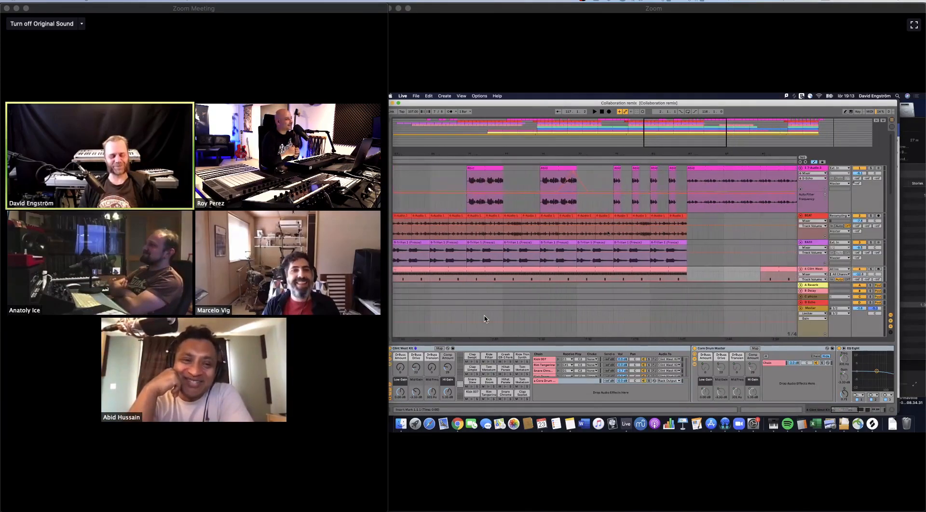
pyautogui.click(539, 12)
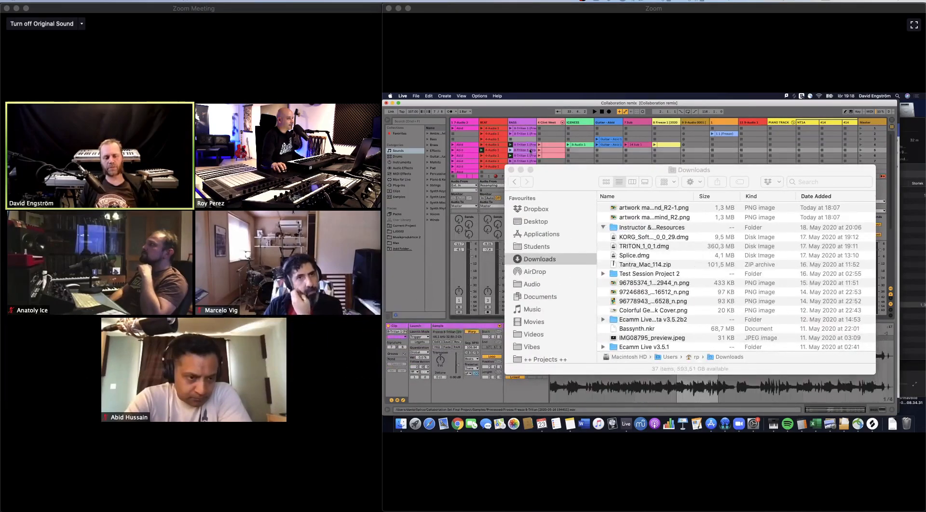
# - Move the Downloads window off the shared screen and start recording the meeting on this computer
pyautogui.moveTo(604, 168); pyautogui.dragTo(0, 187)
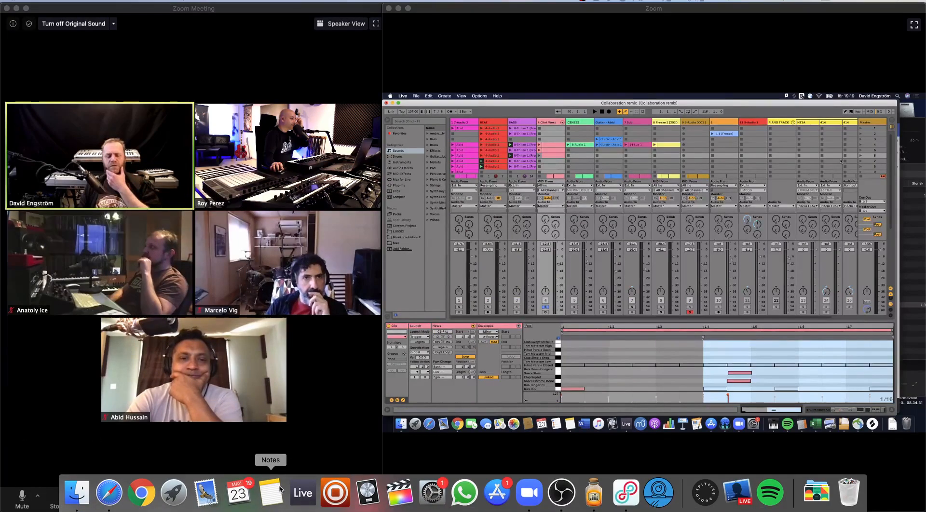
pyautogui.click(278, 499)
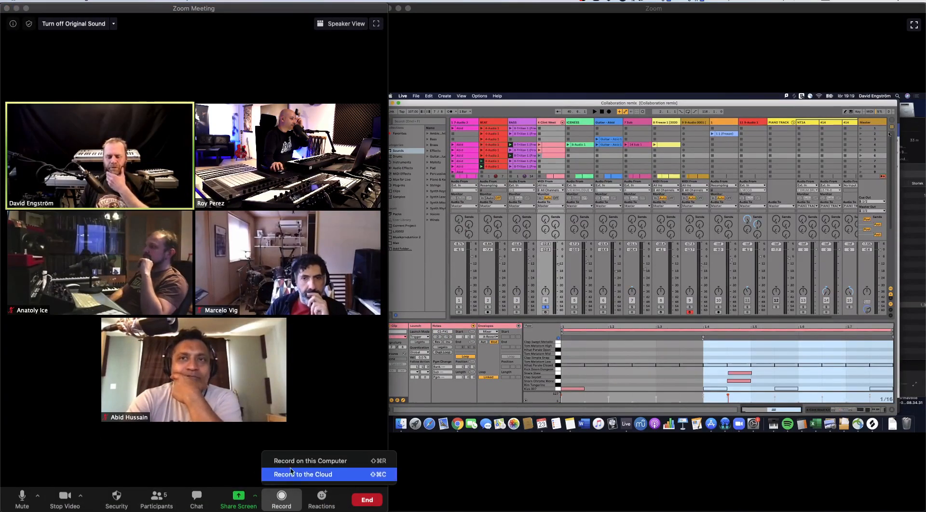
pyautogui.click(299, 459)
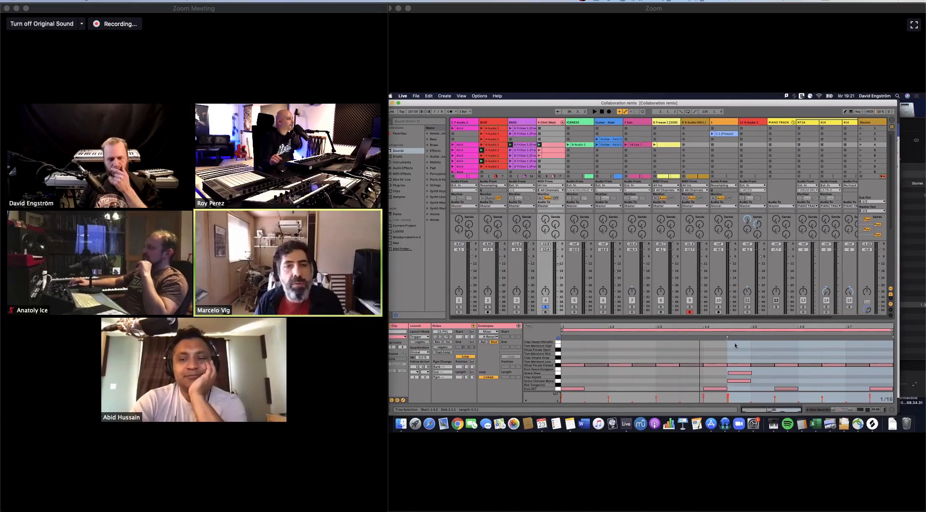
# - Solo the BEAT track in the shared Live set and open one of its audio clips
pyautogui.click(487, 308)
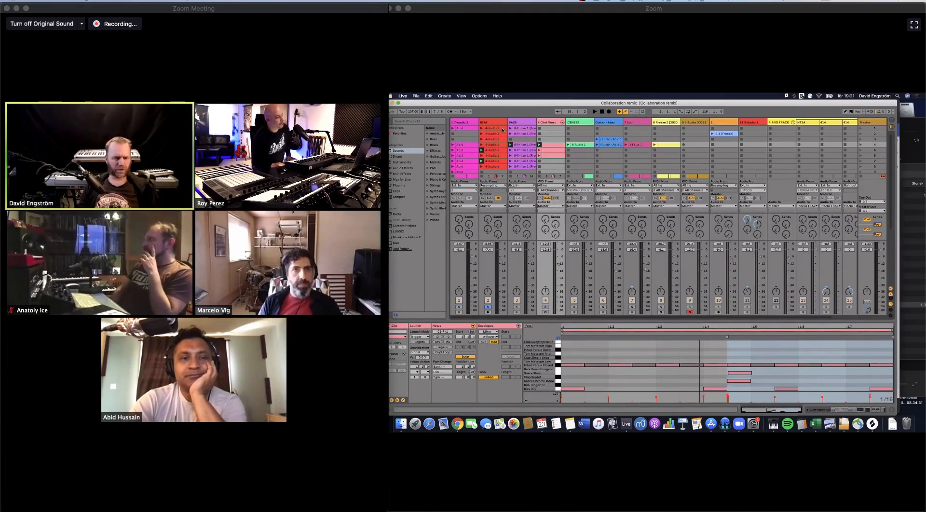
pyautogui.click(498, 151)
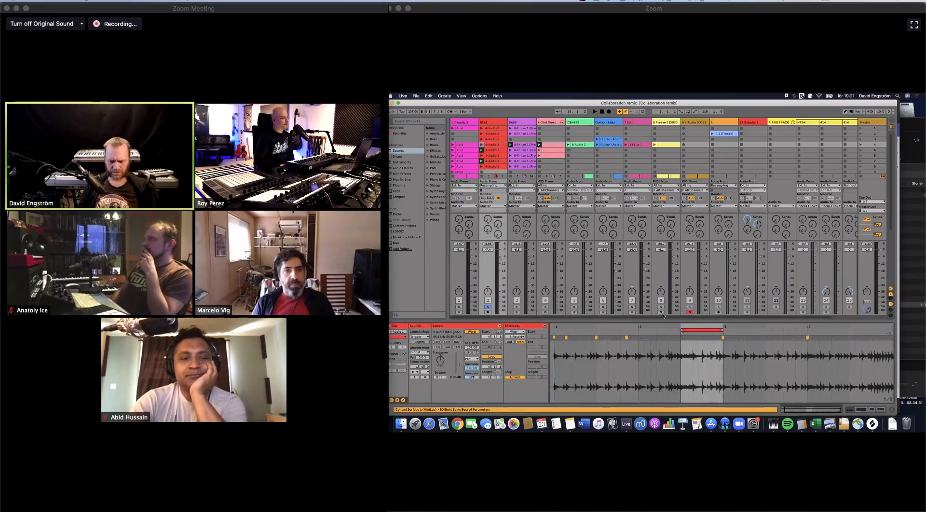
# - Look closer at the open BEAT clip's looped section and select the clip in the Sub track
pyautogui.moveTo(703, 328); pyautogui.dragTo(714, 289)
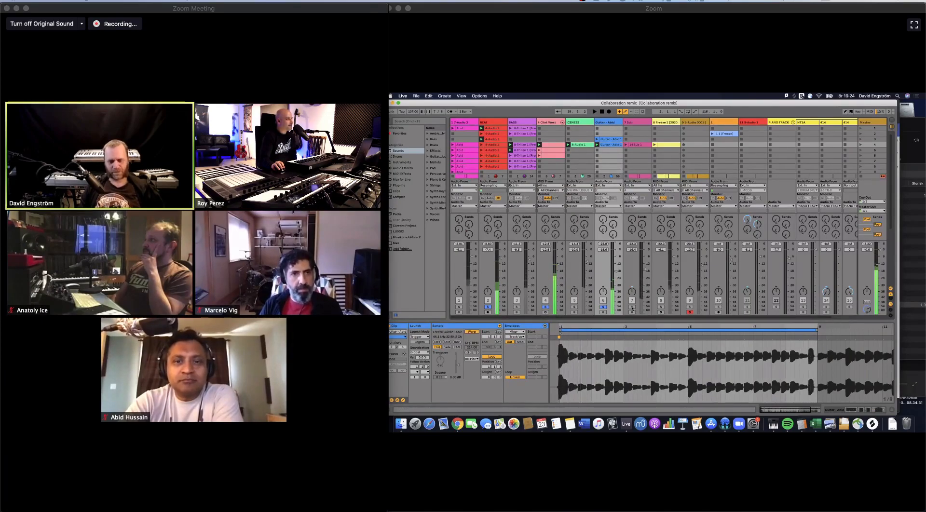
pyautogui.click(639, 145)
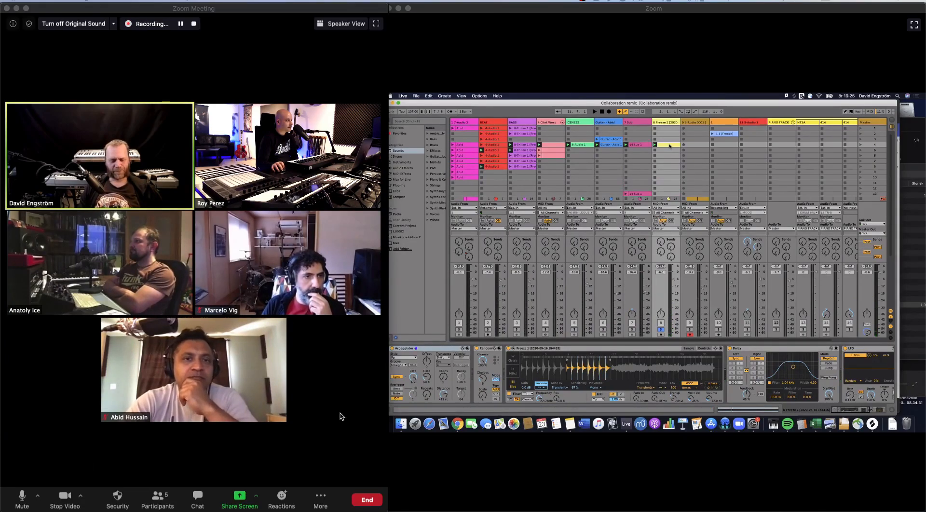
pyautogui.moveTo(414, 511)
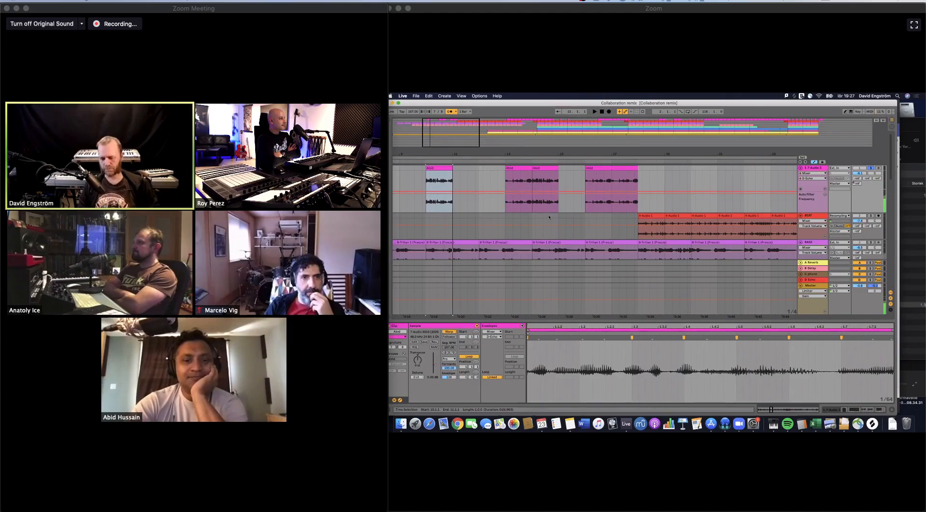
# - Audition the pink audio clips on the uppermost arrangement track, before the beat enters and among the short clips of the middle section
pyautogui.click(602, 168)
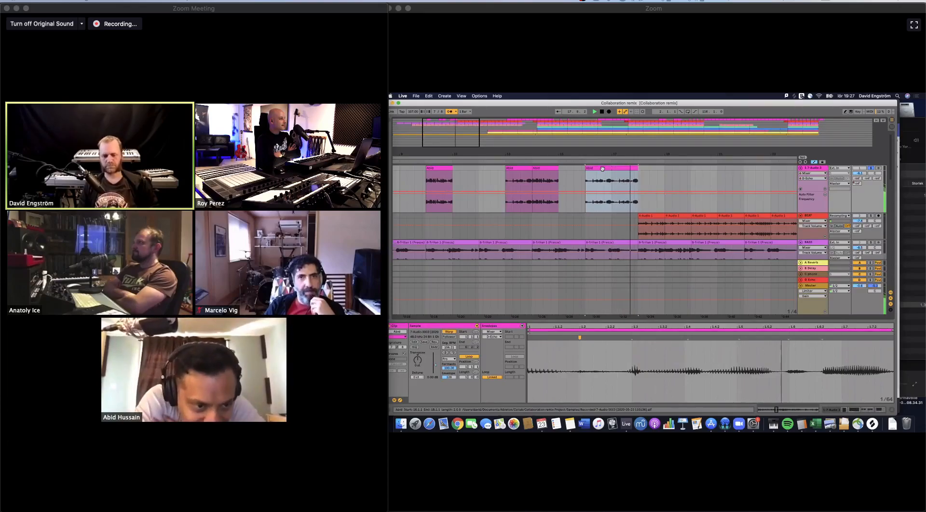
pyautogui.press('space')
pyautogui.moveTo(522, 154); pyautogui.dragTo(434, 152)
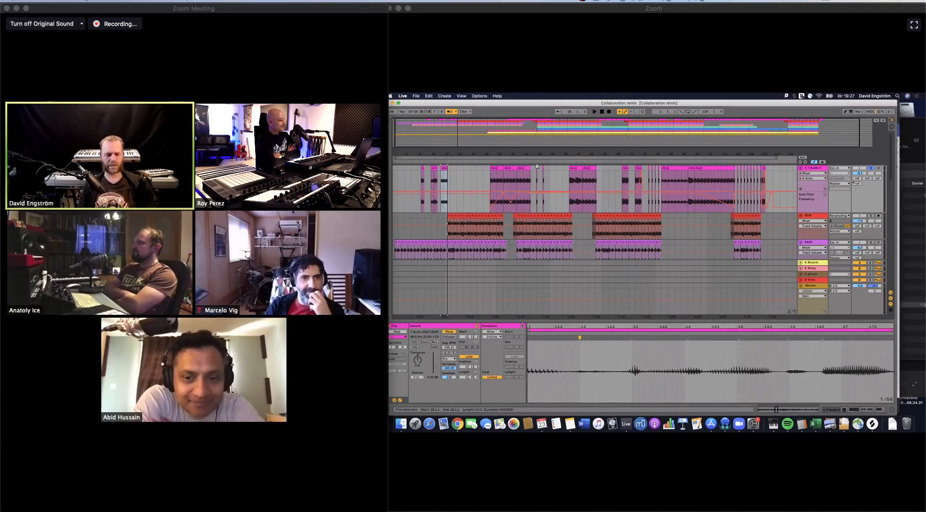
pyautogui.moveTo(530, 155); pyautogui.dragTo(530, 168)
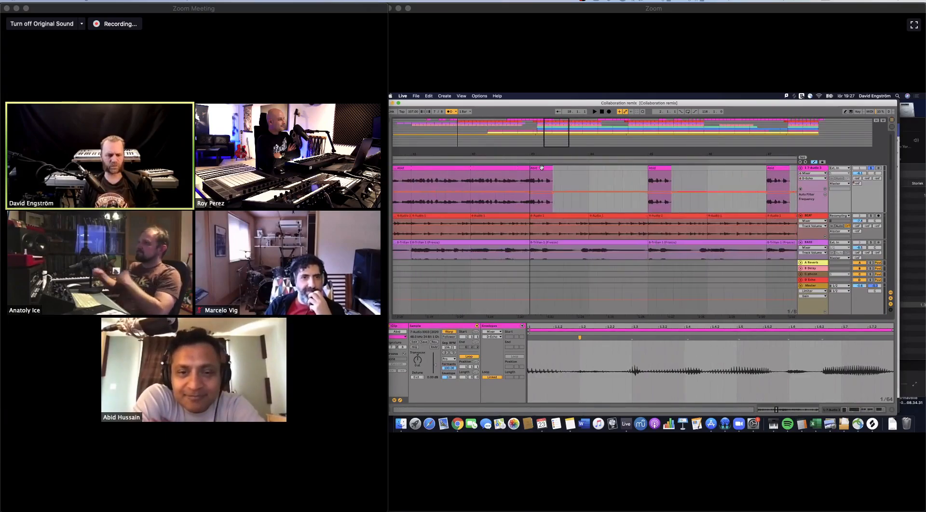
pyautogui.click(542, 167)
pyautogui.press('space')
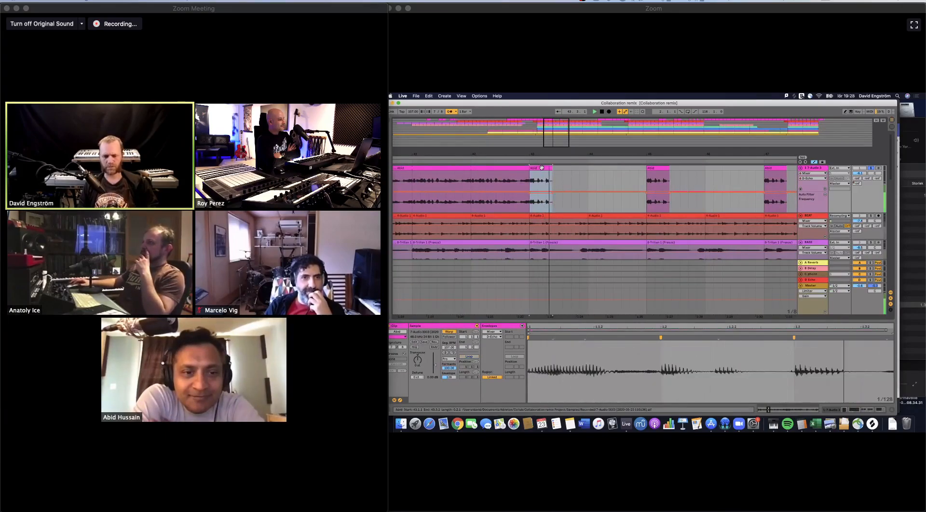
pyautogui.click(661, 170)
pyautogui.press('space')
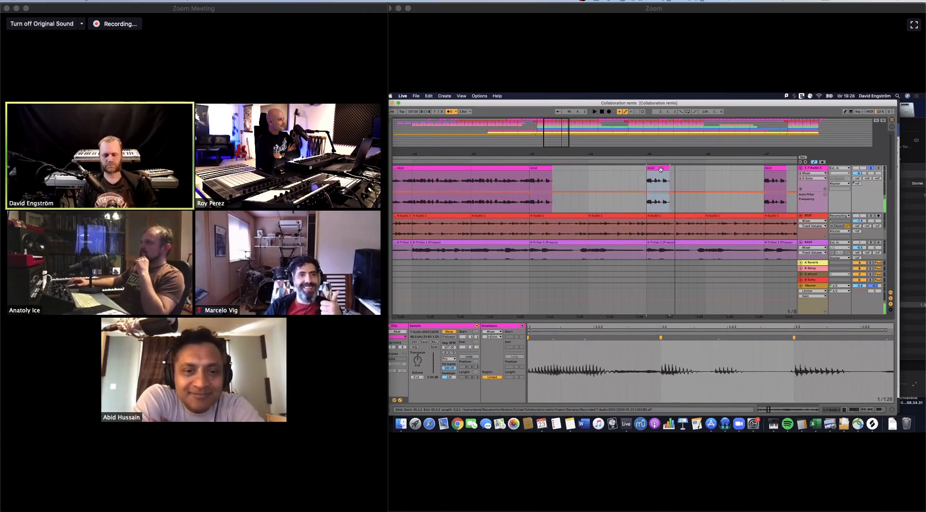
# - Check the Session View, return to the full arrangement, and place the insert marker near the end of the uppermost track's long clip
pyautogui.press('Tab')
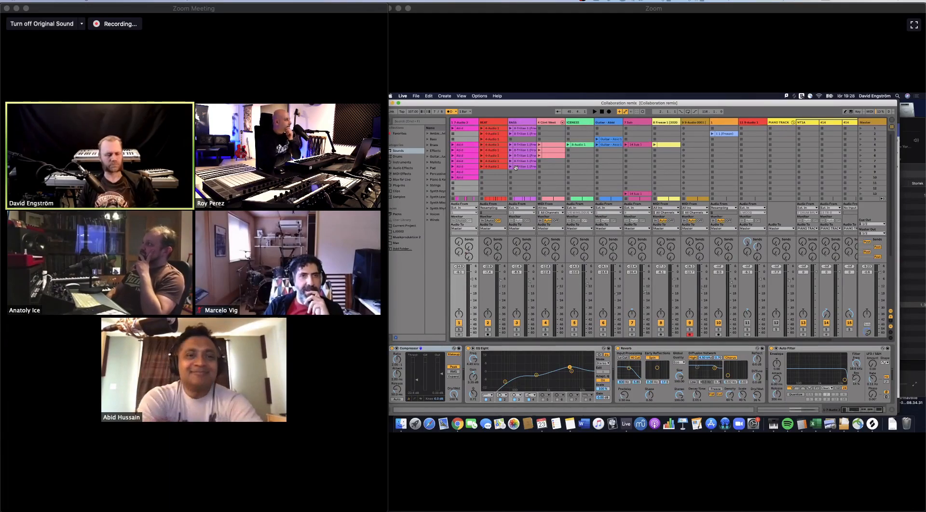
pyautogui.press('Tab')
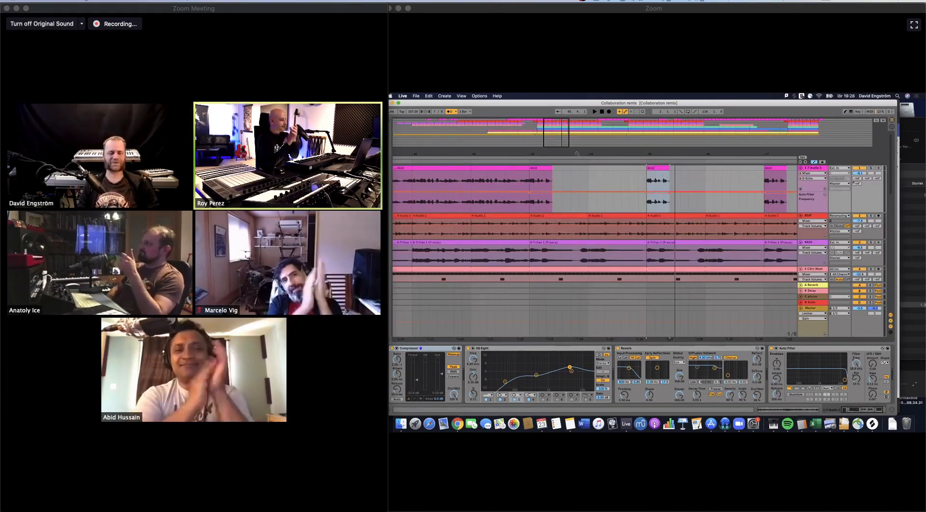
pyautogui.moveTo(578, 155); pyautogui.dragTo(531, 155)
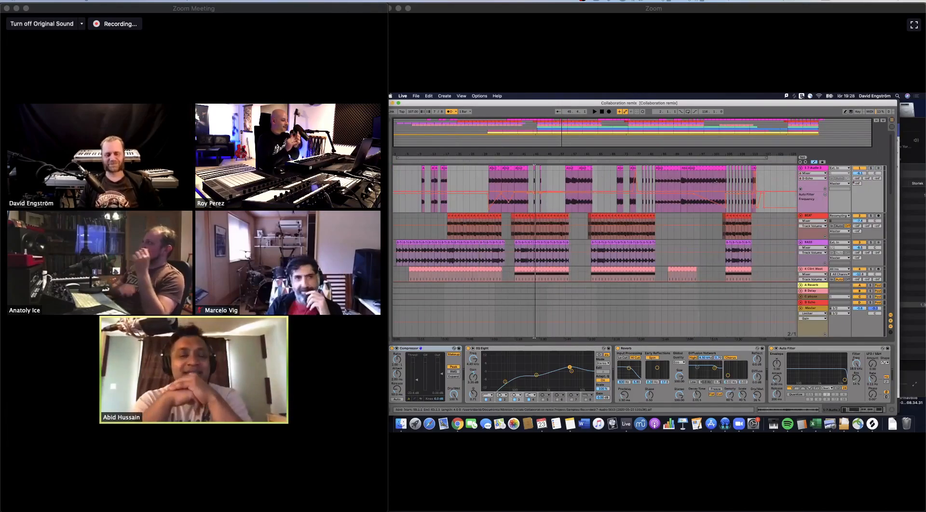
pyautogui.click(725, 181)
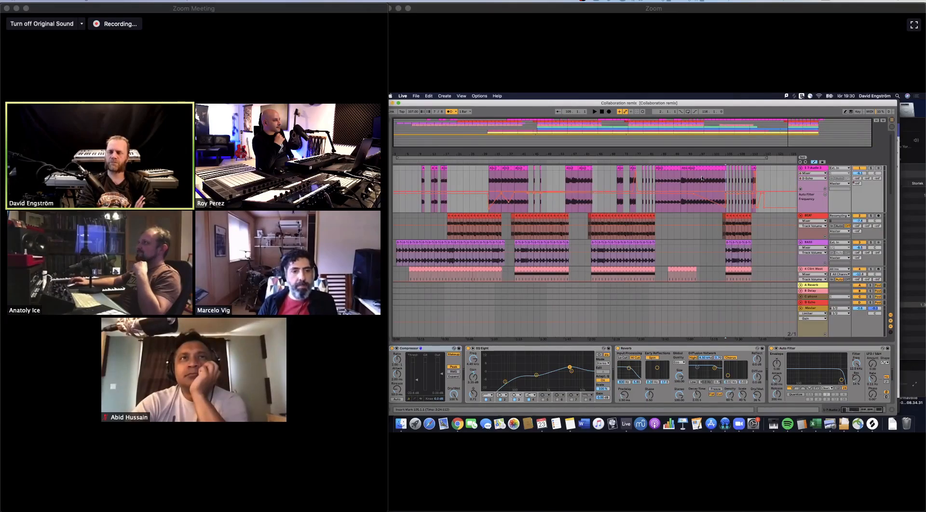
pyautogui.moveTo(77, 268)
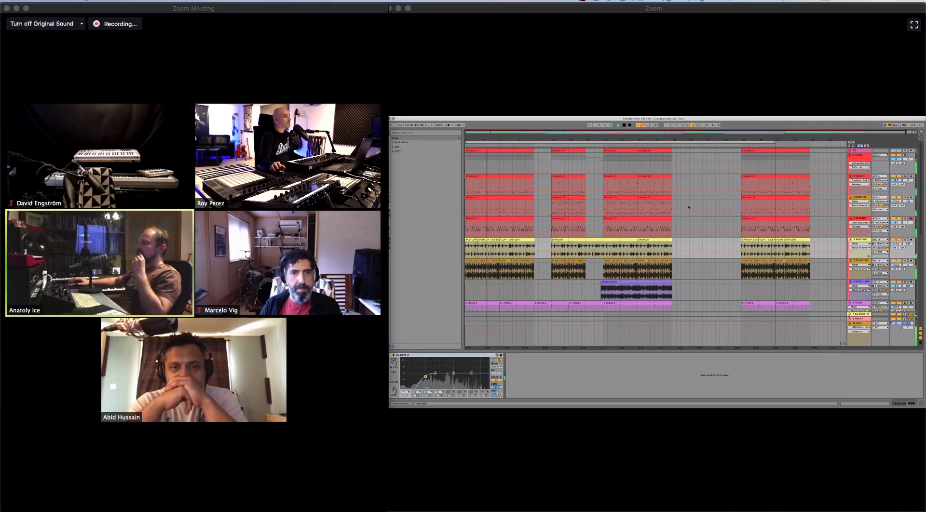
pyautogui.moveTo(74, 493)
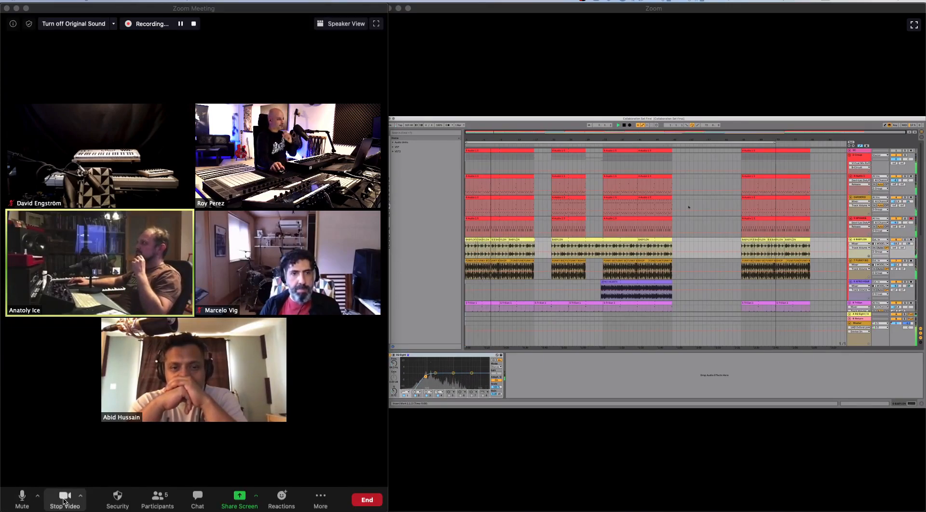
pyautogui.click(64, 502)
pyautogui.click(64, 502)
pyautogui.click(64, 502)
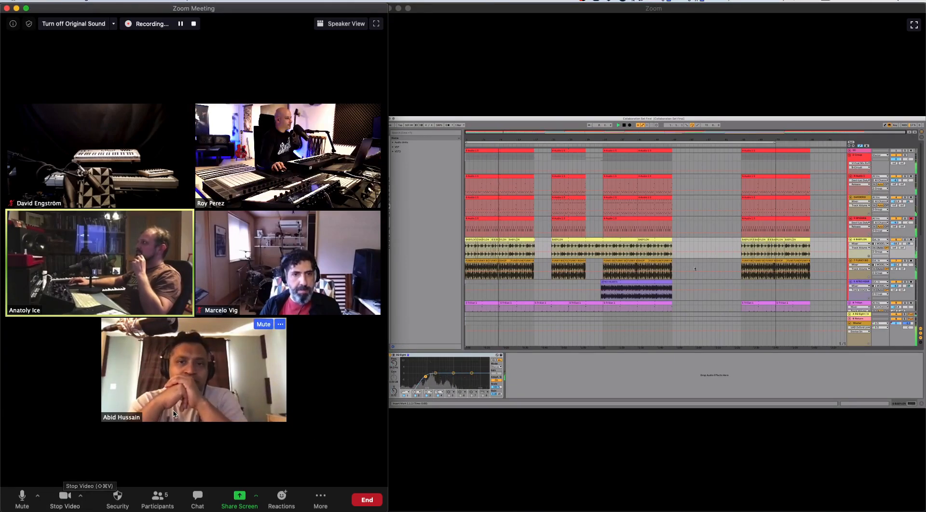
pyautogui.moveTo(225, 202)
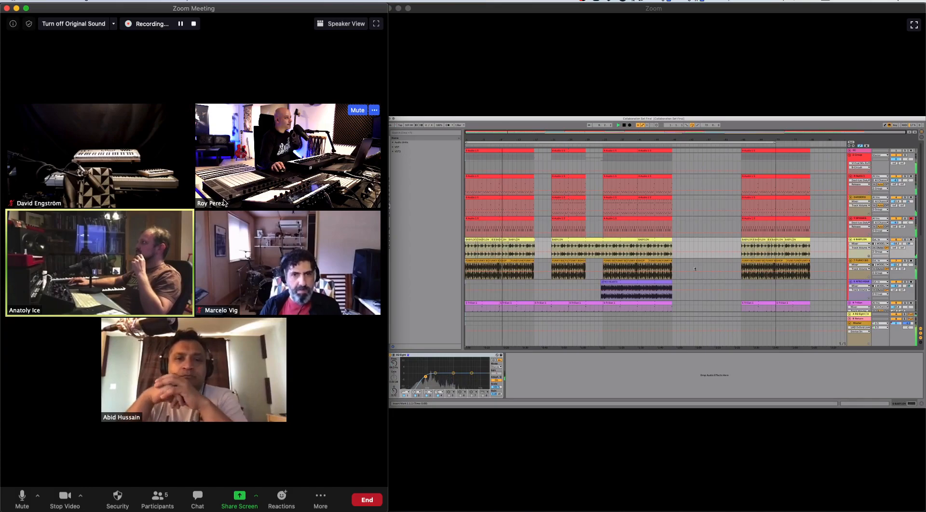
pyautogui.moveTo(284, 298)
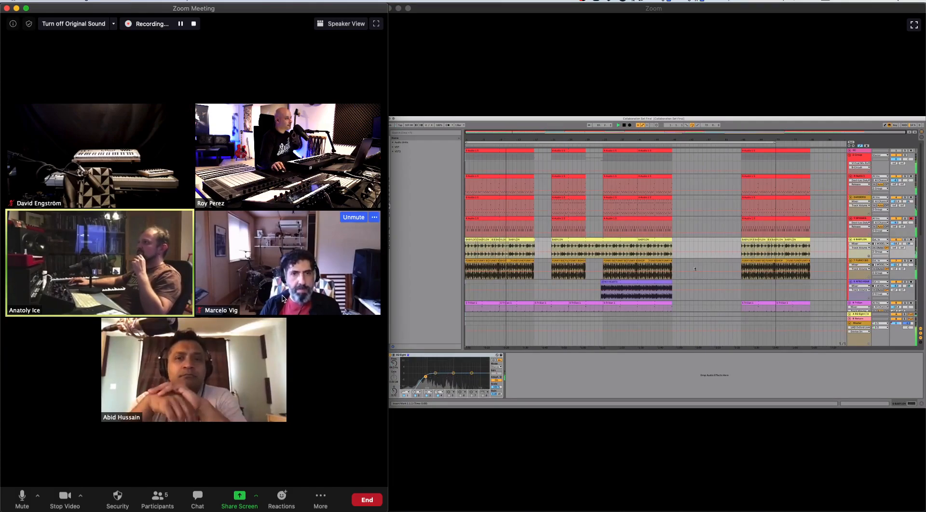
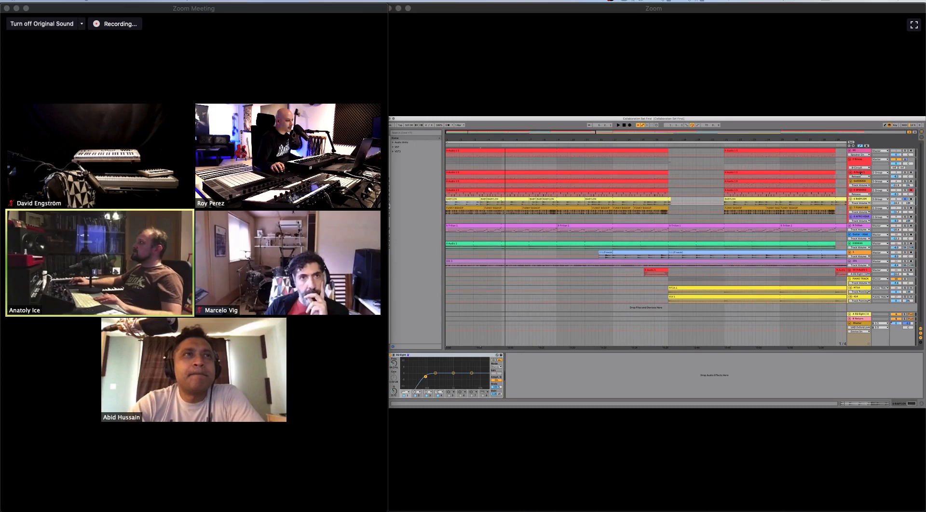
# - Select the first track inside the red group and open its first red MIDI clip to examine the notes
pyautogui.click(859, 173)
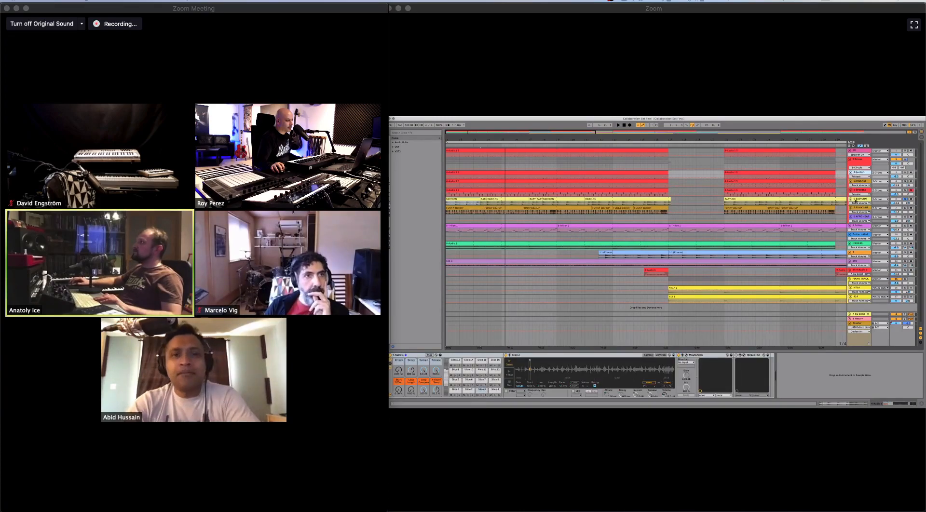
pyautogui.doubleClick(506, 174)
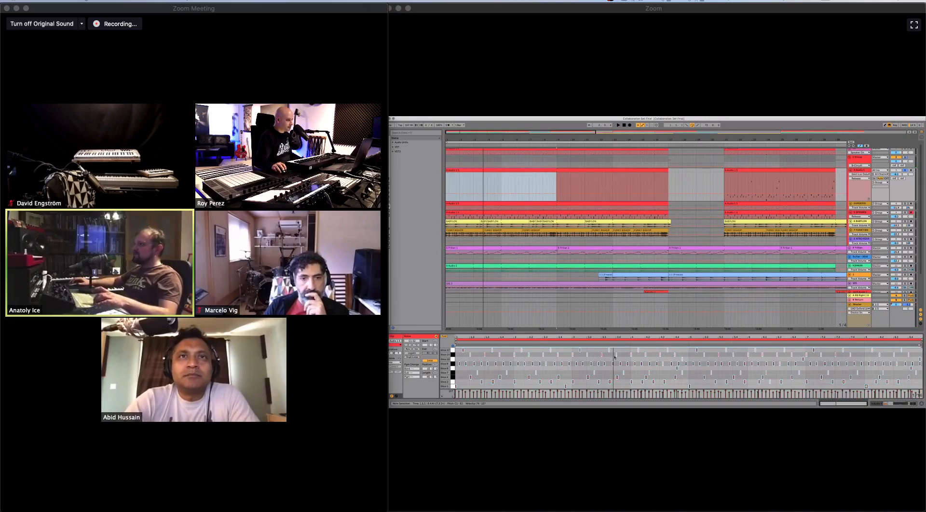
pyautogui.click(534, 175)
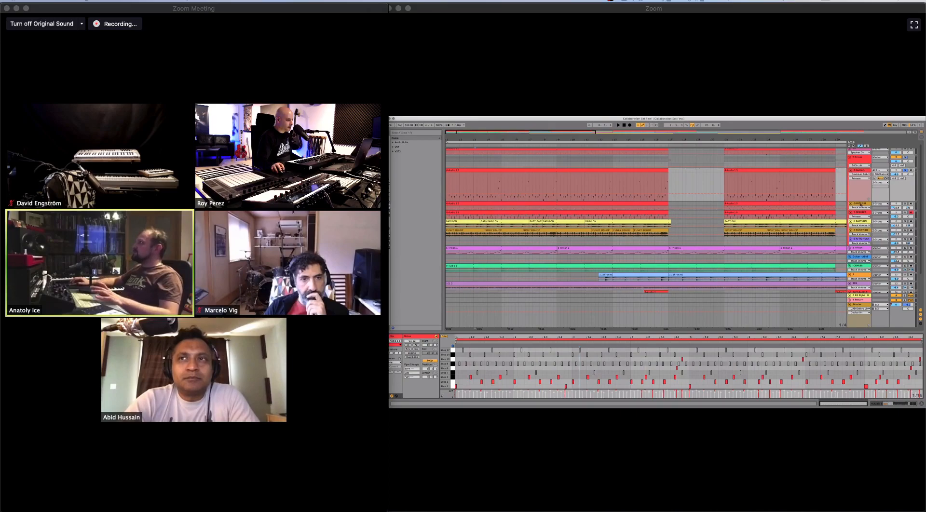
# - Select the next red-clip track directly below and enlarge it in the arrangement to show its MIDI notes
pyautogui.click(861, 204)
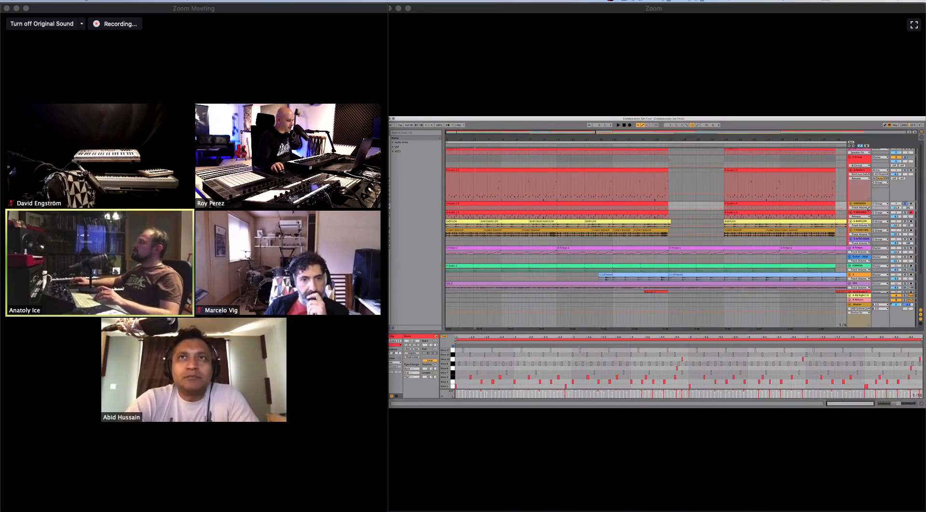
pyautogui.moveTo(868, 210); pyautogui.dragTo(868, 226)
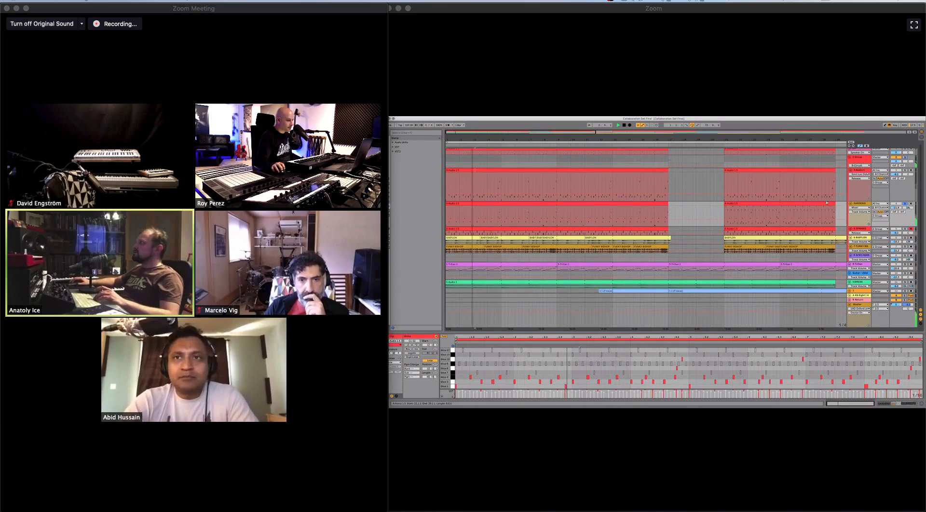
pyautogui.scroll(-4, 827, 203)
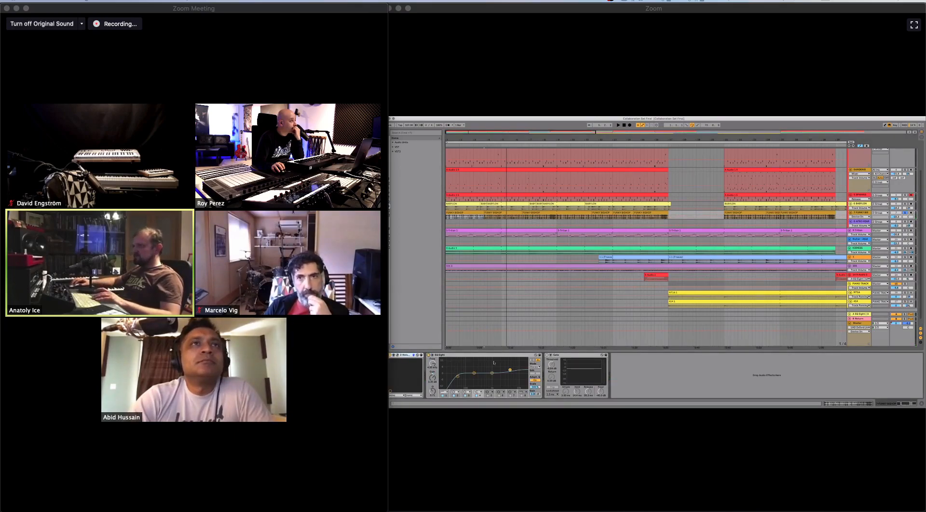
# - Solo the red group track and audition it
pyautogui.press('space')
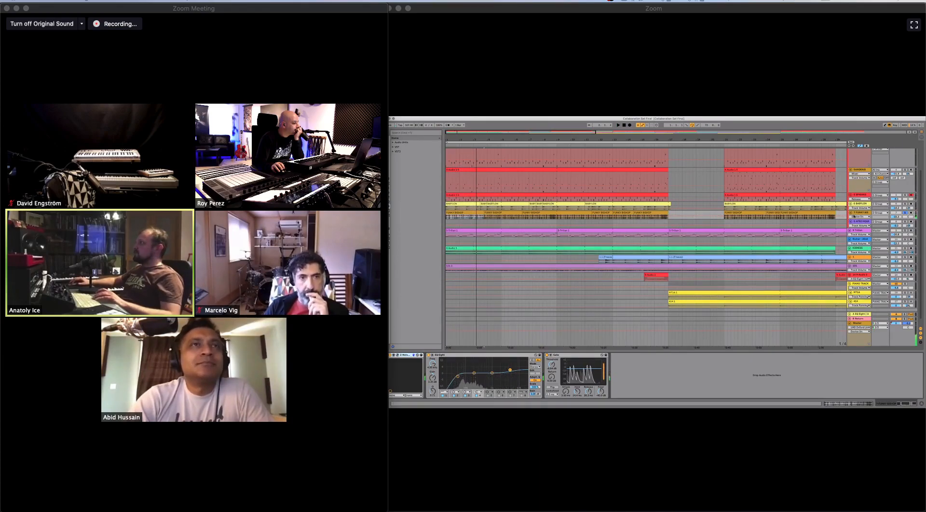
pyautogui.scroll(1, 858, 159)
pyautogui.scroll(5, 870, 166)
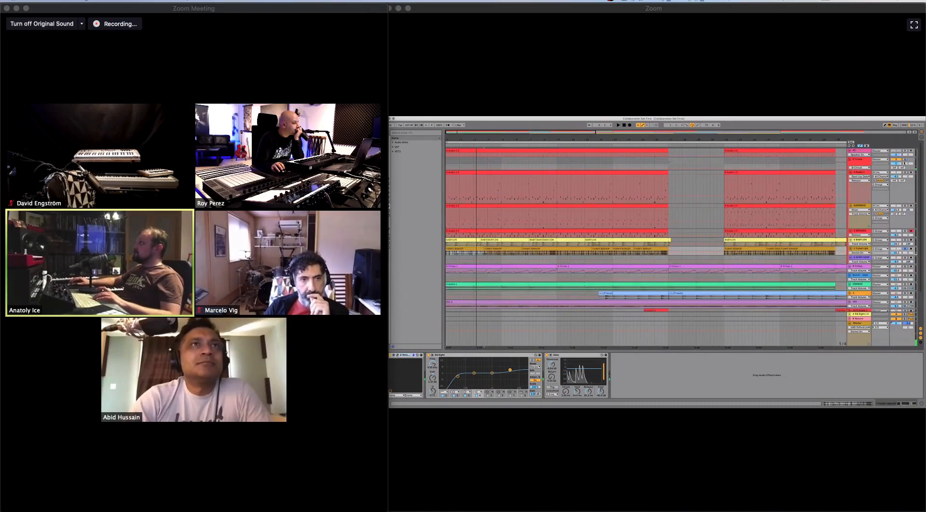
pyautogui.click(906, 159)
pyautogui.press('space')
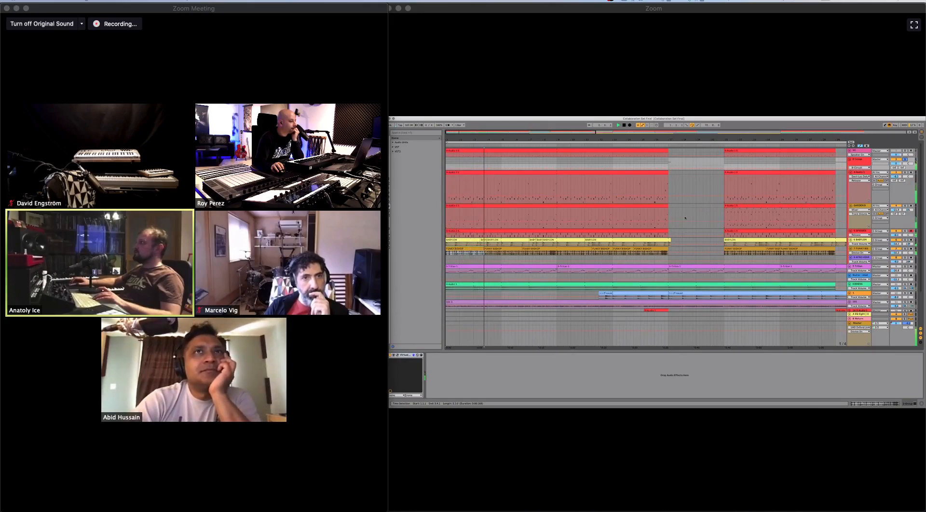
# - Select the purple-clip track below the beat tracks and mark a spot in its first clip
pyautogui.scroll(-3, 685, 218)
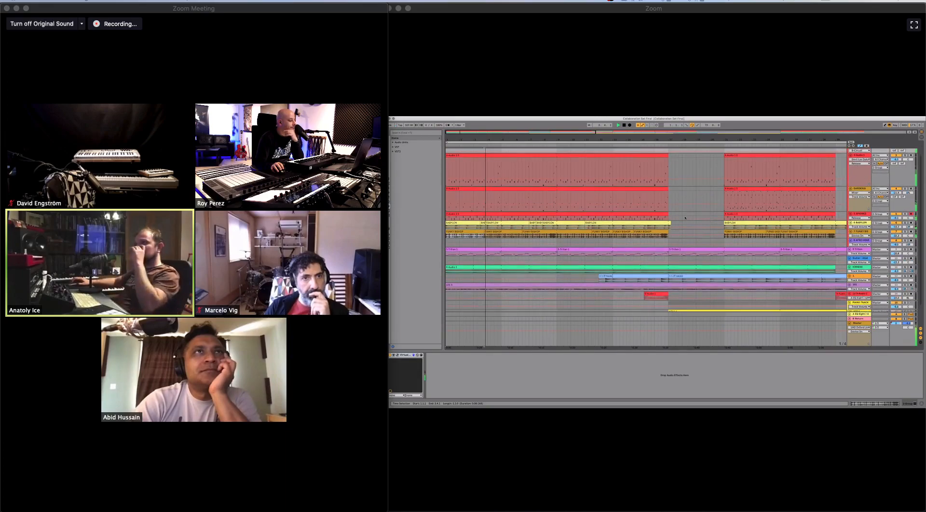
pyautogui.scroll(-2, 685, 218)
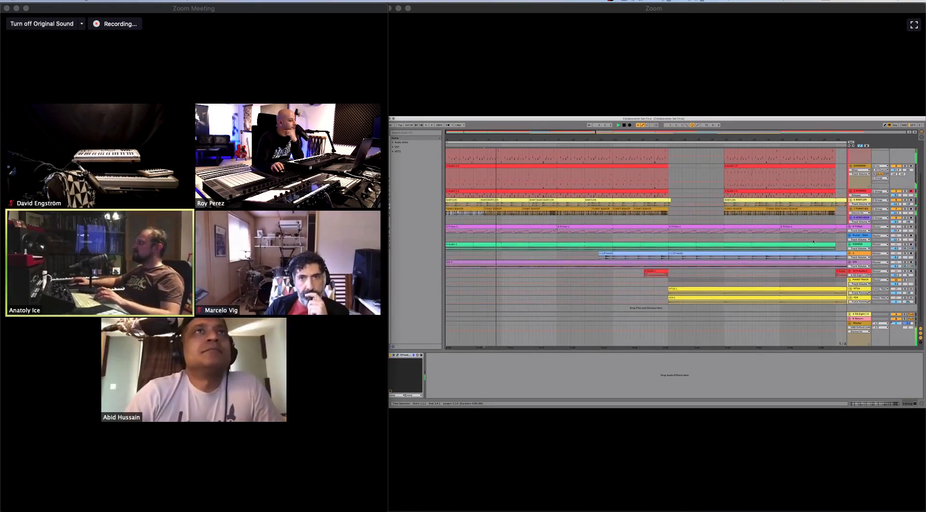
pyautogui.click(862, 226)
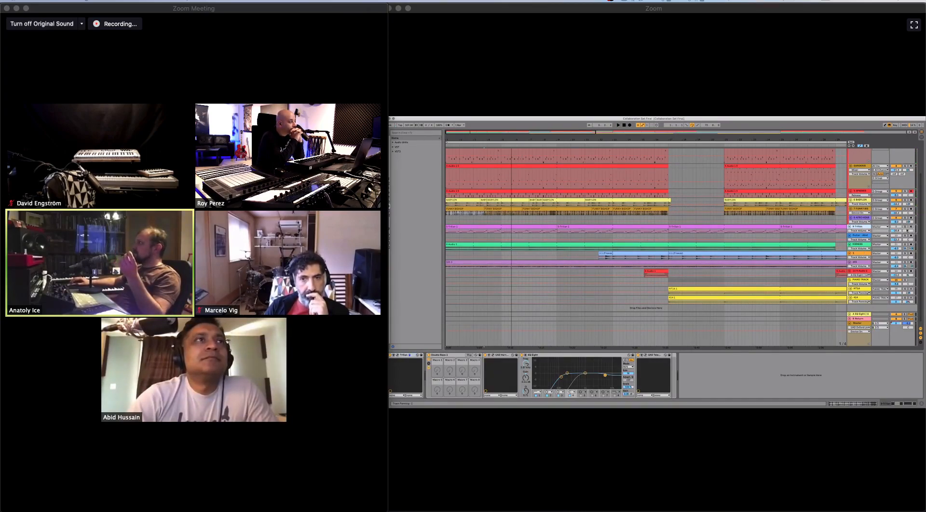
pyautogui.click(499, 227)
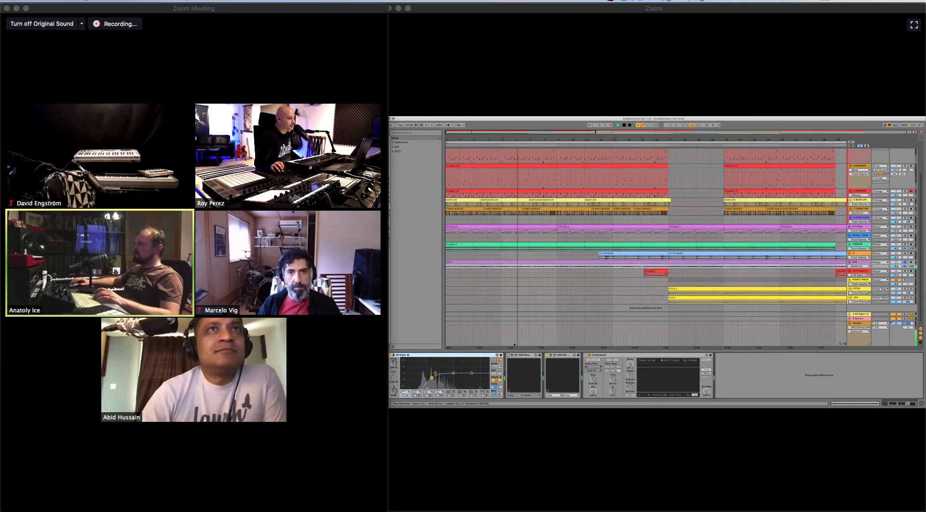
# - Inspect the Moog filter plug-in on the lower purple track with its window moved aside, and close it
pyautogui.press('space')
pyautogui.click(508, 357)
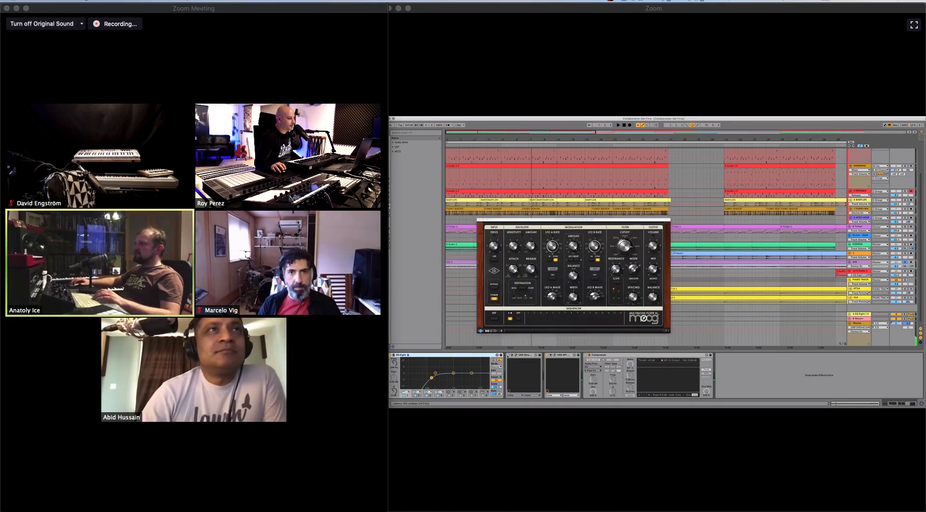
pyautogui.moveTo(573, 220); pyautogui.dragTo(791, 244)
pyautogui.press('space')
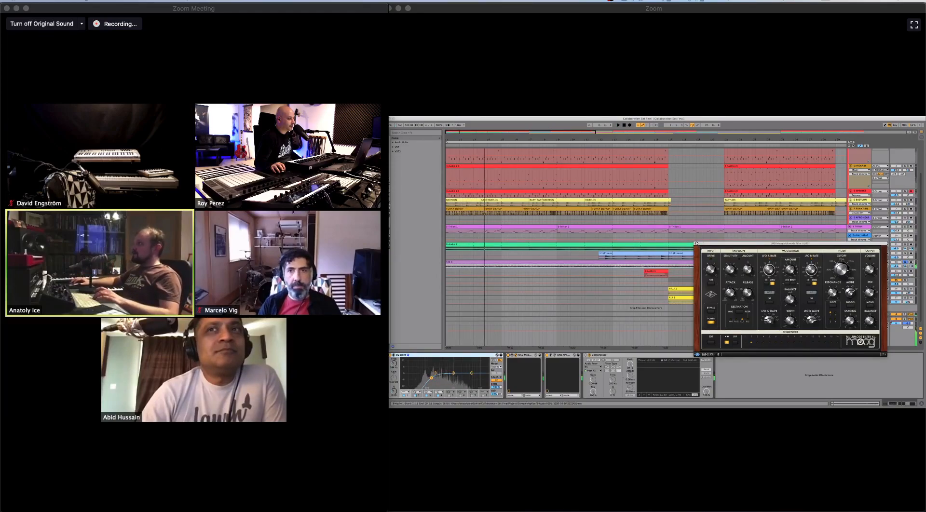
pyautogui.click(696, 243)
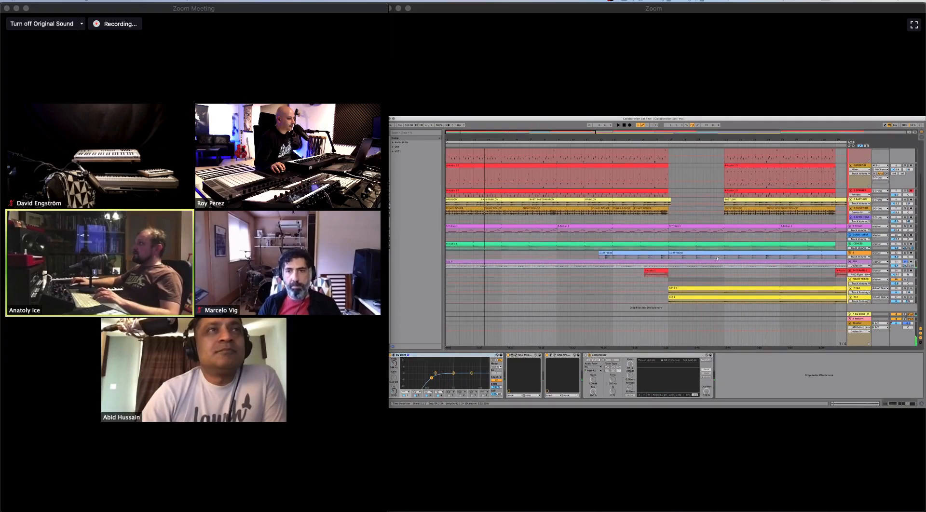
# - Select a spot near the start of the first light-blue clip in the arrangement
pyautogui.scroll(-1, 771, 272)
pyautogui.hscroll(1, 771, 273)
pyautogui.hscroll(3, 578, 256)
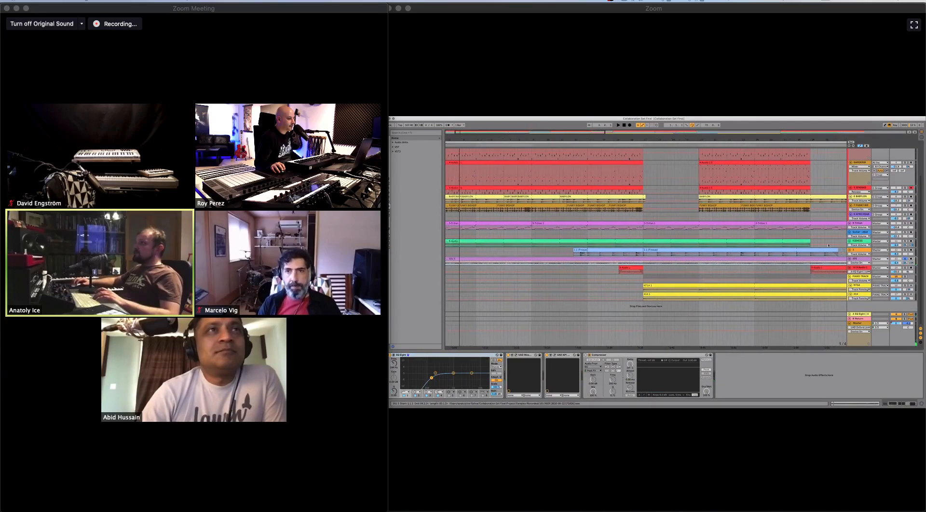
pyautogui.click(584, 245)
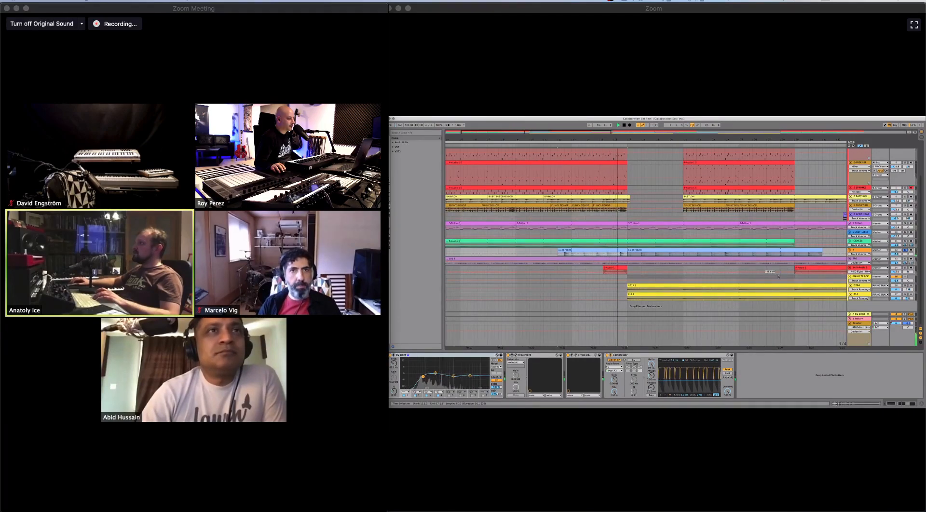
# - Select the short red clip just before the yellow clips begin and audition the passage
pyautogui.click(867, 277)
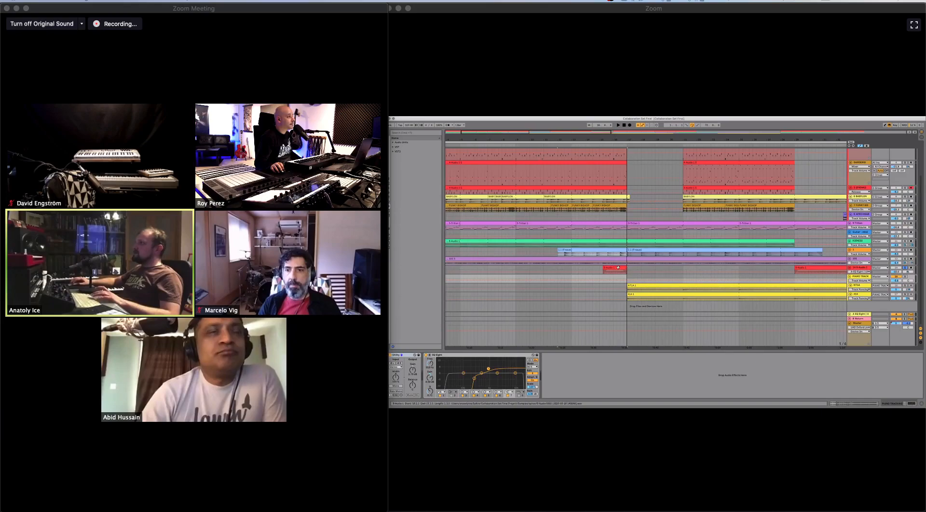
pyautogui.click(619, 268)
pyautogui.press('space')
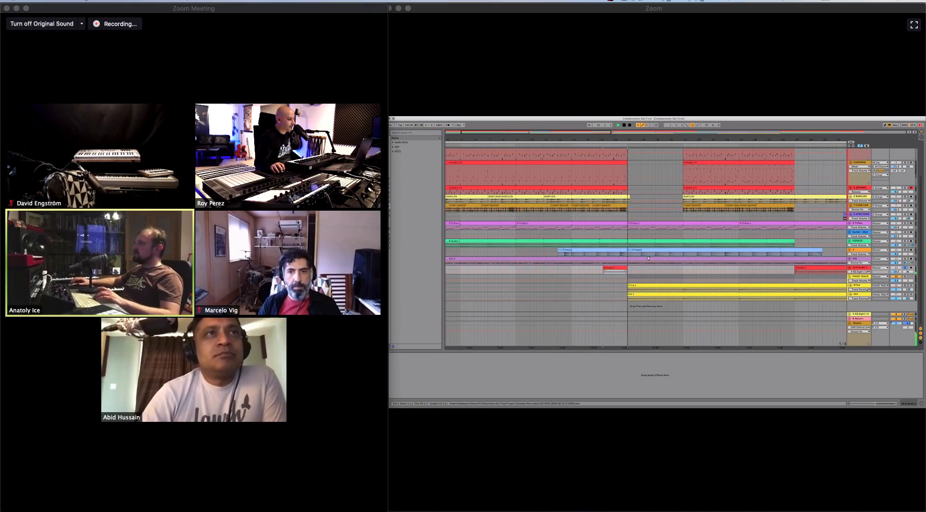
pyautogui.press('space')
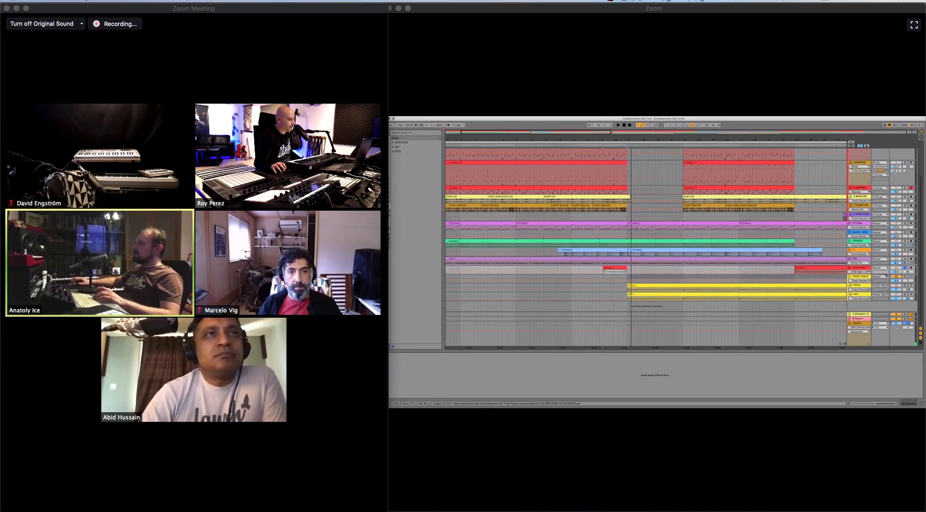
# - Select the PIANO TRACK group above the yellow clips and audition the section briefly
pyautogui.click(860, 285)
pyautogui.click(861, 278)
pyautogui.press('space')
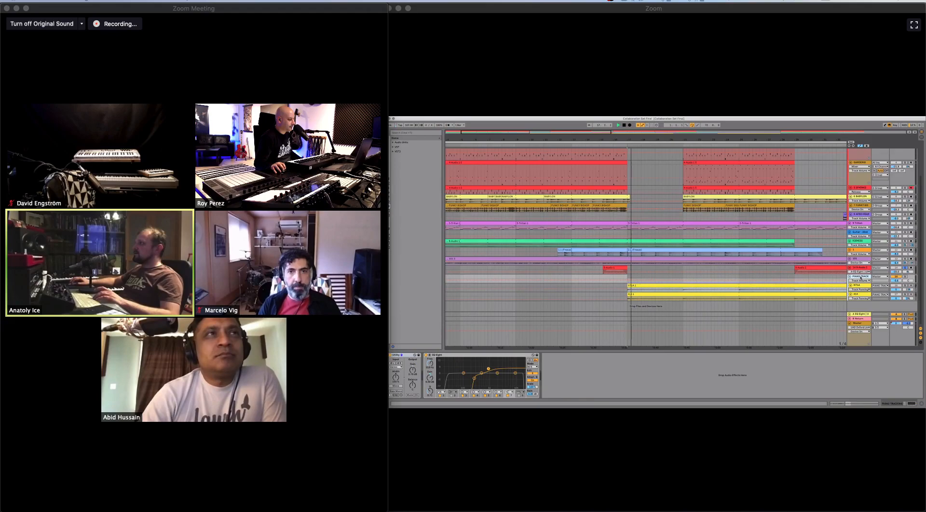
pyautogui.press('space')
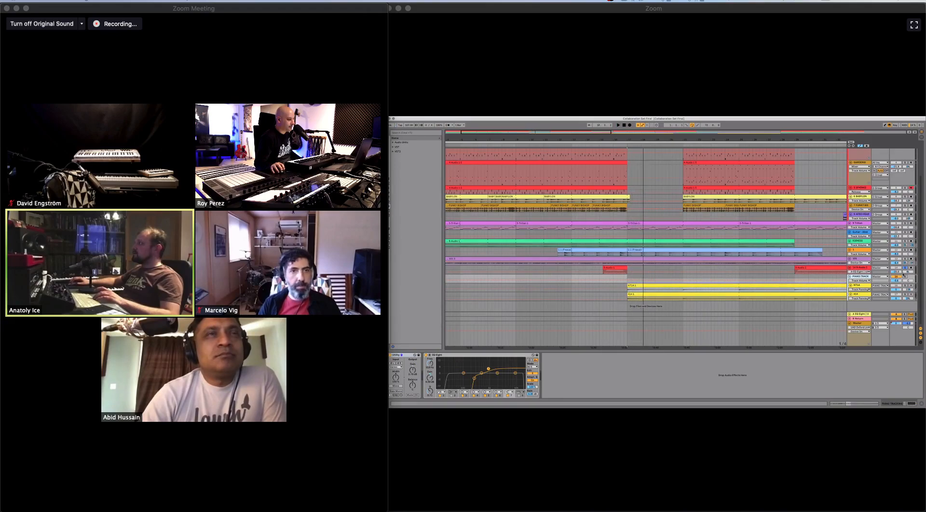
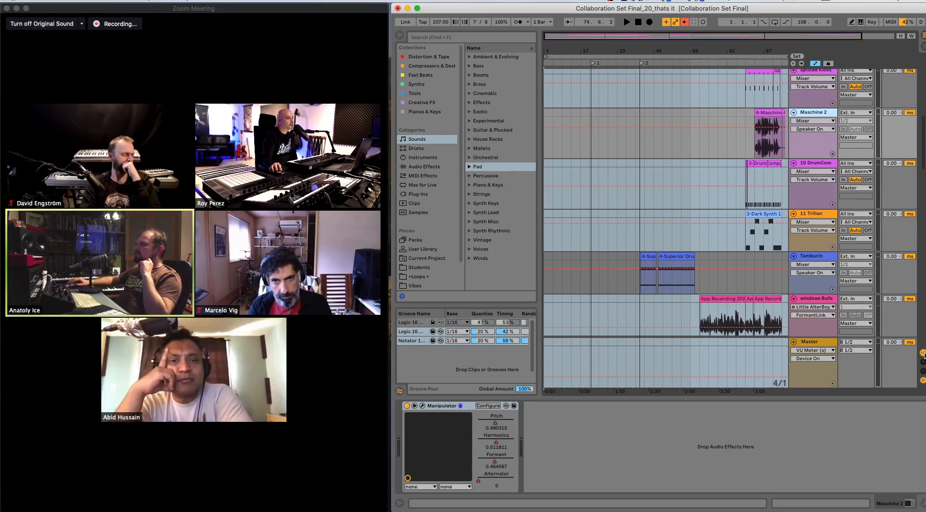
# - Show the mixer section on the arrangement tracks and hide the In/Out section and the return tracks
pyautogui.click(923, 353)
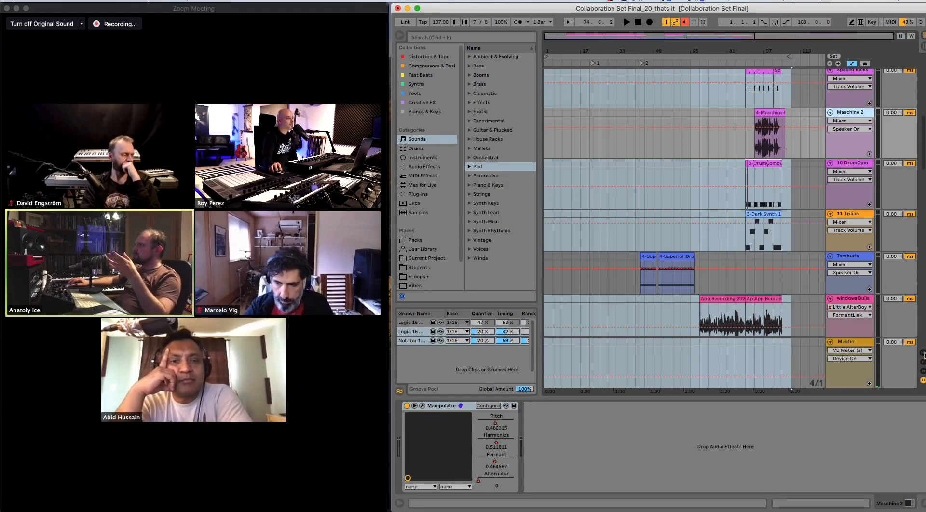
pyautogui.click(924, 354)
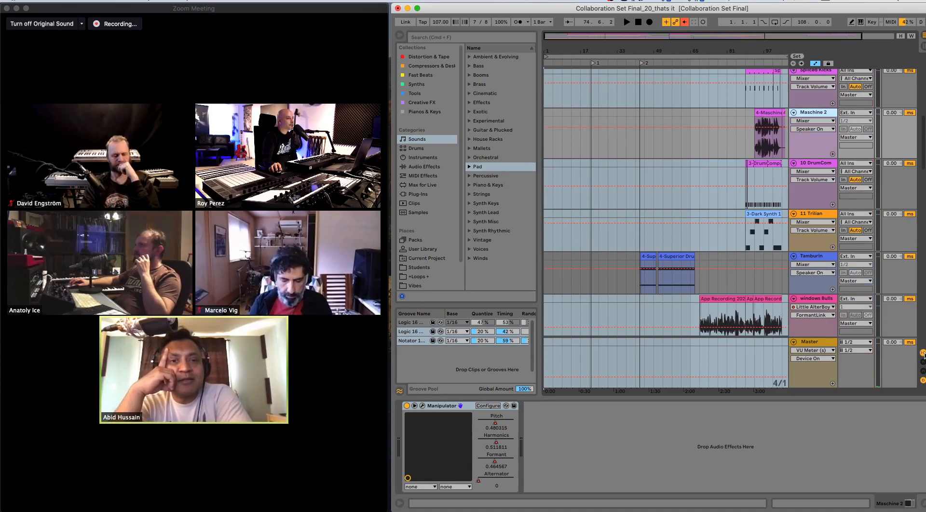
pyautogui.click(923, 362)
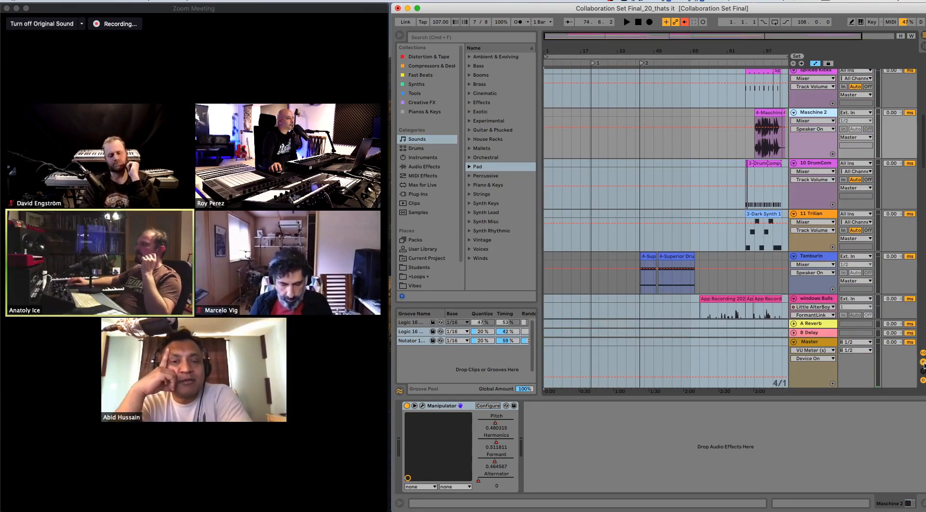
pyautogui.click(924, 370)
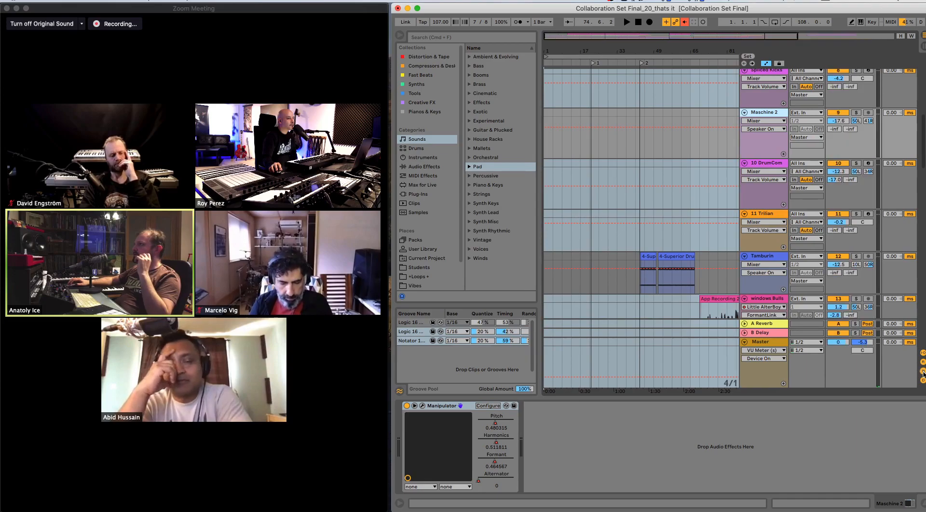
pyautogui.click(923, 355)
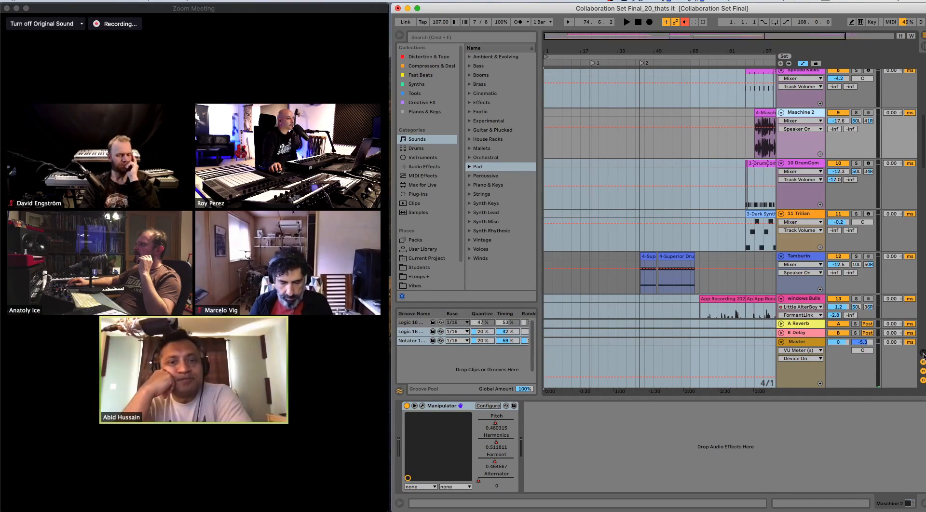
pyautogui.click(923, 362)
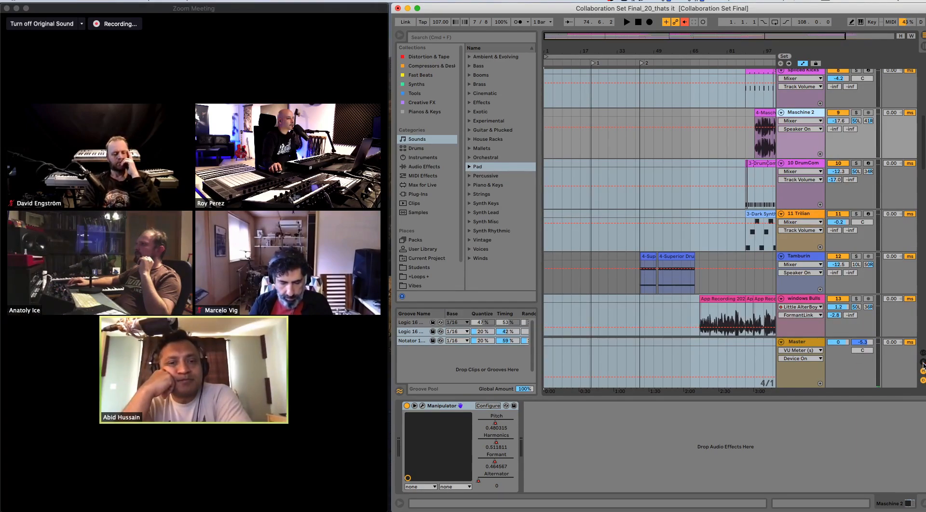
# - Hide the device detail view and the browser to enlarge the arrangement
pyautogui.click(920, 504)
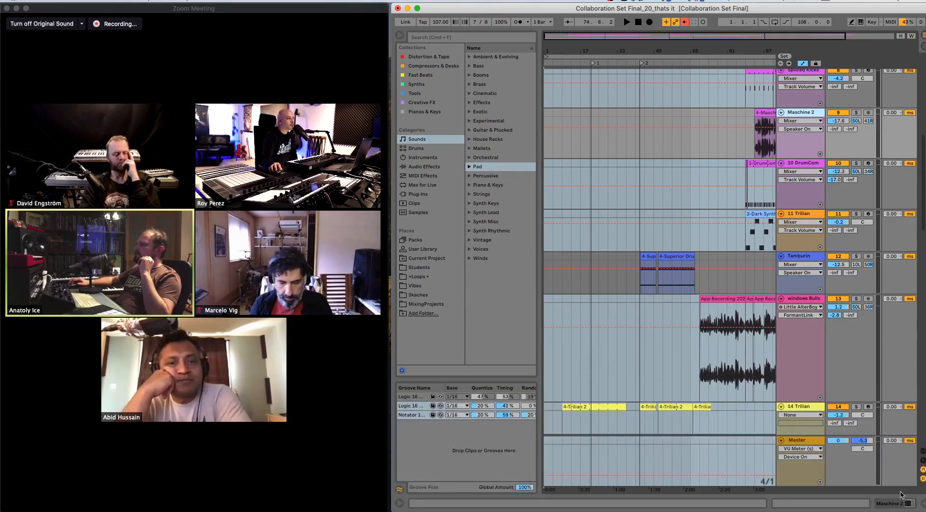
pyautogui.moveTo(539, 246); pyautogui.dragTo(464, 246)
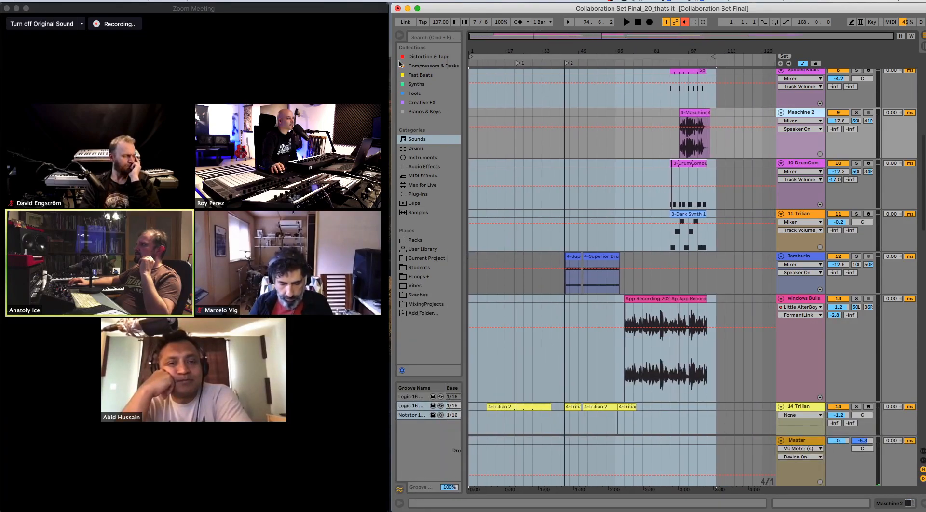
pyautogui.click(399, 36)
# - Minimize the Ableton Live window, view the Zoom meeting in full screen, and return it to its window
pyautogui.click(407, 8)
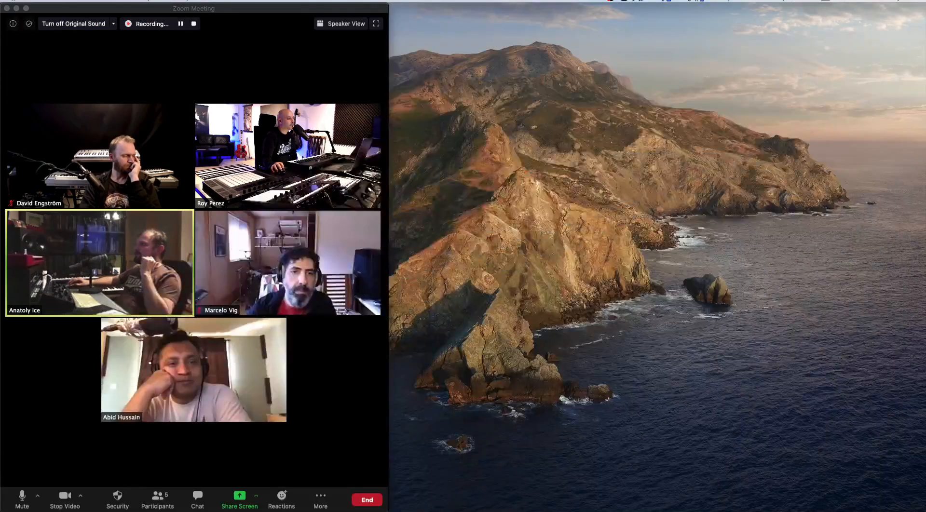
pyautogui.click(194, 370)
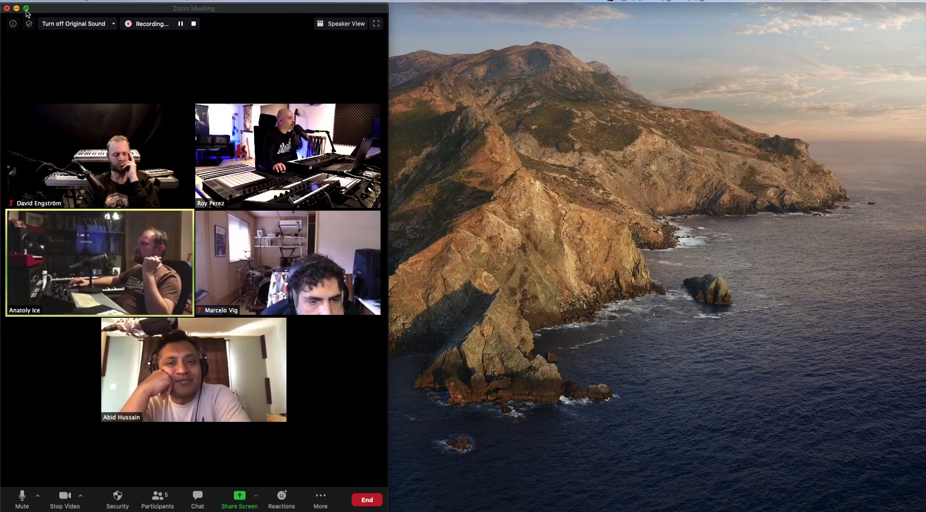
pyautogui.click(26, 9)
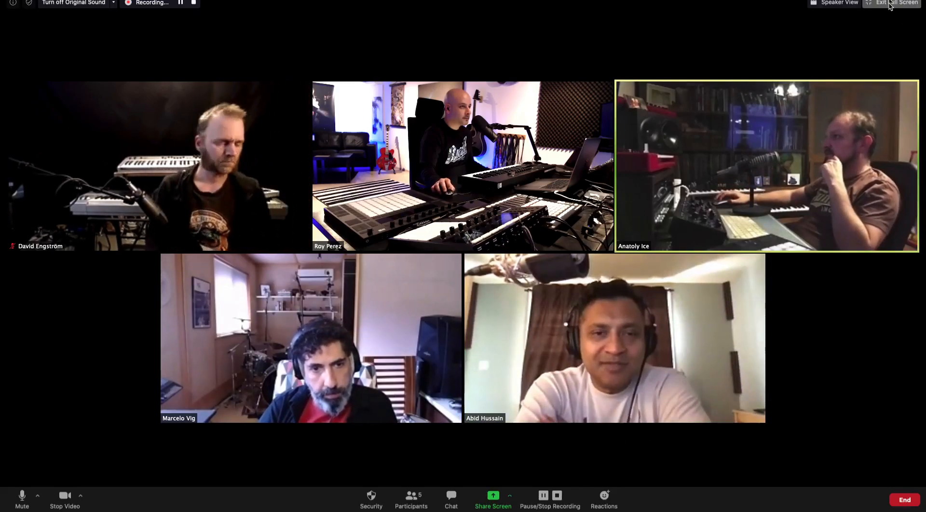
pyautogui.click(872, 5)
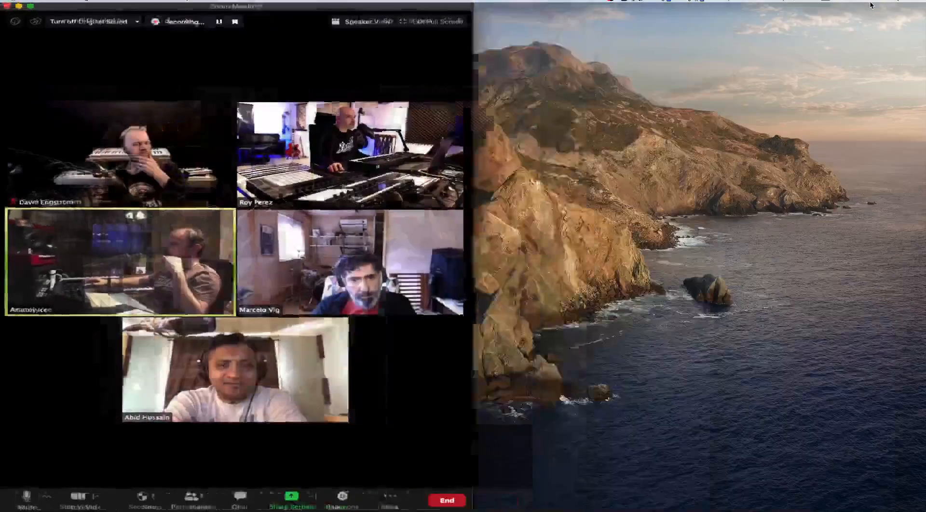
# - Restore the Ableton Live window and go to the empty drop area below the last LABS track
pyautogui.moveTo(368, 502)
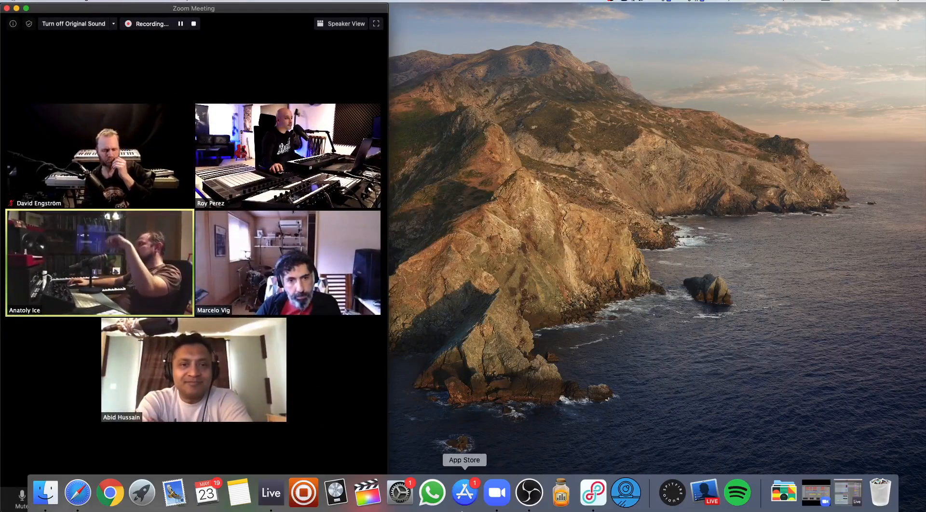
pyautogui.click(271, 493)
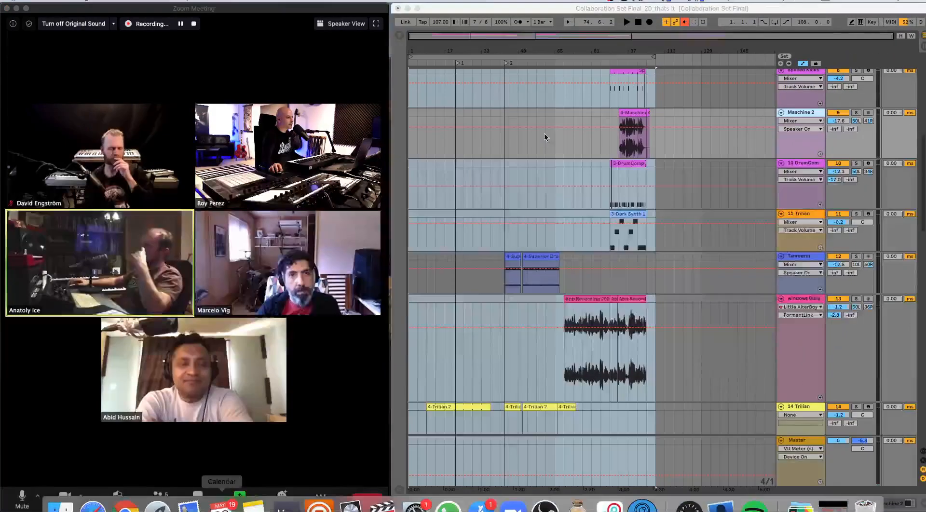
pyautogui.scroll(-10, 747, 299)
pyautogui.scroll(-8, 755, 301)
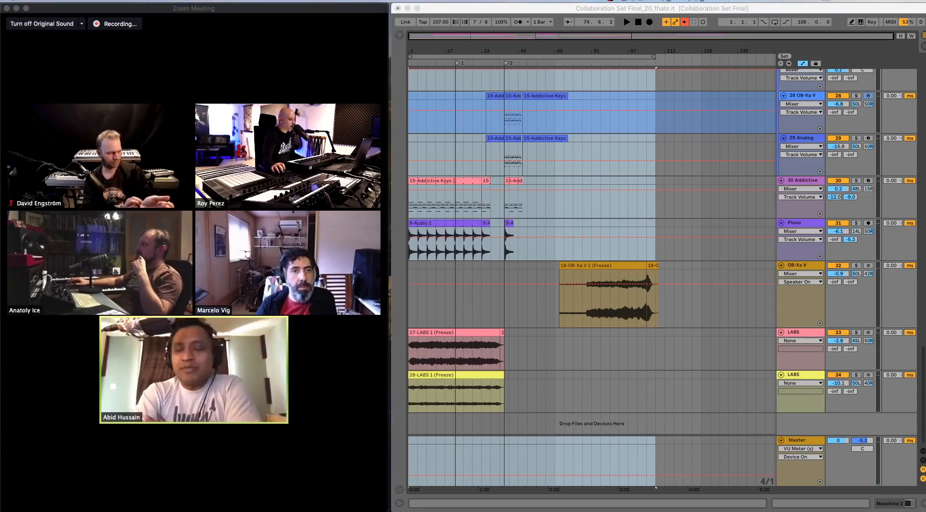
pyautogui.moveTo(69, 358)
pyautogui.mouseDown()
pyautogui.moveTo(455, 471)
pyautogui.moveTo(456, 421)
pyautogui.moveTo(417, 423)
pyautogui.mouseUp()
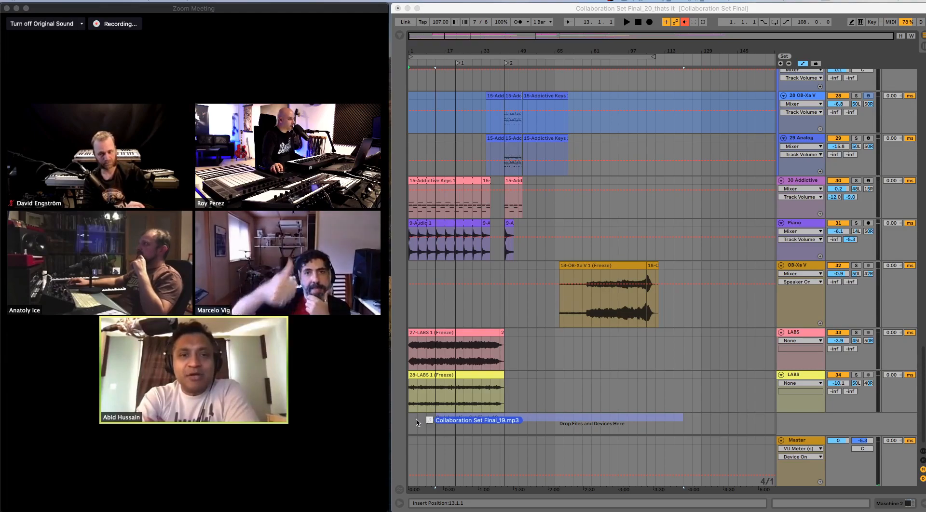
pyautogui.moveTo(549, 416); pyautogui.dragTo(552, 420)
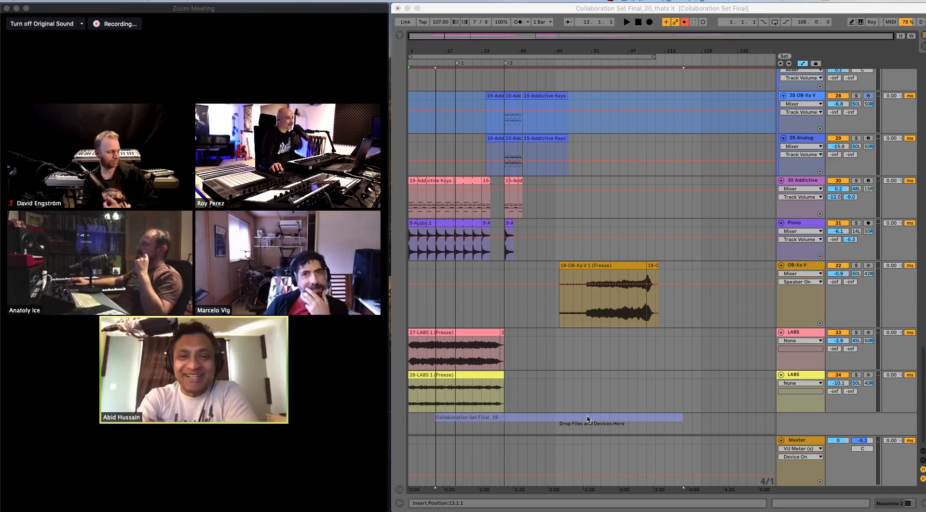
pyautogui.moveTo(587, 419); pyautogui.dragTo(124, 438)
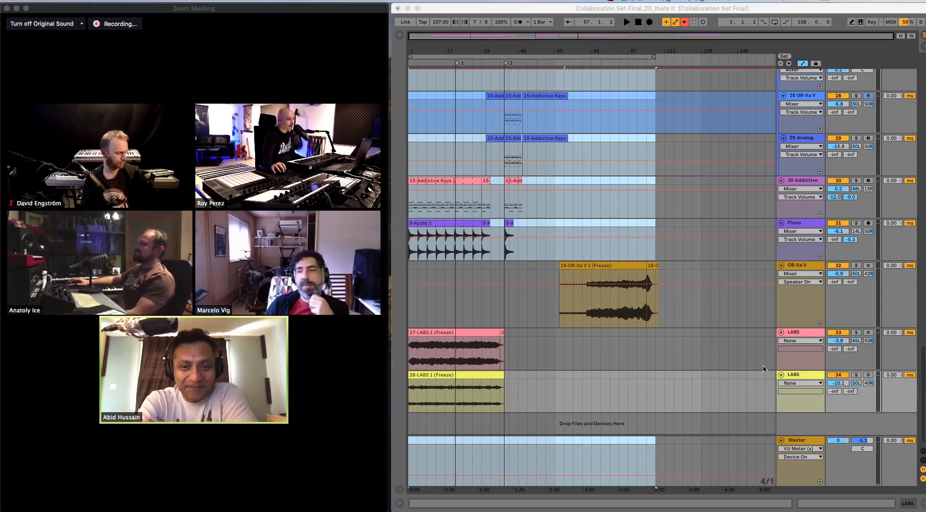
# - Insert a new audio track below the last LABS track
pyautogui.rightClick(810, 419)
pyautogui.click(830, 421)
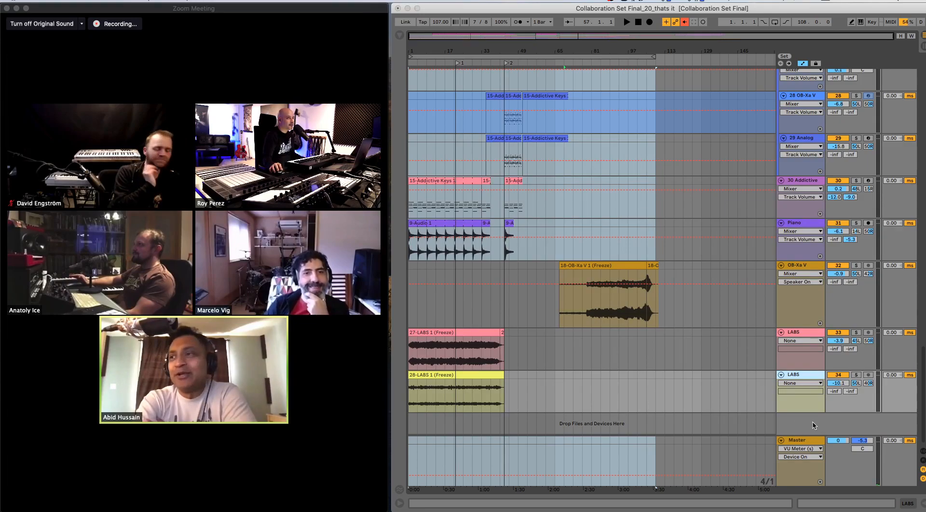
pyautogui.rightClick(814, 425)
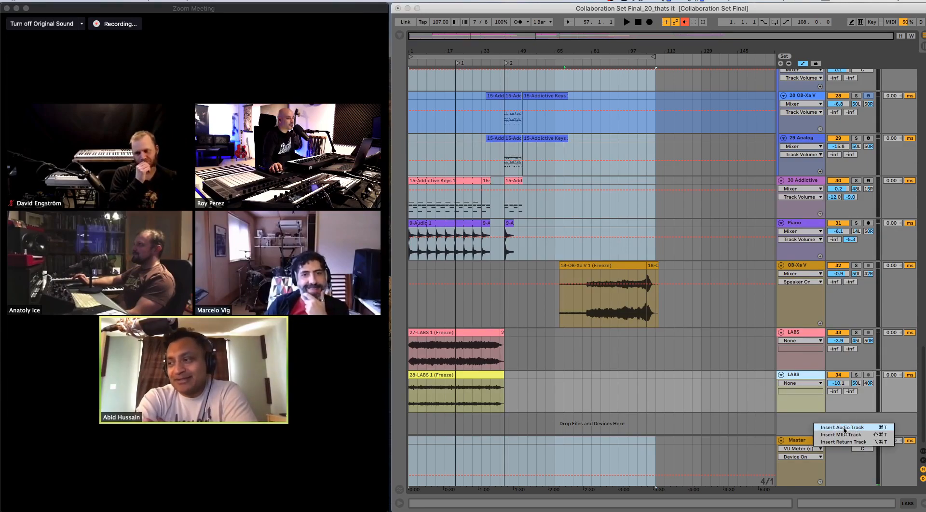
pyautogui.click(844, 428)
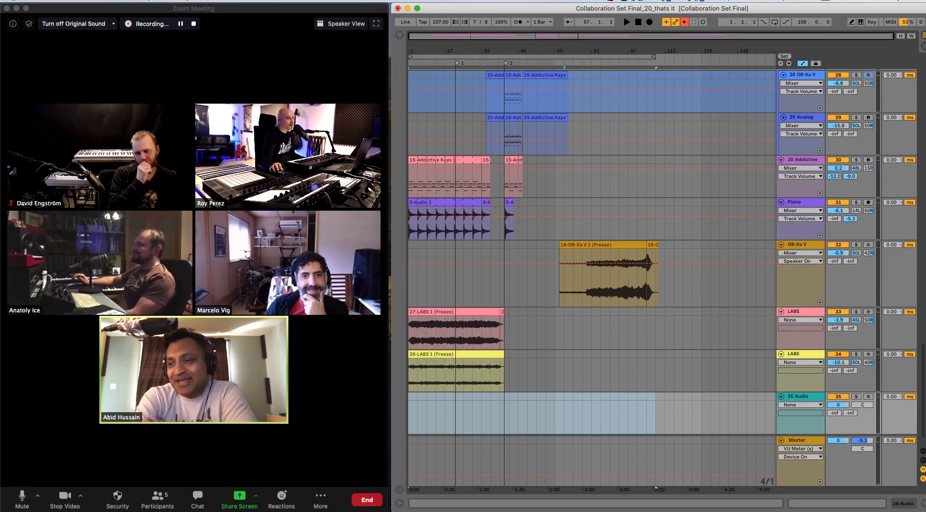
# - Import Collaboration Set Final_19.mp3 at the start of the new audio track and open the clip's details
pyautogui.moveTo(10, 414); pyautogui.dragTo(427, 409)
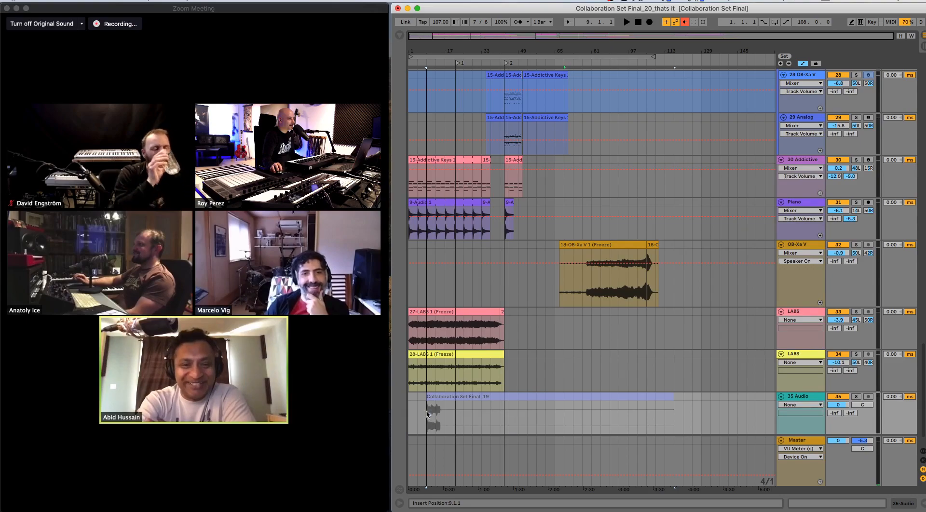
pyautogui.moveTo(521, 397); pyautogui.dragTo(492, 400)
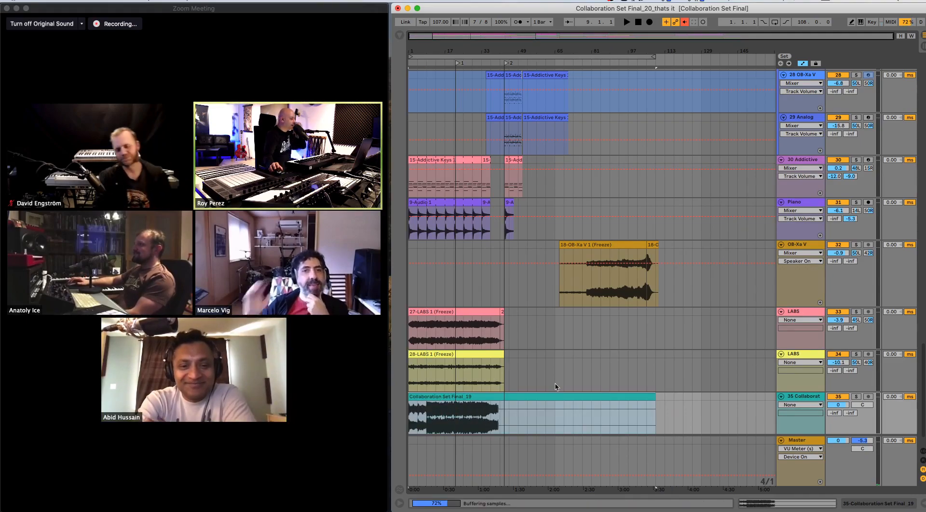
pyautogui.doubleClick(602, 396)
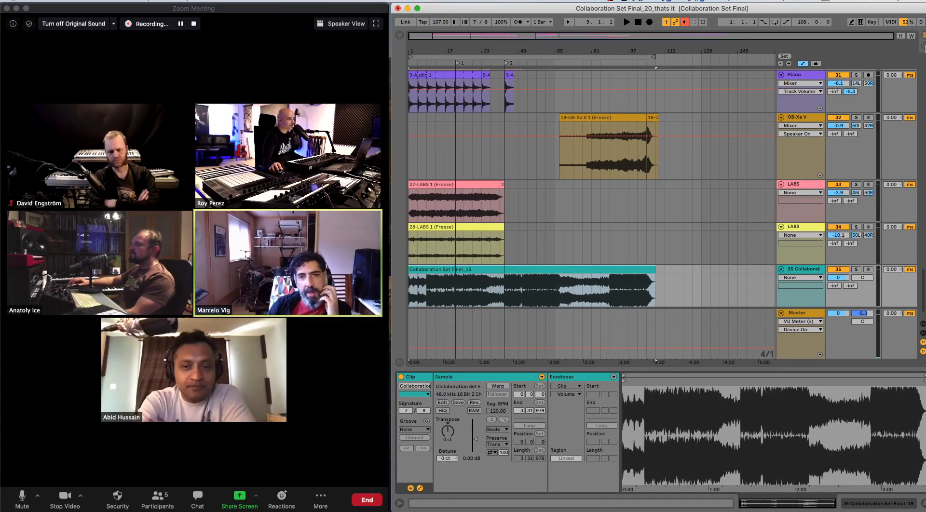
# - Minimize Ableton Live and bring up the Zoom window that shows the participant's shared screen
pyautogui.click(408, 8)
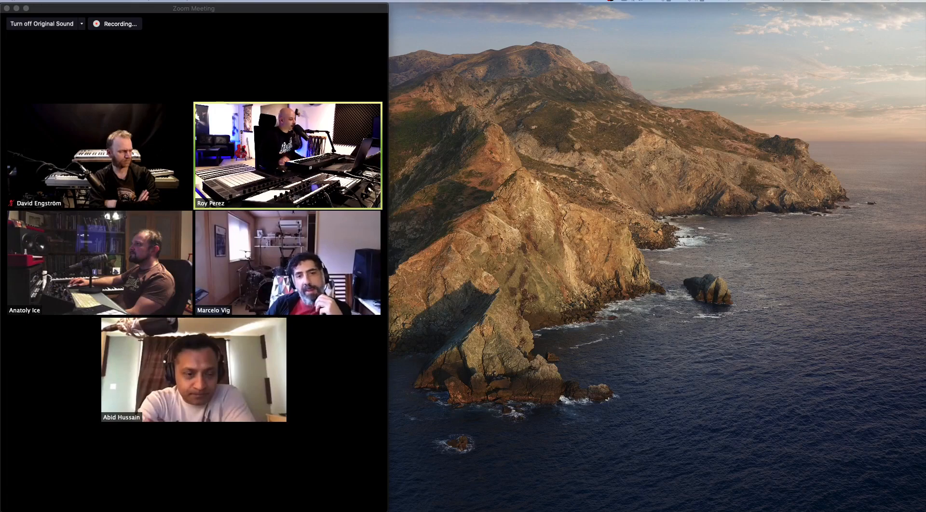
pyautogui.moveTo(138, 312)
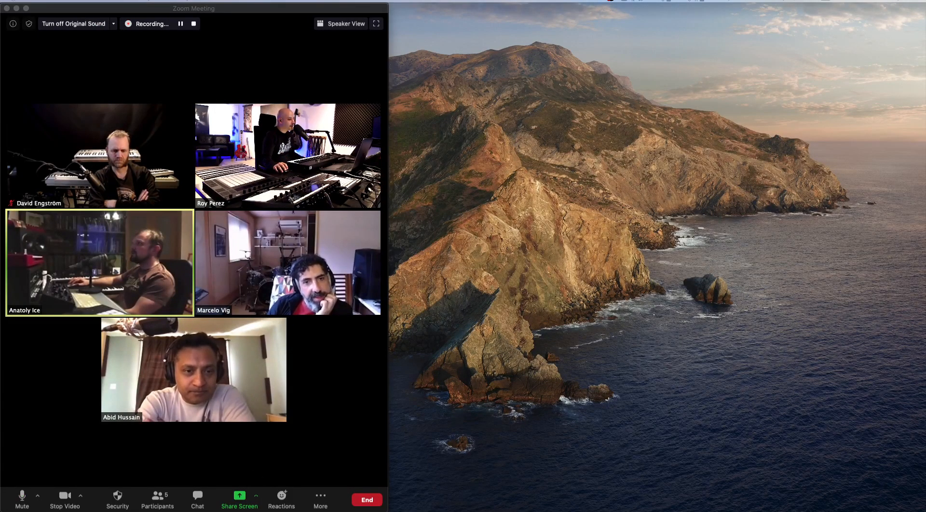
pyautogui.moveTo(206, 368)
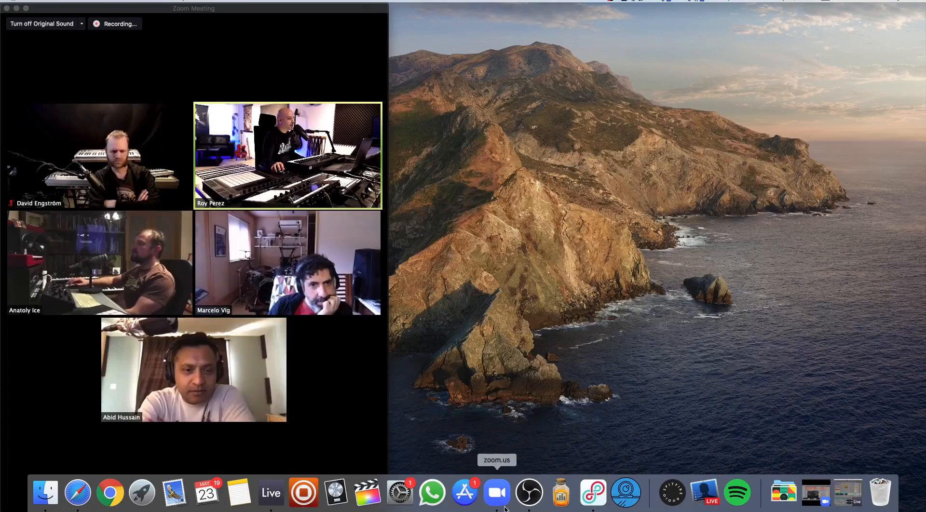
pyautogui.rightClick(504, 506)
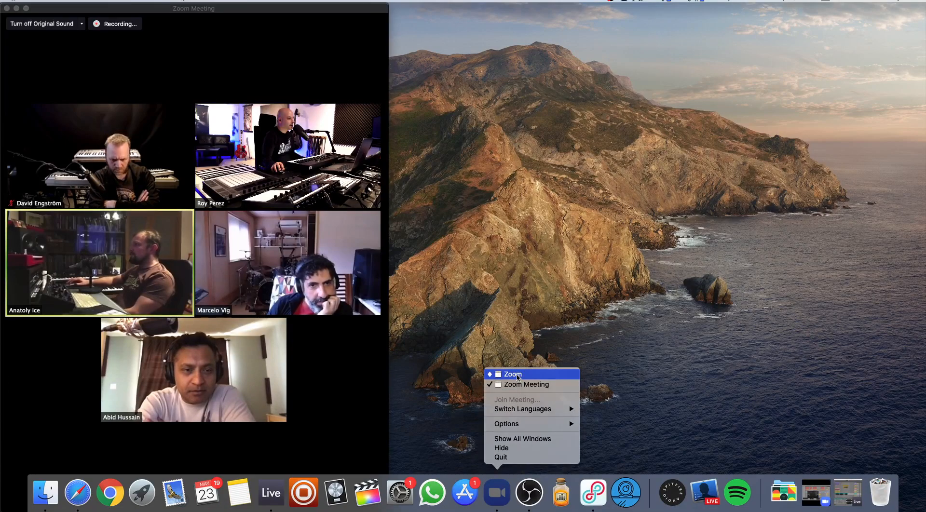
pyautogui.click(513, 374)
pyautogui.moveTo(41, 481)
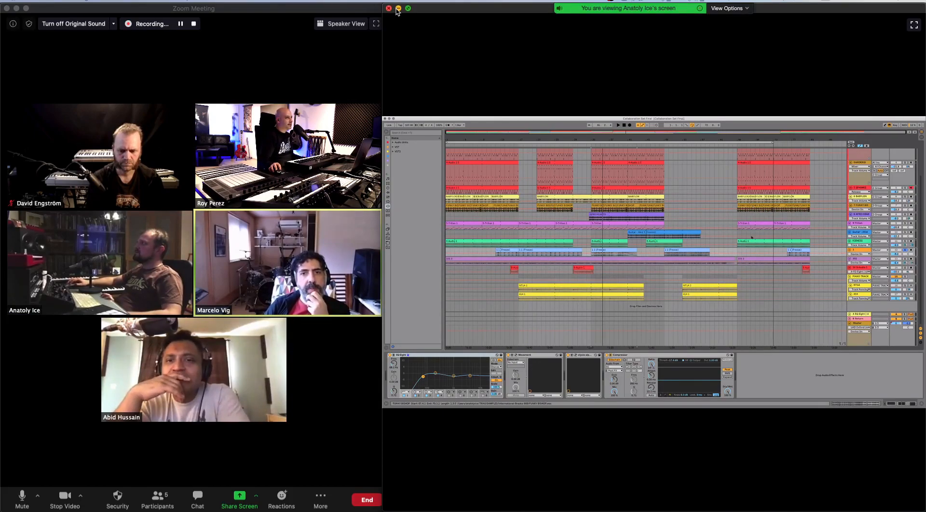
# - Minimize the shared-screen window and switch back to Ableton Live
pyautogui.click(398, 9)
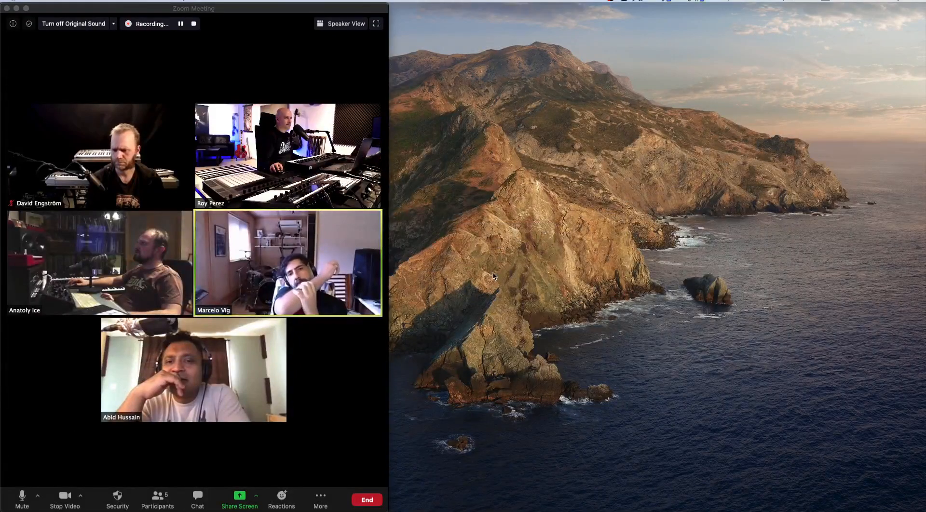
pyautogui.moveTo(433, 509)
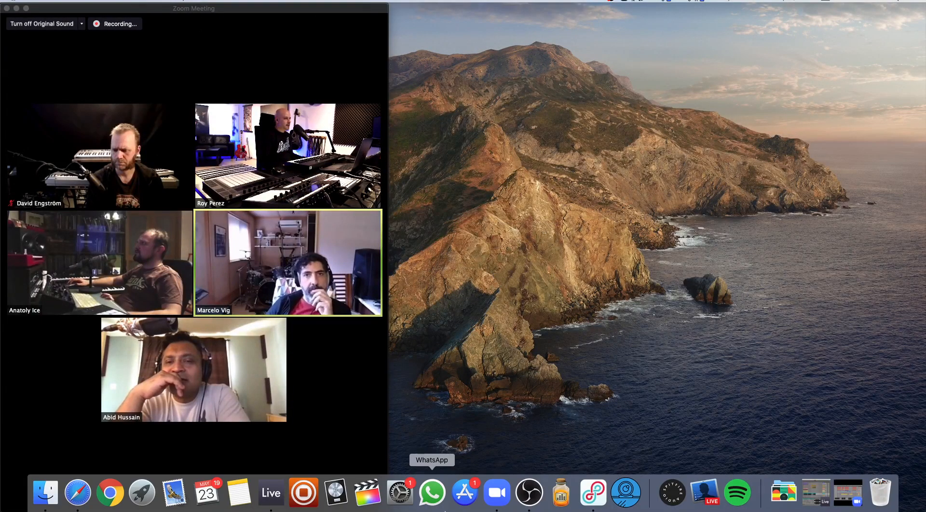
pyautogui.click(271, 492)
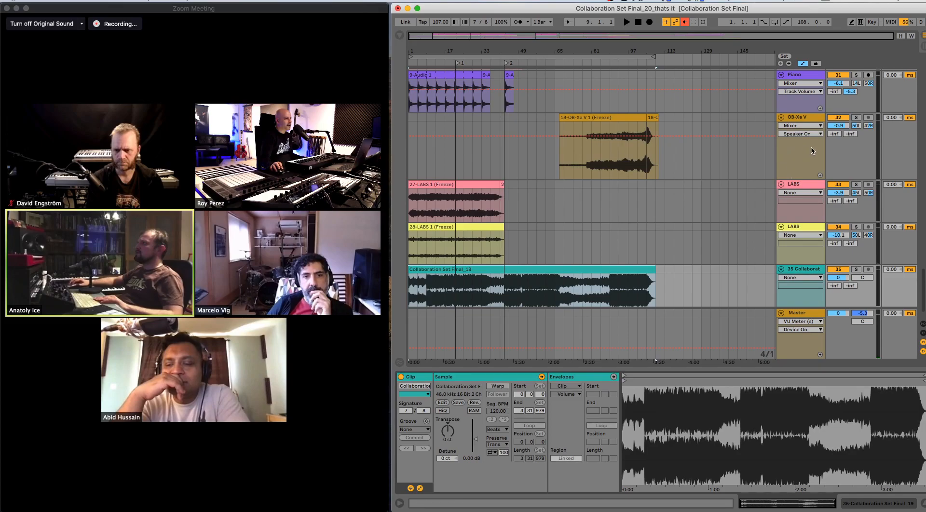
# - Select the 20 Lounge track and the 21 DS Thorn track below the Sub tracks
pyautogui.scroll(10, 811, 151)
pyautogui.scroll(10, 812, 163)
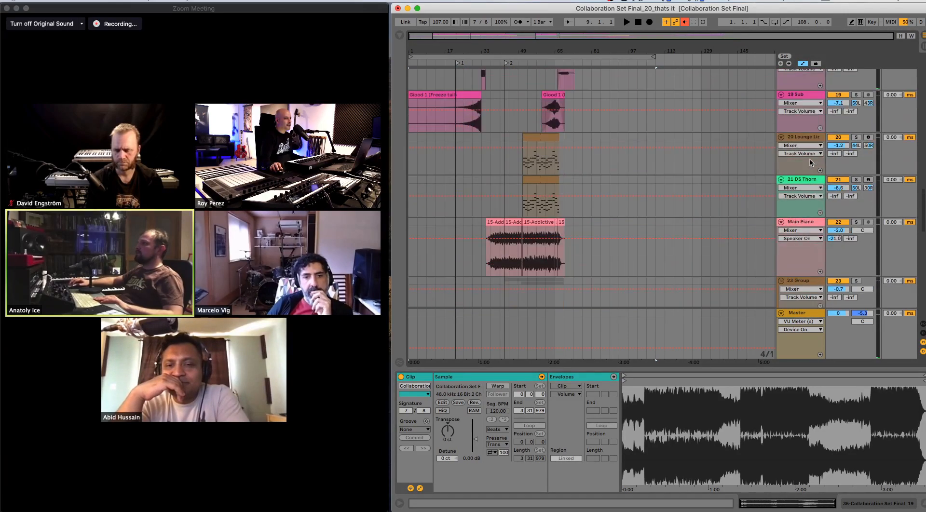
pyautogui.click(807, 140)
pyautogui.click(813, 181)
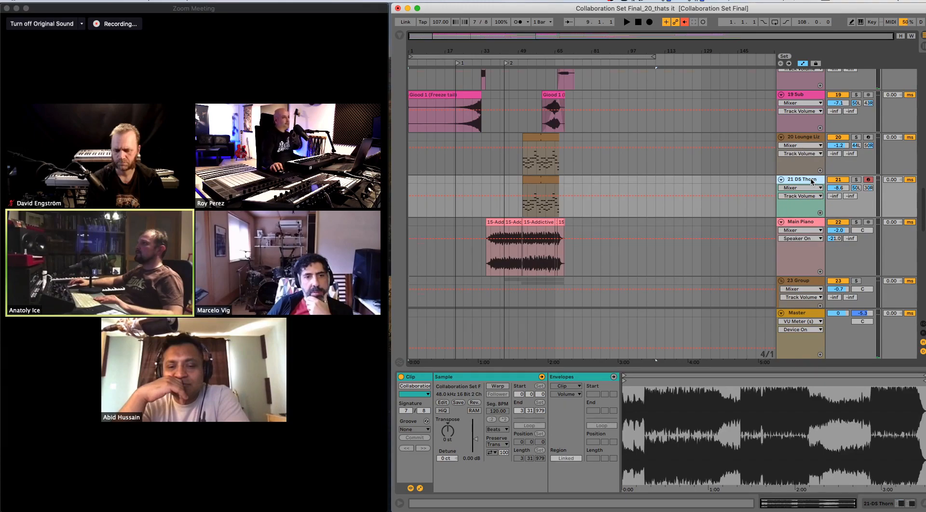
pyautogui.scroll(3, 814, 181)
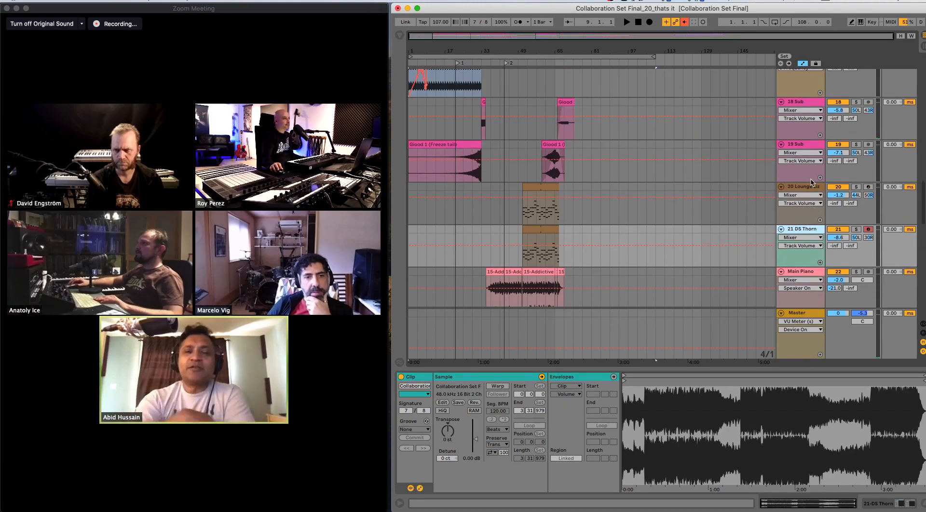
# - Solo the Collaboration Set Final_19 reference track at the end of the set and zoom in on the timeline
pyautogui.scroll(6, 817, 177)
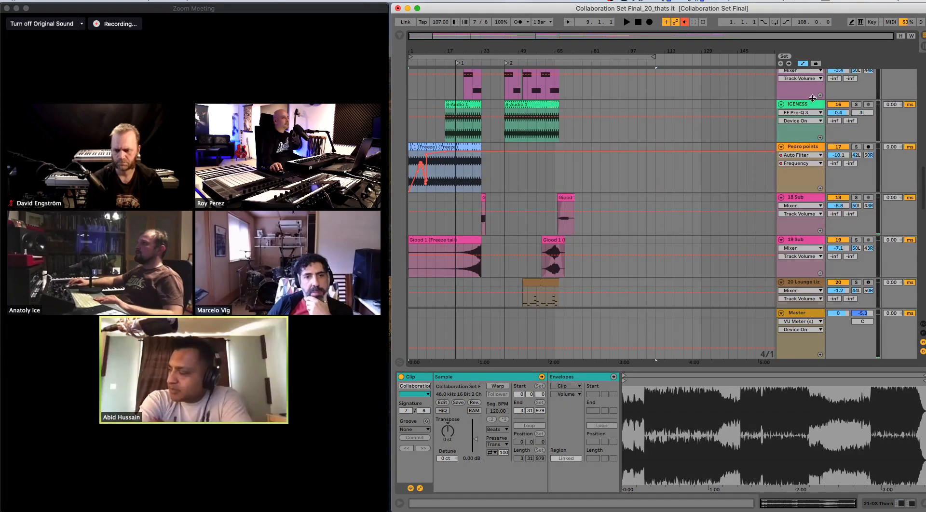
pyautogui.scroll(2, 817, 142)
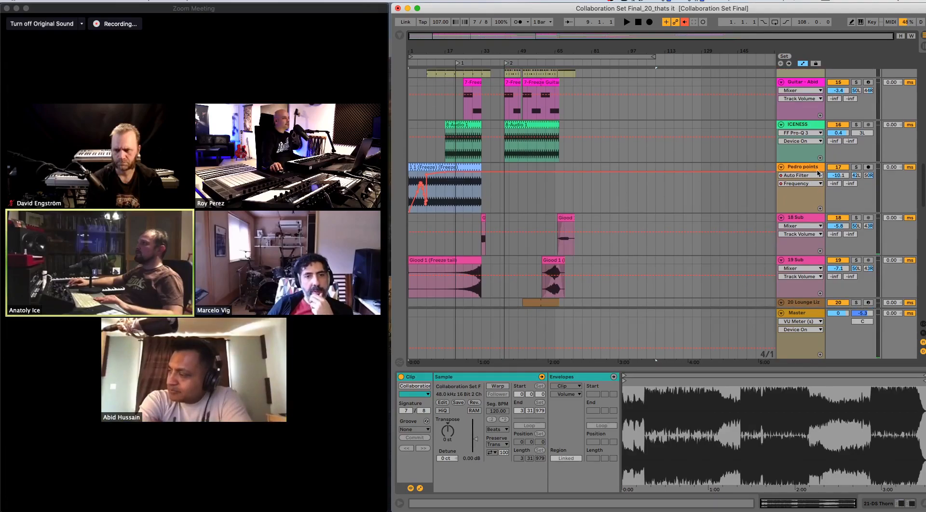
pyautogui.scroll(10, 817, 178)
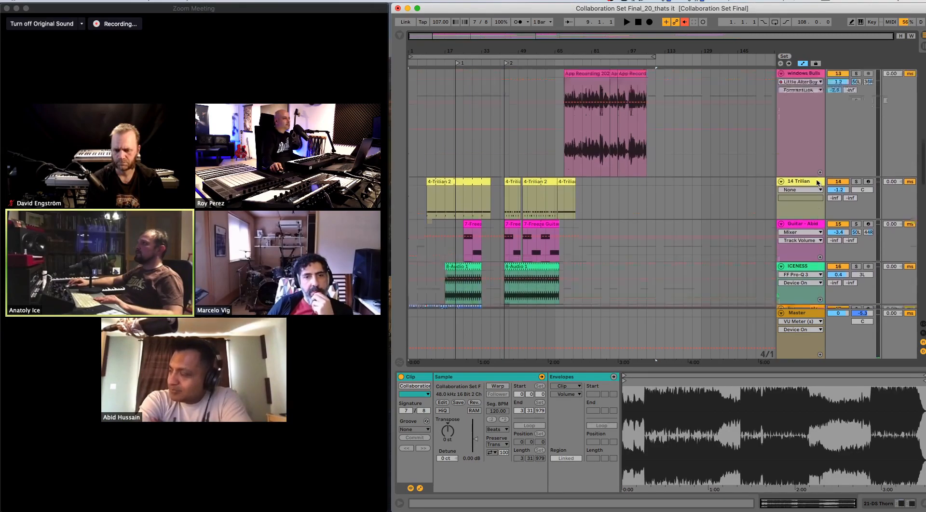
pyautogui.scroll(5, 818, 188)
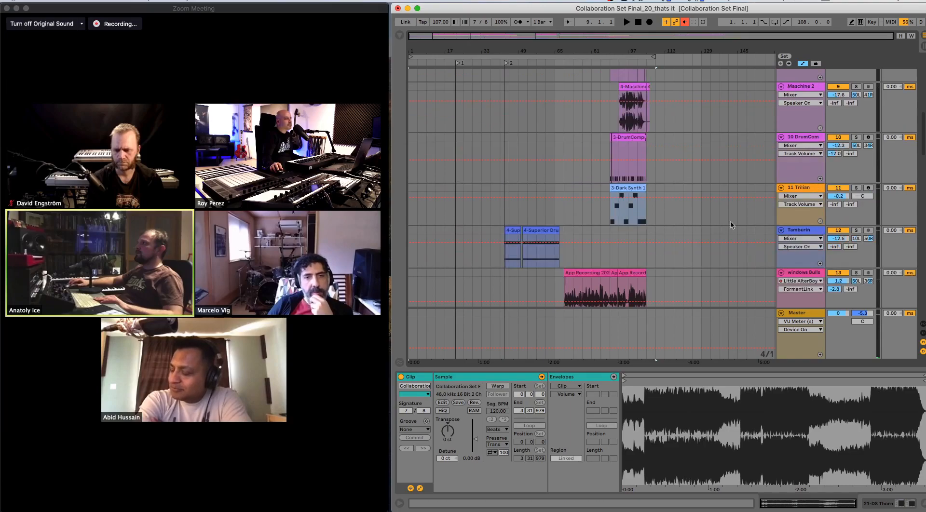
pyautogui.scroll(10, 857, 224)
pyautogui.scroll(-20, 857, 223)
pyautogui.scroll(-20, 857, 224)
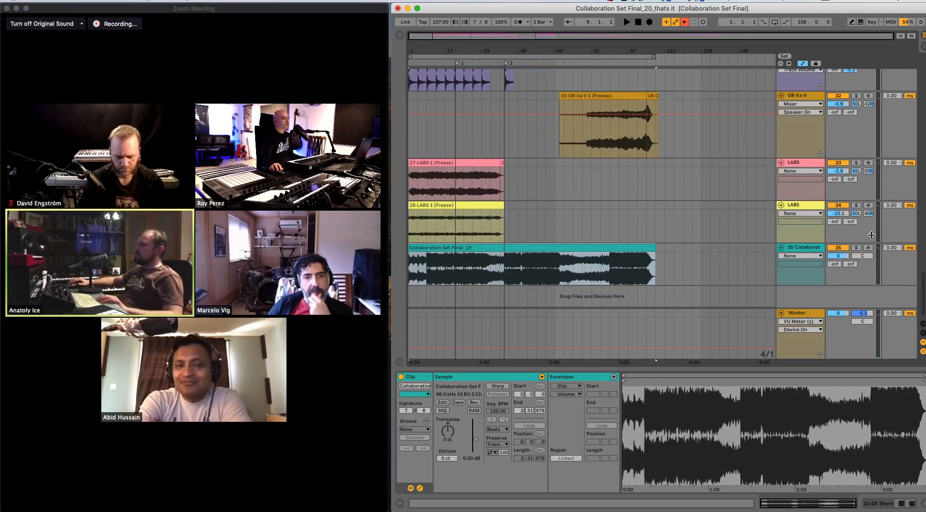
pyautogui.click(858, 248)
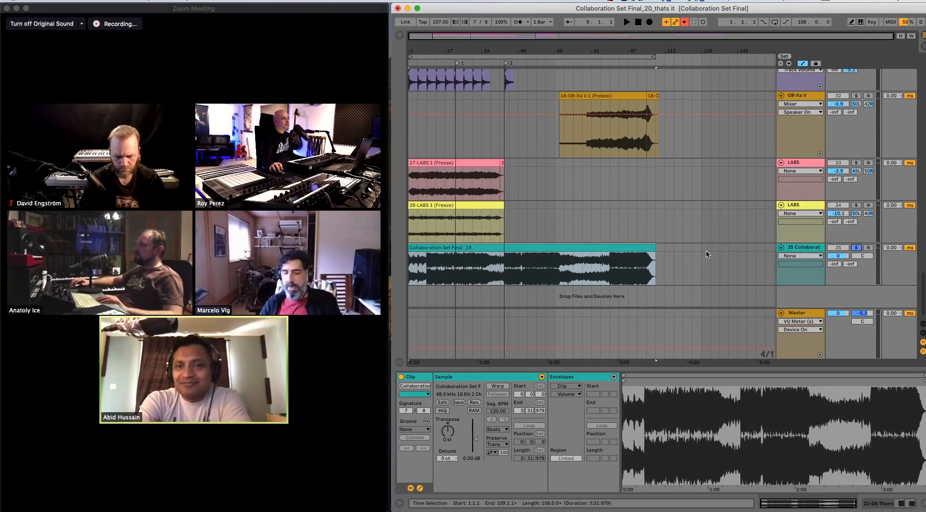
pyautogui.moveTo(432, 50); pyautogui.dragTo(443, 72)
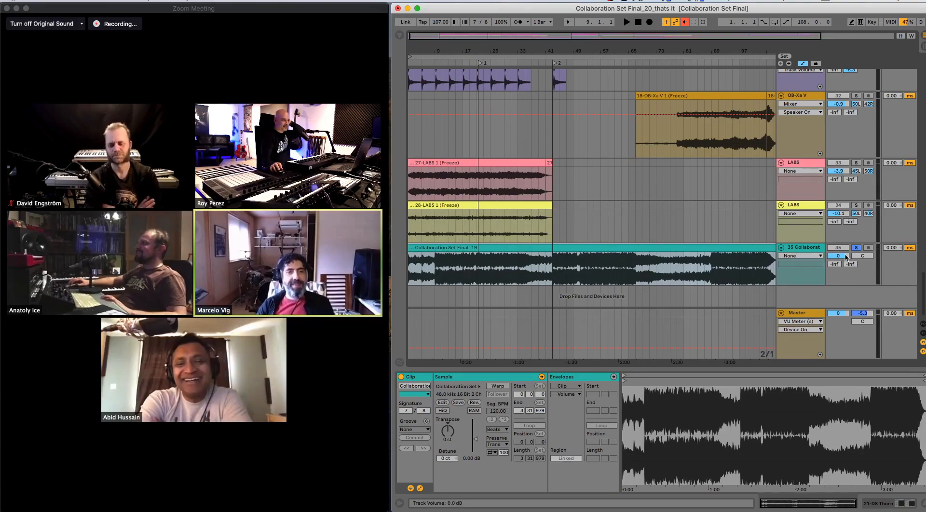
pyautogui.moveTo(63, 472)
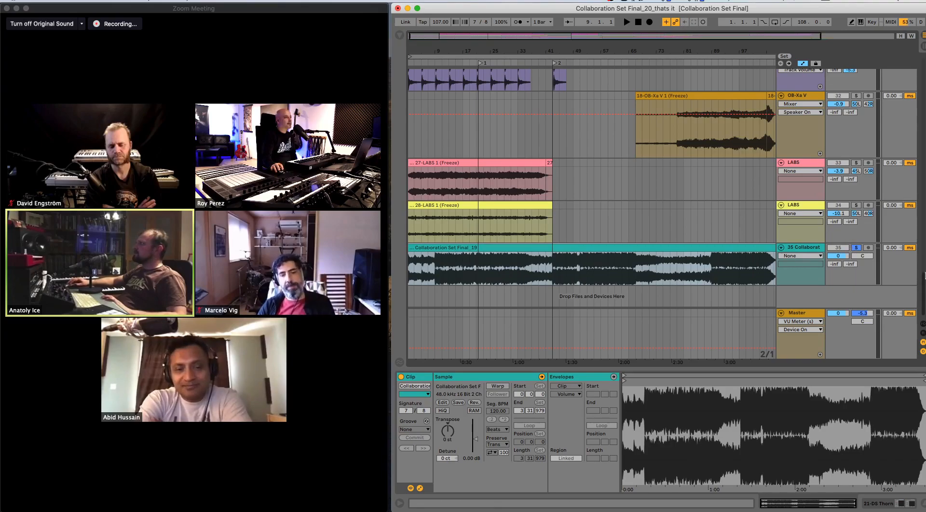
# - Select the two LABS tracks and the yellow-brown OB-Xa V track in turn, and show the Piano track's devices
pyautogui.scroll(1, 923, 280)
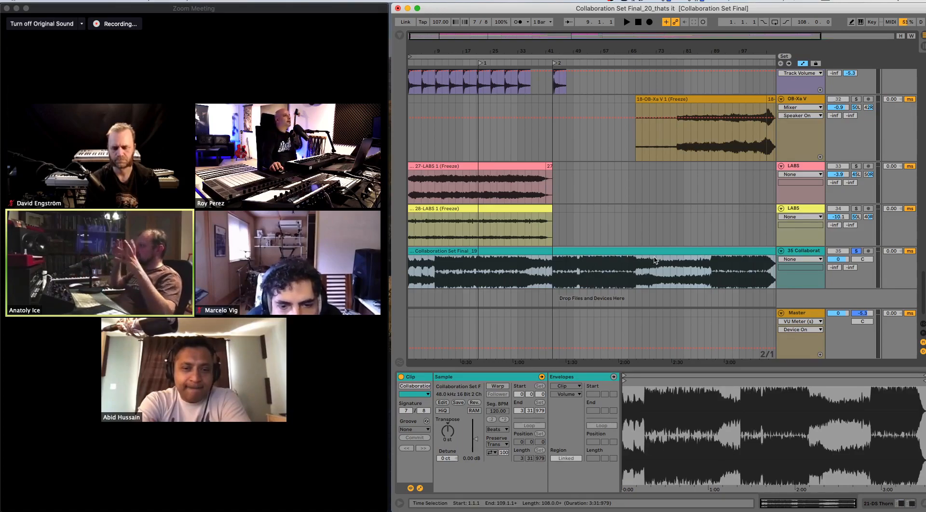
pyautogui.click(808, 209)
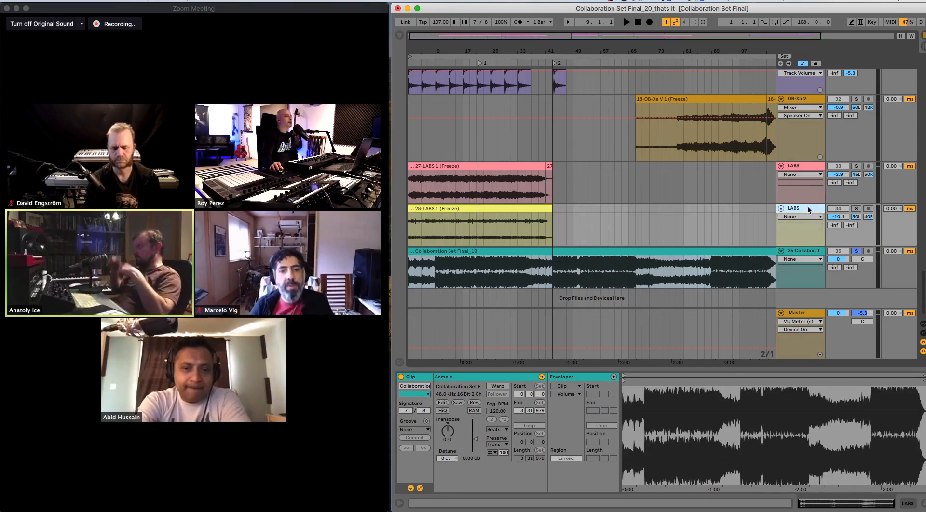
pyautogui.click(805, 168)
pyautogui.click(808, 101)
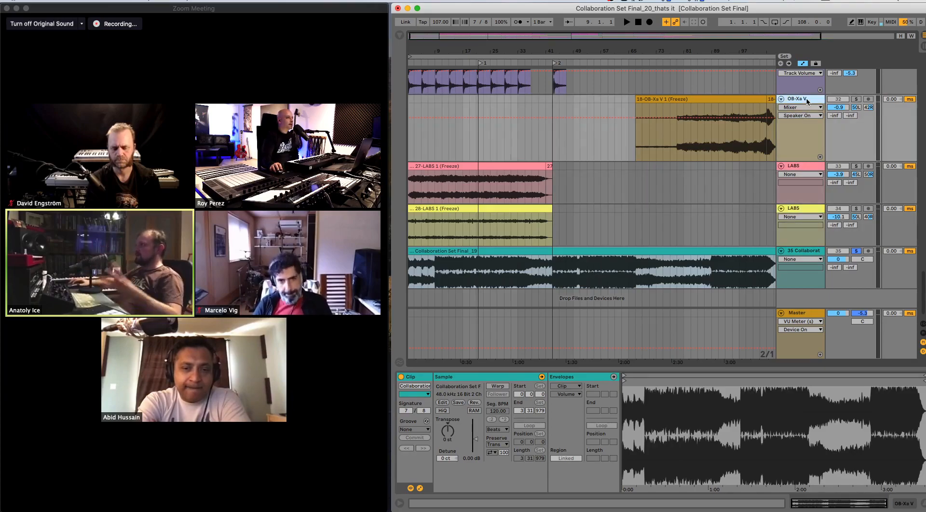
pyautogui.scroll(5, 816, 117)
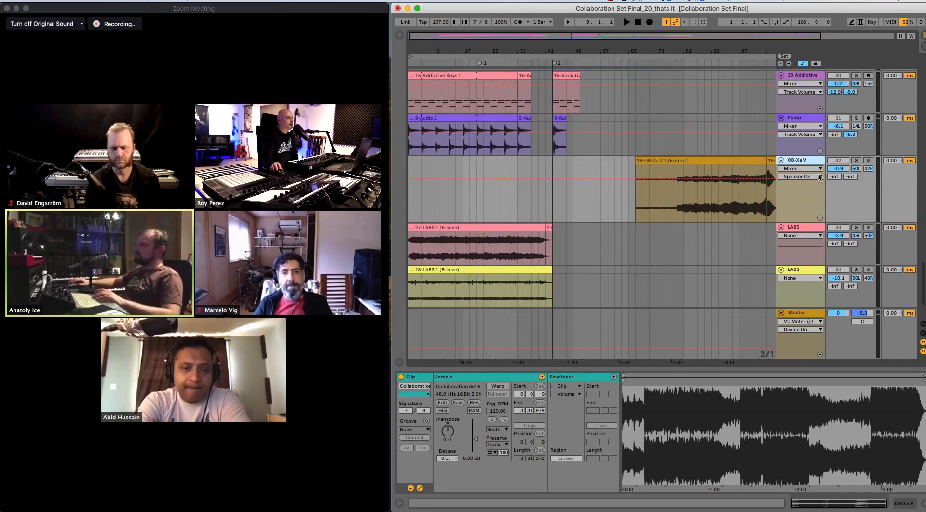
pyautogui.doubleClick(809, 122)
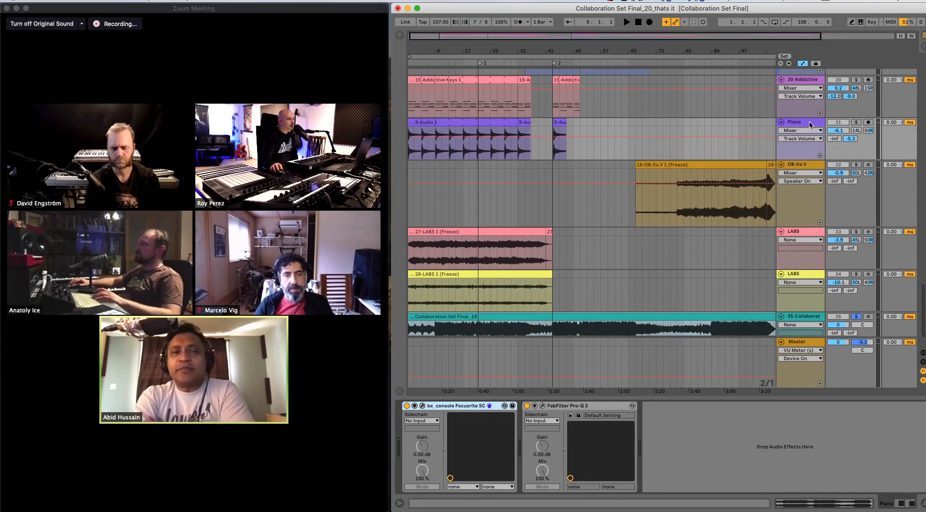
# - Inspect the device chains of the 30 Addictive Keys track and the 29 Analog track
pyautogui.scroll(1, 812, 116)
pyautogui.click(814, 104)
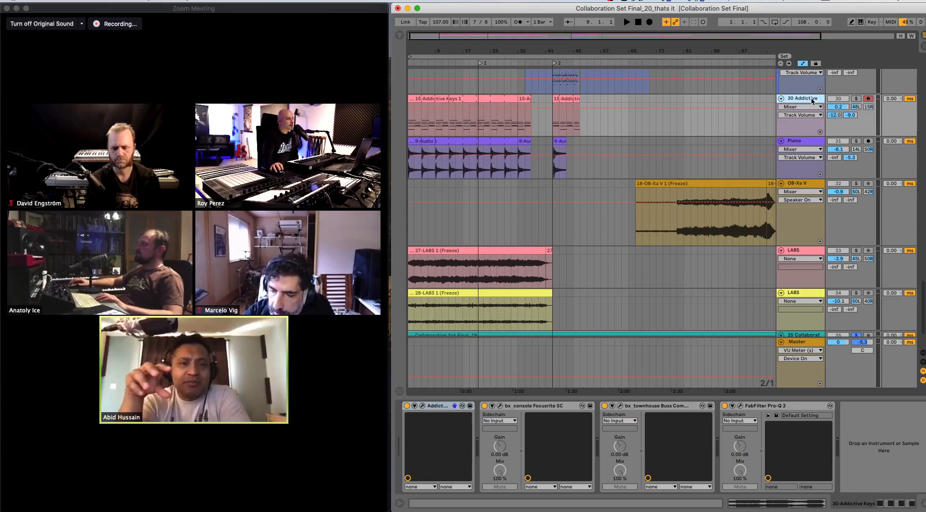
pyautogui.rightClick(814, 101)
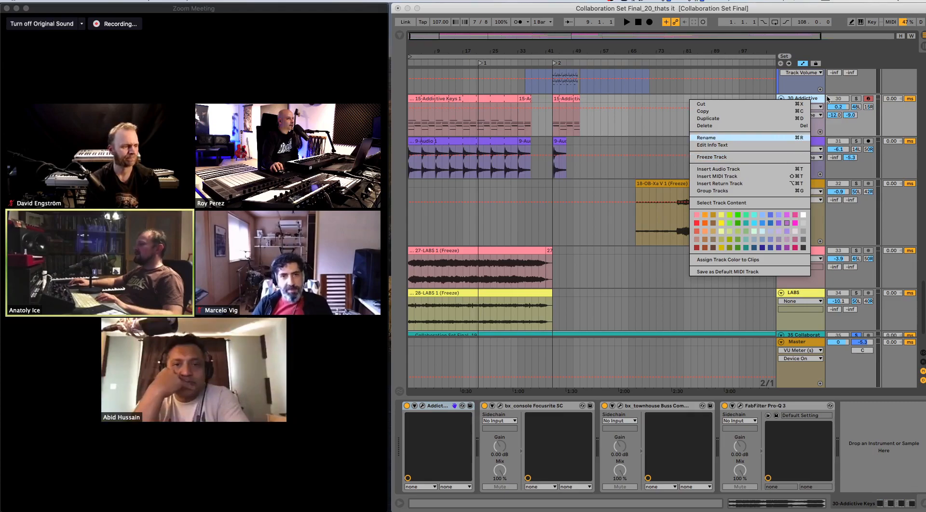
pyautogui.click(808, 92)
pyautogui.click(808, 91)
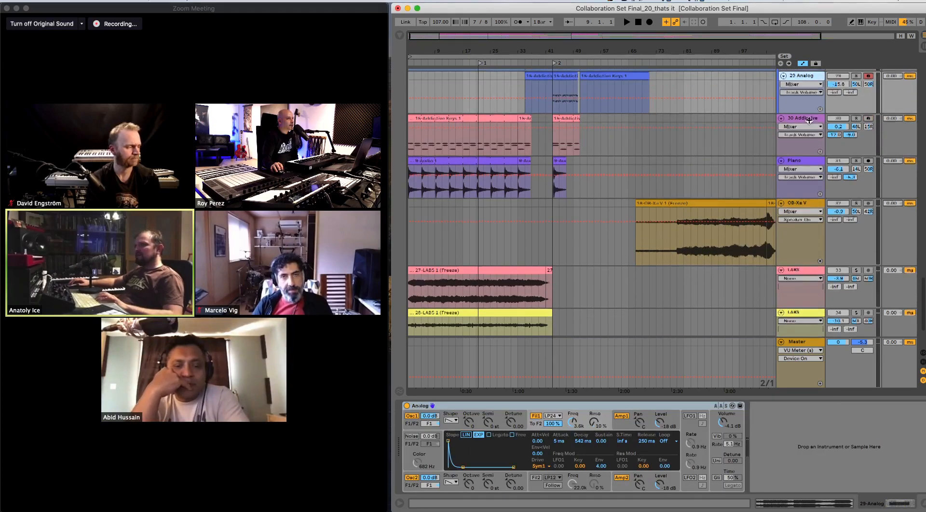
# - Flatten the frozen 28 OB-Xa V track inside 27 Group to audio
pyautogui.scroll(1, 833, 142)
pyautogui.scroll(5, 834, 141)
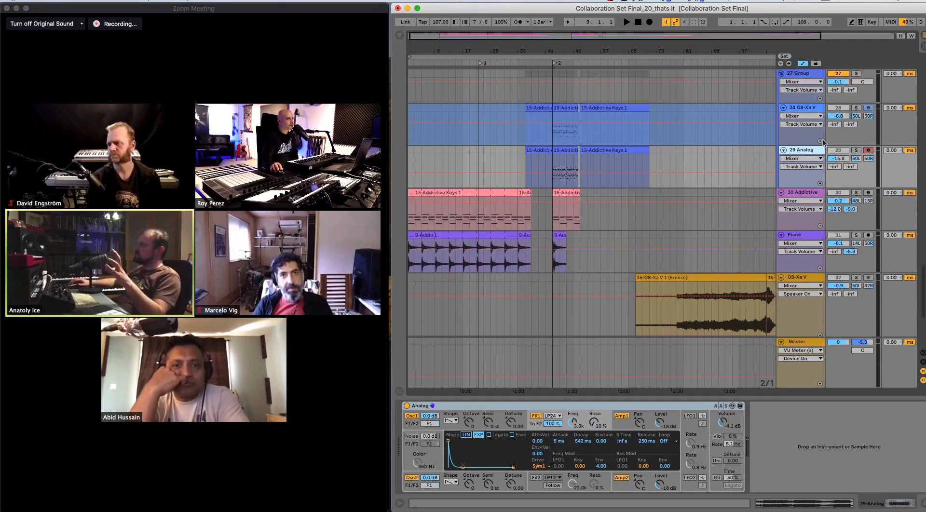
pyautogui.click(811, 109)
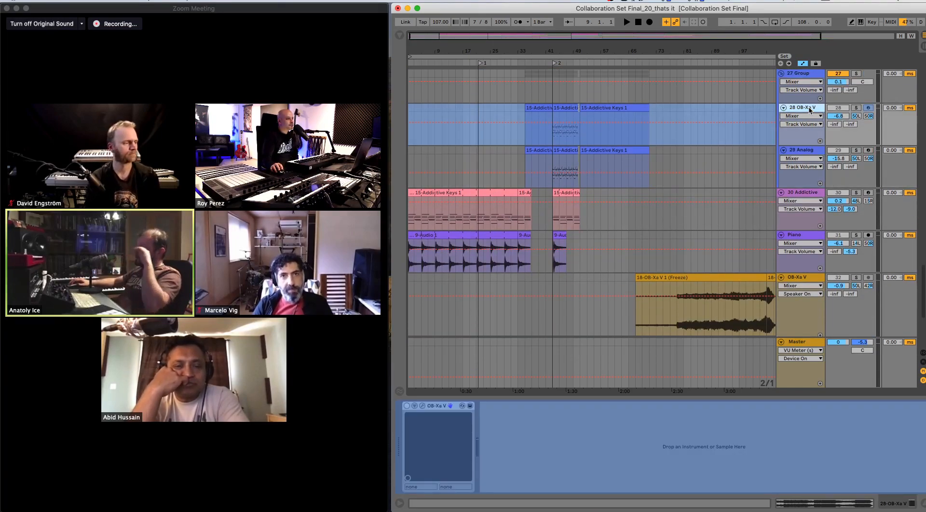
pyautogui.rightClick(810, 109)
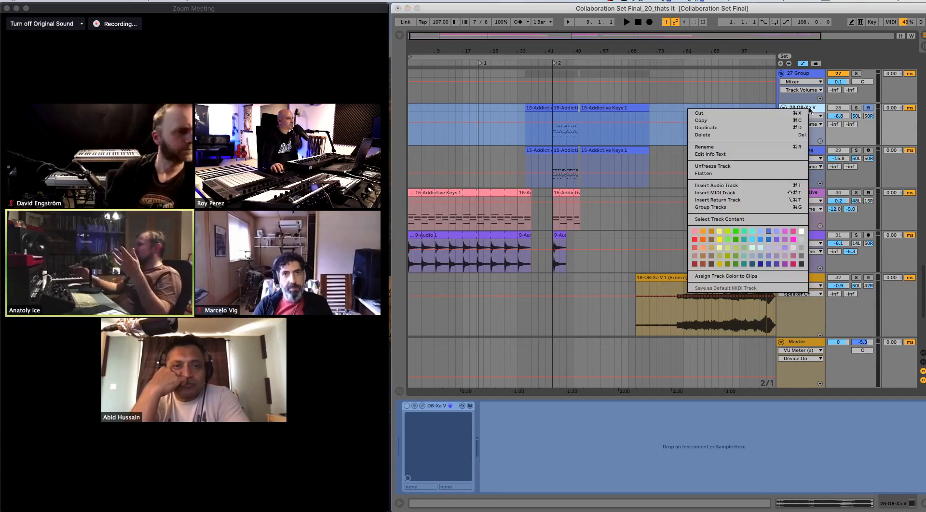
pyautogui.click(787, 173)
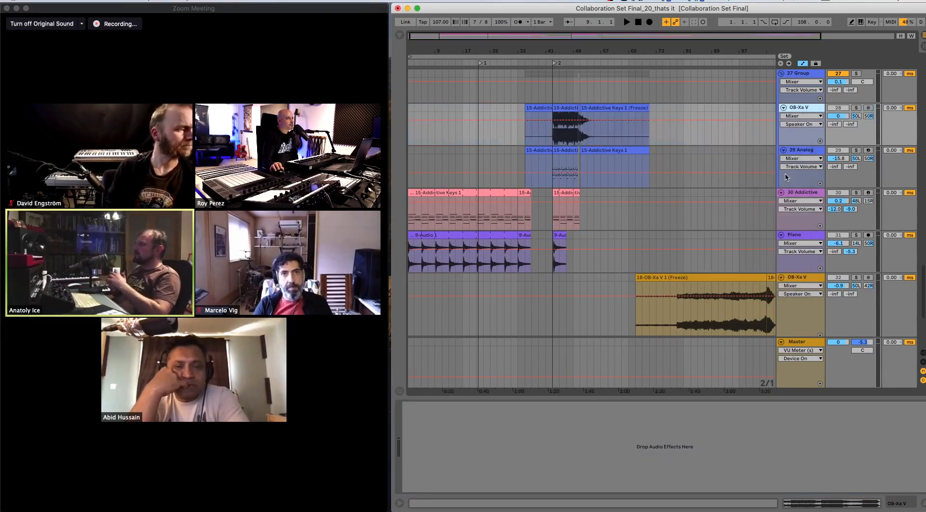
# - Examine the 26 Operator track's device chain, including its Operator and Auto Filter settings
pyautogui.scroll(3, 825, 154)
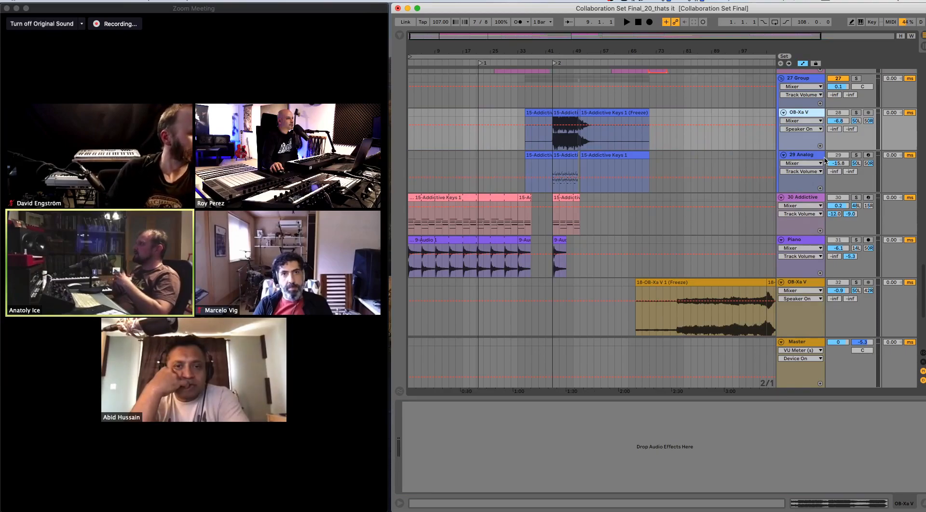
pyautogui.scroll(1, 826, 161)
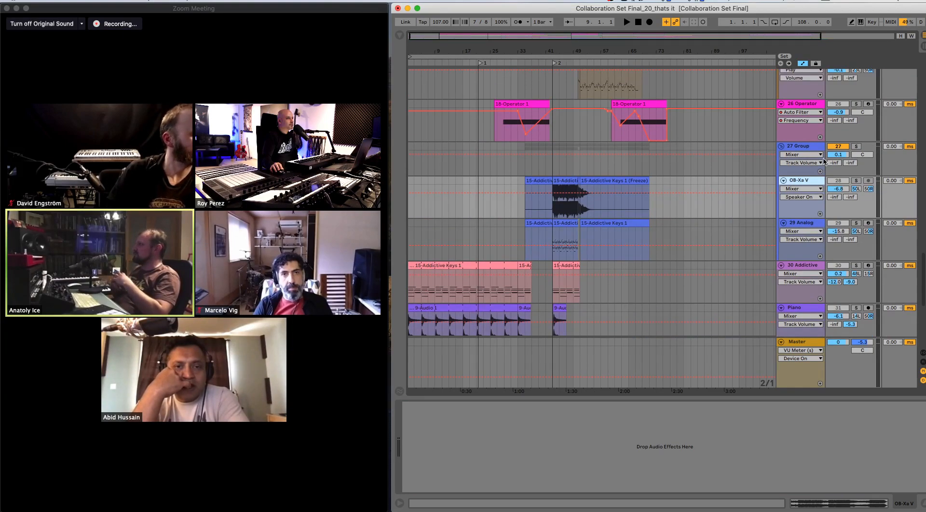
pyautogui.click(814, 106)
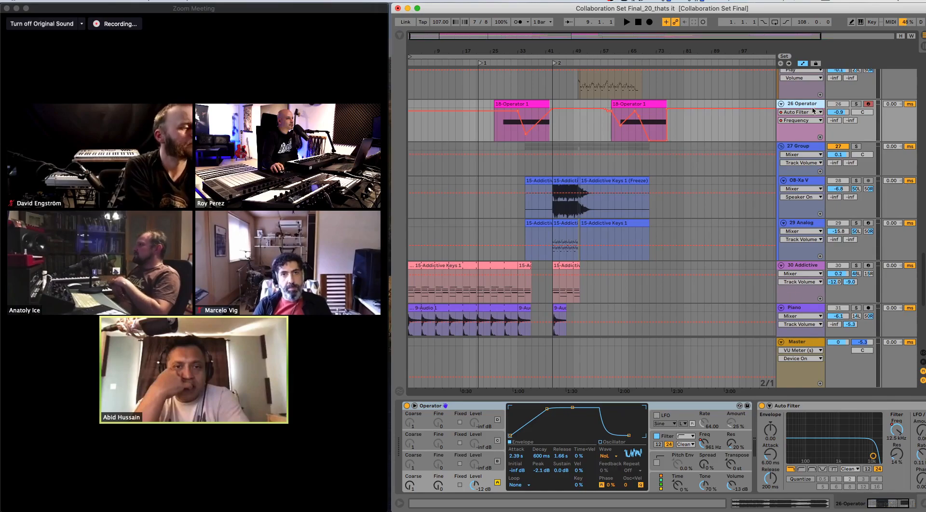
pyautogui.scroll(1, 813, 107)
pyautogui.hscroll(3, 869, 447)
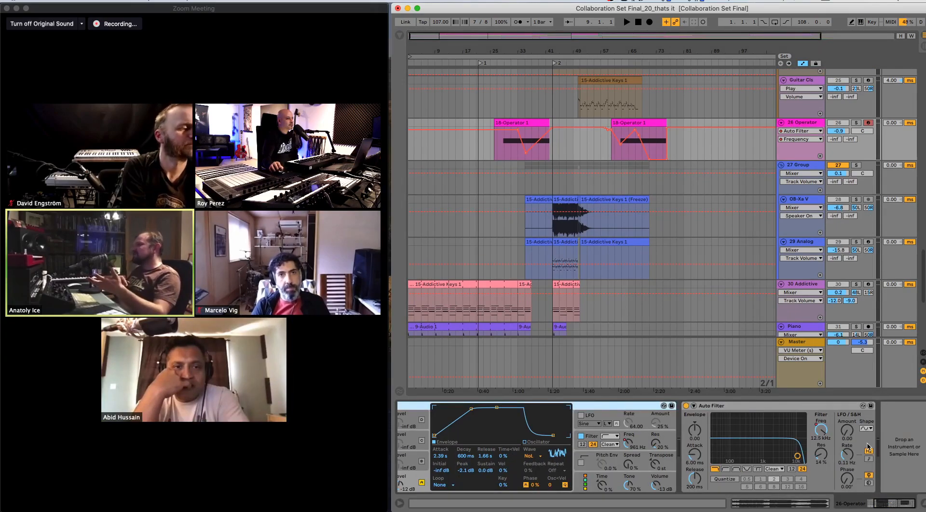
pyautogui.hscroll(-3, 868, 448)
# - Show the Guitar Cls track's device chain and check the commands available for the track
pyautogui.scroll(1, 845, 175)
pyautogui.scroll(2, 845, 175)
pyautogui.click(808, 128)
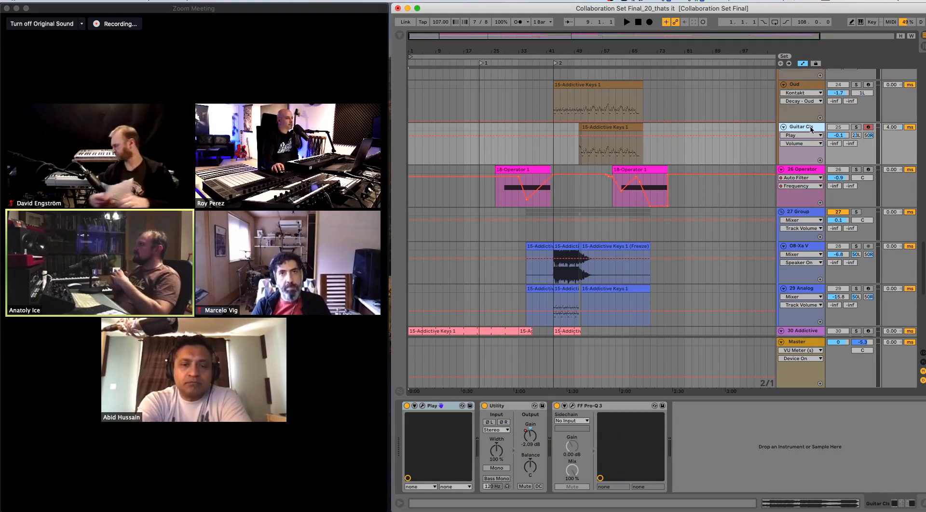
pyautogui.rightClick(810, 128)
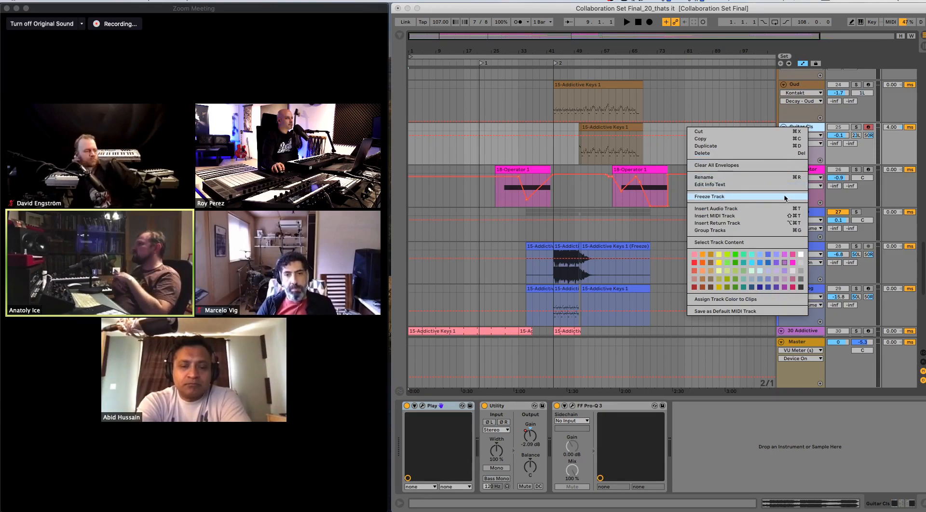
pyautogui.click(809, 83)
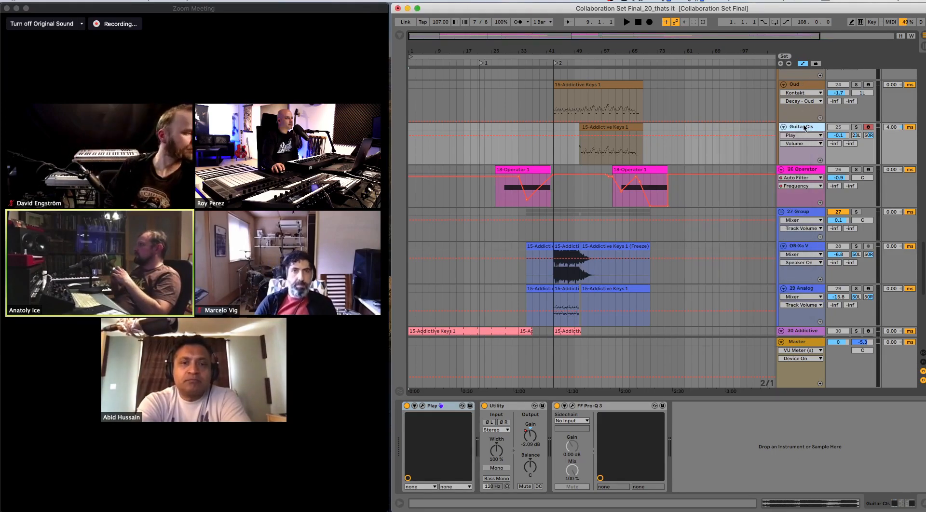
# - Inspect the effects on 23 Group and the devices of the Main Piano track above it
pyautogui.scroll(2, 807, 137)
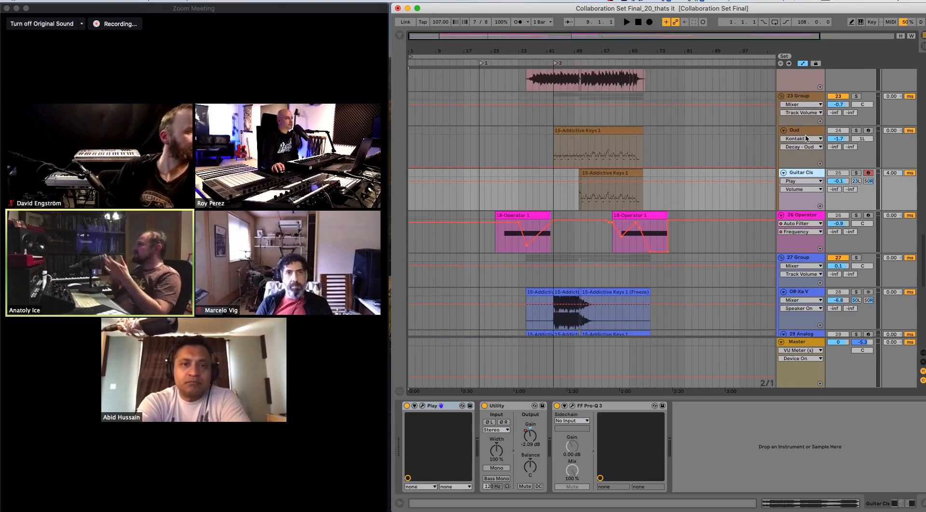
pyautogui.click(806, 98)
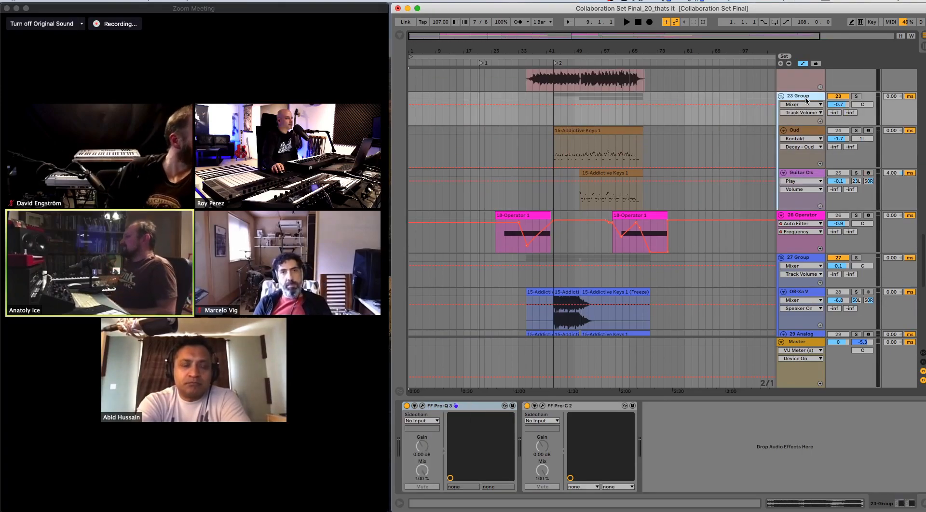
pyautogui.scroll(2, 807, 111)
pyautogui.scroll(2, 808, 94)
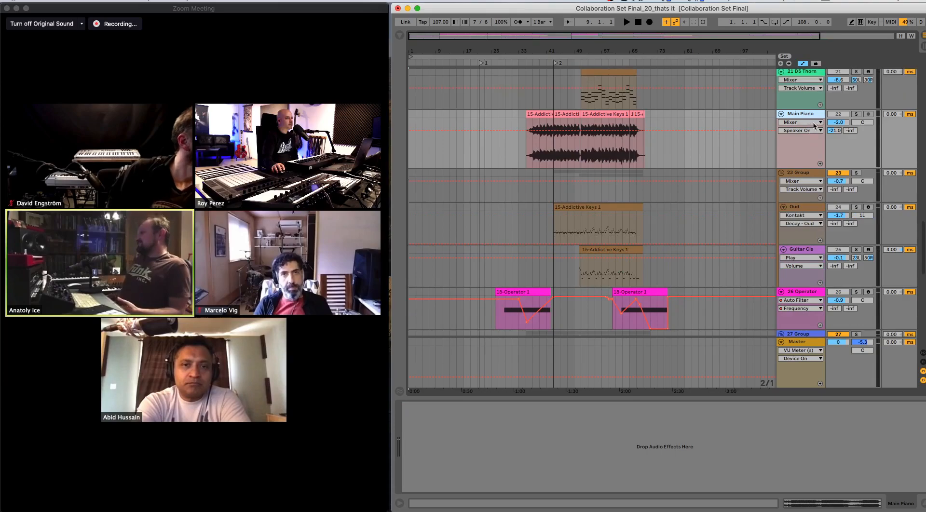
pyautogui.click(812, 103)
# - Freeze the 21 DS Thorn track
pyautogui.scroll(1, 812, 103)
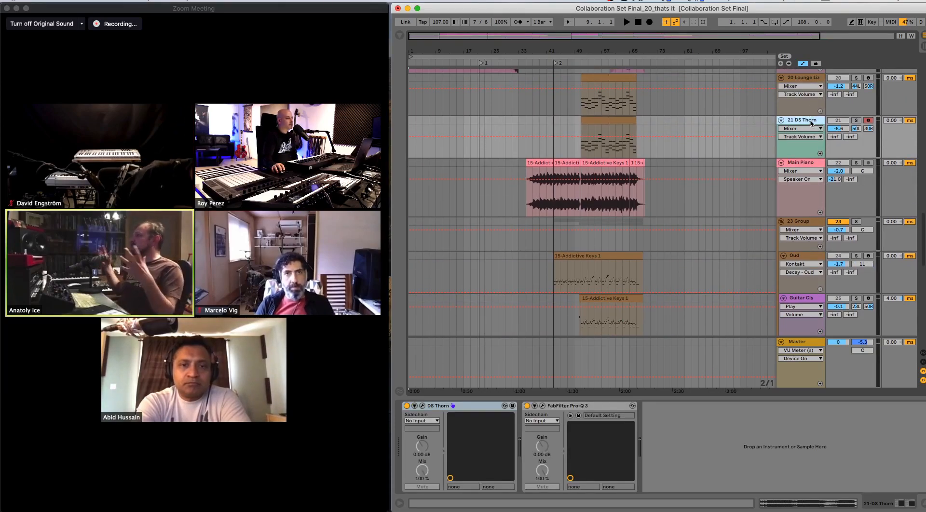
pyautogui.rightClick(813, 123)
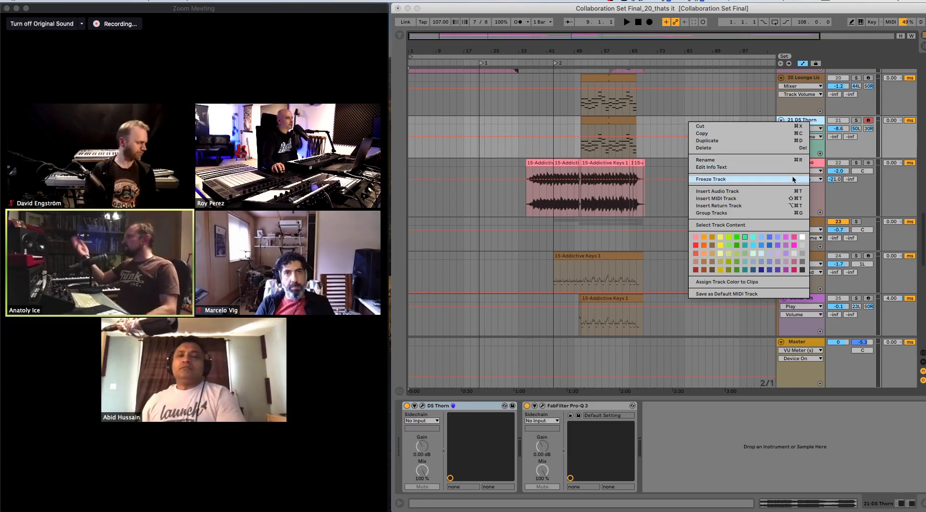
pyautogui.click(793, 180)
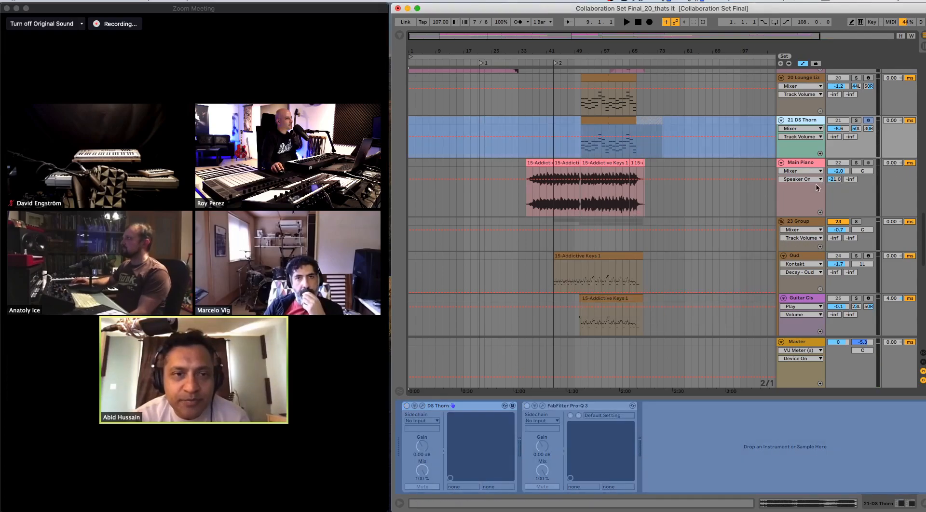
# - Inspect the device chains of the 20 Lounge Lizard and 18 Sub tracks
pyautogui.scroll(2, 812, 145)
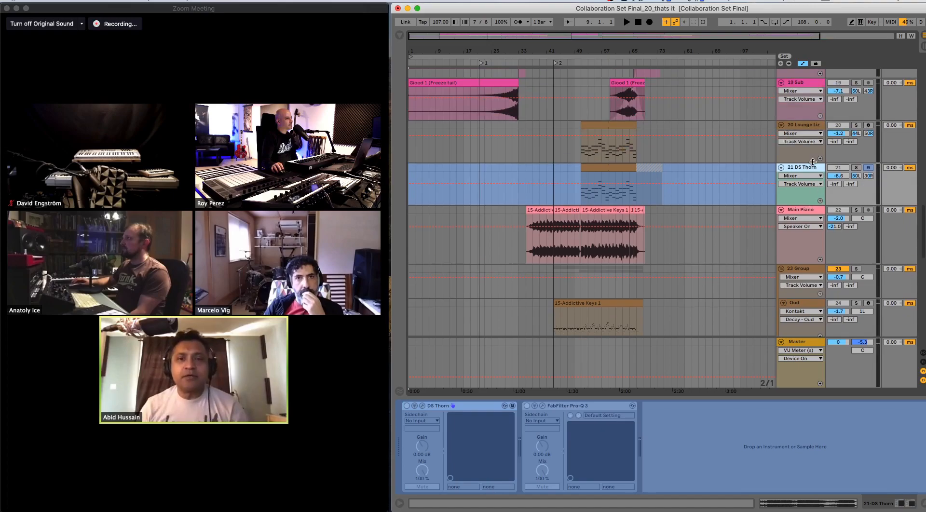
pyautogui.click(810, 128)
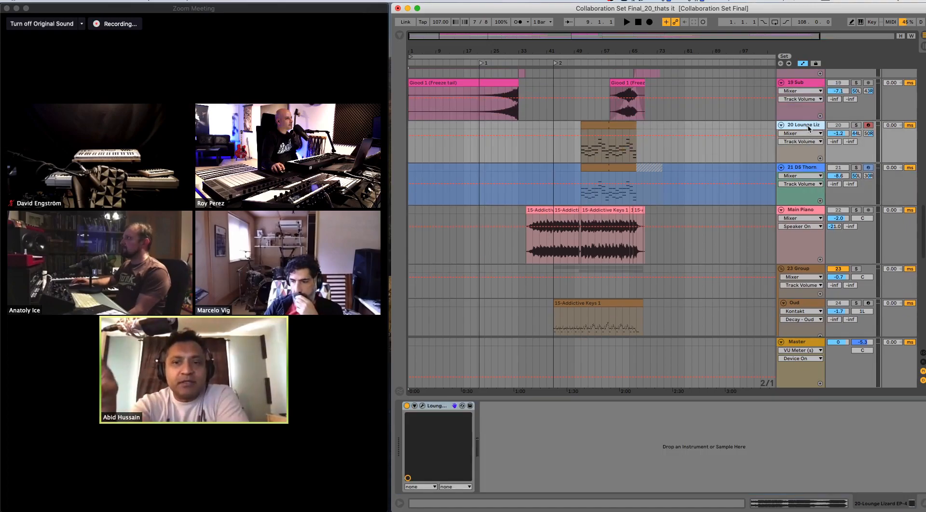
pyautogui.scroll(3, 810, 133)
pyautogui.click(814, 163)
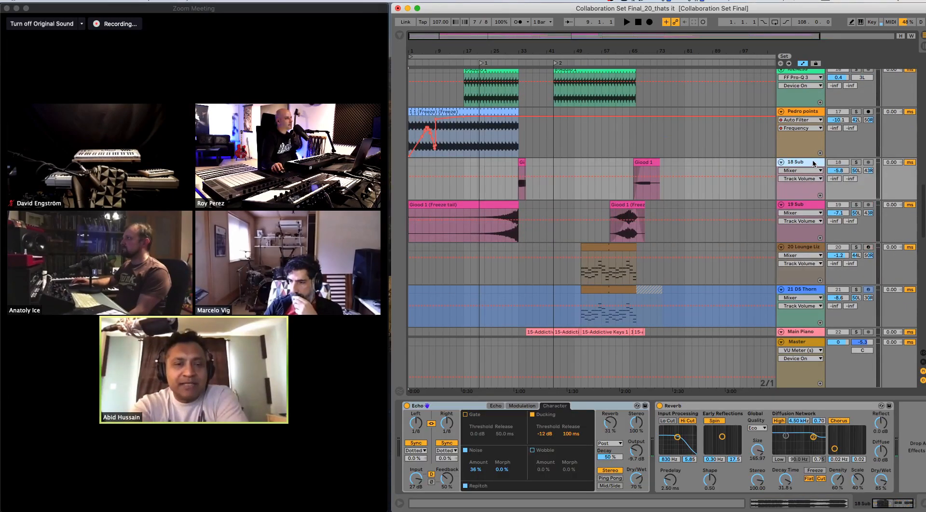
# - Examine the frozen-tail clips on 19 Sub and the second clip on 18 Sub
pyautogui.click(494, 205)
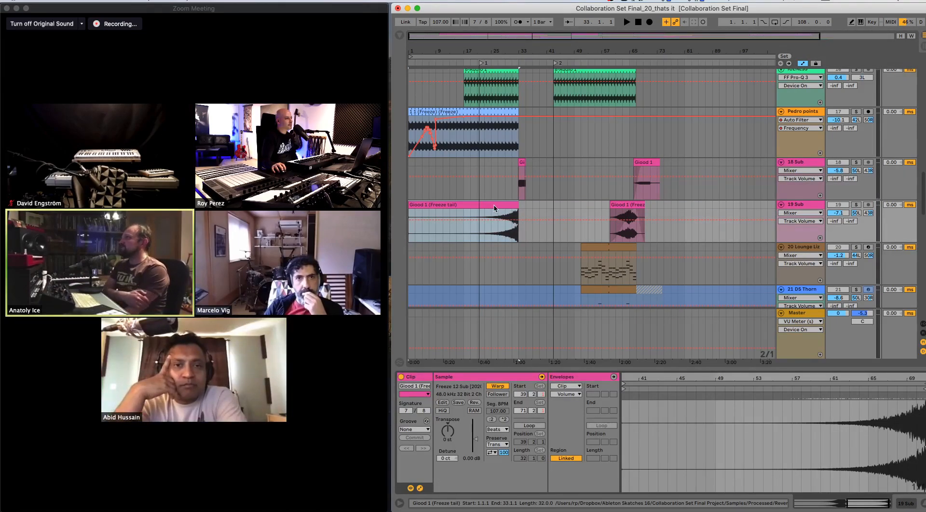
pyautogui.click(628, 205)
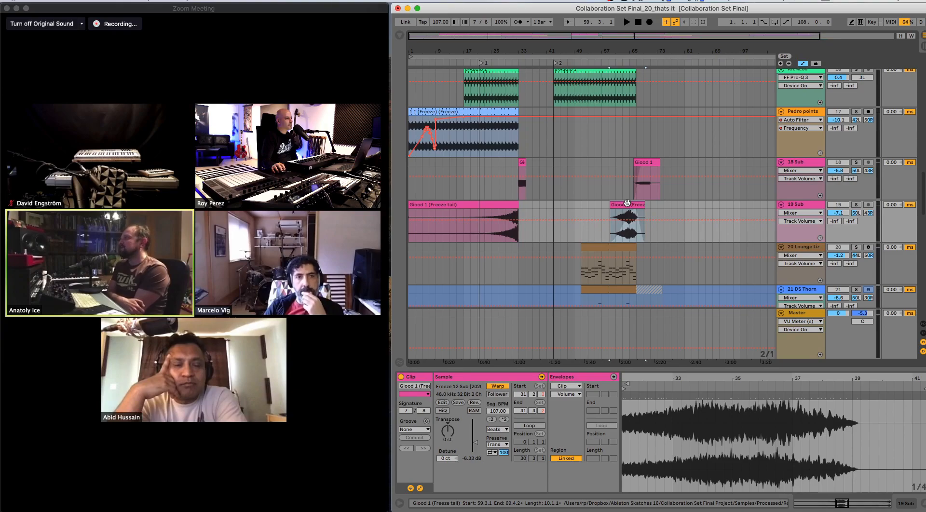
pyautogui.click(644, 163)
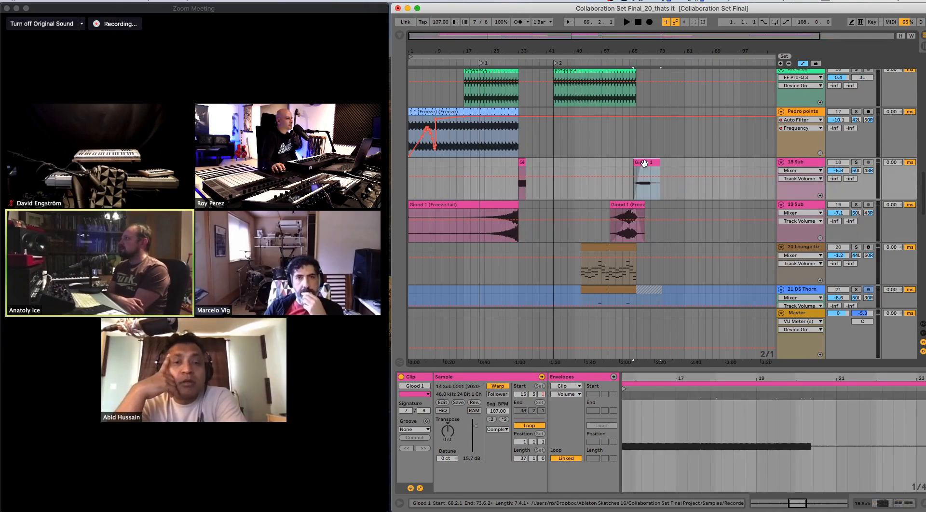
# - Freeze the 18 Sub track and flatten it to audio
pyautogui.rightClick(803, 163)
pyautogui.click(795, 147)
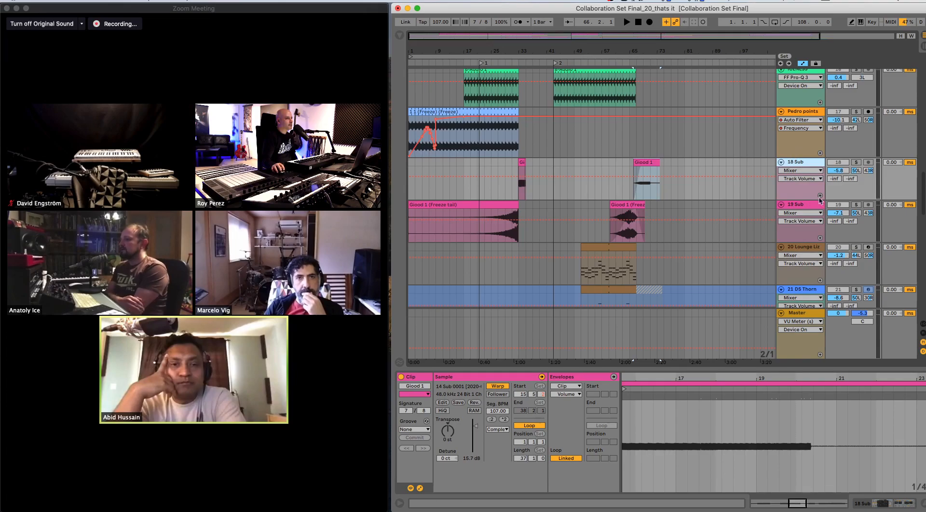
pyautogui.rightClick(800, 164)
pyautogui.click(819, 221)
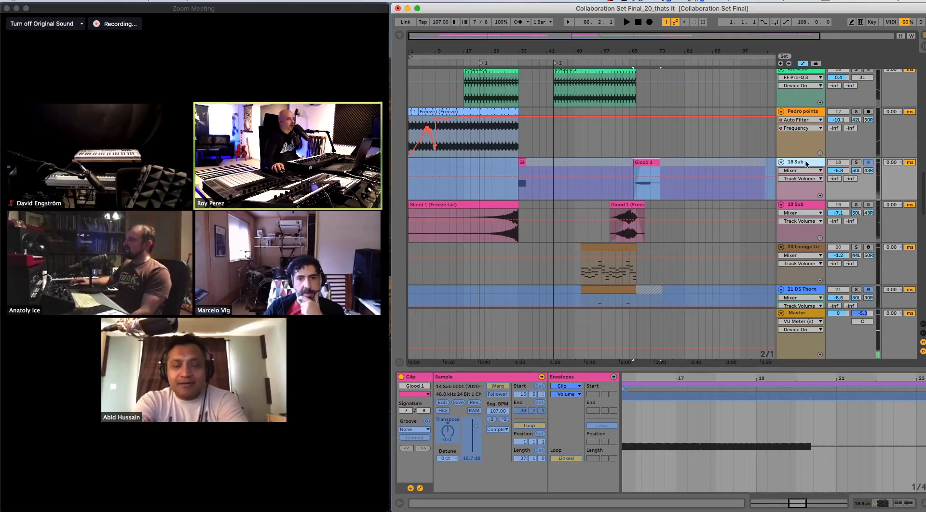
pyautogui.rightClick(804, 163)
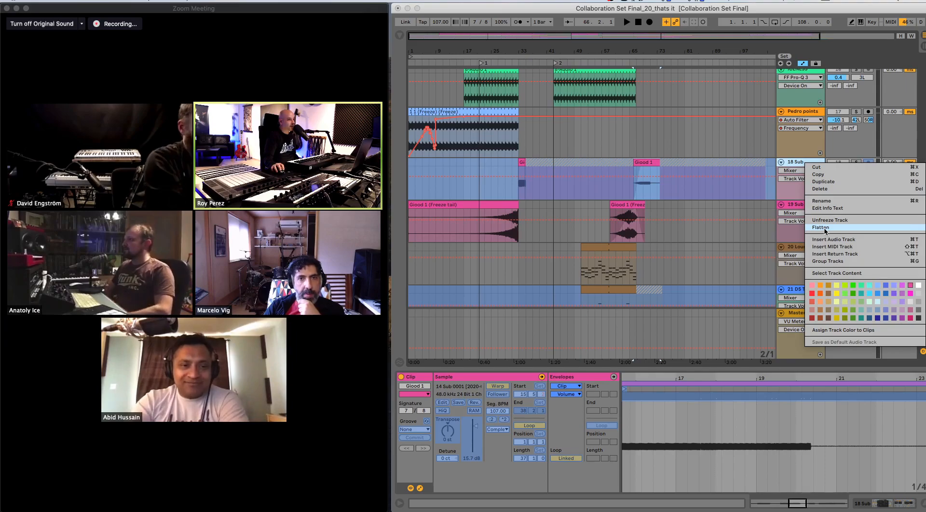
pyautogui.click(811, 228)
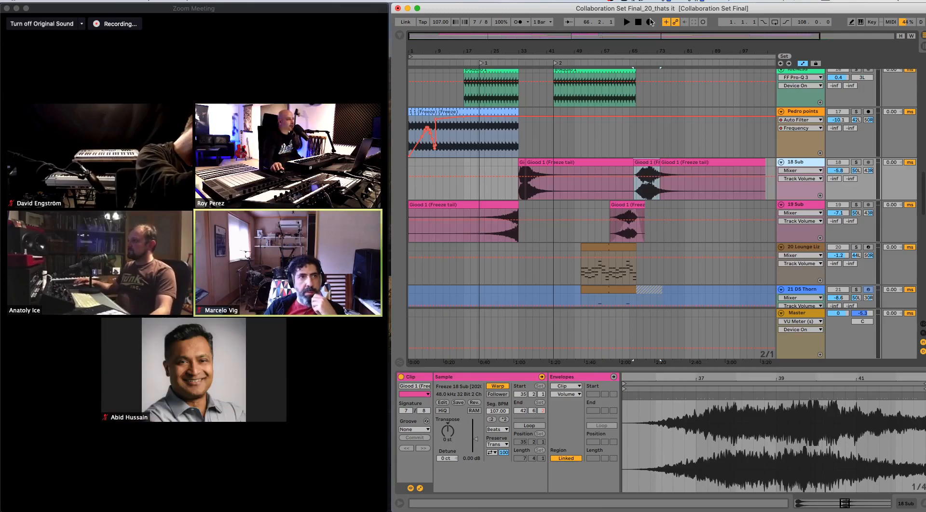
# - Locate the Collaboration Set Final_19 reference clip in the last audio track and play it from its start
pyautogui.moveTo(587, 48); pyautogui.dragTo(563, 43)
pyautogui.scroll(10, 688, 159)
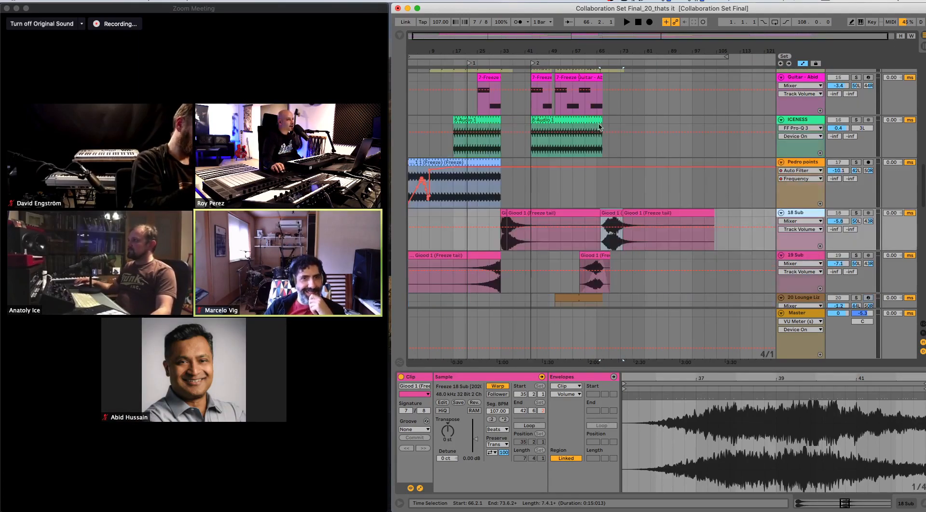
pyautogui.scroll(10, 688, 159)
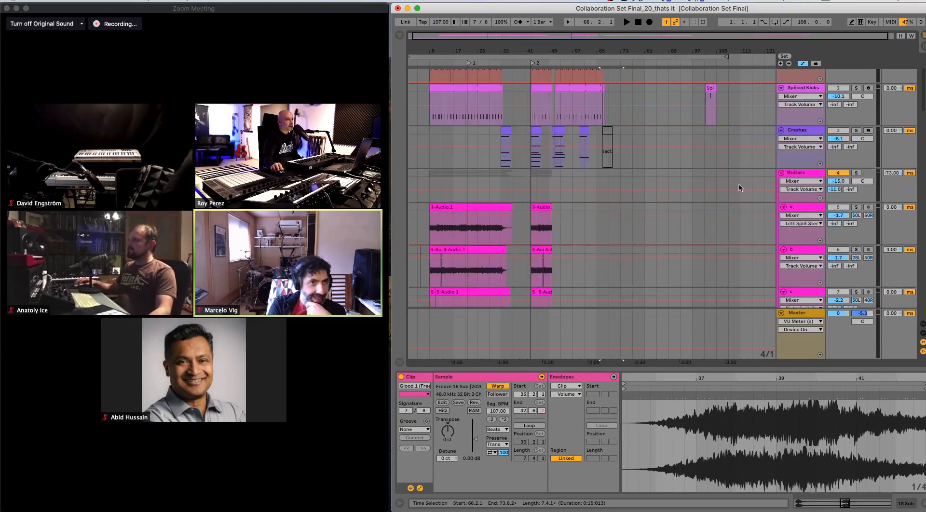
pyautogui.scroll(-20, 741, 188)
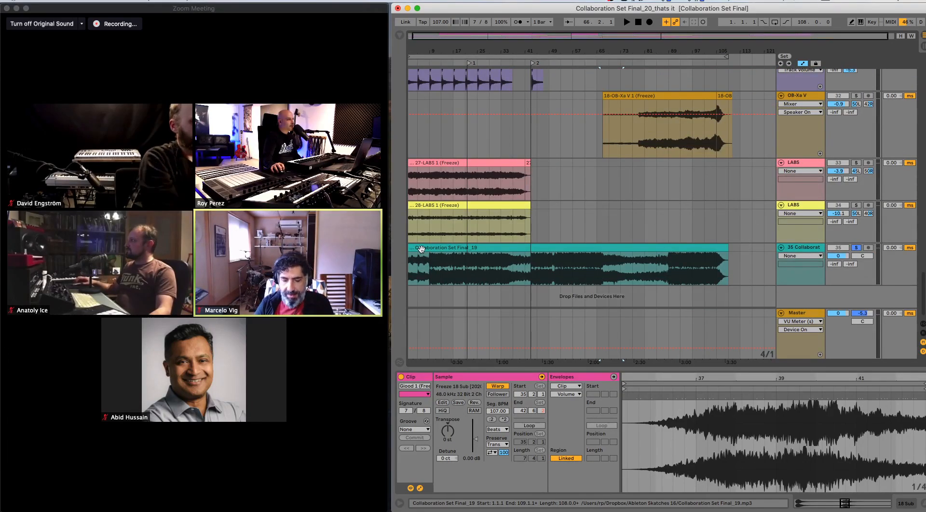
pyautogui.click(422, 249)
pyautogui.press('space')
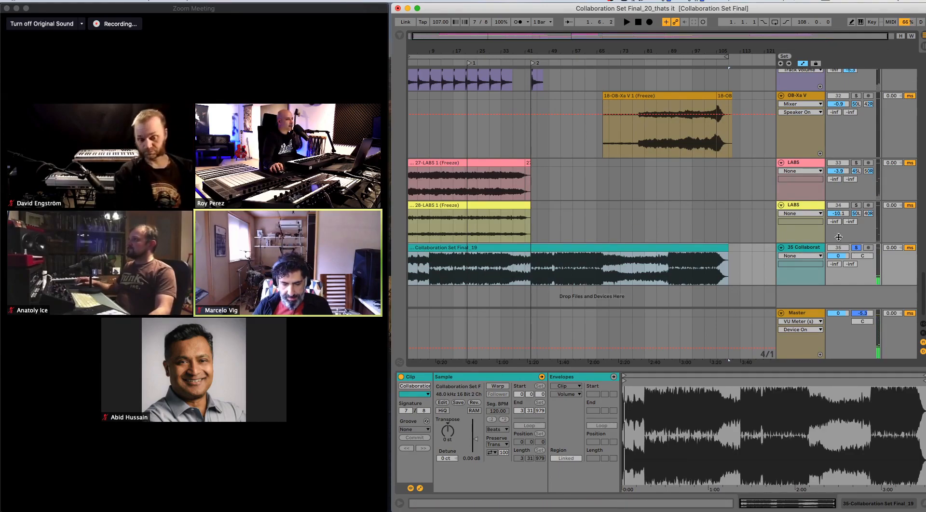
# - Turn off solo on the 35 Collaboration Set reference track and briefly play the full arrangement
pyautogui.click(804, 247)
pyautogui.click(801, 242)
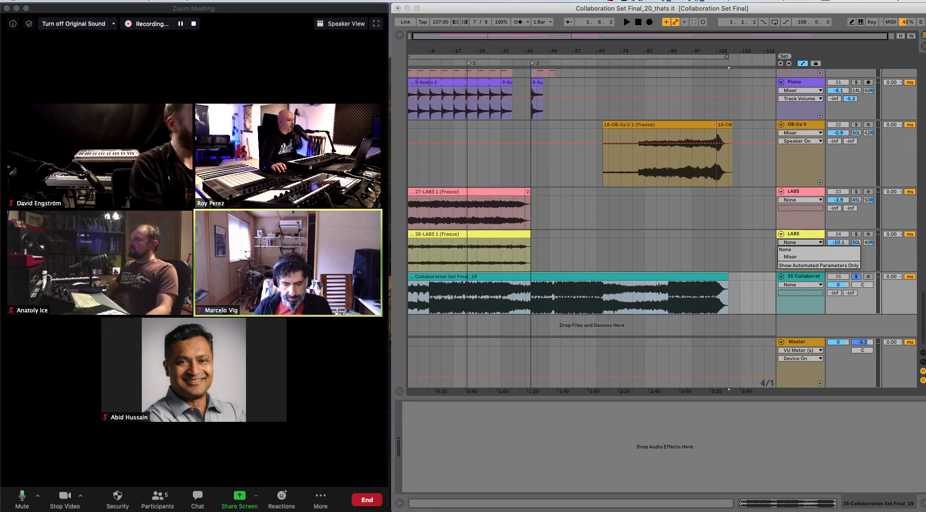
pyautogui.press('super+Tab')
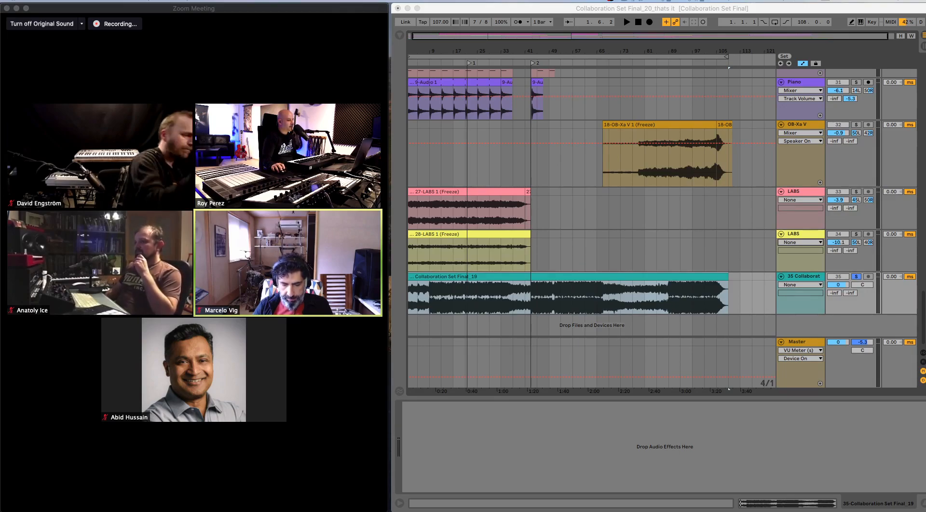
pyautogui.click(852, 277)
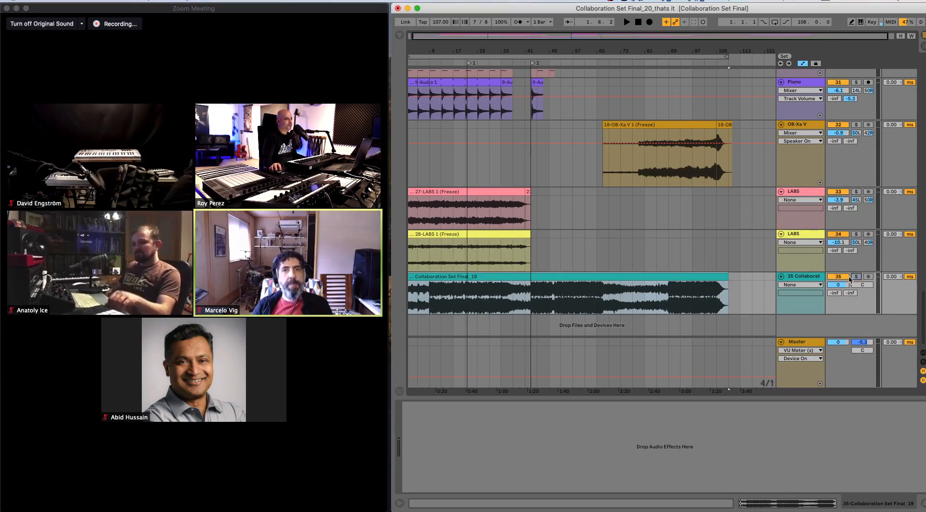
pyautogui.click(847, 278)
pyautogui.press('space')
pyautogui.press('space')
pyautogui.click(847, 277)
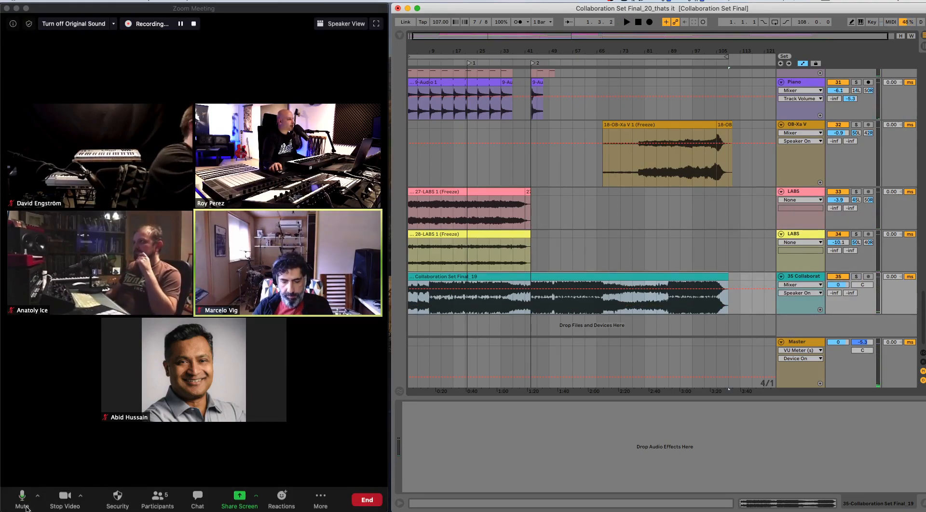
# - Switch to Zoom, set the meeting's speaker to Steinberg UR22mkII, and test it with brief playback in Ableton Live
pyautogui.click(38, 504)
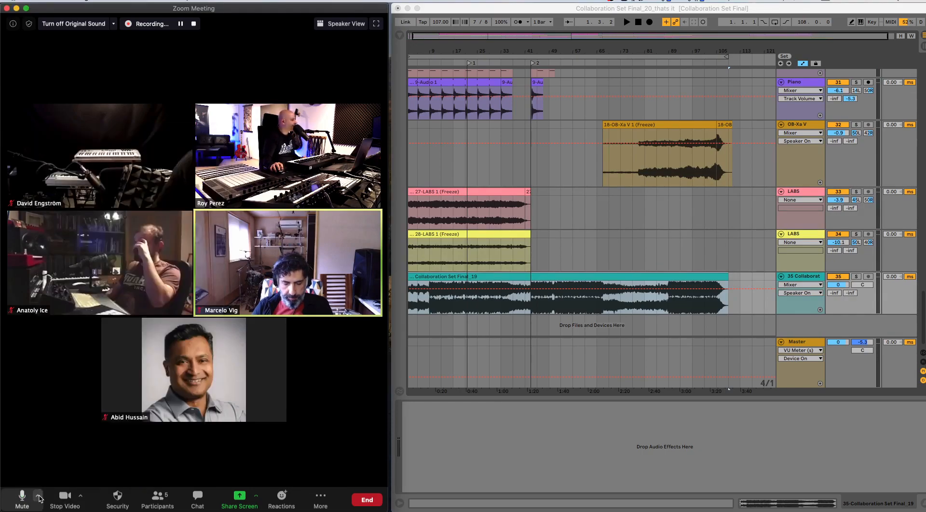
pyautogui.click(38, 497)
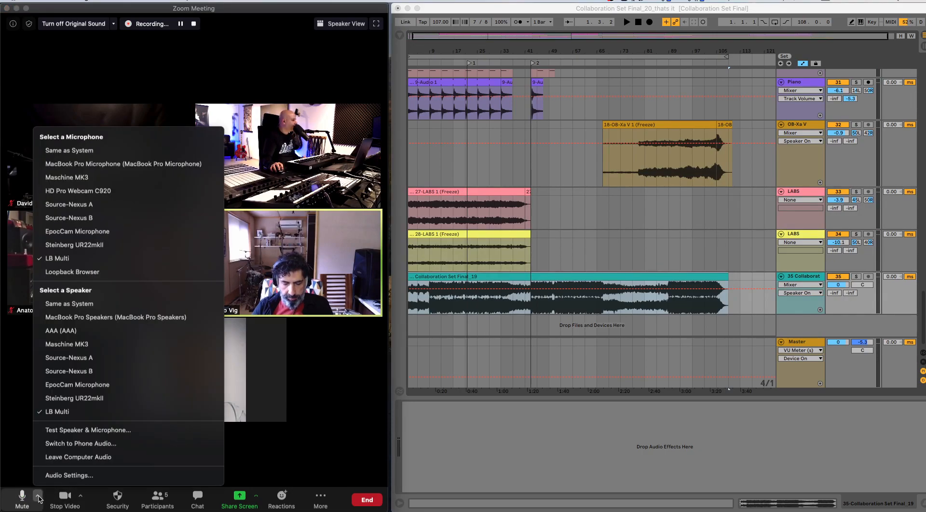
pyautogui.click(100, 400)
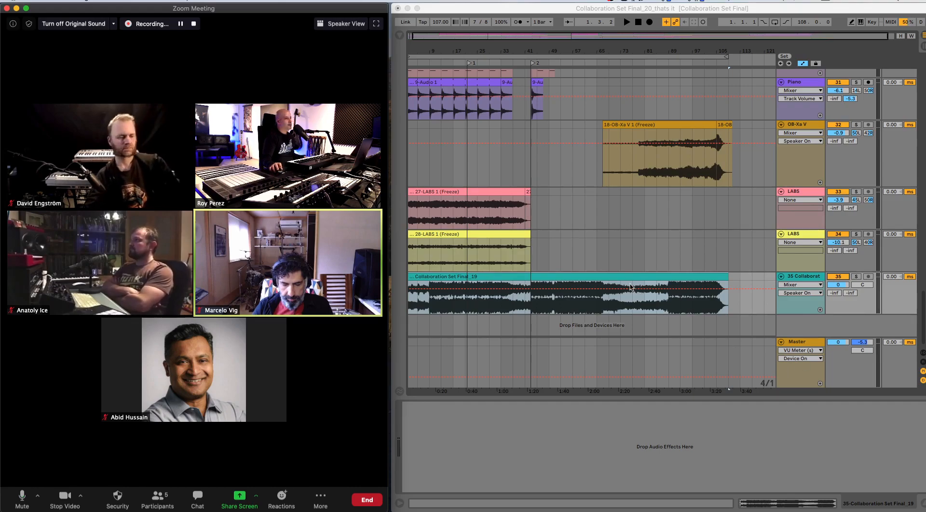
pyautogui.click(631, 278)
pyautogui.press('space')
pyautogui.press('space')
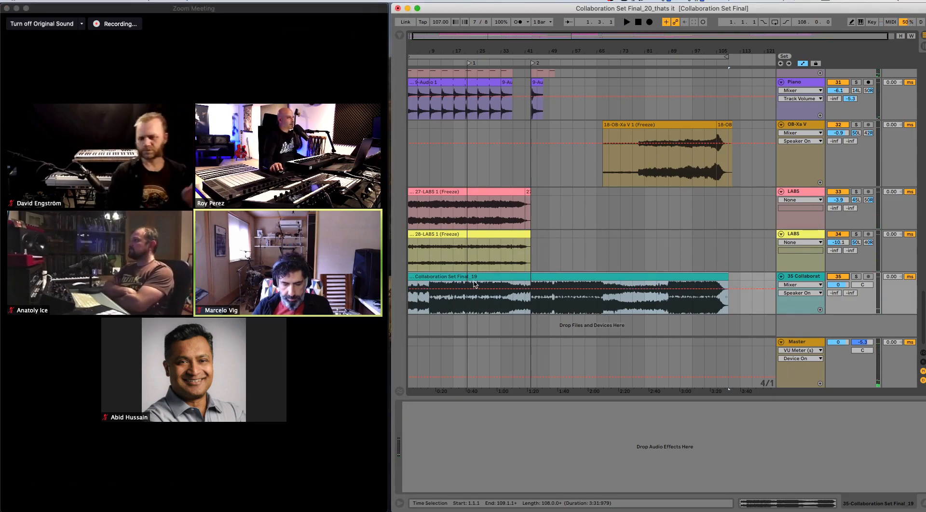
# - Switch to Zoom and set the meeting's speaker back to LB Multi
pyautogui.moveTo(192, 452)
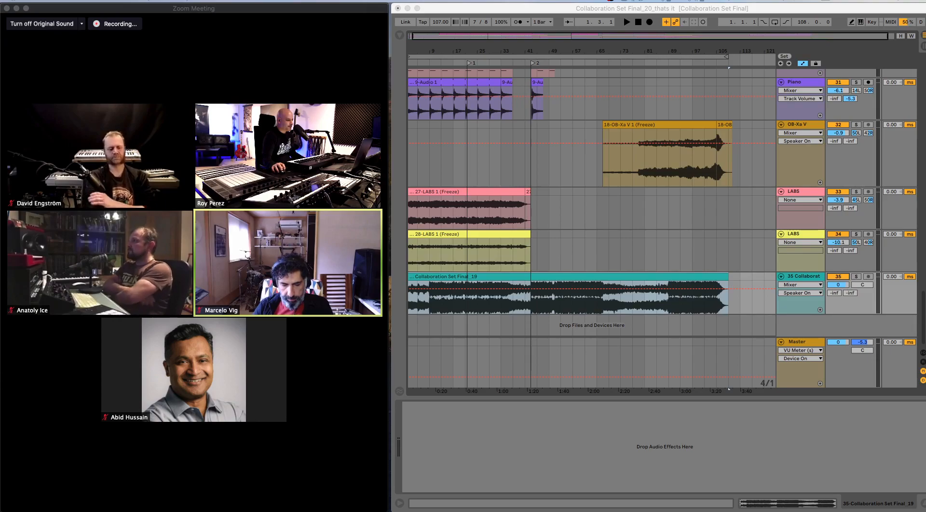
pyautogui.moveTo(304, 439)
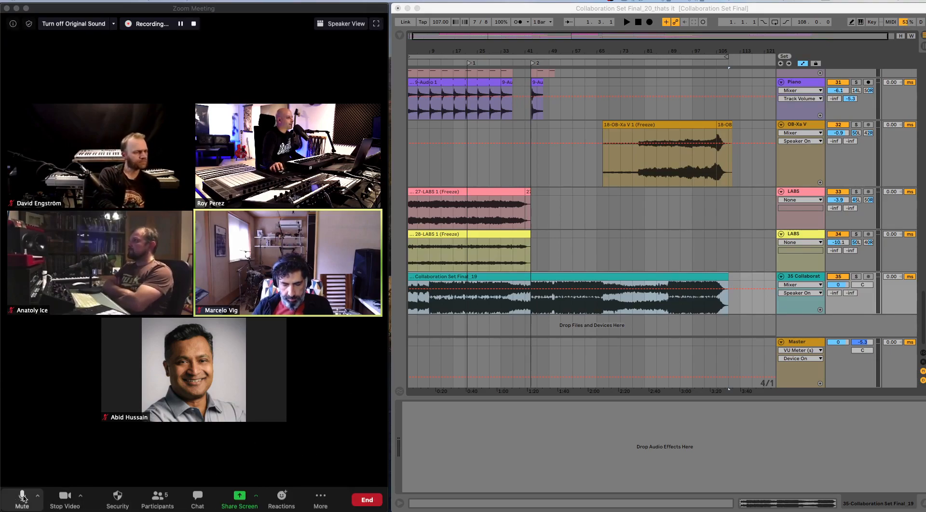
pyautogui.click(40, 497)
pyautogui.click(39, 497)
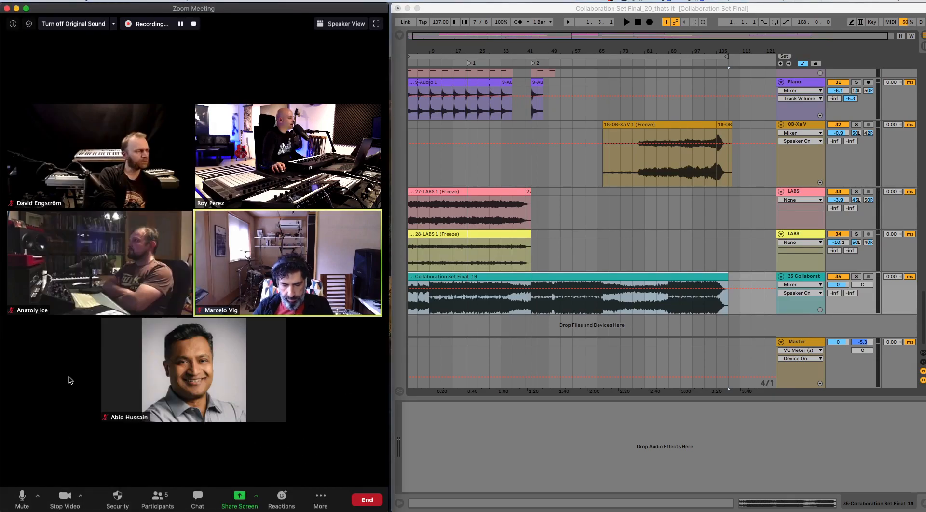
pyautogui.click(39, 497)
pyautogui.click(39, 497)
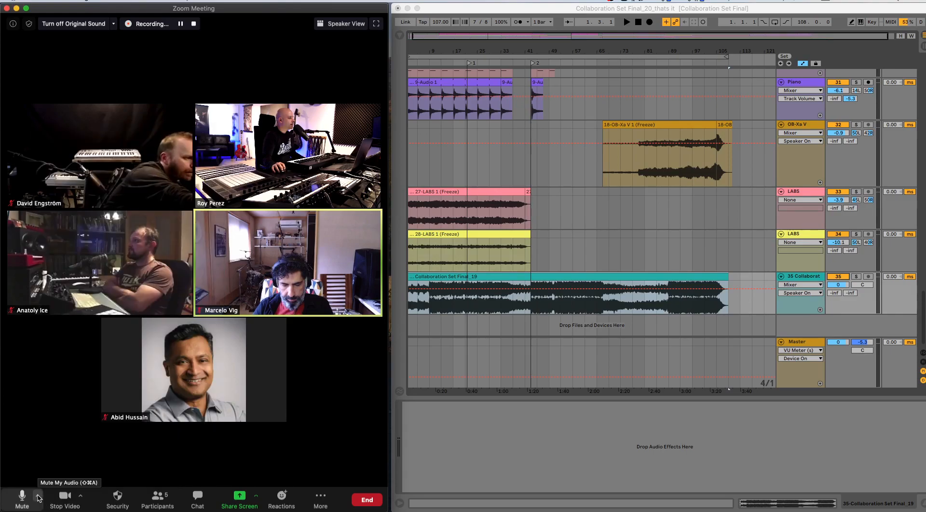
pyautogui.click(39, 497)
pyautogui.click(39, 497)
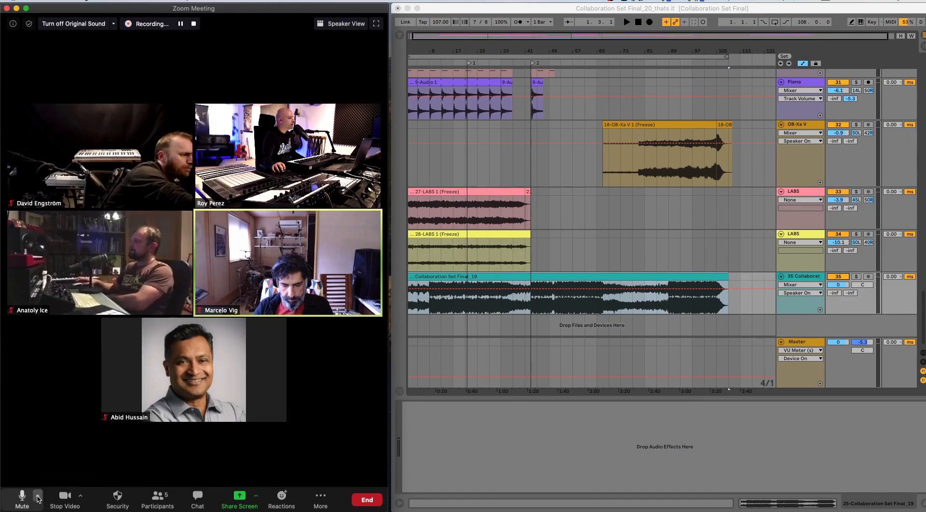
pyautogui.click(38, 497)
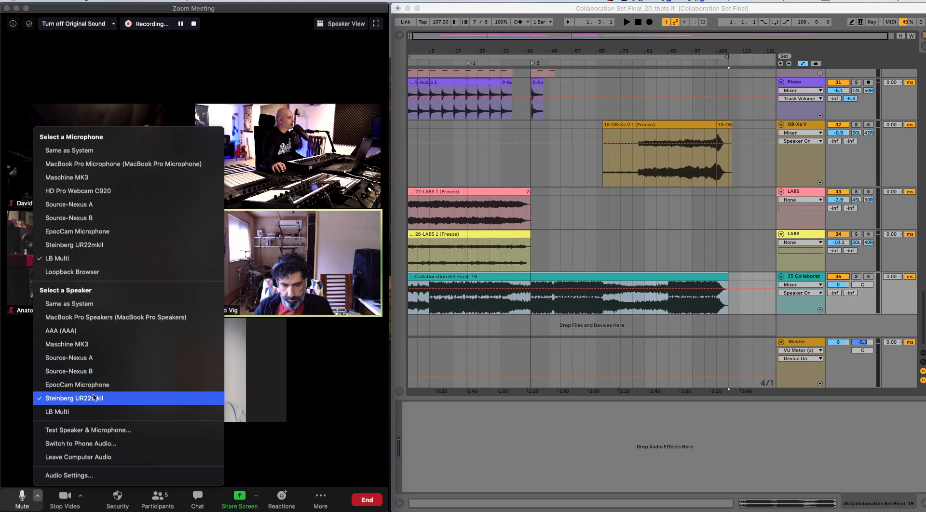
pyautogui.click(89, 412)
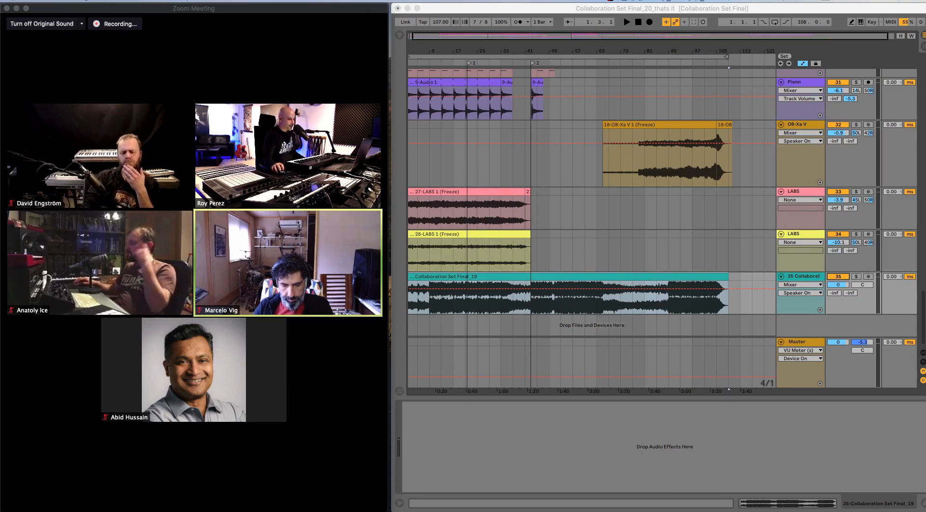
# - Return to Ableton Live and play the start of the arrangement in short bursts to check the sound output
pyautogui.click(709, 275)
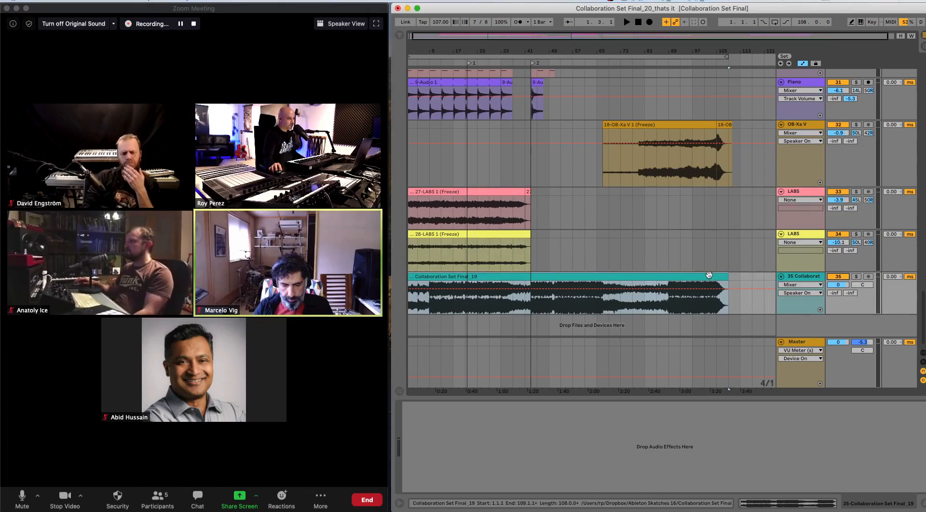
pyautogui.press('space')
pyautogui.press('space')
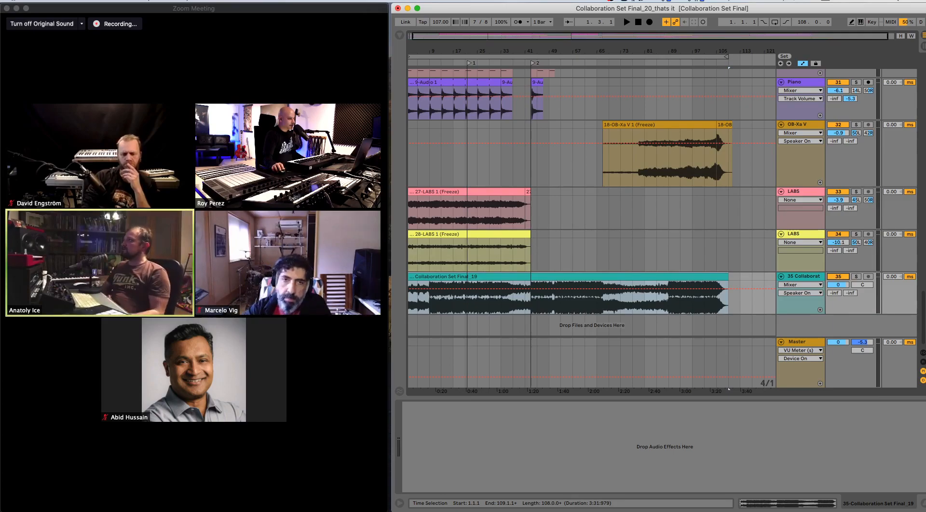
pyautogui.press('super+Tab')
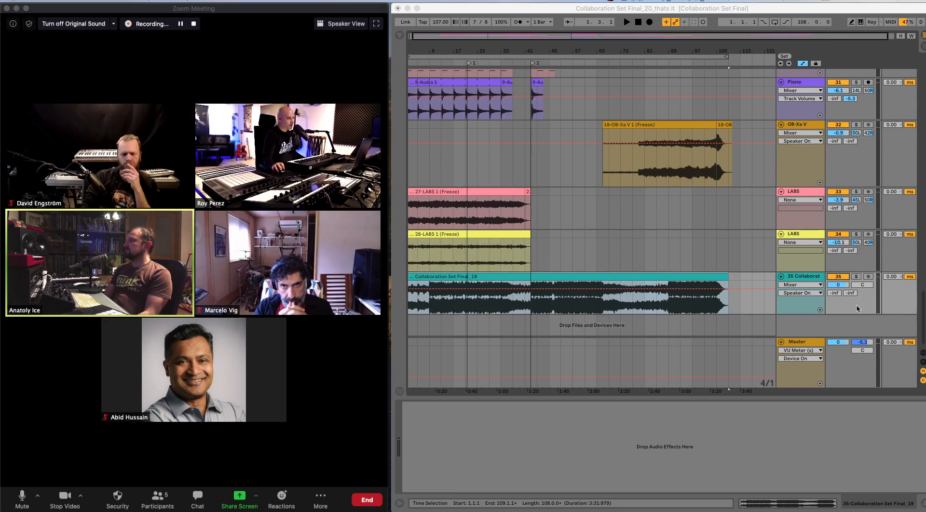
pyautogui.click(803, 277)
pyautogui.press('space')
pyautogui.press('space')
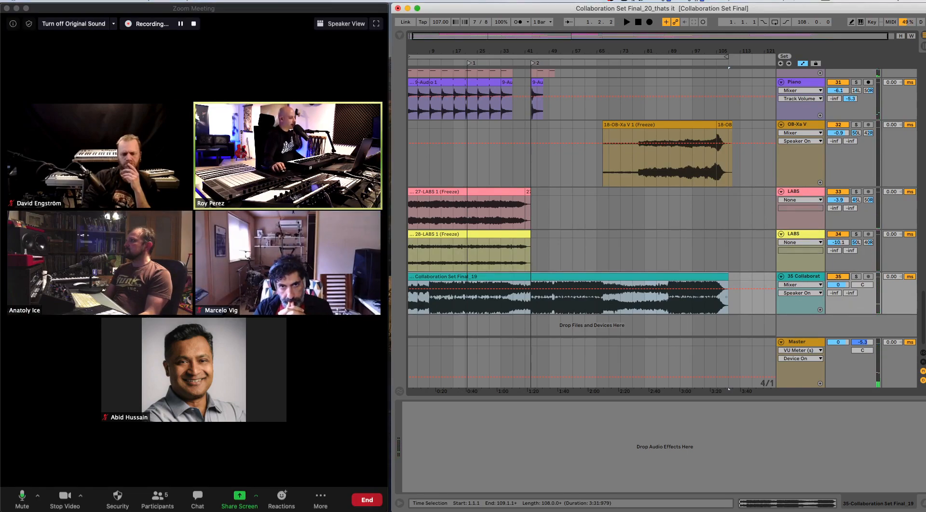
# - Minimize the Collaboration Set Final_20 set window
pyautogui.press('super+Tab')
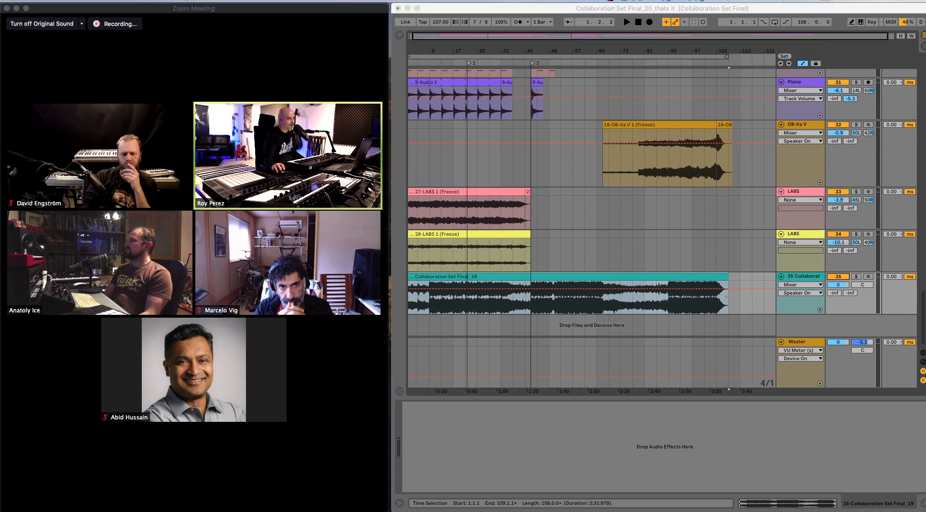
pyautogui.click(408, 8)
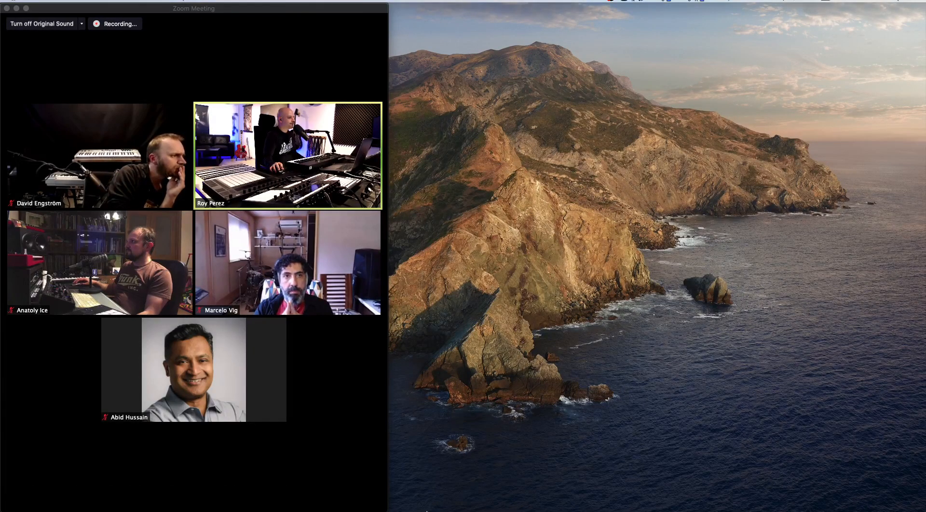
# - Switch to Finder, open a quick preview of Collaboration Set Final_19.mp3 from the Ableton Skatches 16 folder, and pause it
pyautogui.moveTo(427, 510)
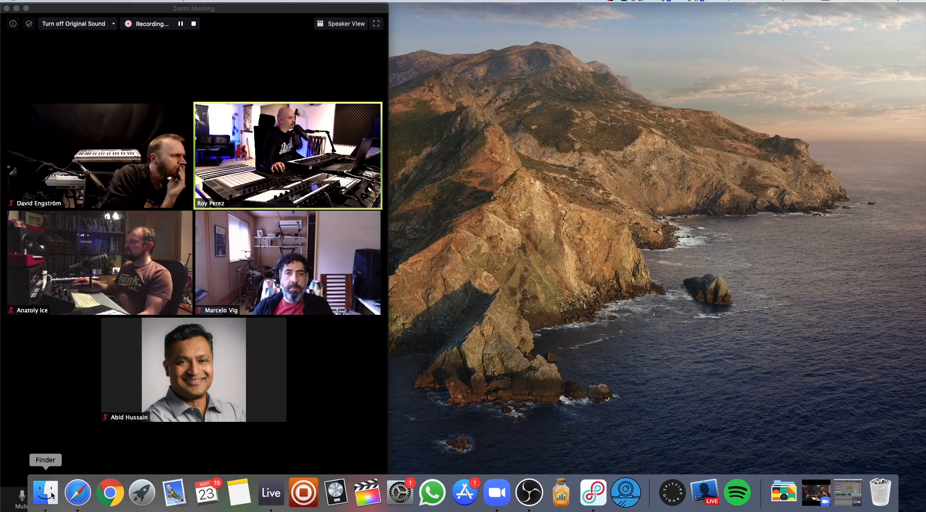
pyautogui.moveTo(0, 161); pyautogui.dragTo(565, 94)
pyautogui.click(634, 189)
pyautogui.click(641, 158)
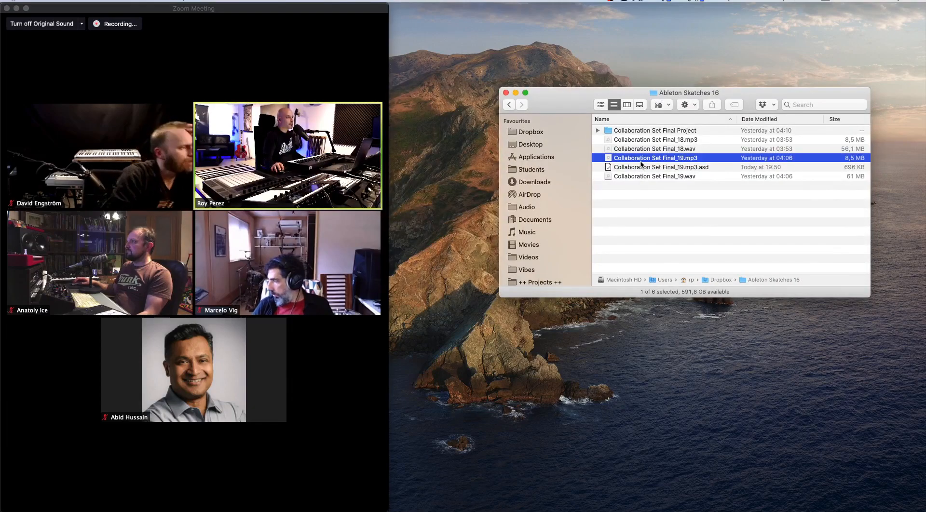
pyautogui.press('space')
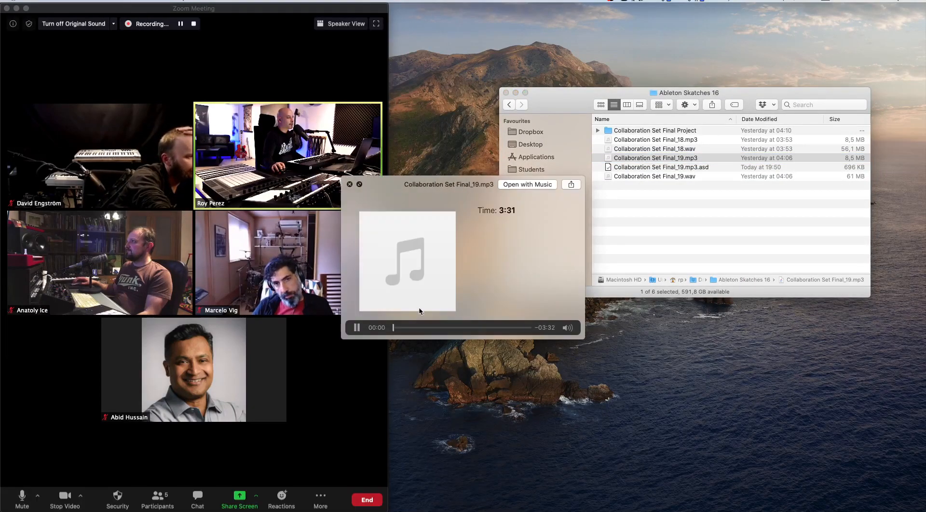
pyautogui.click(358, 328)
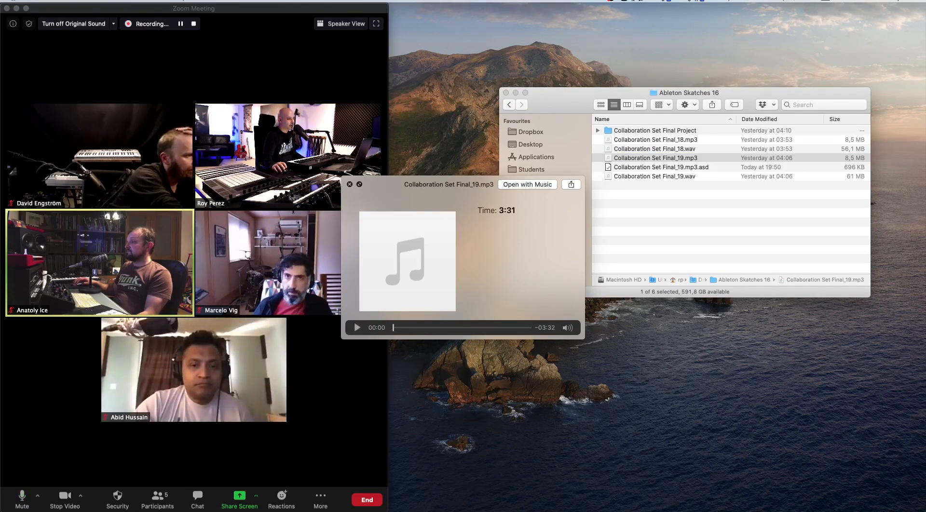
# - Play the previewed mp3 to its end, adjusting the preview's volume and moving it clear of the call, and close the preview
pyautogui.press('super+Tab')
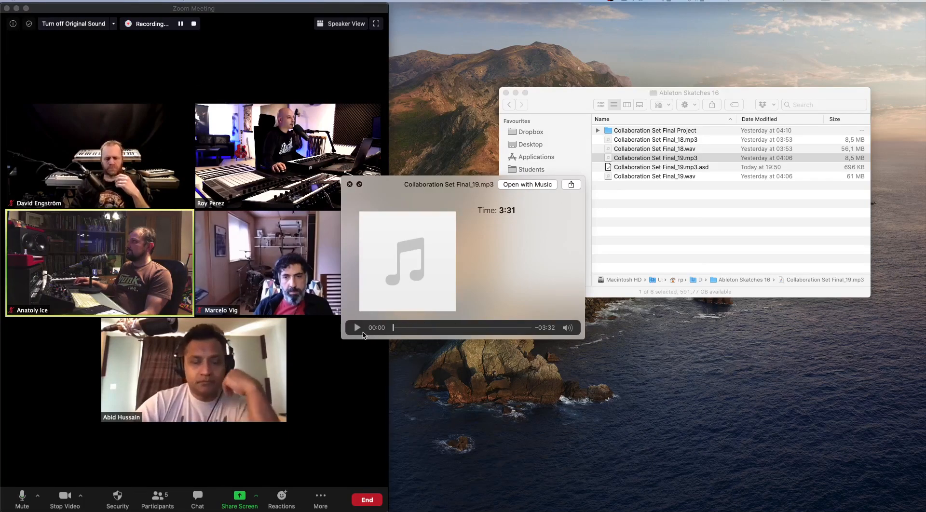
pyautogui.click(357, 328)
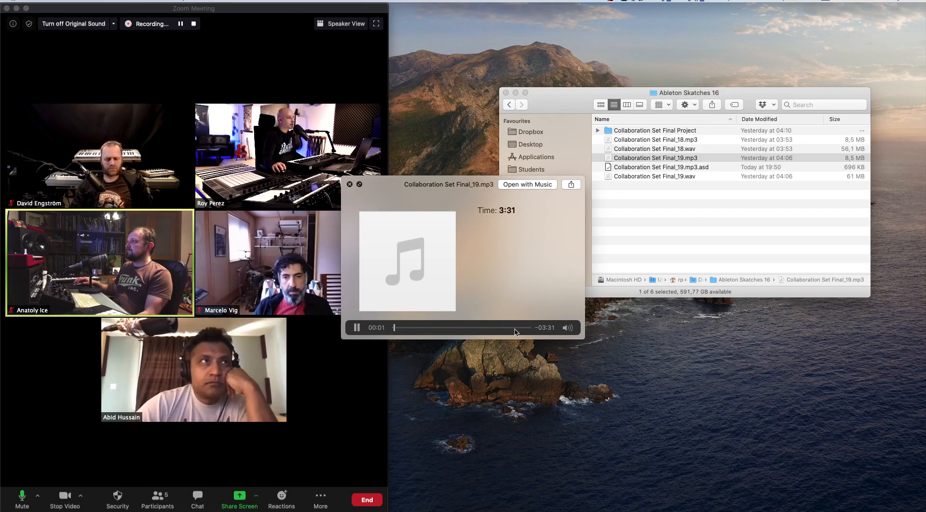
pyautogui.moveTo(568, 328)
pyautogui.moveTo(570, 291); pyautogui.dragTo(569, 285)
pyautogui.moveTo(437, 185); pyautogui.dragTo(551, 245)
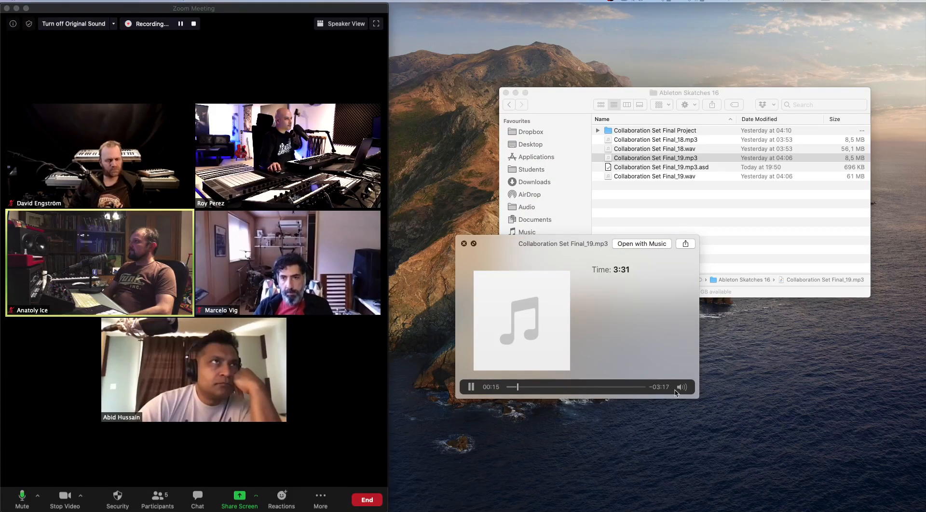
pyautogui.click(683, 386)
pyautogui.moveTo(683, 366); pyautogui.dragTo(683, 364)
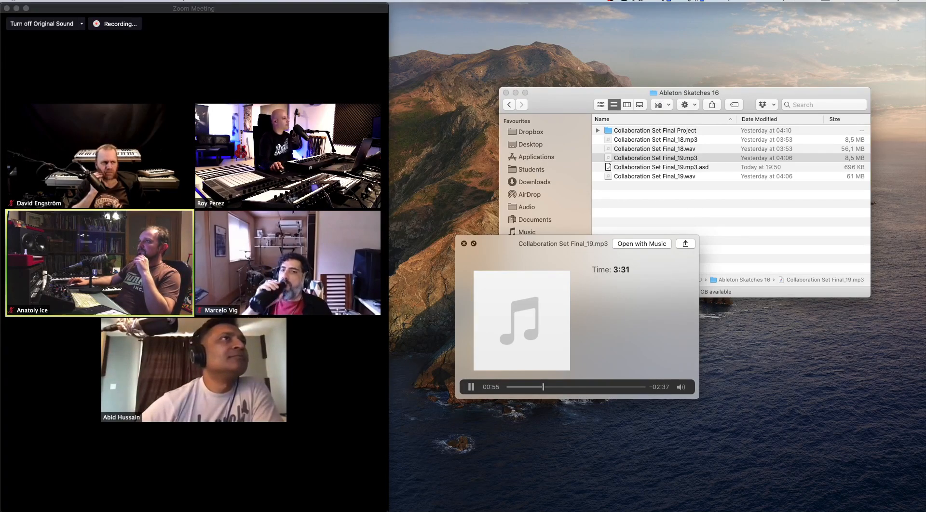
pyautogui.moveTo(140, 467)
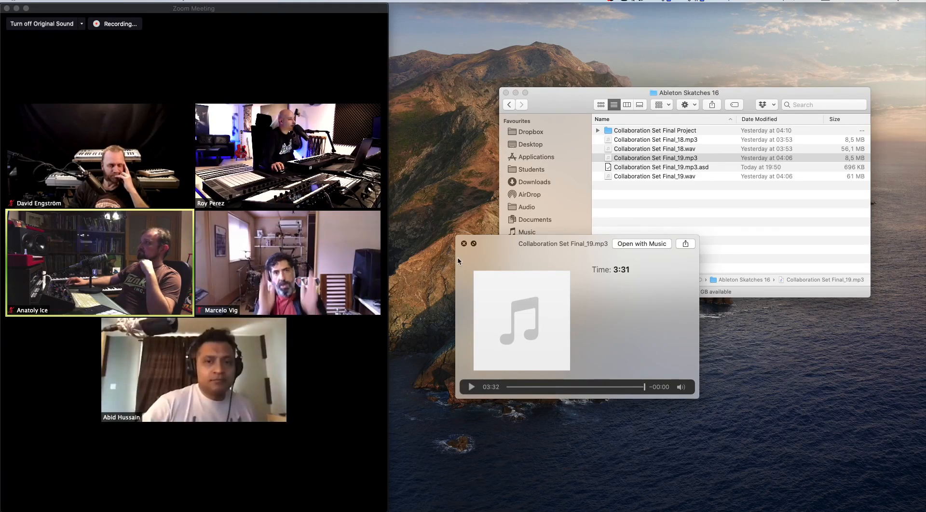
pyautogui.click(464, 244)
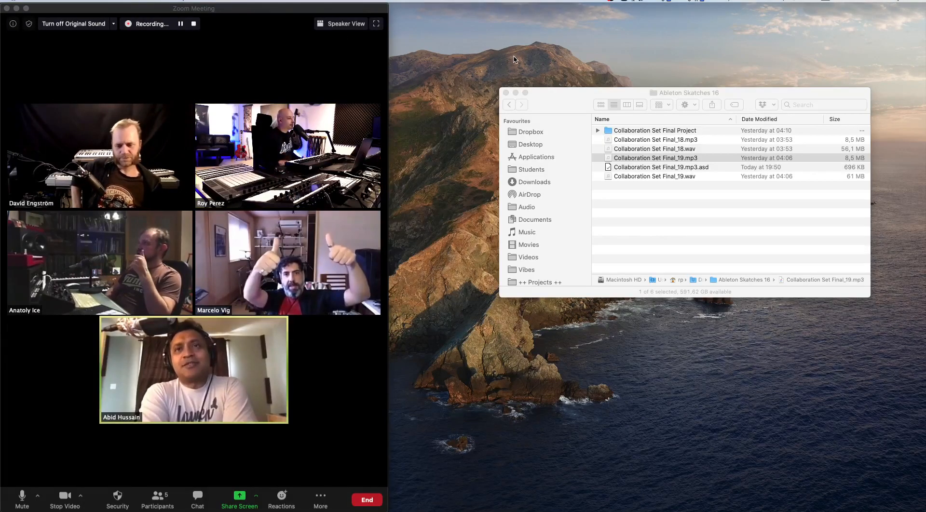
# - Switch to Ableton Live and delete the reference track 35 holding the Collaboration Set Final_19 audio
pyautogui.moveTo(506, 511)
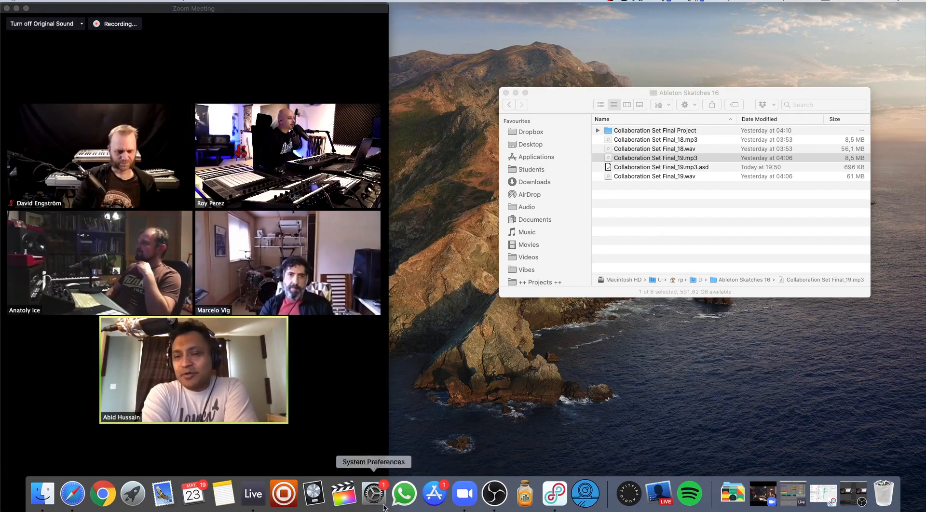
pyautogui.click(253, 493)
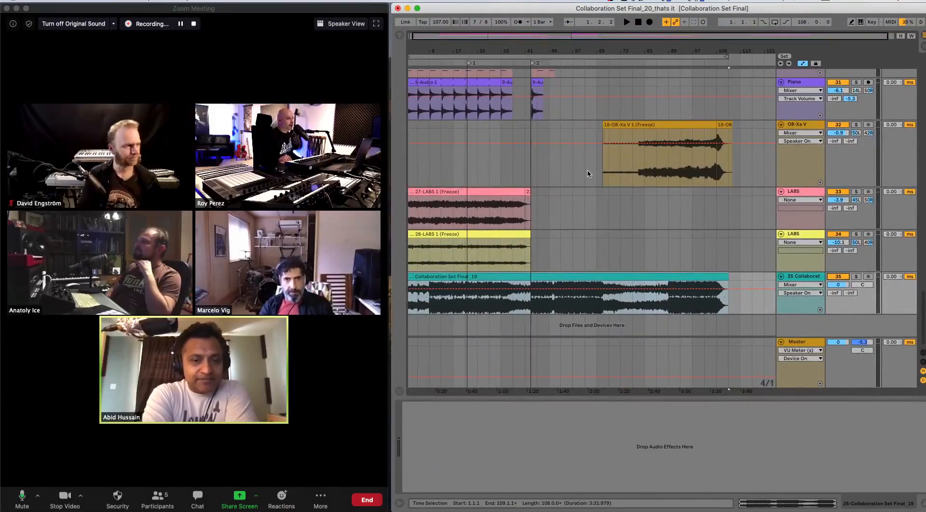
pyautogui.click(836, 278)
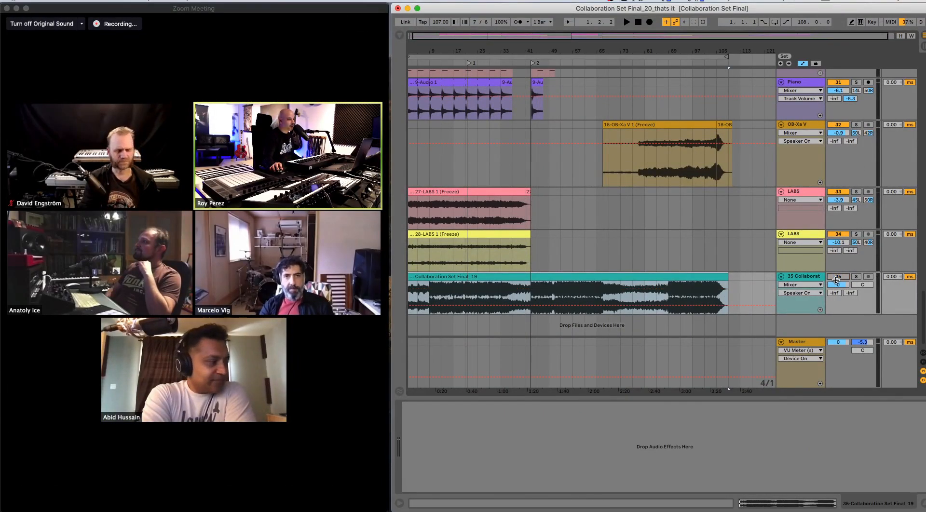
pyautogui.click(807, 279)
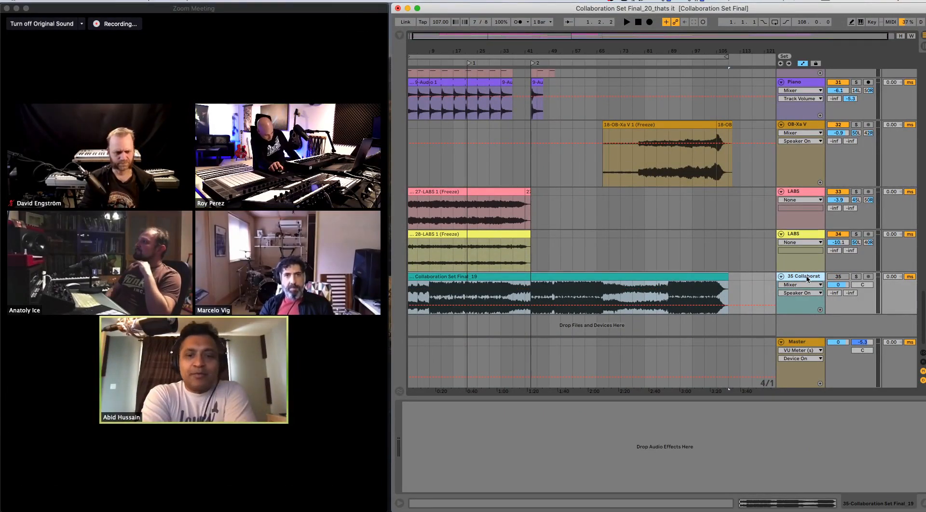
pyautogui.press('Delete')
# - Find the windows Bulls voice recording track (track 13), show its effect devices and solo it
pyautogui.scroll(1, 555, 205)
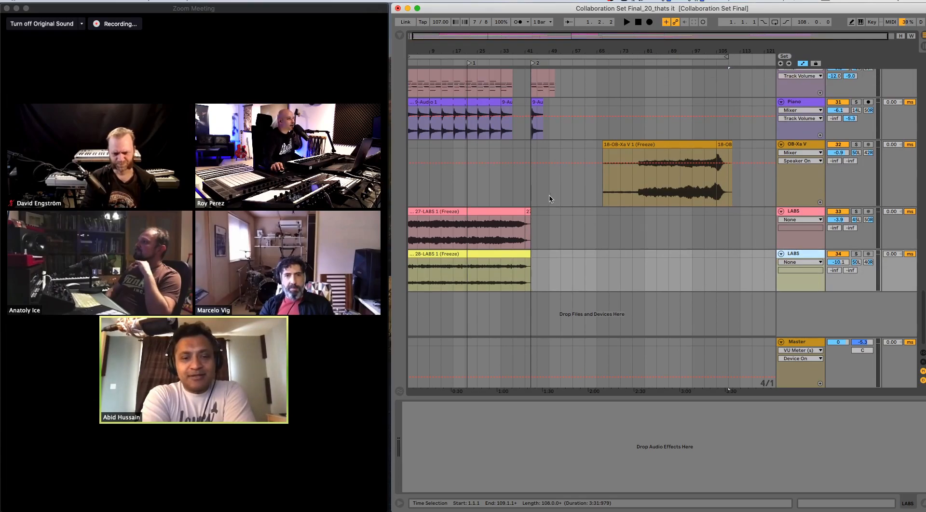
pyautogui.click(549, 200)
pyautogui.scroll(5, 550, 208)
pyautogui.scroll(10, 566, 217)
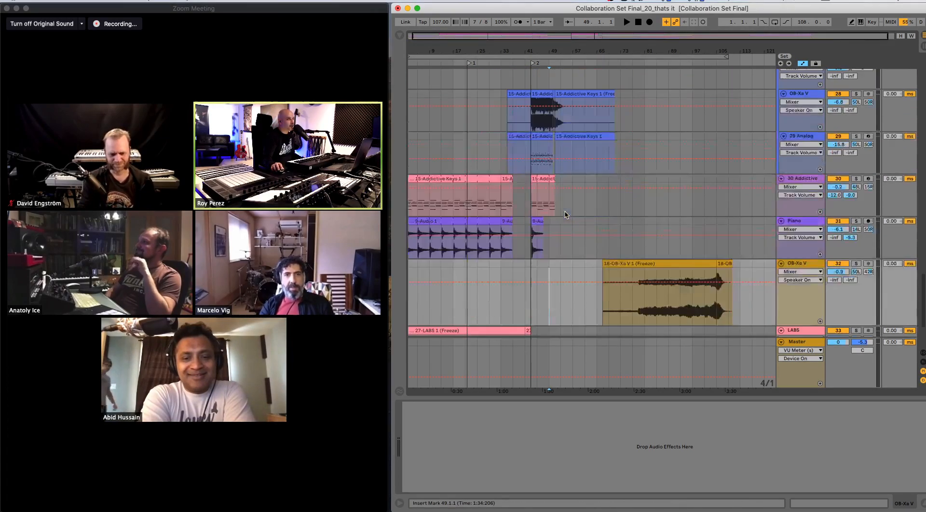
pyautogui.scroll(4, 565, 220)
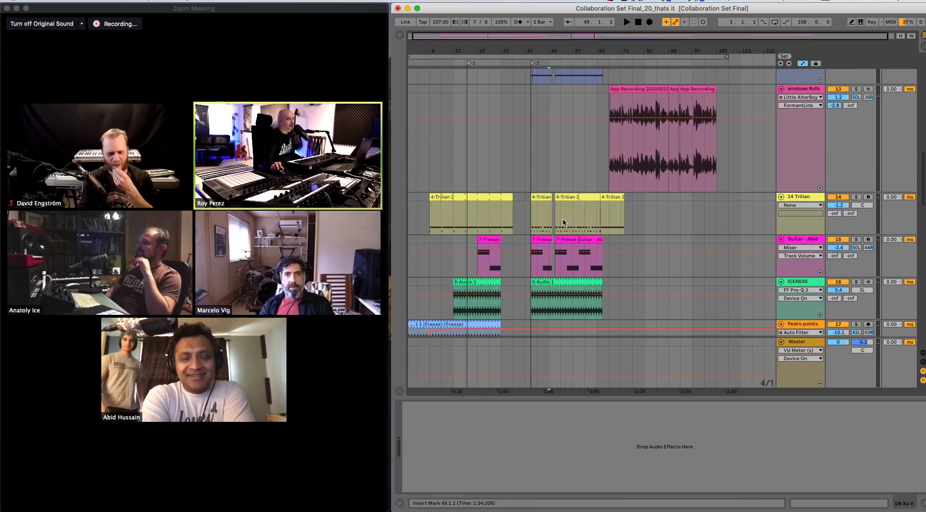
pyautogui.click(868, 175)
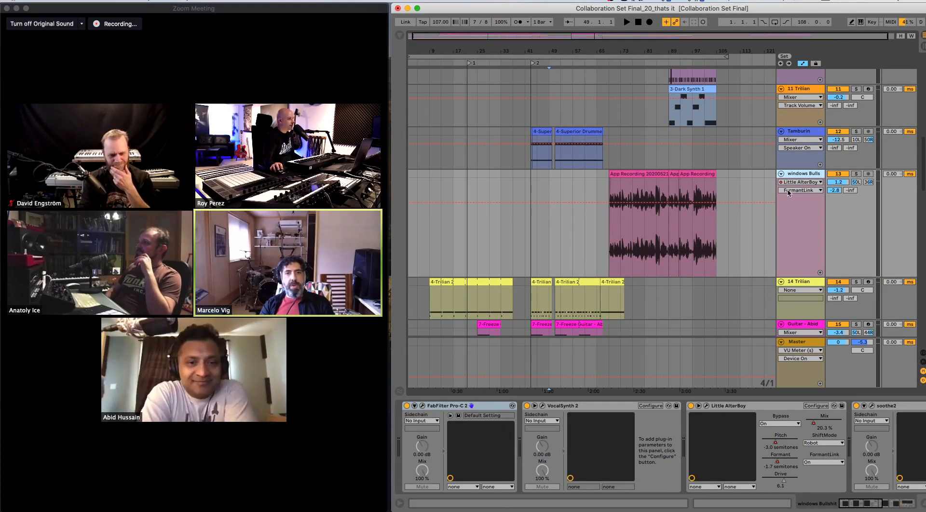
pyautogui.click(856, 174)
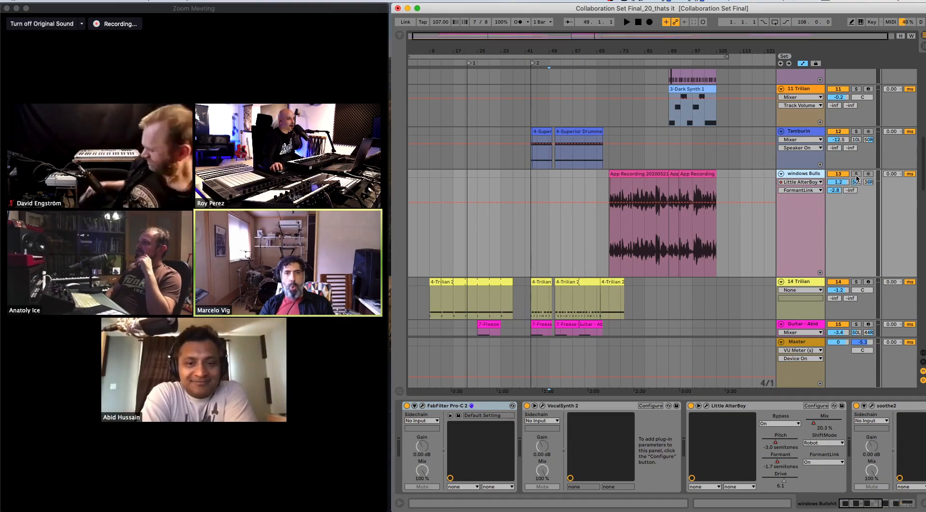
# - Collapse all six effect devices in the windows Bulls track's chain, from FabFilter Pro-C 2 through Saturator
pyautogui.doubleClick(477, 407)
pyautogui.doubleClick(475, 406)
pyautogui.click(483, 408)
pyautogui.doubleClick(483, 407)
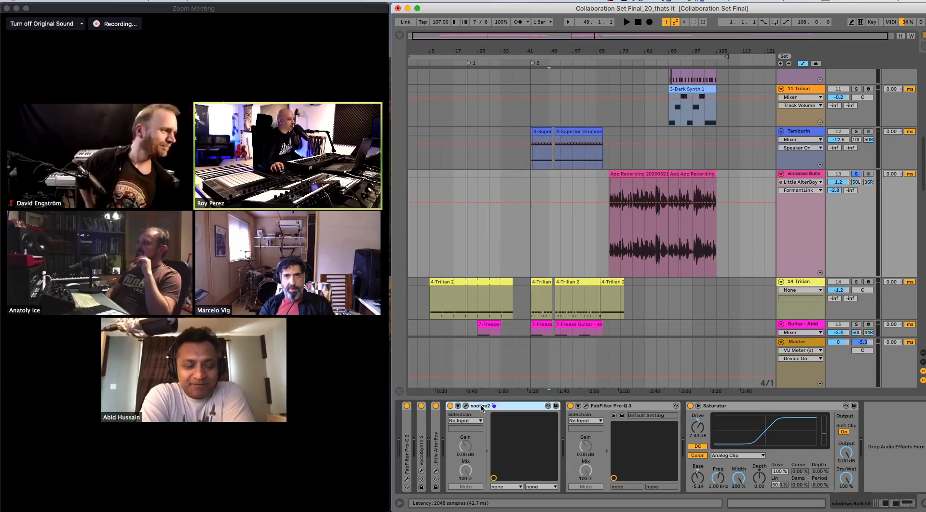
pyautogui.doubleClick(492, 406)
pyautogui.doubleClick(502, 406)
pyautogui.doubleClick(512, 408)
# - Turn off Saturator, FabFilter Pro-Q 3, soothe2, Little AlterBoy, VocalSynth 2 and FabFilter Pro-C 2 on the windows Bulls track
pyautogui.click(479, 405)
pyautogui.click(465, 406)
pyautogui.click(450, 406)
pyautogui.click(436, 406)
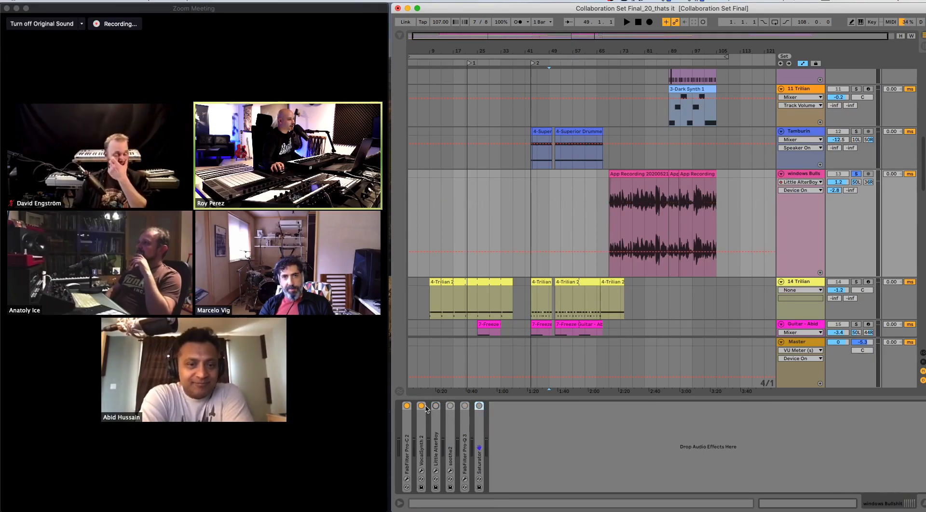
pyautogui.click(421, 406)
pyautogui.click(407, 406)
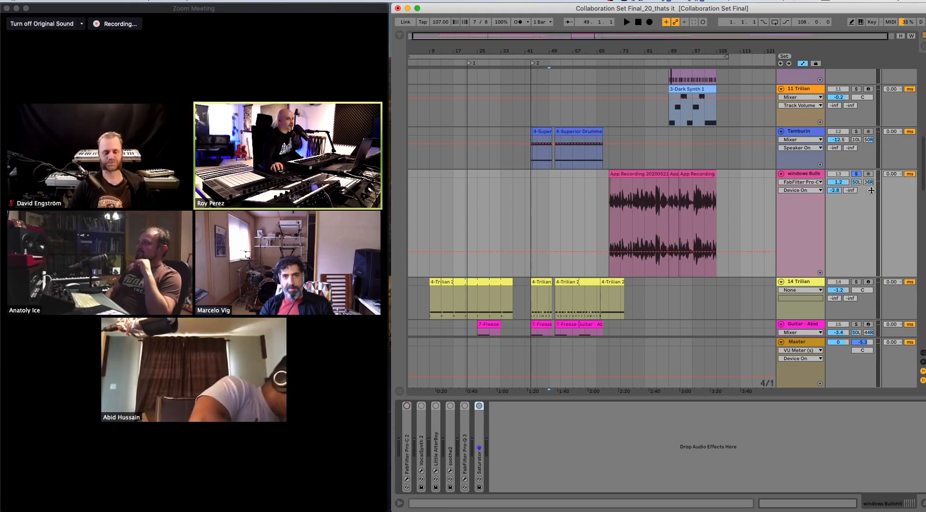
# - Set the windows Bulls track's volume to -7.5 dB and play its dry recording from the first clip
pyautogui.moveTo(843, 183); pyautogui.dragTo(843, 199)
pyautogui.press('space')
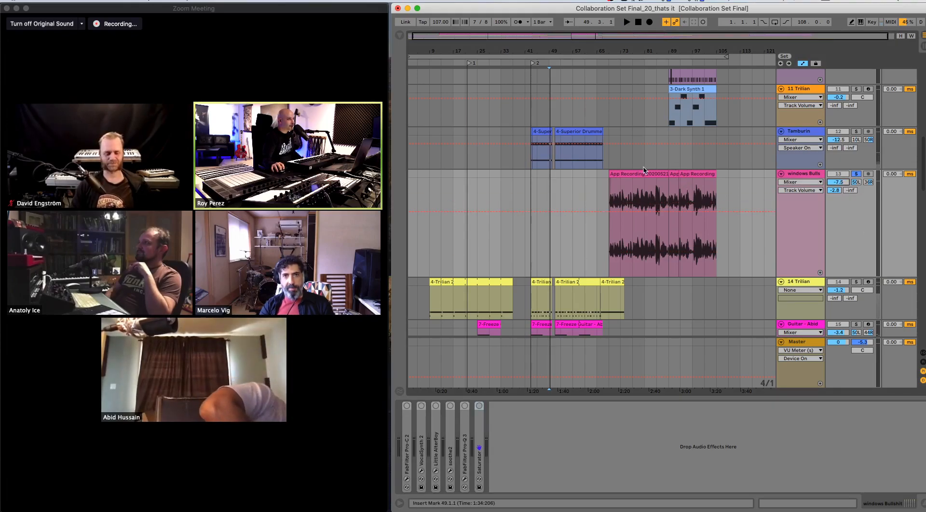
pyautogui.click(644, 174)
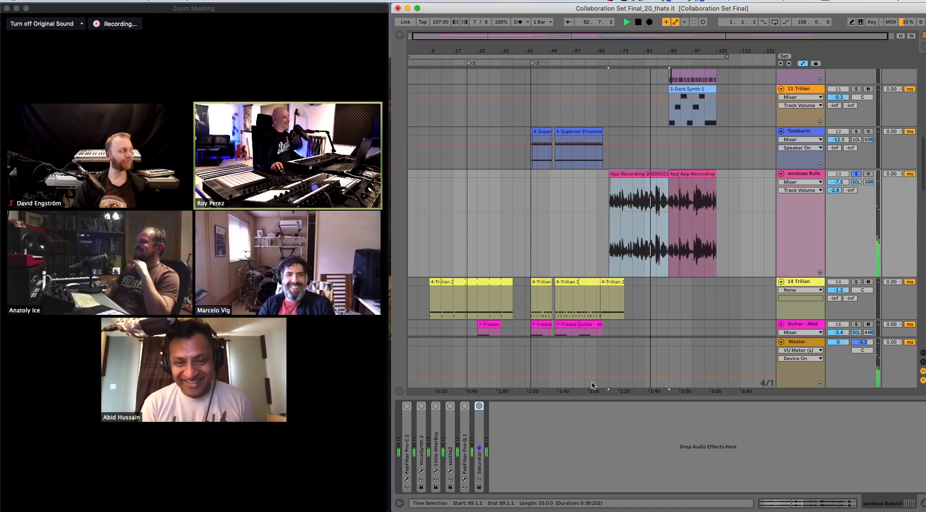
# - Turn on FabFilter Pro-C 2, VocalSynth 2 and Little AlterBoy one by one during playback, and stop the transport
pyautogui.click(408, 406)
pyautogui.click(420, 407)
pyautogui.click(436, 406)
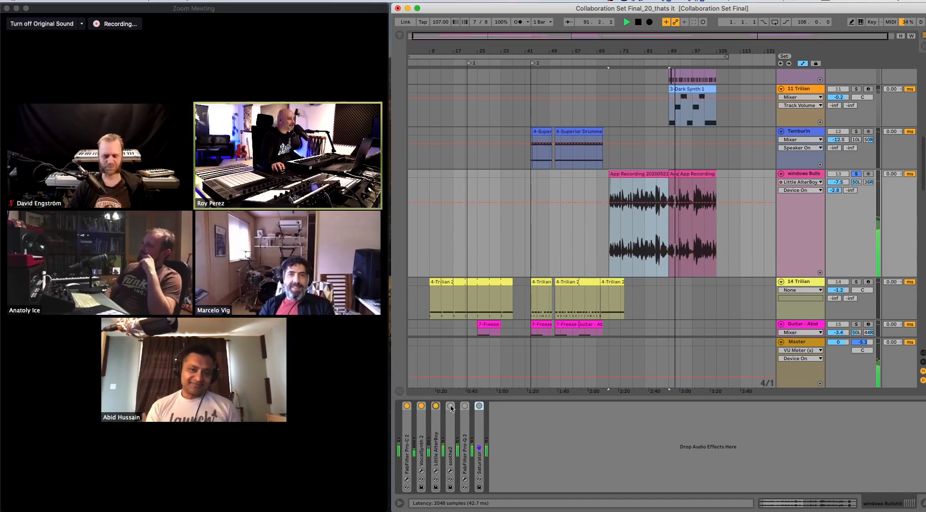
pyautogui.press('space')
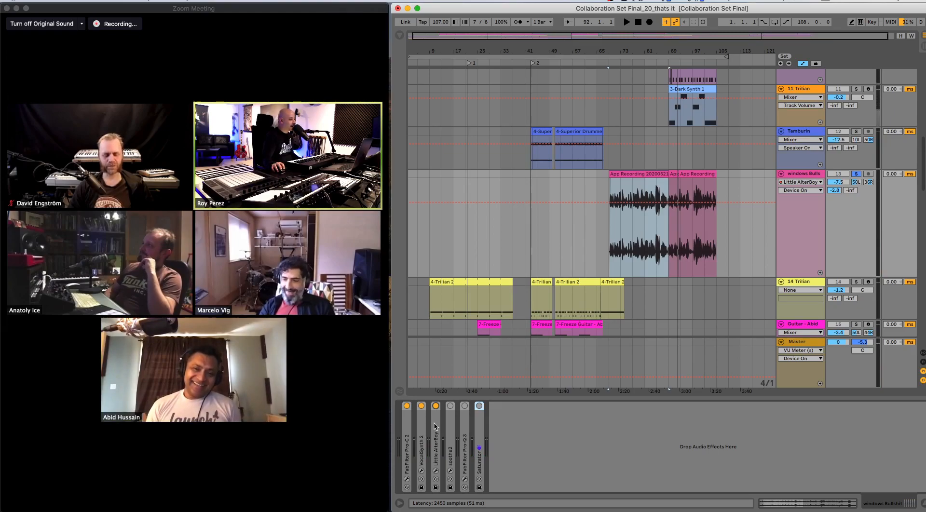
# - Expand the Little AlterBoy device, open its plug-in window and move it clear of the windows Bulls clips
pyautogui.doubleClick(434, 426)
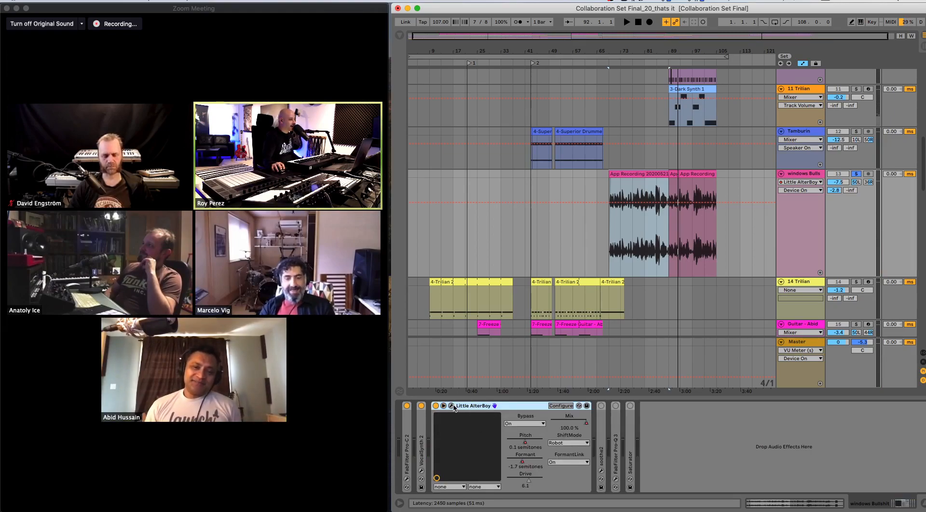
pyautogui.moveTo(376, 469)
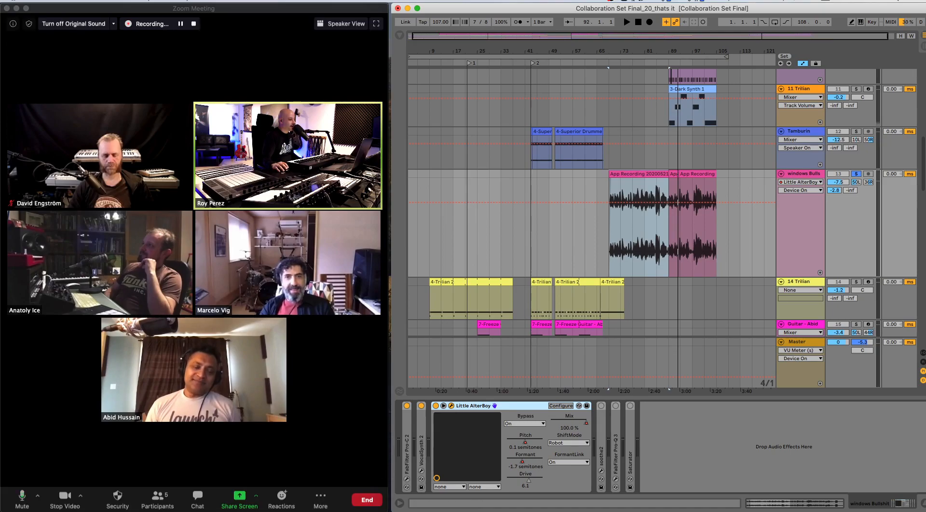
pyautogui.click(451, 406)
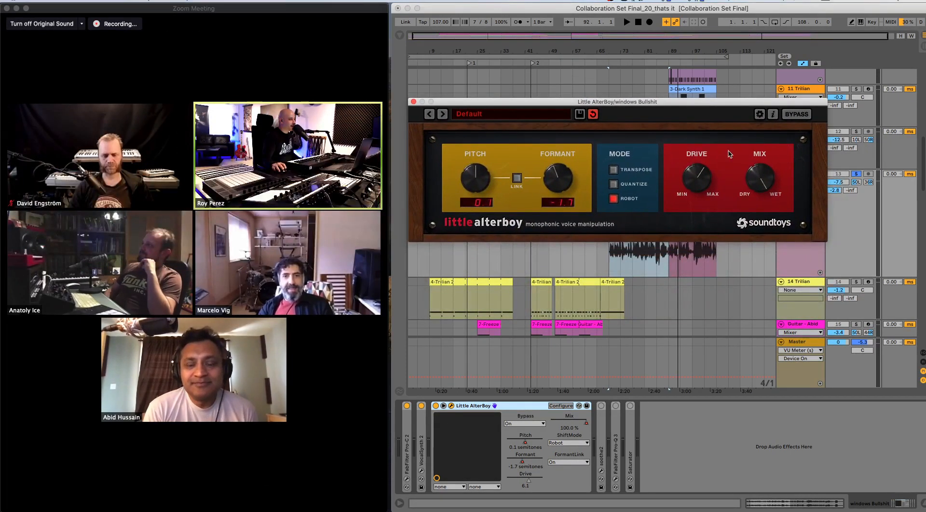
pyautogui.moveTo(511, 102); pyautogui.dragTo(505, 35)
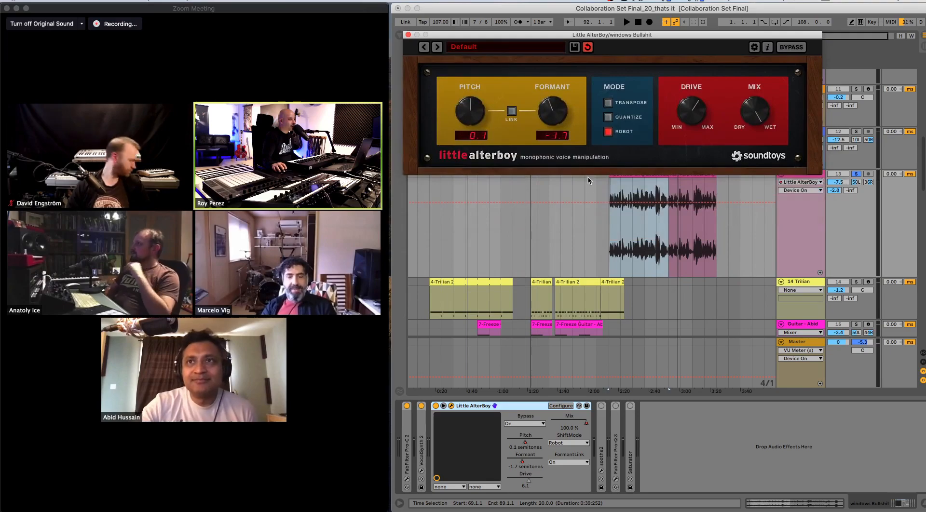
# - Play the processed voice from bar 69, raise the track's volume to -2.4 dB, and reposition the Little AlterBoy window below the clips
pyautogui.click(611, 207)
pyautogui.press('space')
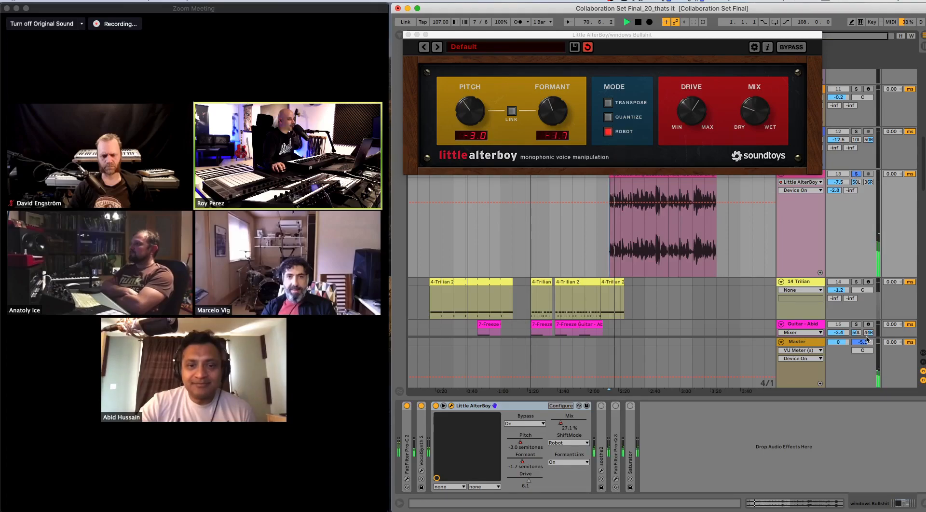
pyautogui.moveTo(833, 184); pyautogui.dragTo(834, 174)
pyautogui.moveTo(693, 37); pyautogui.dragTo(712, 286)
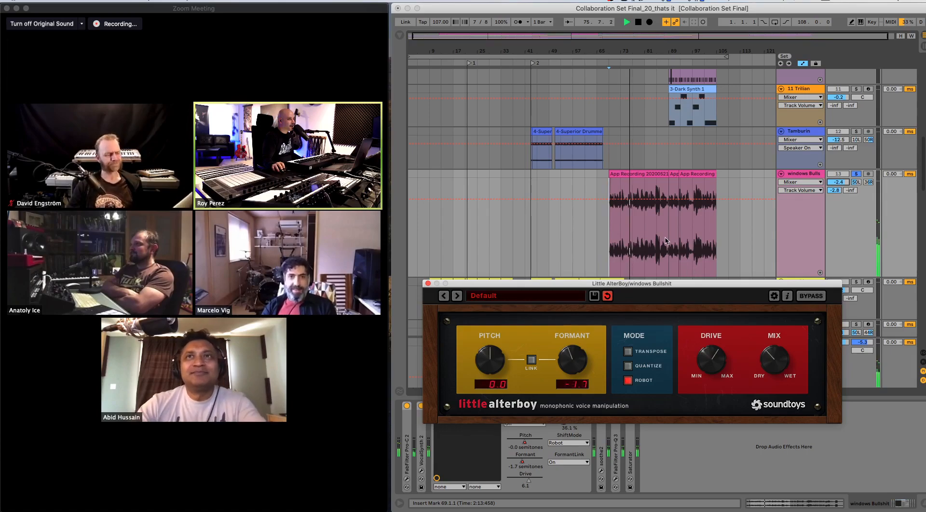
pyautogui.moveTo(700, 286); pyautogui.dragTo(689, 244)
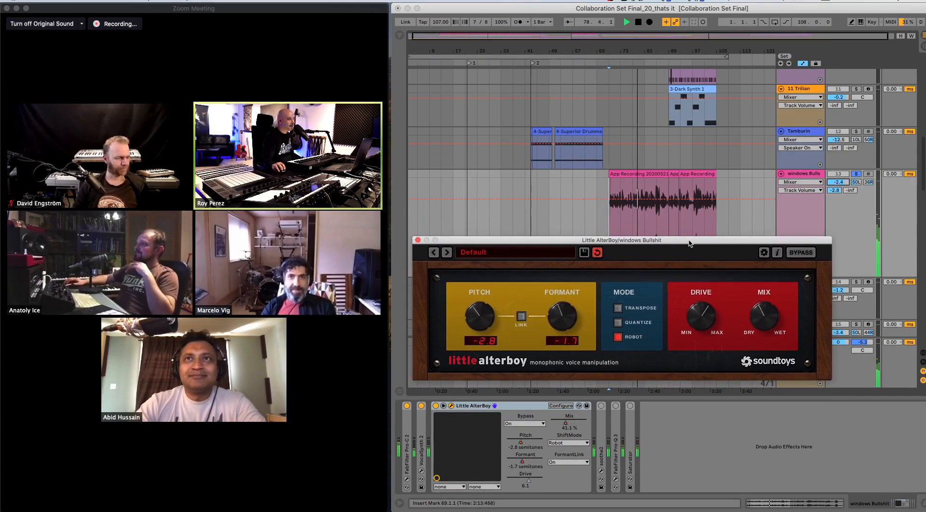
# - Unsolo the windows Bulls track, set the Master volume to -8.0 dB, and play the full mix from bar 85
pyautogui.click(659, 221)
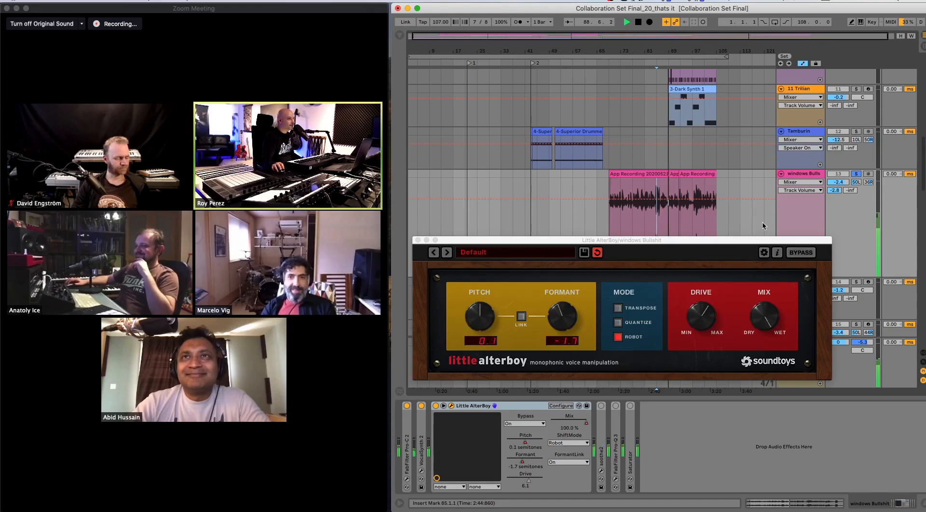
pyautogui.click(856, 174)
pyautogui.moveTo(843, 343); pyautogui.dragTo(843, 354)
pyautogui.press('space')
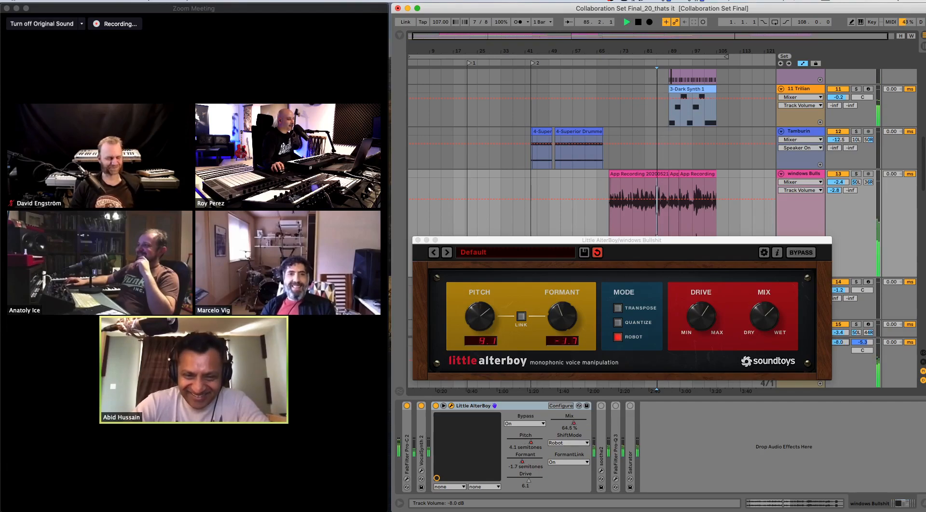
# - Stop the playback and close the Little AlterBoy plug-in window
pyautogui.press('space')
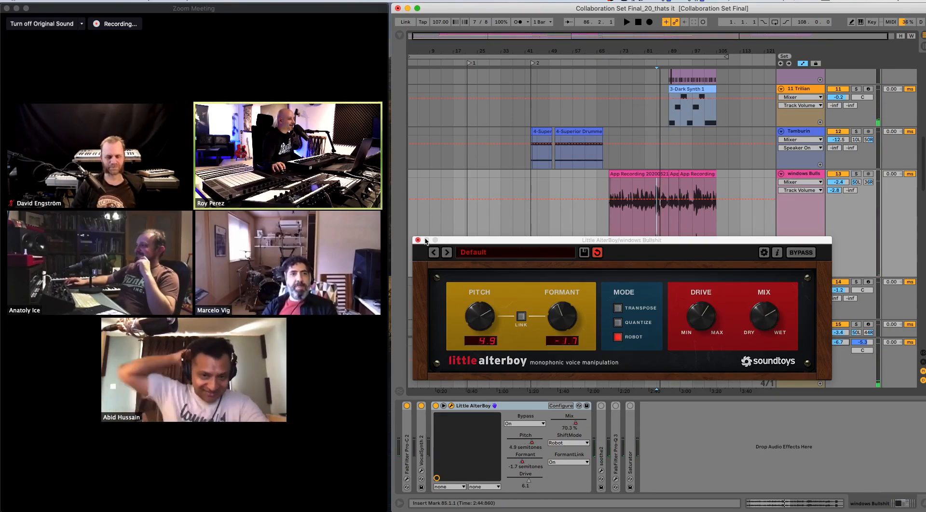
pyautogui.moveTo(470, 243); pyautogui.dragTo(518, 275)
pyautogui.click(465, 272)
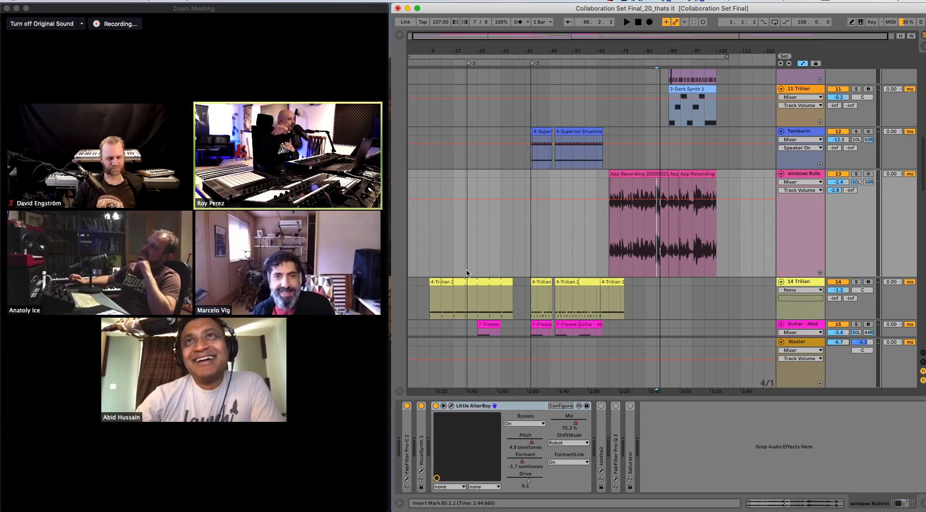
# - Solo the Maschine 2 track, play its clip from bar 93, and open its Manipulator plug-in window clear of the track header
pyautogui.scroll(5, 695, 159)
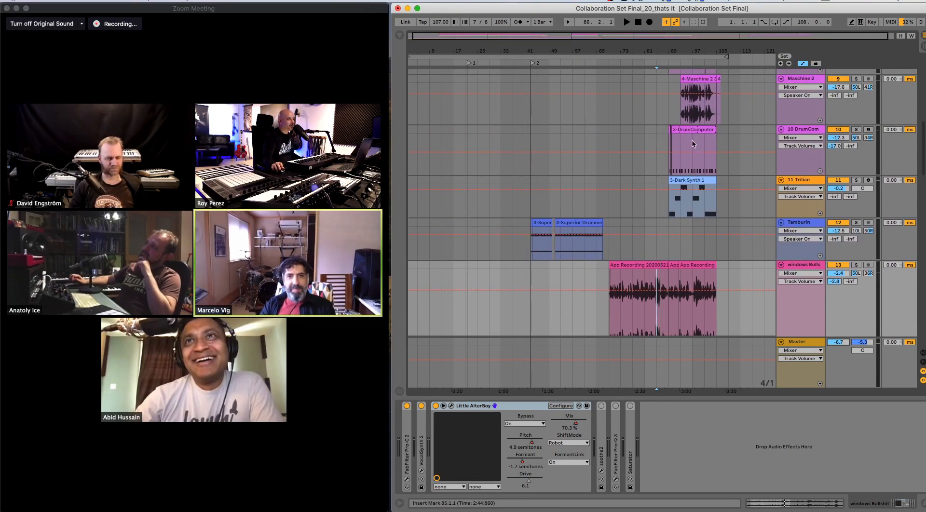
pyautogui.scroll(1, 693, 148)
pyautogui.click(874, 107)
pyautogui.click(856, 102)
pyautogui.press('space')
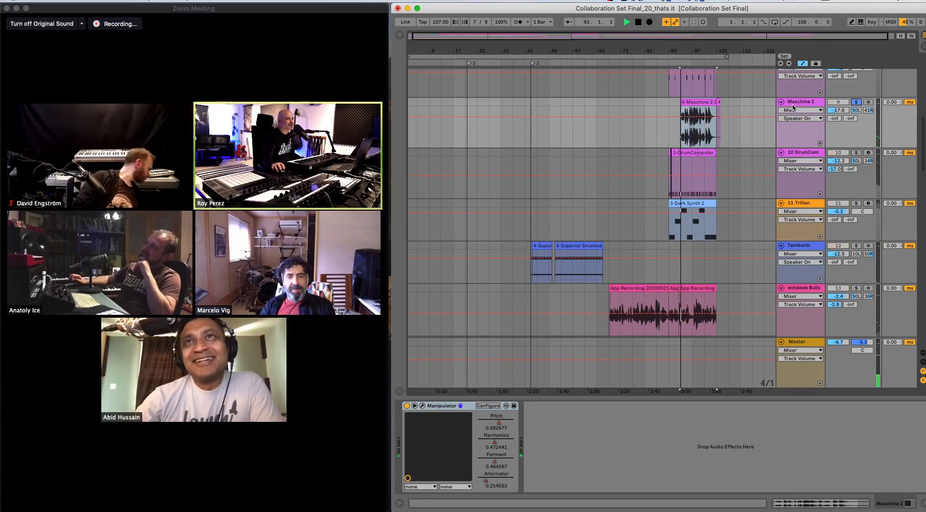
pyautogui.click(423, 407)
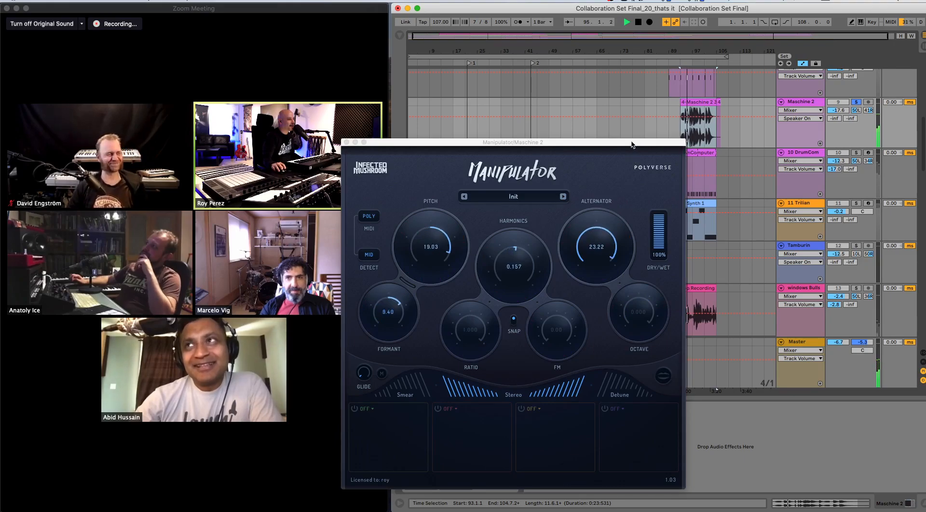
pyautogui.moveTo(633, 145); pyautogui.dragTo(628, 122)
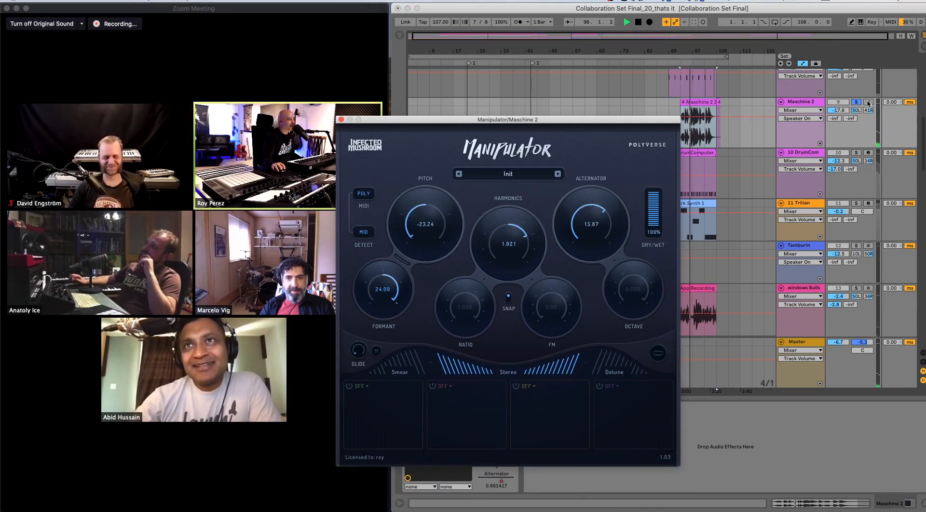
# - Add 10 DrumCom, 11 Trilian, Spliced Kicks and windows Bulls to the solo during playback, and move the Manipulator window up
pyautogui.scroll(-2, 852, 180)
pyautogui.click(856, 179)
pyautogui.scroll(5, 849, 169)
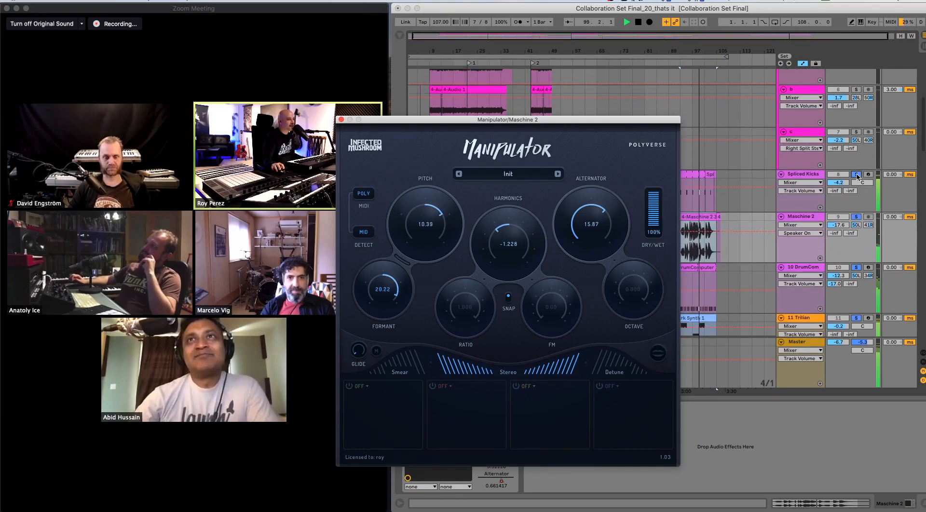
pyautogui.scroll(-7, 833, 273)
pyautogui.scroll(-2, 832, 273)
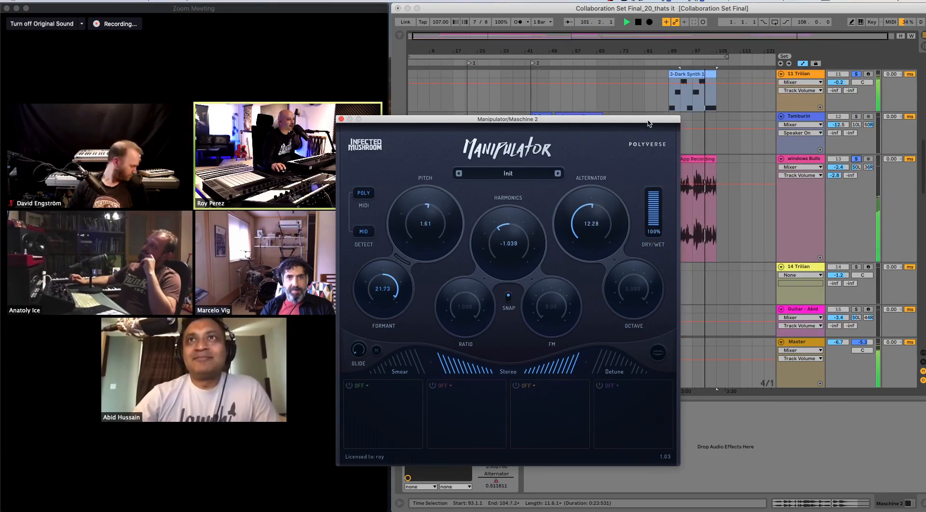
pyautogui.moveTo(648, 120); pyautogui.dragTo(627, 7)
pyautogui.scroll(-2, 756, 186)
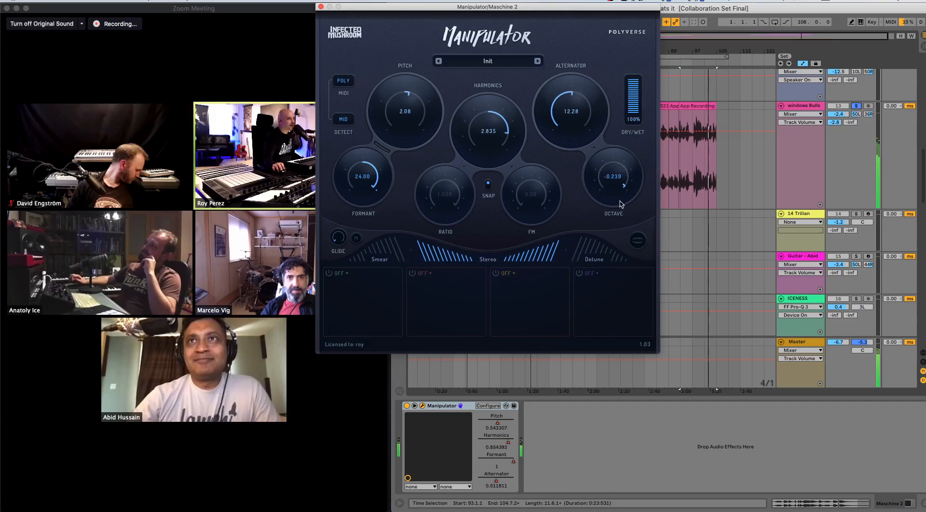
# - Stop the playback and close the Manipulator plug-in window
pyautogui.moveTo(351, 11); pyautogui.dragTo(371, 49)
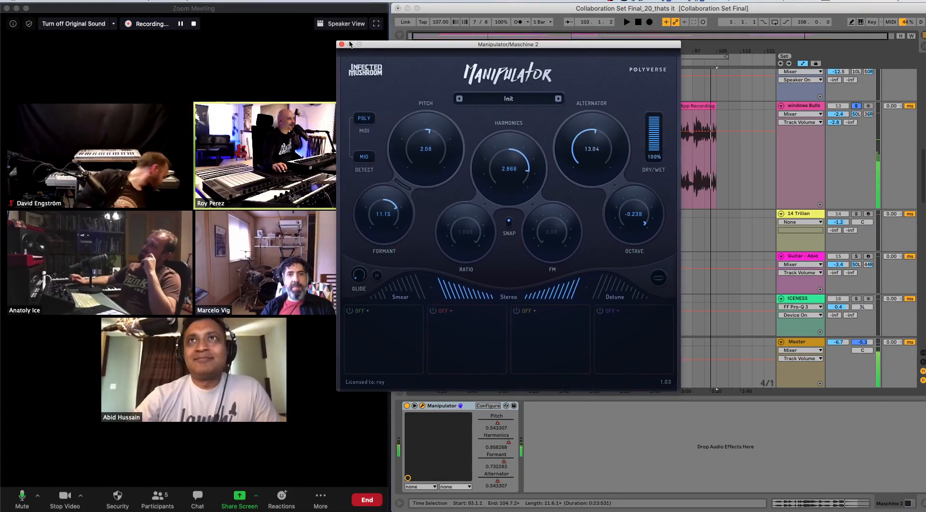
pyautogui.click(342, 44)
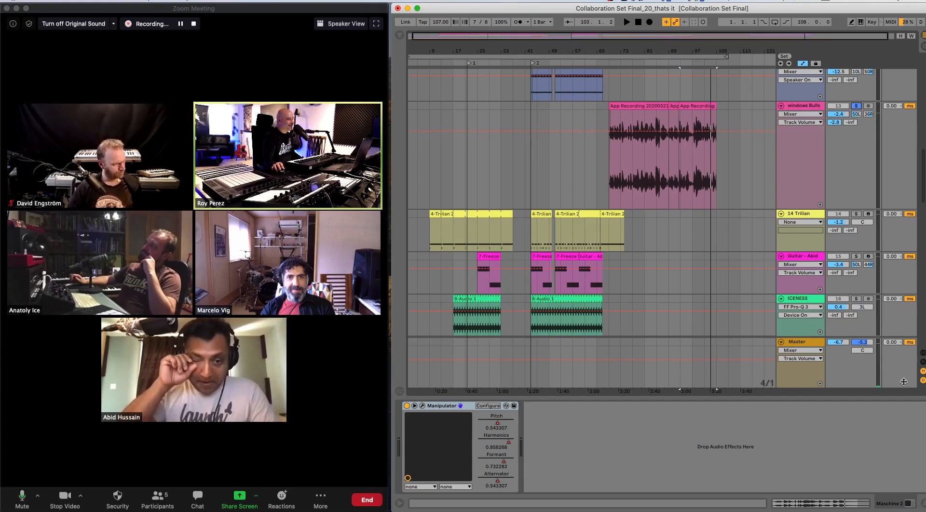
# - Show the browser beside the last tracks of the set and widen it to reveal the Sounds content list
pyautogui.scroll(-10, 656, 228)
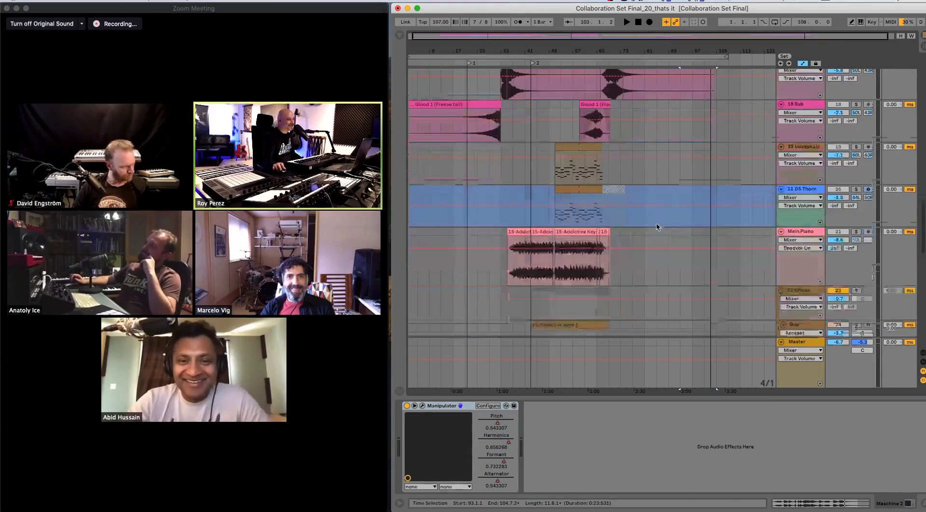
pyautogui.scroll(-10, 656, 227)
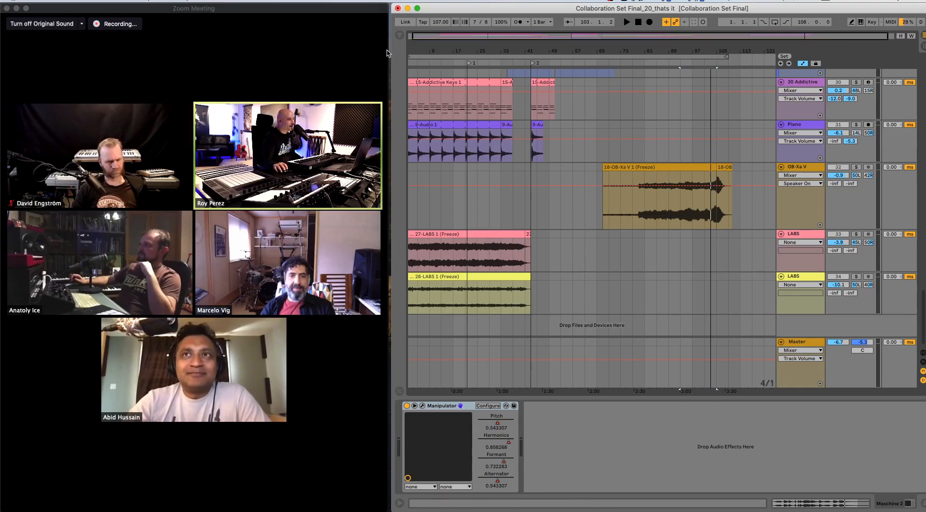
pyautogui.click(399, 35)
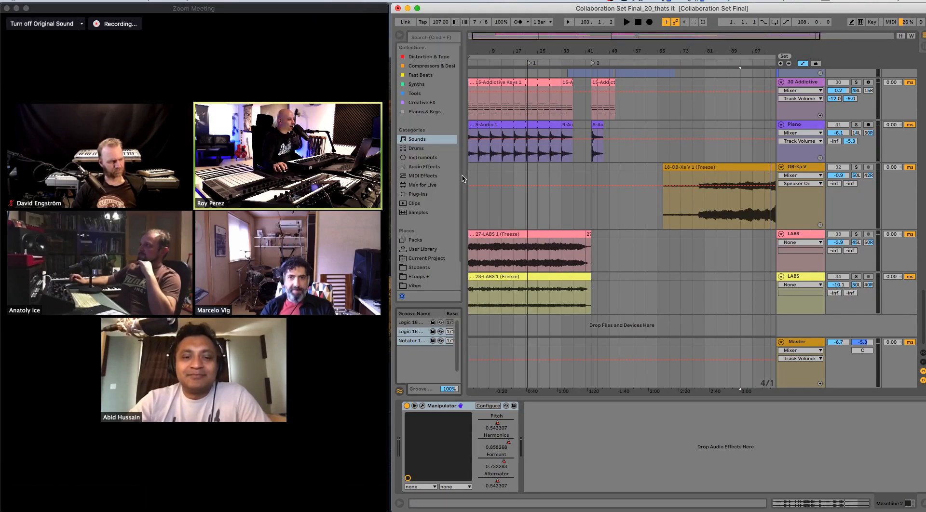
pyautogui.moveTo(464, 177); pyautogui.dragTo(547, 177)
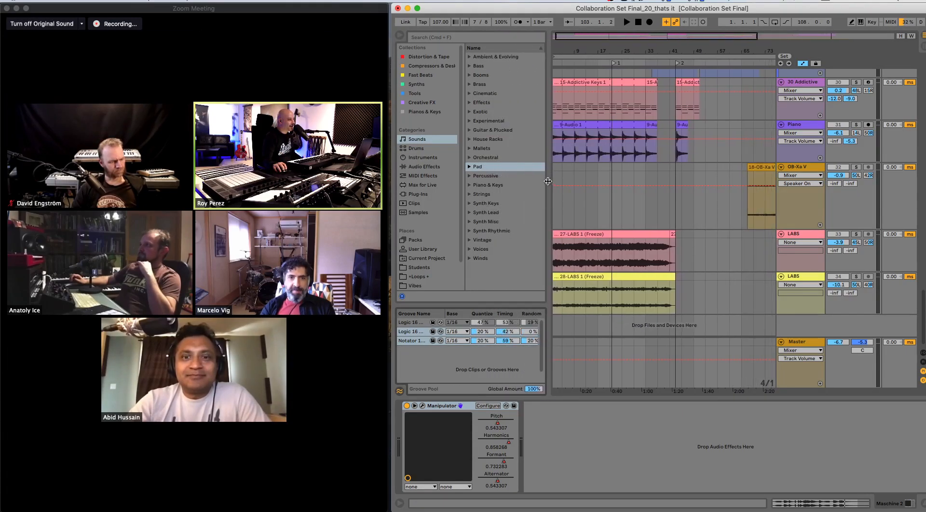
pyautogui.scroll(-3, 414, 233)
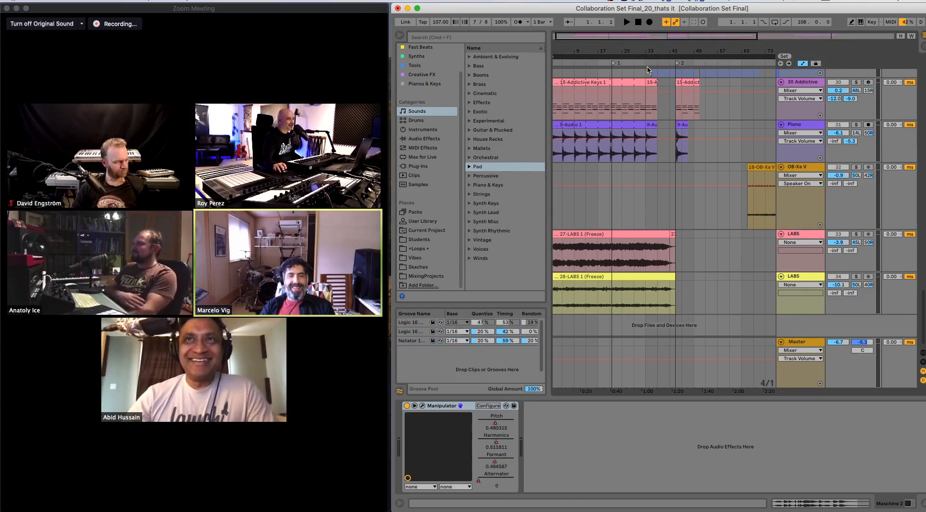
# - Switch the browser to Plug-Ins, widen it to show full names, and expand Audio Units in place of VST
pyautogui.click(599, 233)
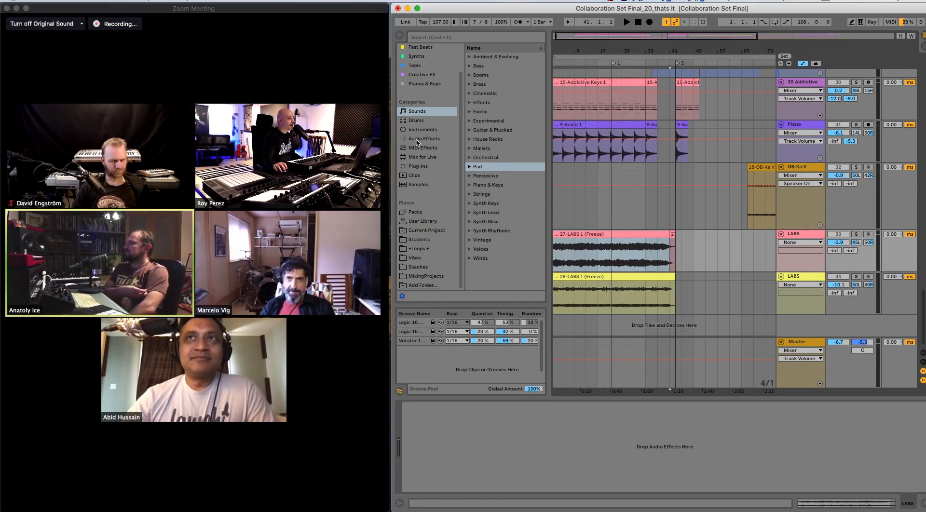
pyautogui.click(417, 166)
pyautogui.click(469, 66)
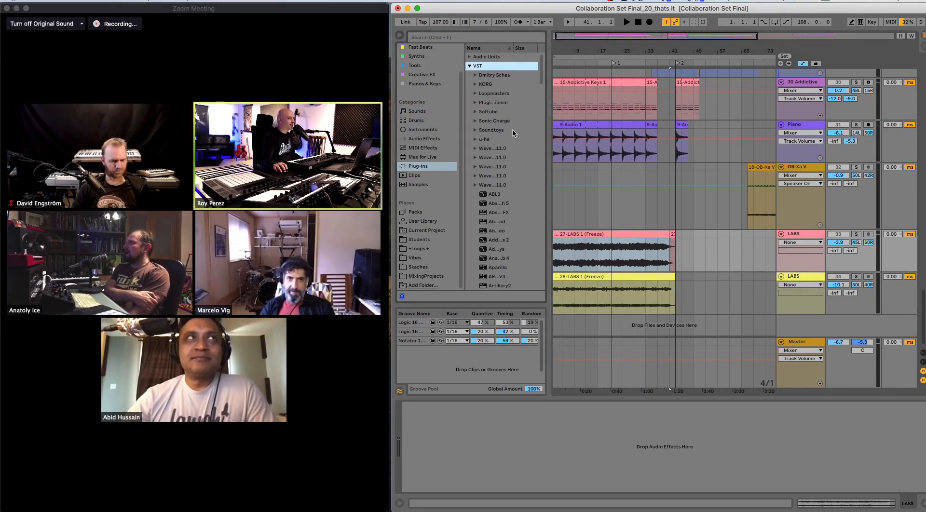
pyautogui.moveTo(549, 114); pyautogui.dragTo(626, 117)
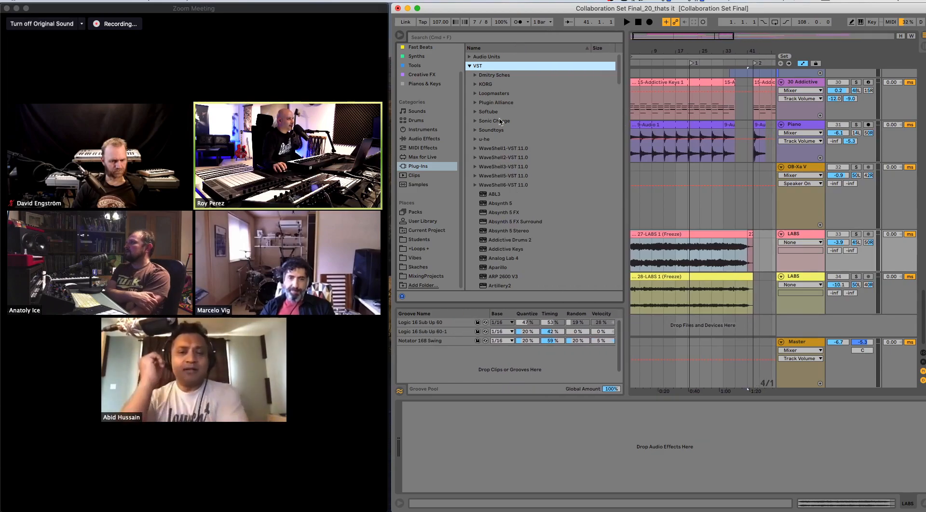
pyautogui.click(470, 65)
pyautogui.click(470, 57)
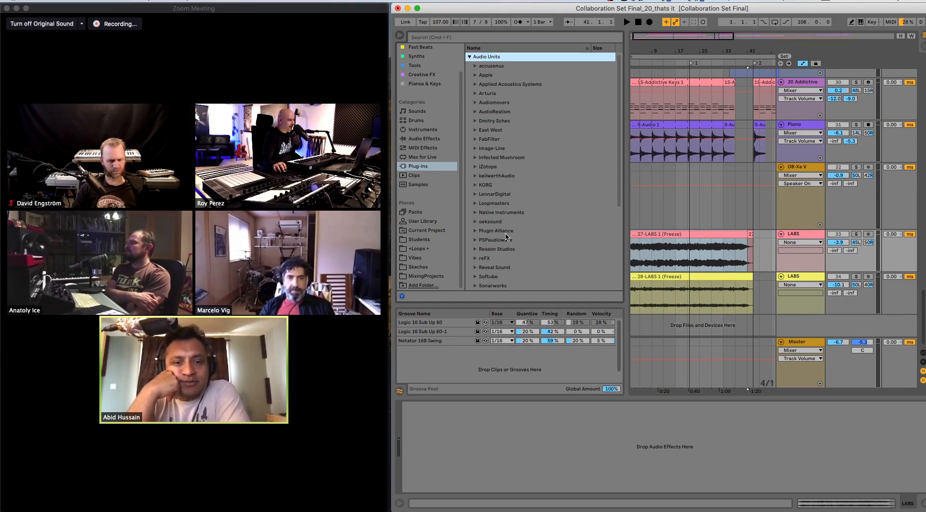
# - Load the OB-Xa V instrument from the Arturia plug-ins onto a new MIDI track below the LABS tracks
pyautogui.click(474, 95)
pyautogui.scroll(-5, 539, 199)
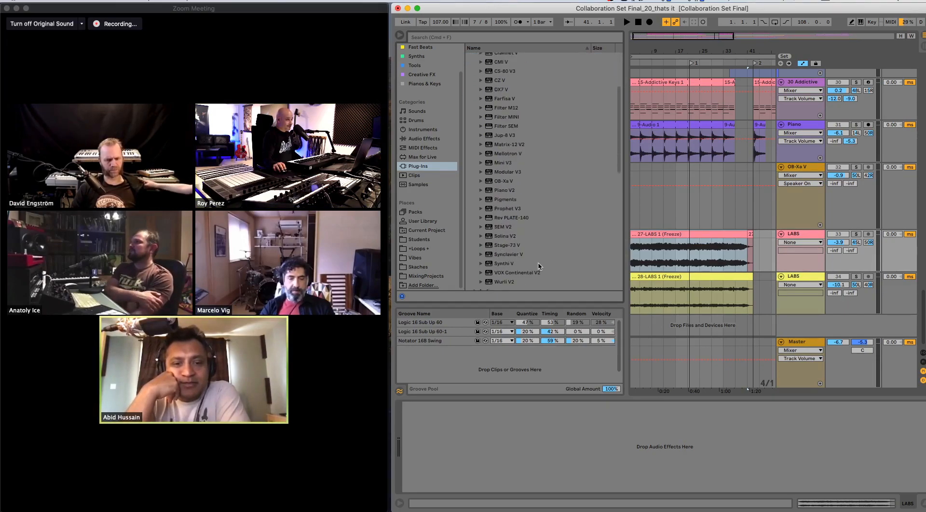
pyautogui.click(504, 172)
pyautogui.click(506, 182)
pyautogui.moveTo(506, 183); pyautogui.dragTo(723, 323)
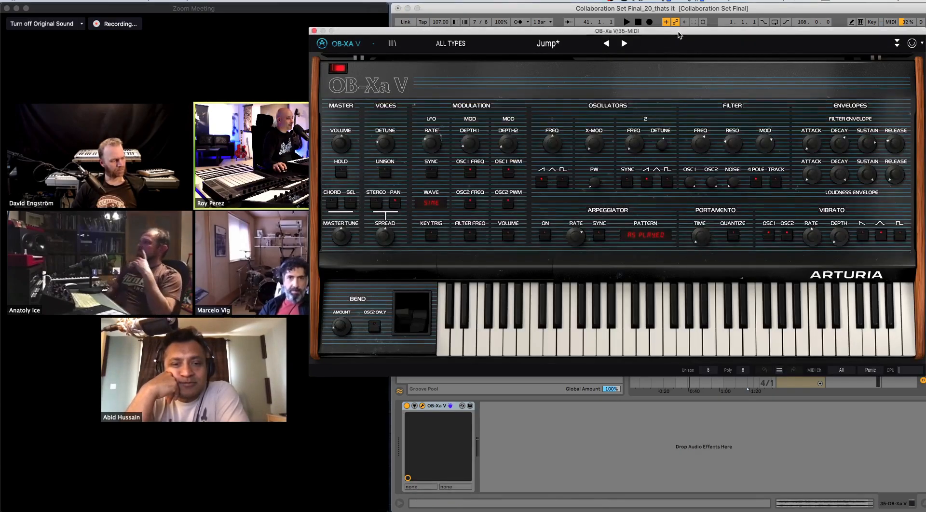
# - Move the OB-Xa V window down, close it, and select the new OB-Xa V track
pyautogui.moveTo(678, 33); pyautogui.dragTo(615, 183)
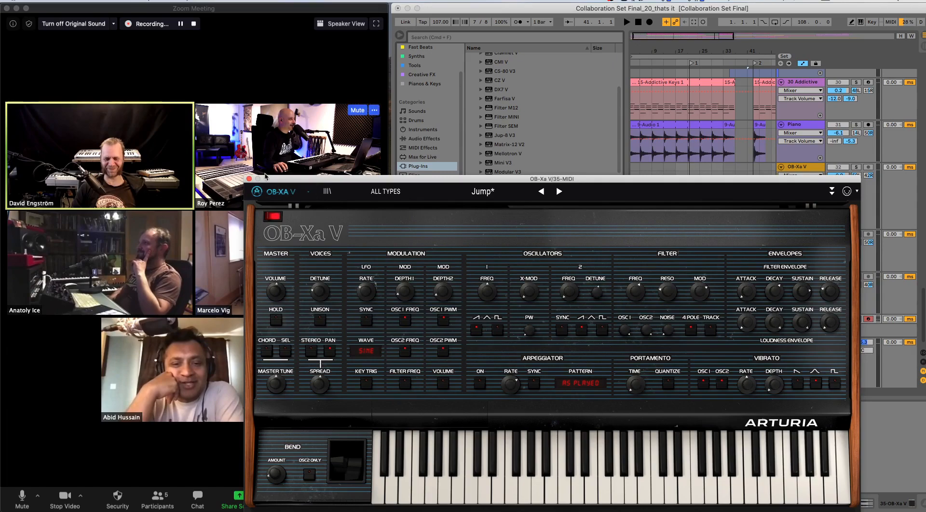
pyautogui.click(248, 178)
pyautogui.click(807, 319)
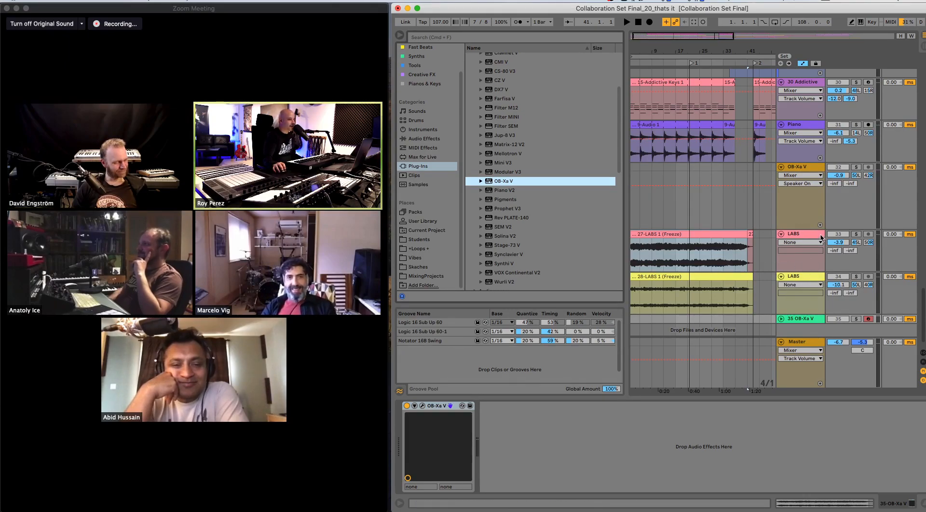
# - Solo the yellow LABS track 34, play it from the start of the set, then stop and unsolo it
pyautogui.scroll(-1, 817, 250)
pyautogui.click(805, 269)
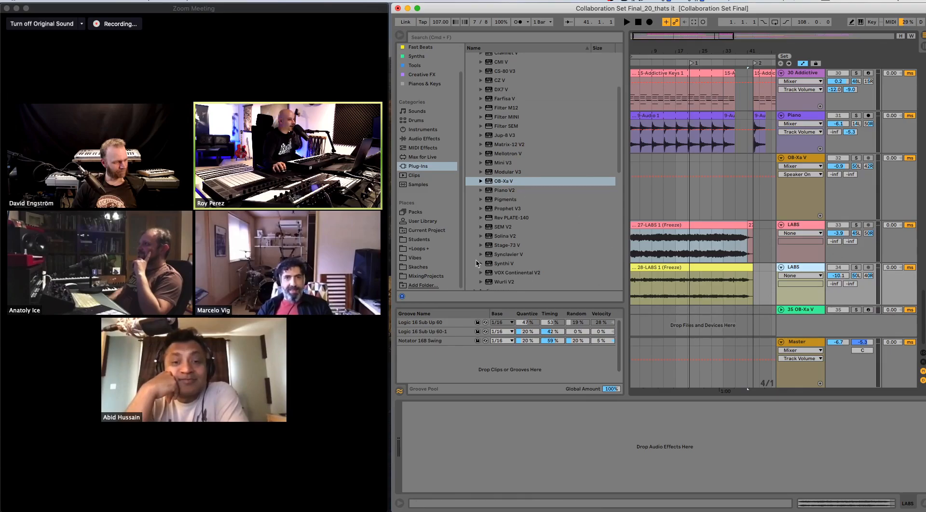
pyautogui.click(856, 268)
pyautogui.click(856, 268)
pyautogui.press('space')
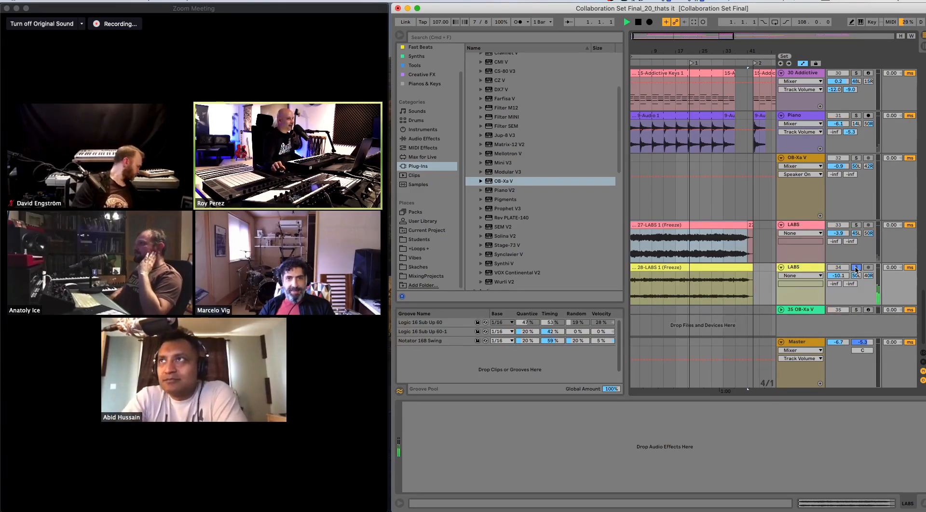
pyautogui.press('space')
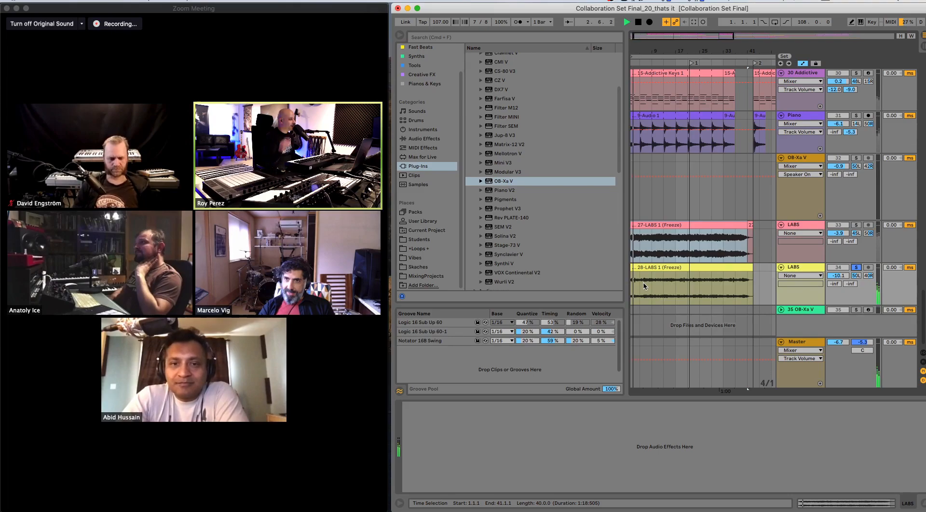
pyautogui.click(856, 268)
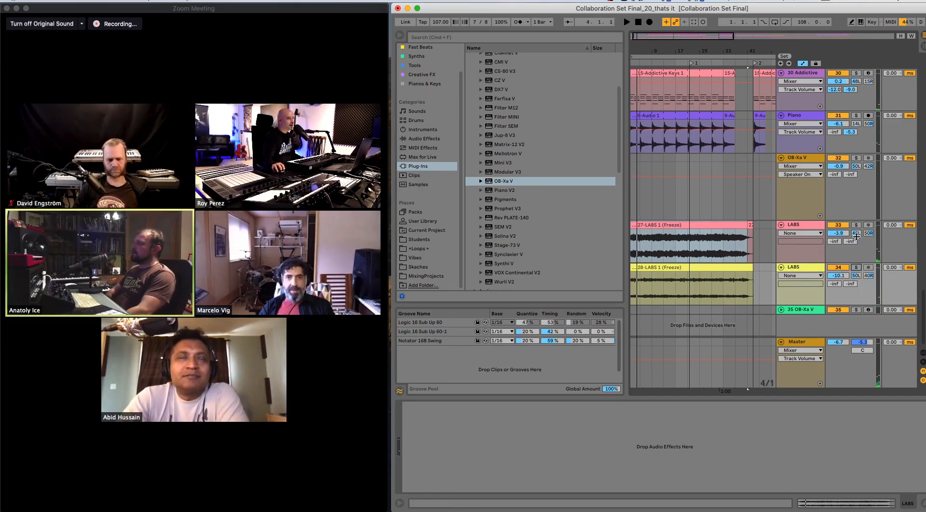
# - Load BBC Symphony Orchestra from the Spitfire Audio plug-ins onto a new MIDI track below OB-Xa V
pyautogui.click(705, 280)
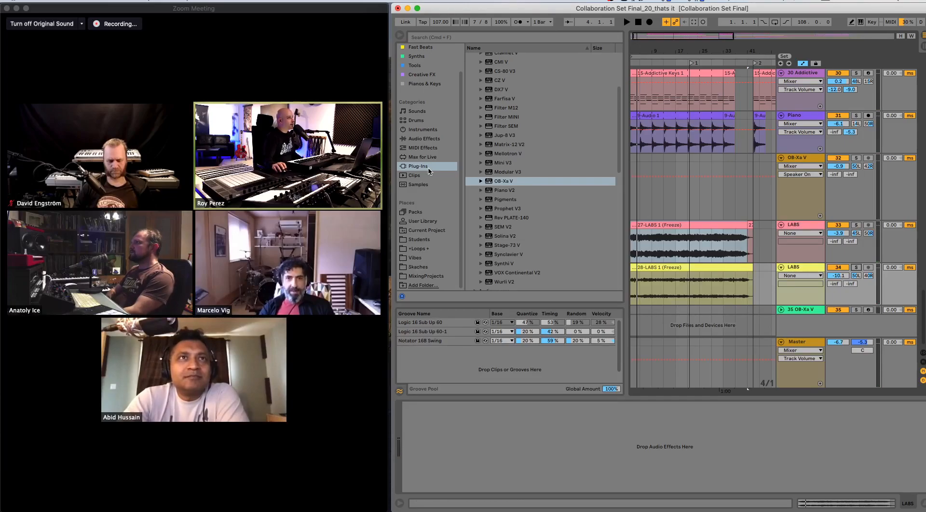
pyautogui.scroll(-9, 531, 227)
pyautogui.scroll(-2, 528, 228)
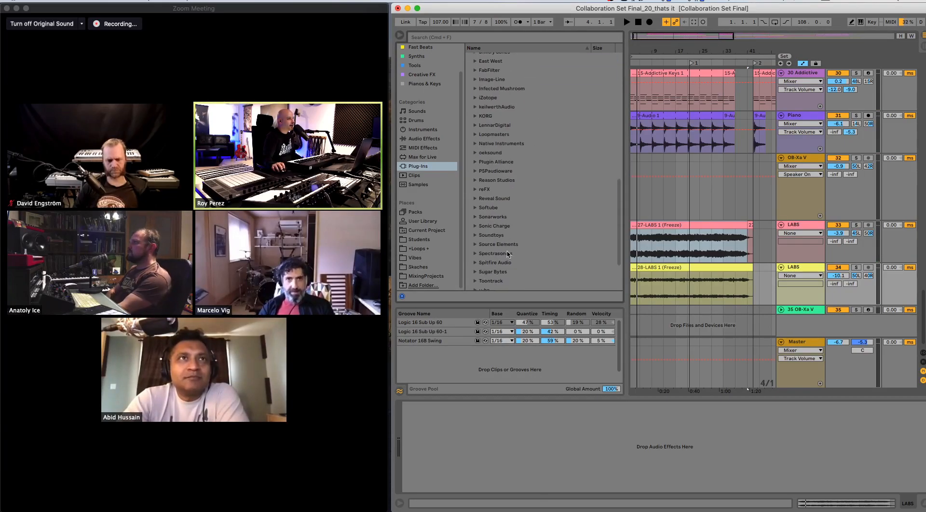
pyautogui.click(477, 264)
pyautogui.scroll(-5, 516, 234)
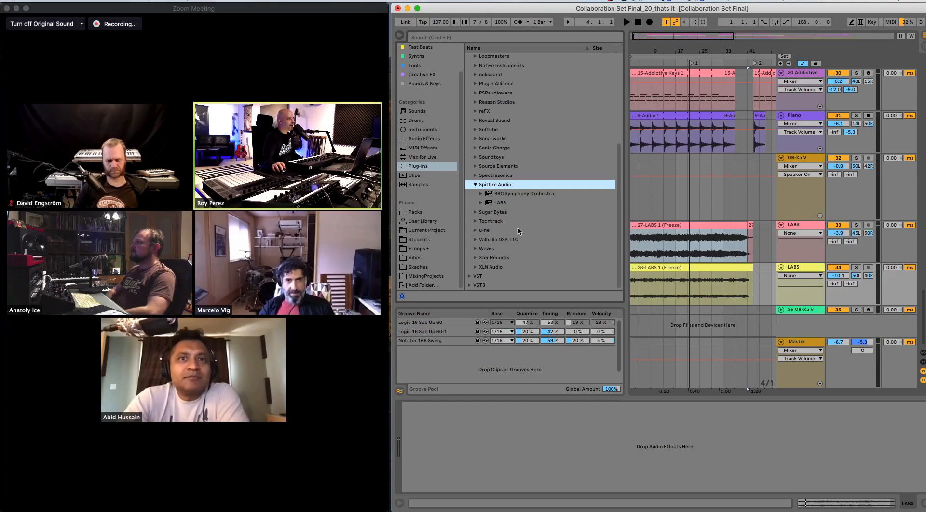
pyautogui.click(502, 195)
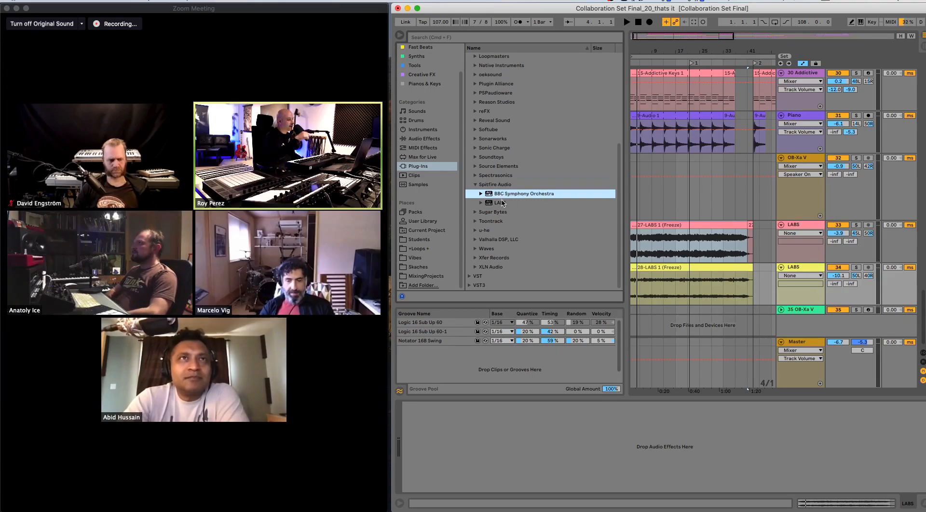
pyautogui.moveTo(517, 197); pyautogui.dragTo(784, 329)
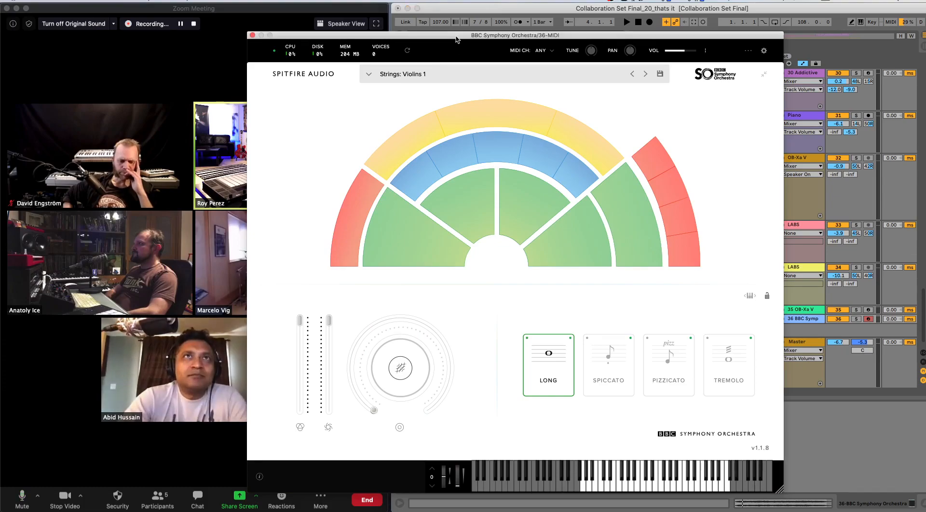
# - Move the BBC Symphony Orchestra window aside and share Desktop 2 in the Zoom meeting
pyautogui.moveTo(458, 35); pyautogui.dragTo(569, 53)
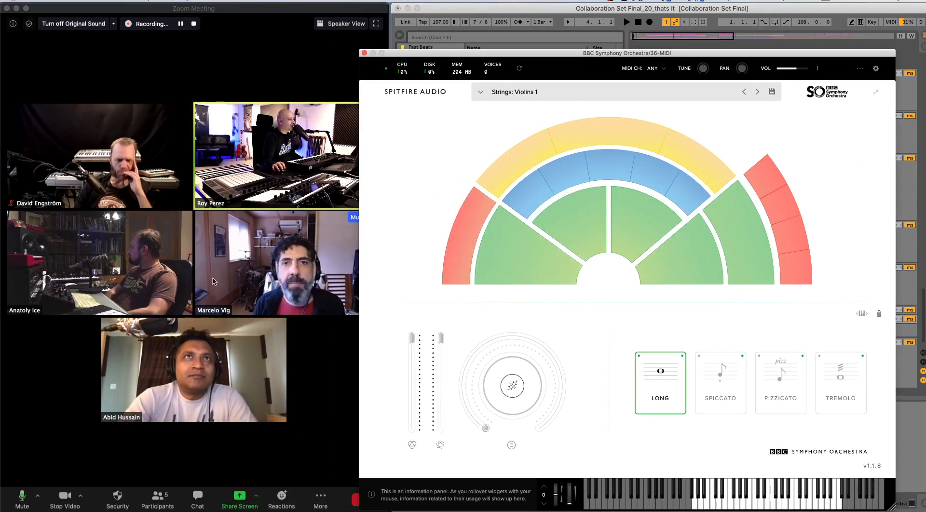
pyautogui.click(240, 497)
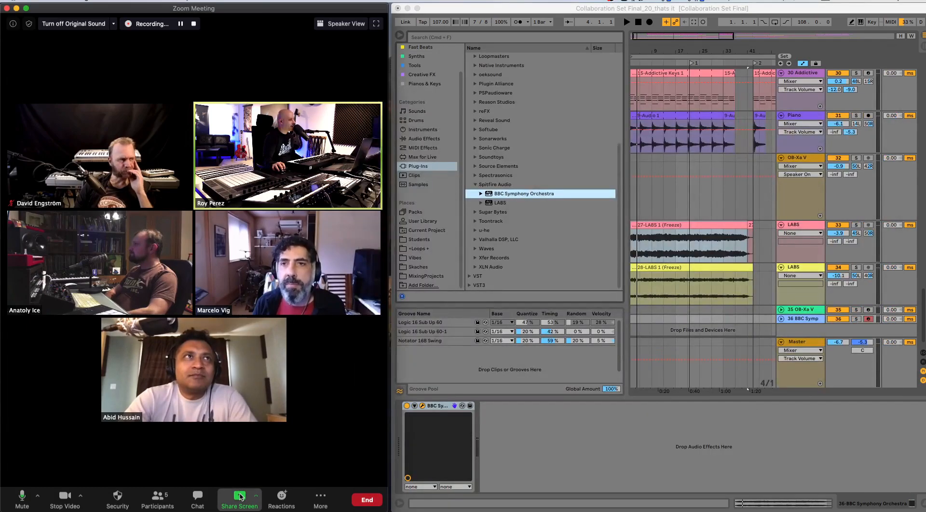
pyautogui.click(240, 497)
pyautogui.click(140, 154)
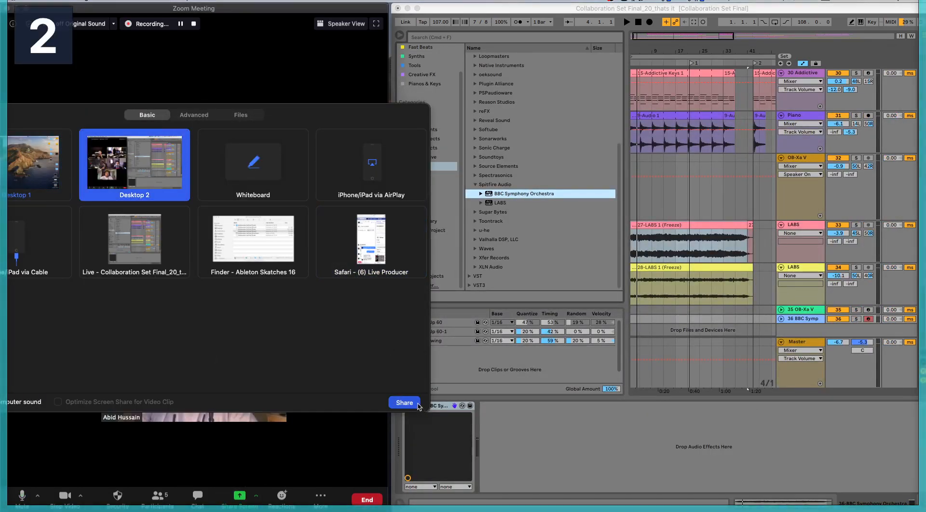
pyautogui.click(405, 403)
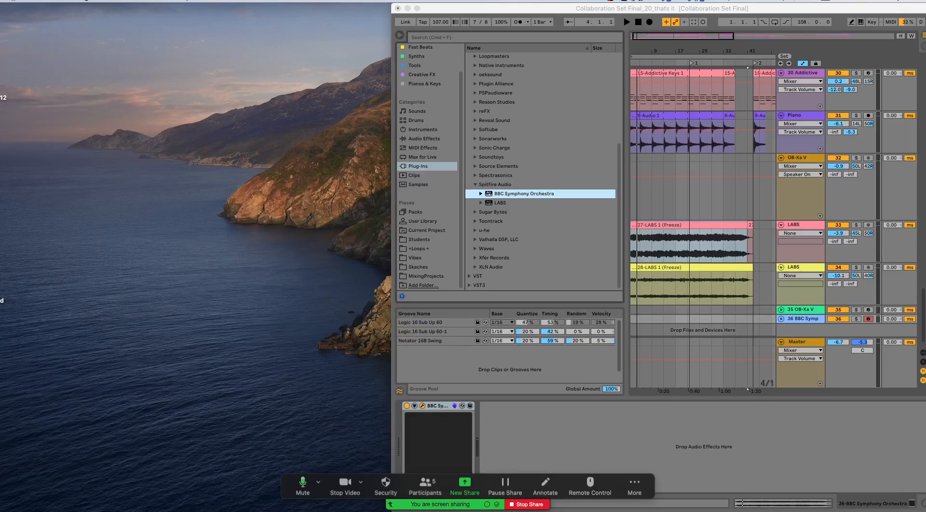
# - Make the Live set full screen, reposition the BBC Symphony Orchestra window over it, and toggle the plug-in window off and on
pyautogui.click(417, 8)
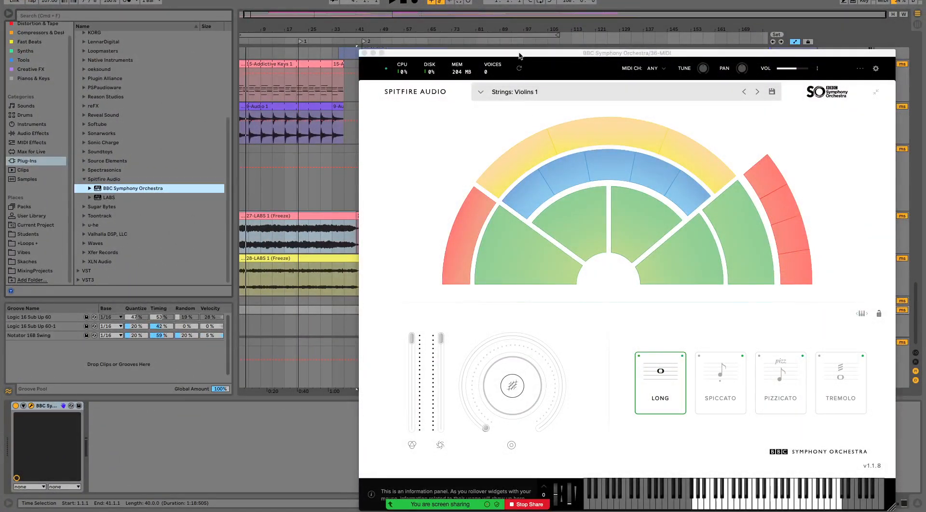
pyautogui.moveTo(520, 56); pyautogui.dragTo(294, 27)
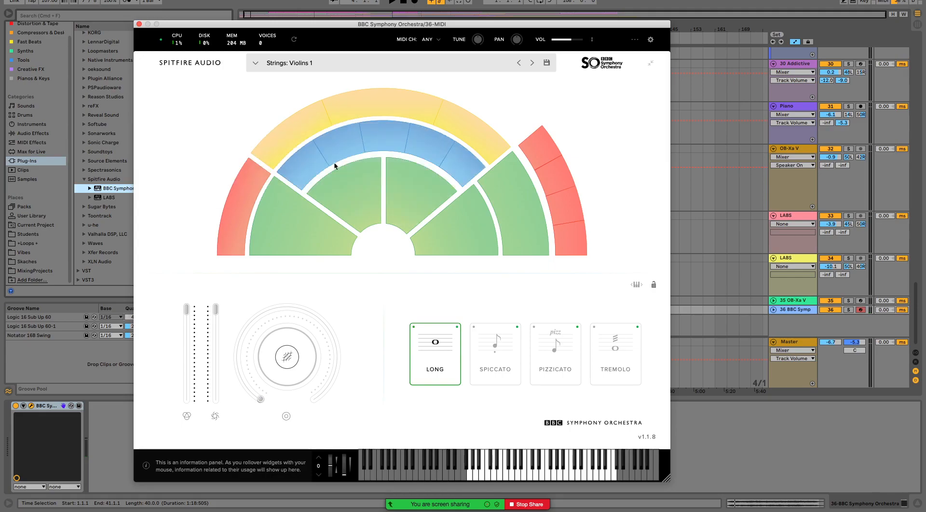
pyautogui.press('super+alt+p')
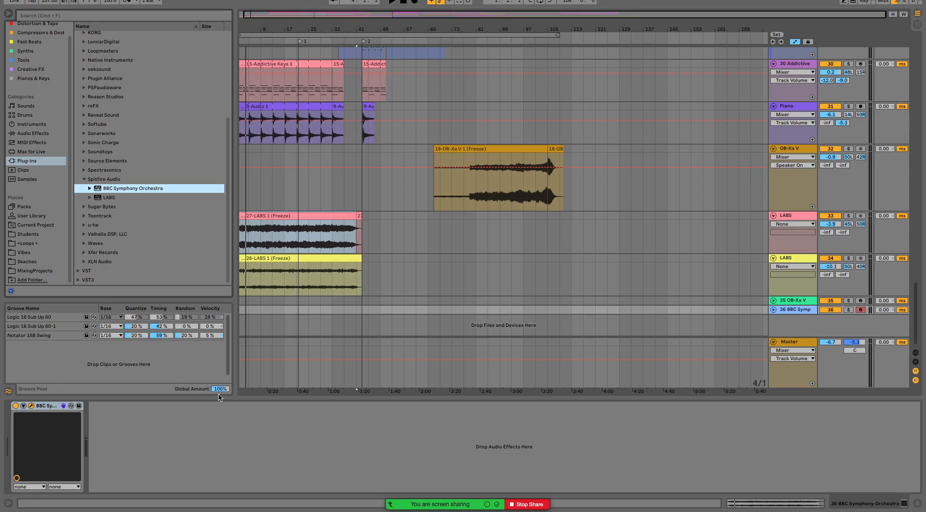
pyautogui.press('super+alt+p')
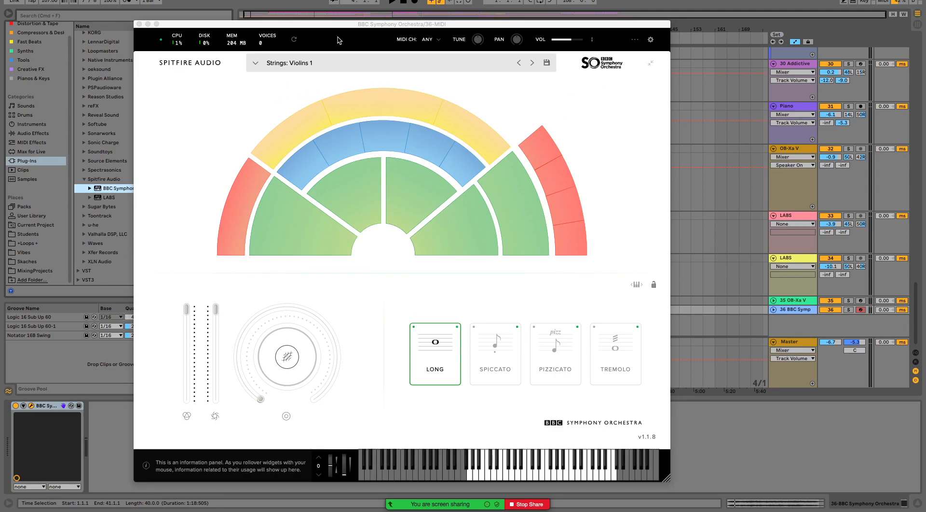
# - Open the BBC Symphony Orchestra preset list to view its instruments and close the plug-in window
pyautogui.click(299, 66)
pyautogui.click(299, 65)
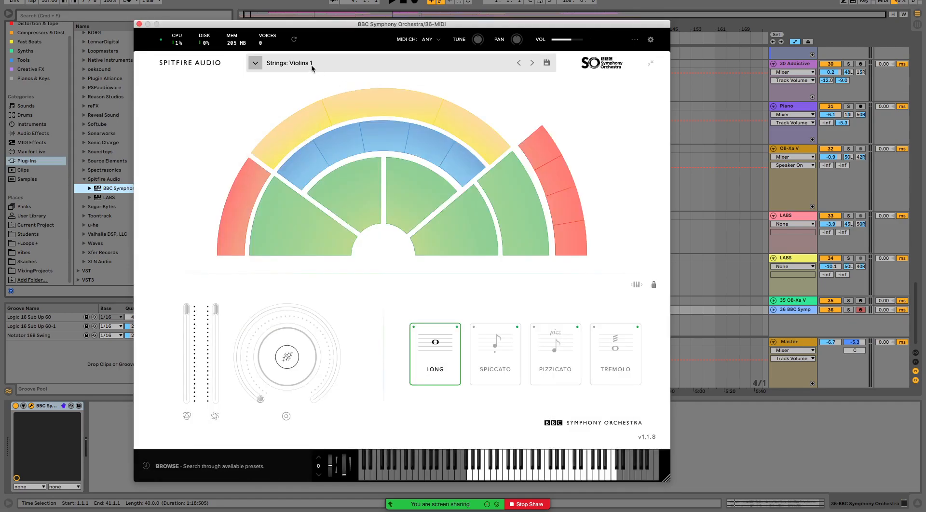
pyautogui.click(301, 66)
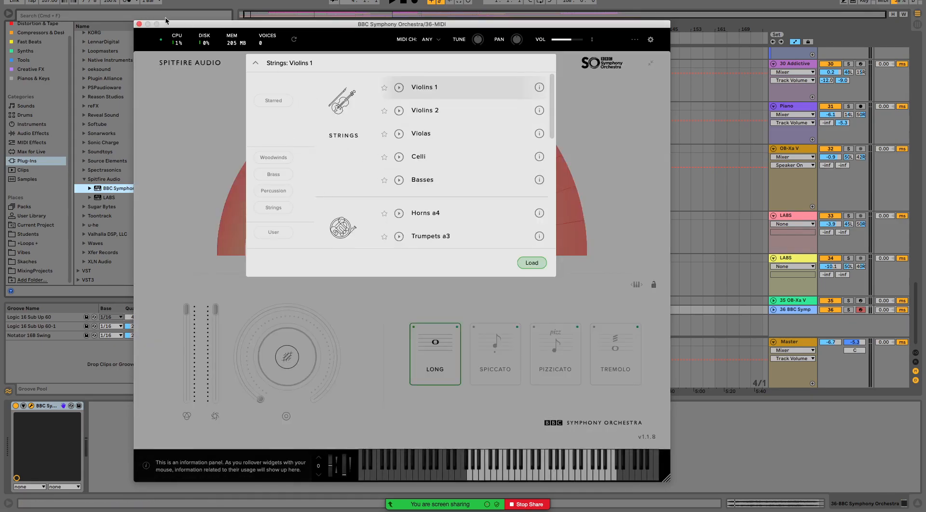
pyautogui.click(139, 24)
# - Load LABS from the Spitfire Audio plug-ins onto a new MIDI track below BBC Symphony Orchestra and move its window down
pyautogui.click(121, 198)
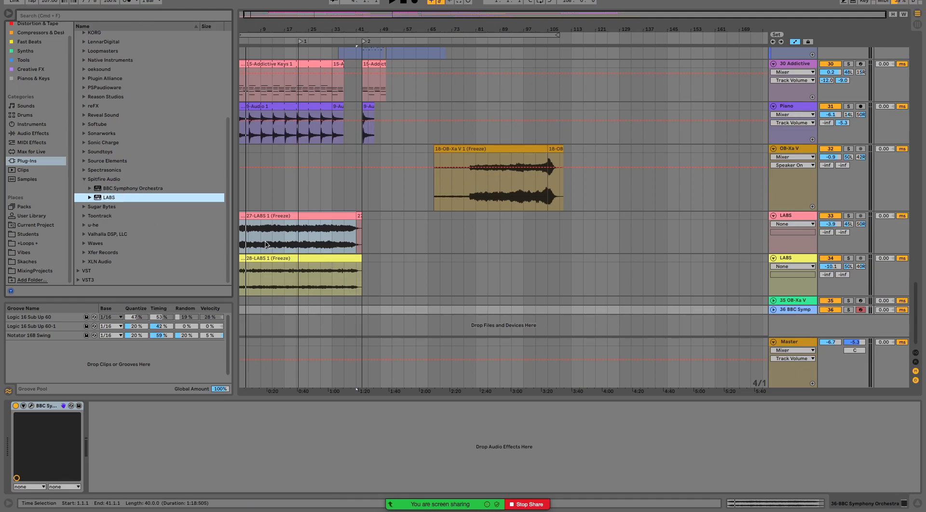
pyautogui.moveTo(117, 195); pyautogui.dragTo(784, 332)
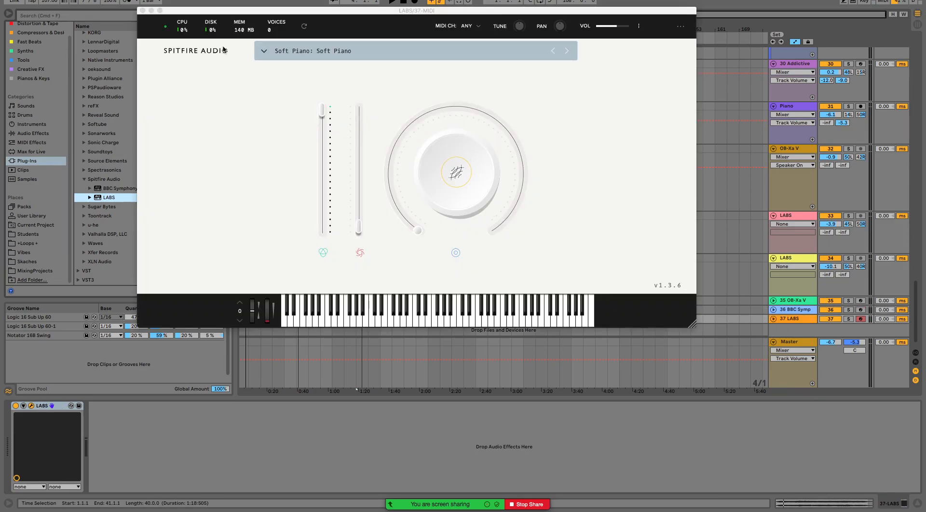
pyautogui.moveTo(377, 14); pyautogui.dragTo(406, 53)
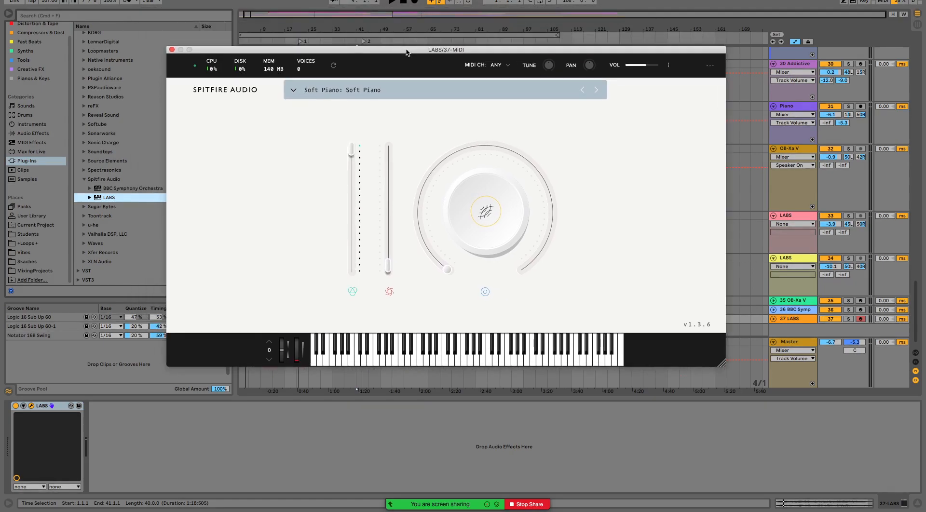
# - Browse the LABS preset list, filter it by Guitar, clear the filter and close the list
pyautogui.click(324, 91)
pyautogui.scroll(-5, 359, 155)
pyautogui.scroll(-10, 475, 188)
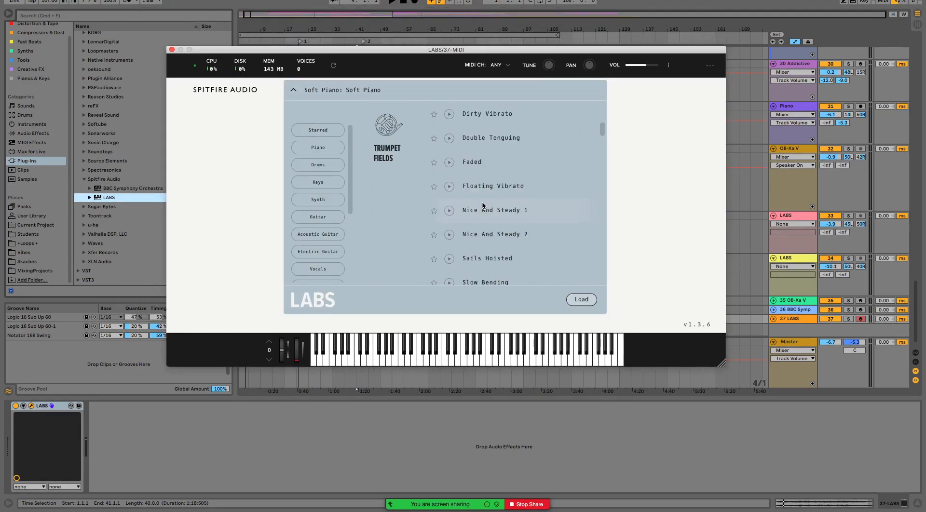
pyautogui.scroll(-2, 483, 205)
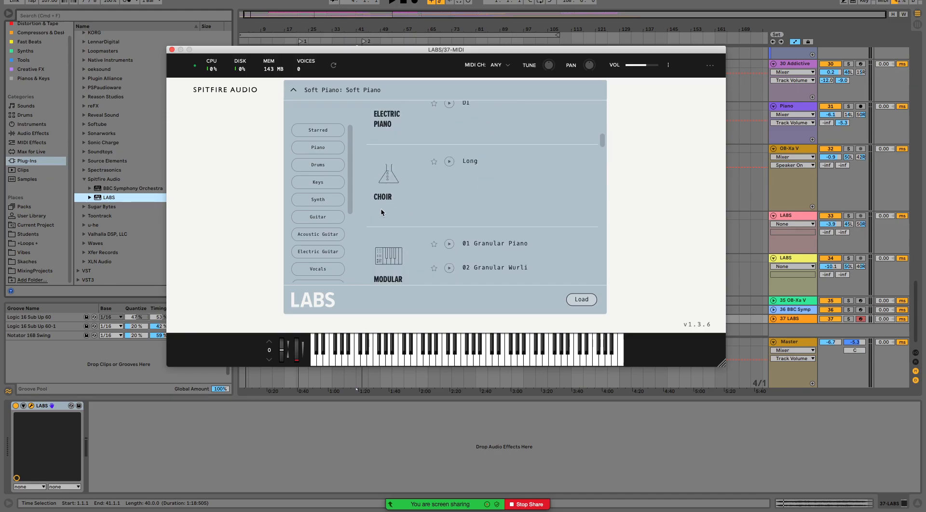
pyautogui.click(318, 218)
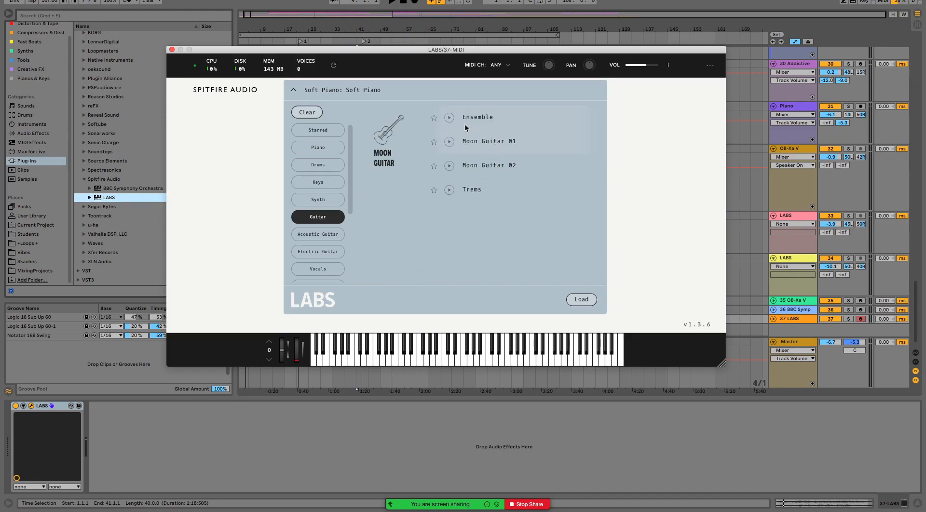
pyautogui.click(308, 114)
pyautogui.click(294, 90)
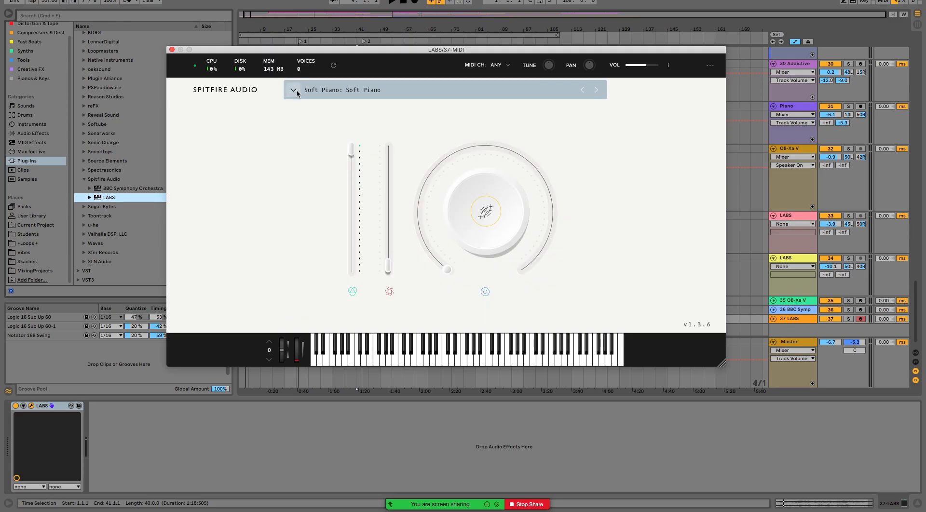
# - Move the LABS window clear of the browser, then close and reopen it from its device
pyautogui.moveTo(273, 50); pyautogui.dragTo(333, 94)
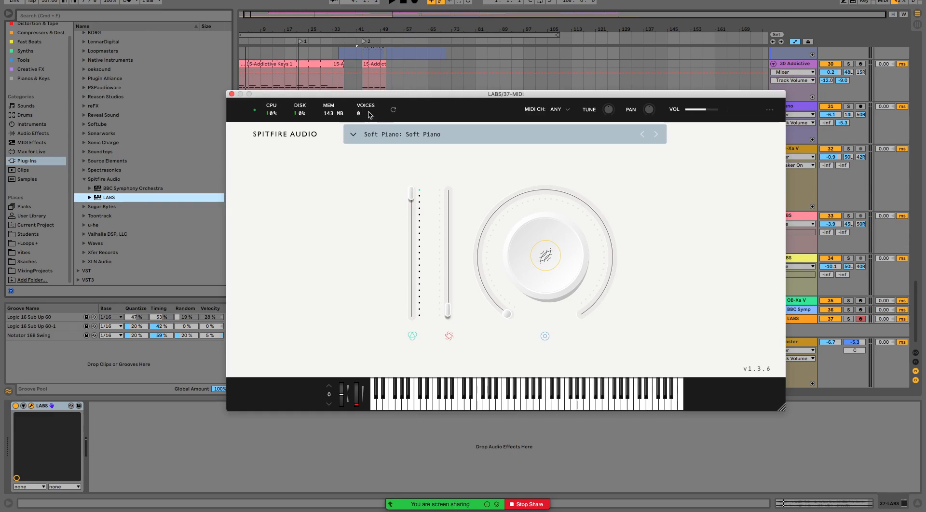
pyautogui.moveTo(305, 95); pyautogui.dragTo(335, 95)
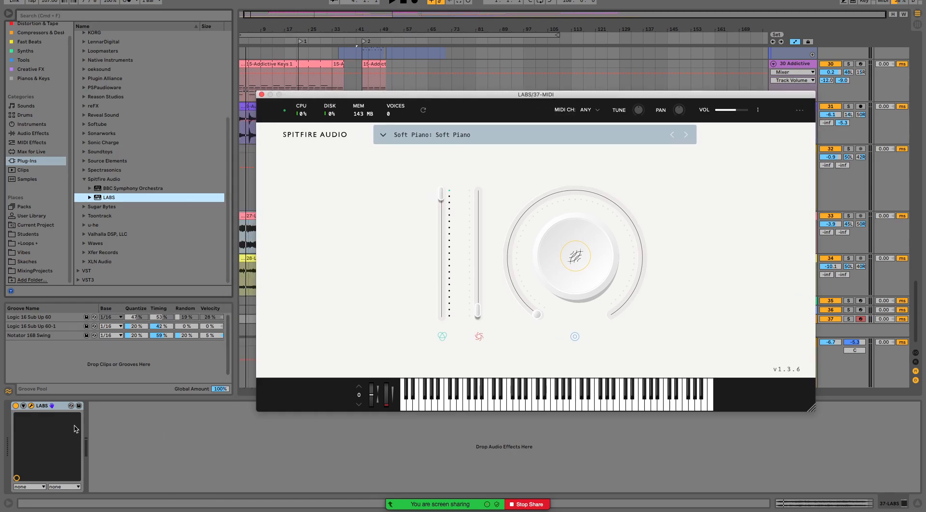
pyautogui.click(31, 406)
pyautogui.click(31, 407)
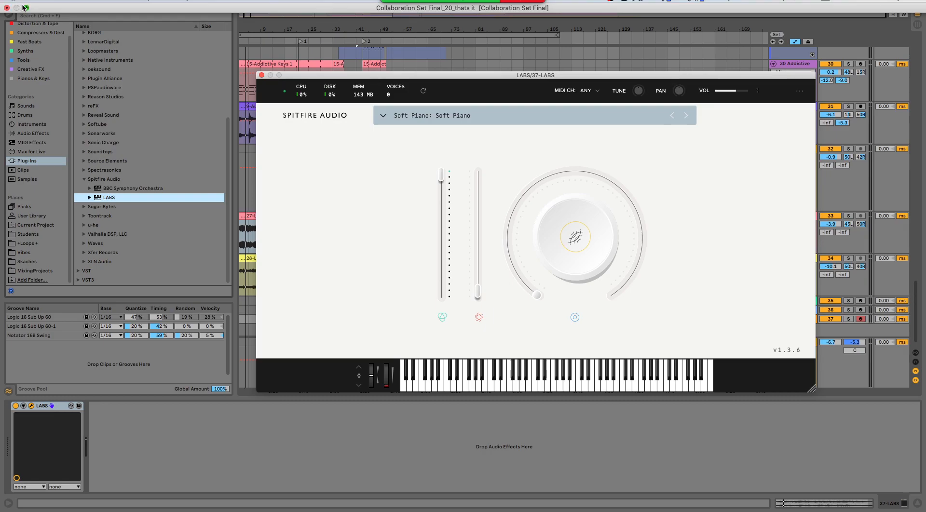
# - Take the Live set out of full screen, switch to the Spitfire Audio app and position its window over the desktop
pyautogui.click(24, 8)
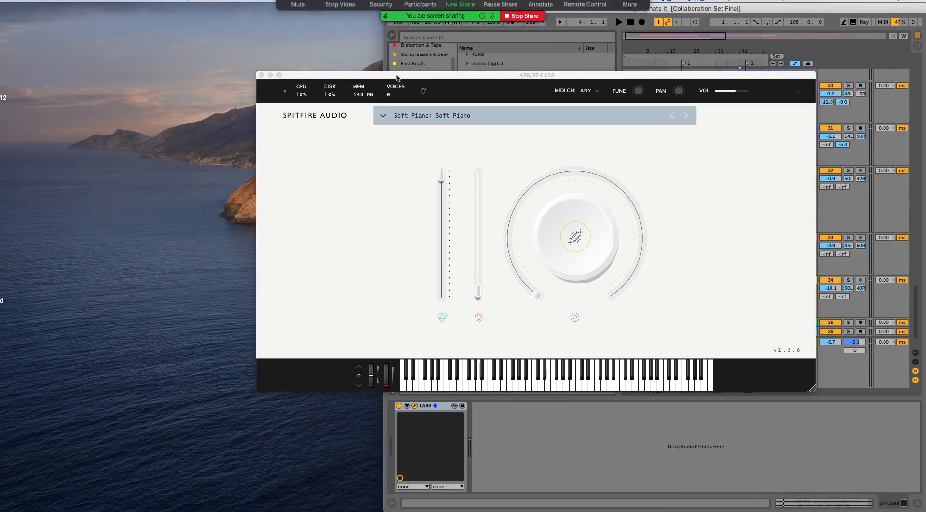
pyautogui.press('super+Tab')
pyautogui.moveTo(394, 164); pyautogui.dragTo(274, 91)
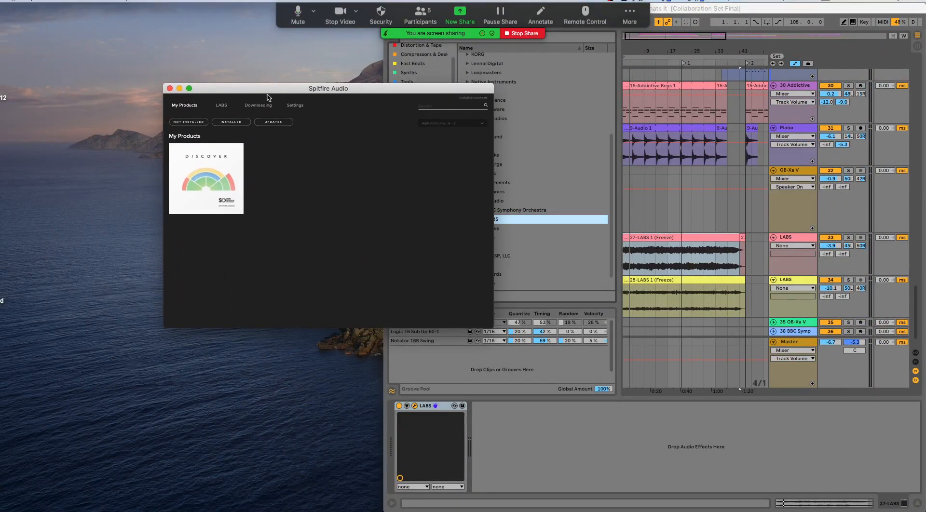
# - Examine the LABS instrument library in the Spitfire Audio app down to its last pack
pyautogui.click(223, 106)
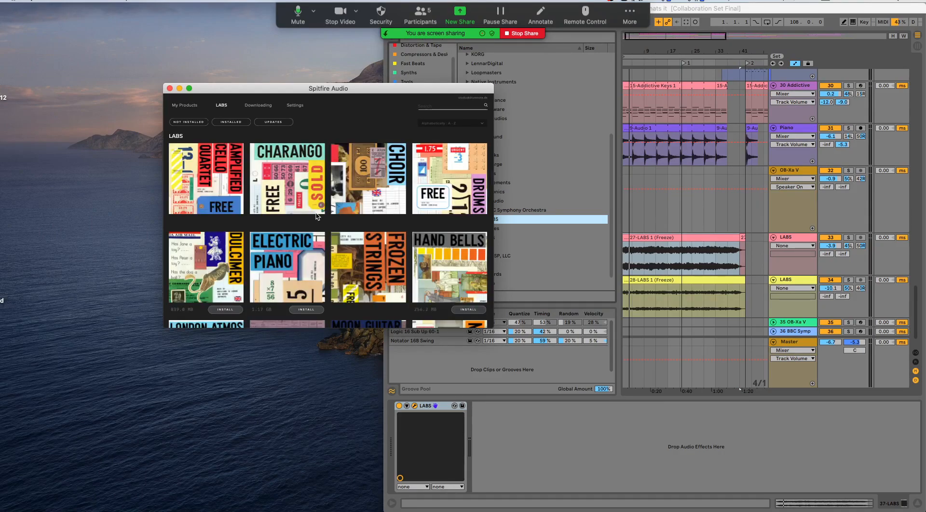
pyautogui.scroll(-3, 316, 212)
pyautogui.scroll(-2, 317, 212)
pyautogui.scroll(-3, 318, 217)
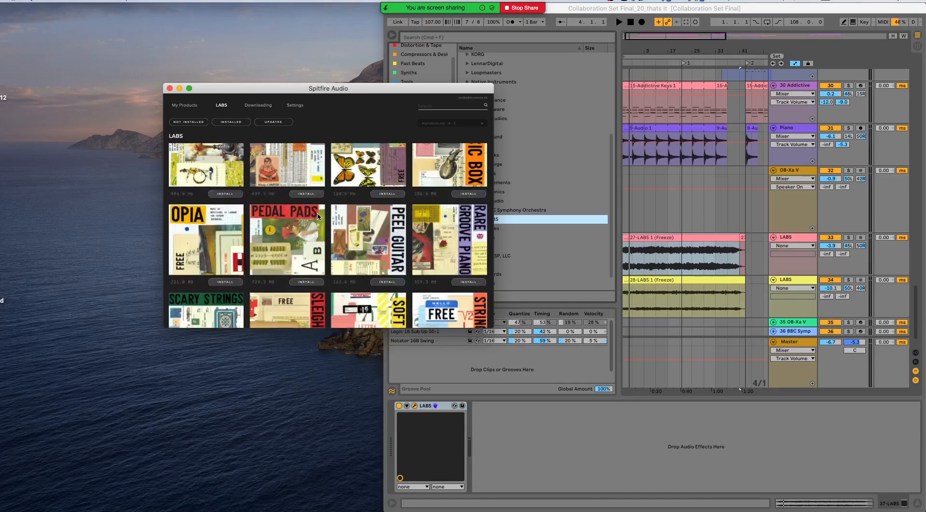
pyautogui.scroll(-3, 318, 217)
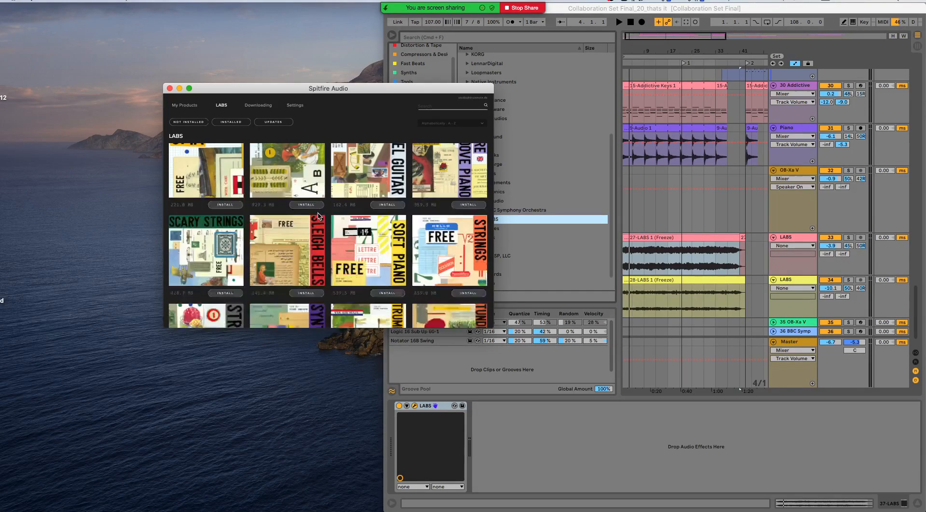
pyautogui.scroll(-3, 319, 216)
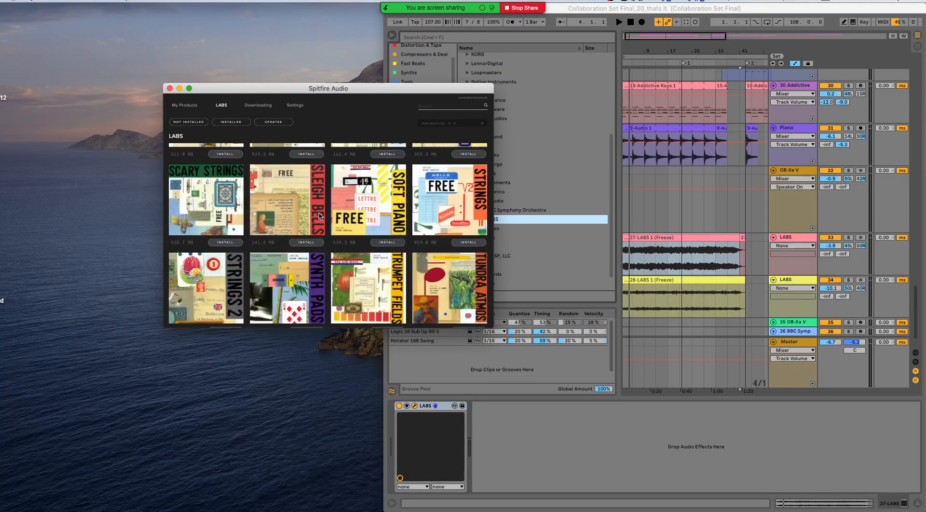
pyautogui.scroll(-3, 319, 217)
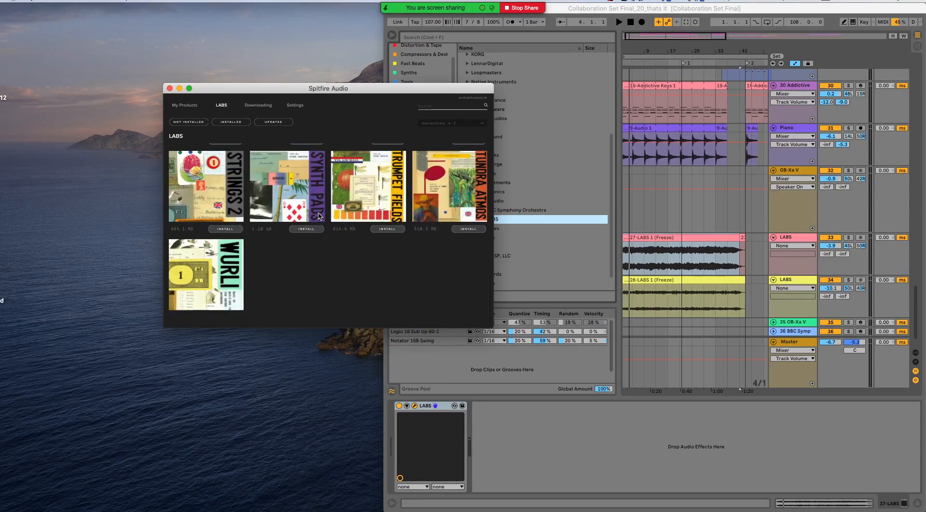
# - Move the Spitfire Audio window down, switch back to Ableton Live and return the set to full screen
pyautogui.moveTo(248, 91); pyautogui.dragTo(245, 121)
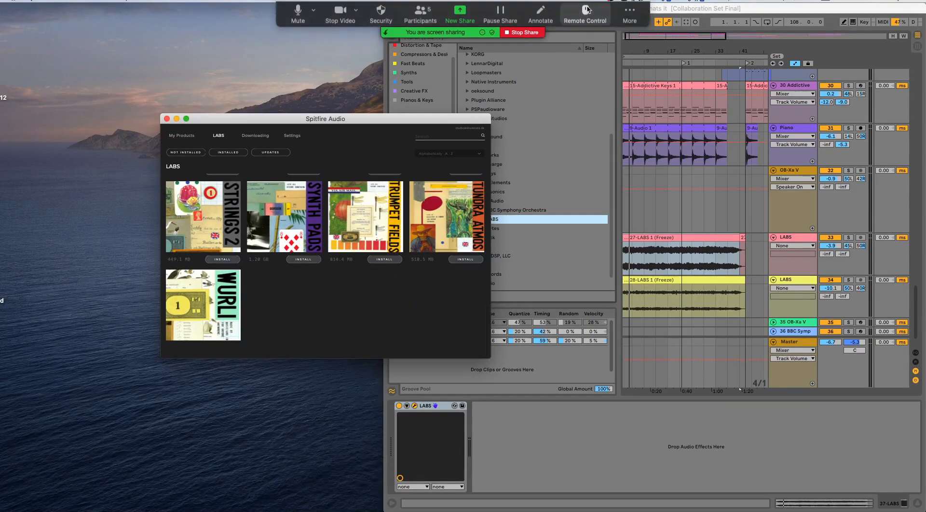
pyautogui.moveTo(703, 8); pyautogui.dragTo(512, 50)
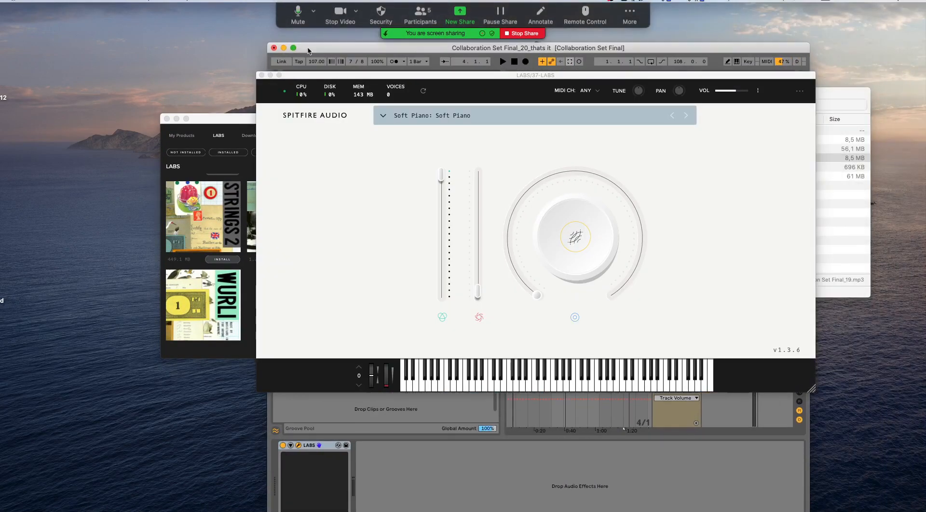
pyautogui.click(293, 47)
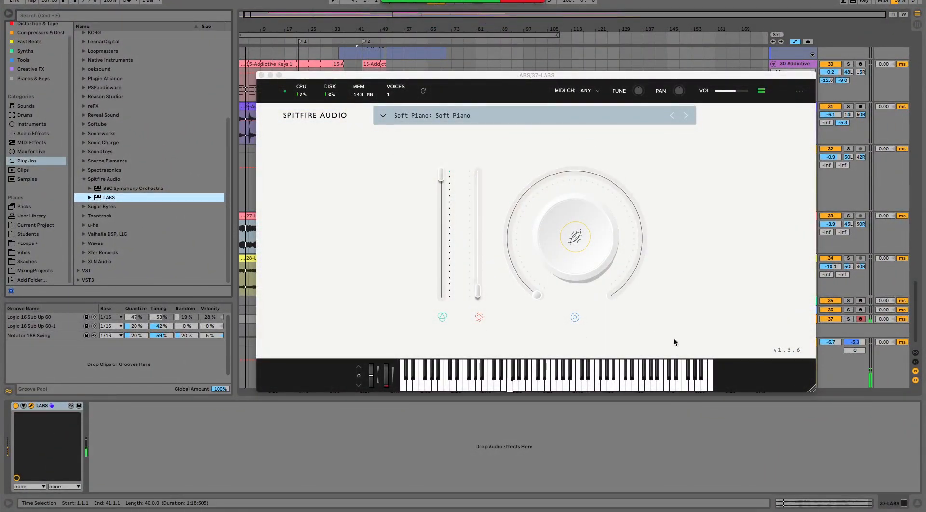
# - Filter the LABS presets by Vocals and select the Choir preset Long
pyautogui.click(389, 117)
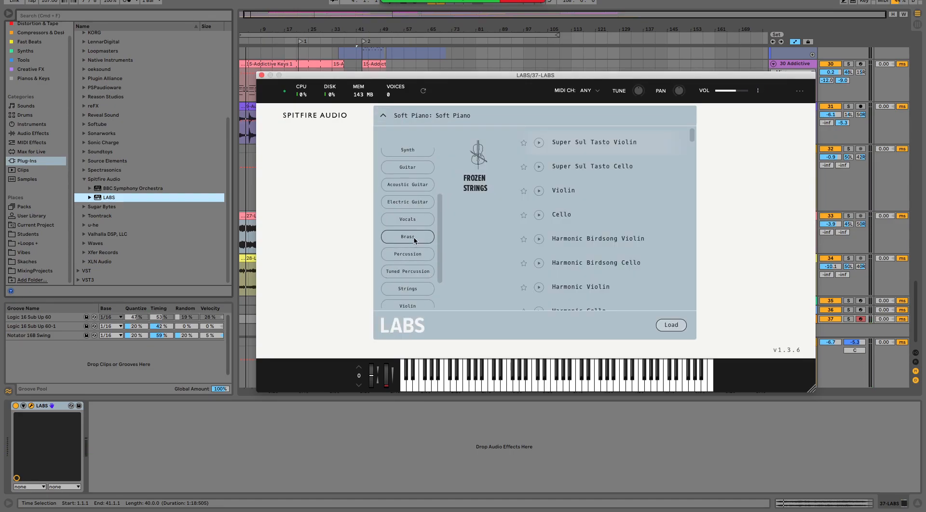
pyautogui.click(417, 221)
pyautogui.click(567, 143)
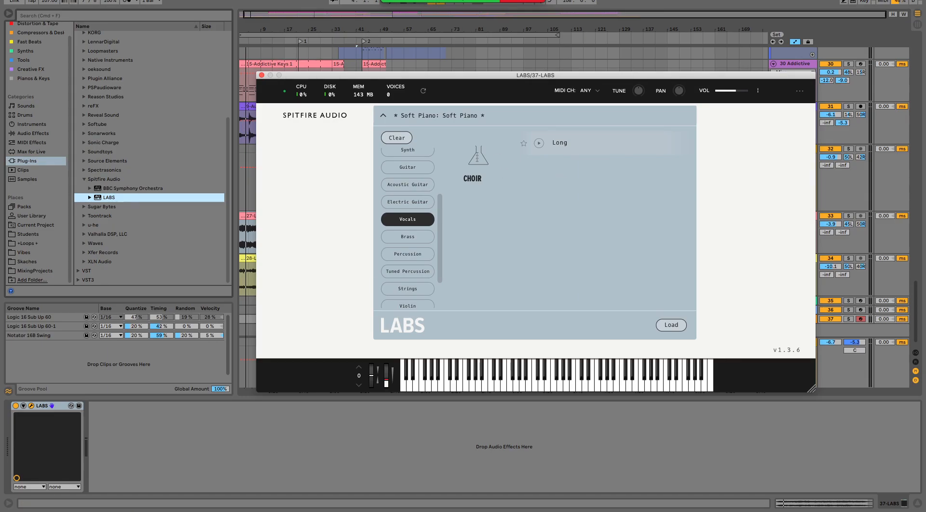
# - Close the LABS window and bring the arrangement's Guitar and ICENESS tracks into view
pyautogui.press('super+alt+p')
pyautogui.press('super+alt+p')
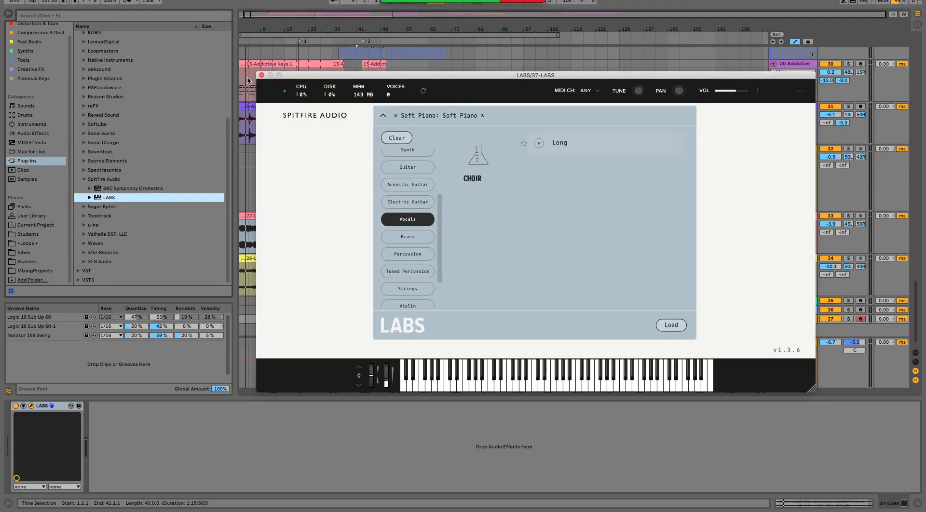
pyautogui.click(262, 75)
pyautogui.scroll(10, 513, 257)
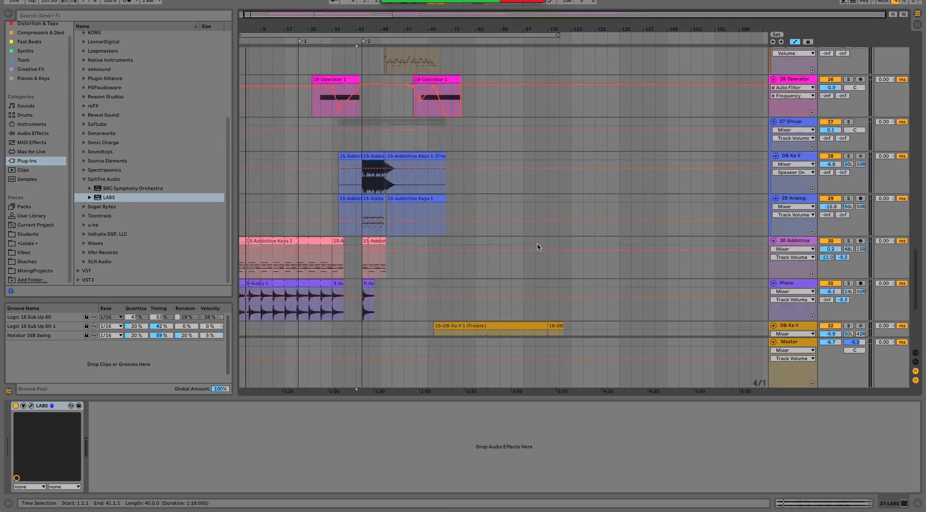
pyautogui.scroll(8, 379, 136)
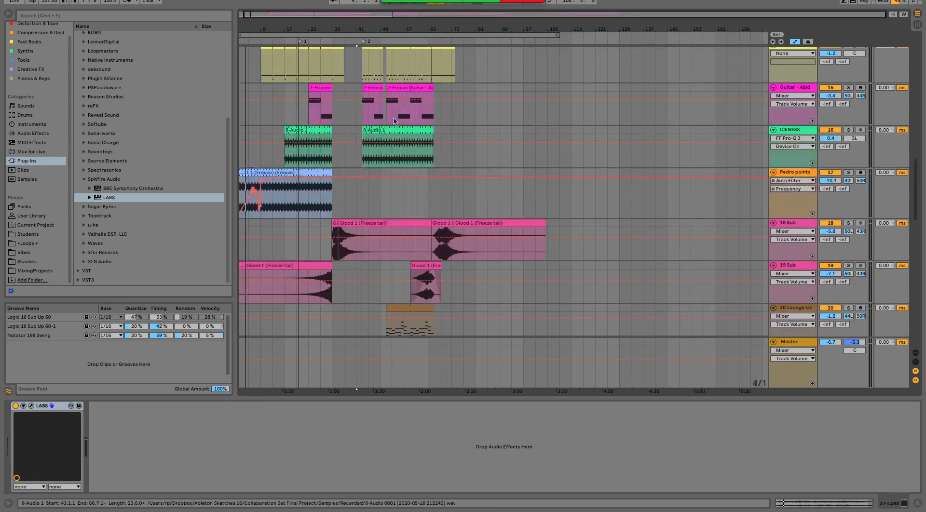
# - Solo the Guitar track and play it from its first clip at bar 25
pyautogui.scroll(5, 600, 206)
pyautogui.scroll(-2, 631, 207)
pyautogui.click(807, 232)
pyautogui.scroll(-2, 637, 232)
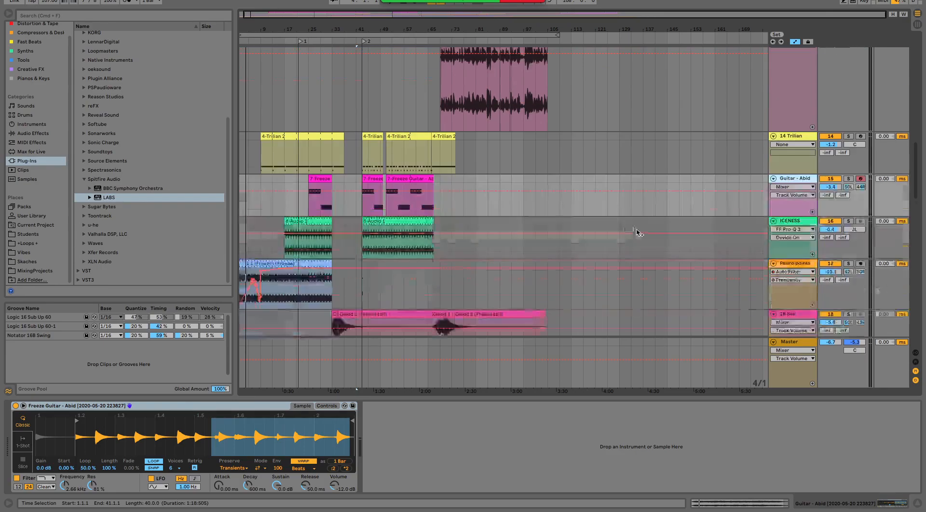
pyautogui.scroll(-1, 488, 232)
pyautogui.click(313, 158)
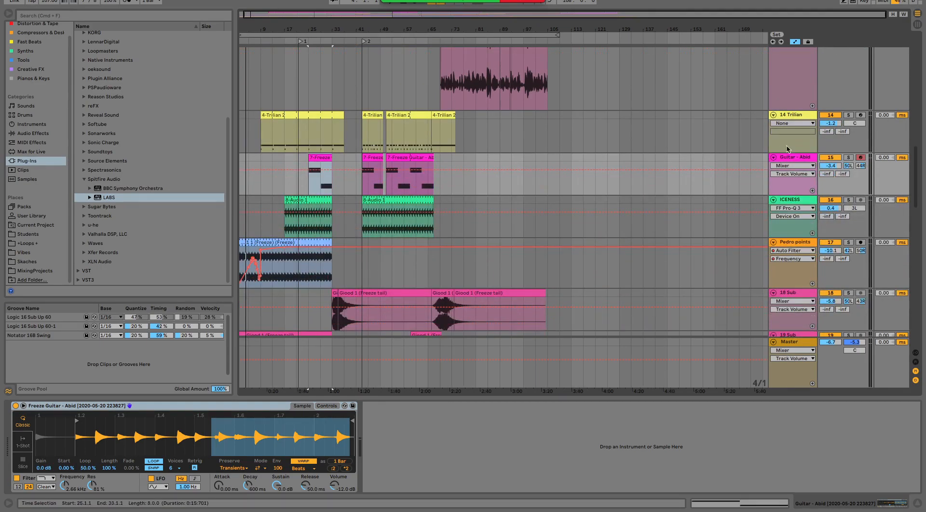
pyautogui.click(848, 158)
pyautogui.press('space')
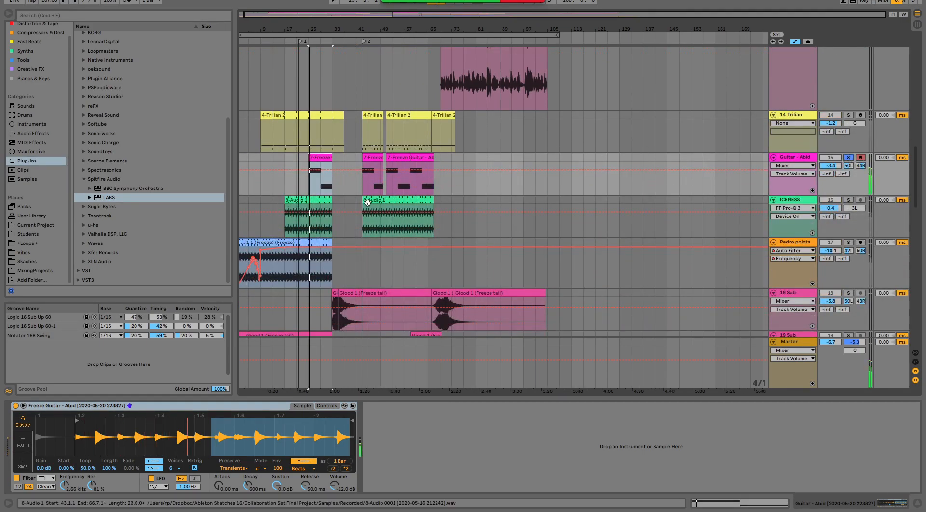
# - Show the effects of the ICENESS track and of track 17 below it, soloing each in turn during playback
pyautogui.click(805, 200)
pyautogui.click(848, 199)
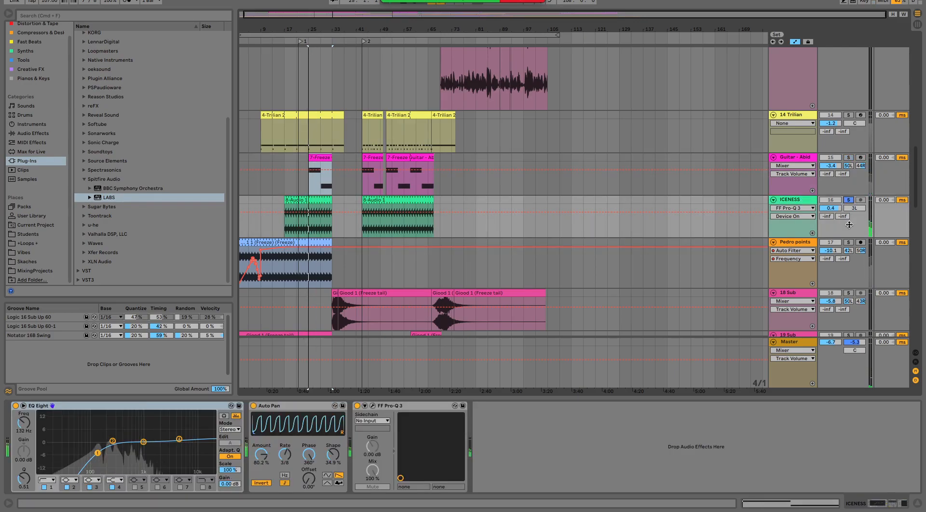
pyautogui.scroll(-2, 397, 215)
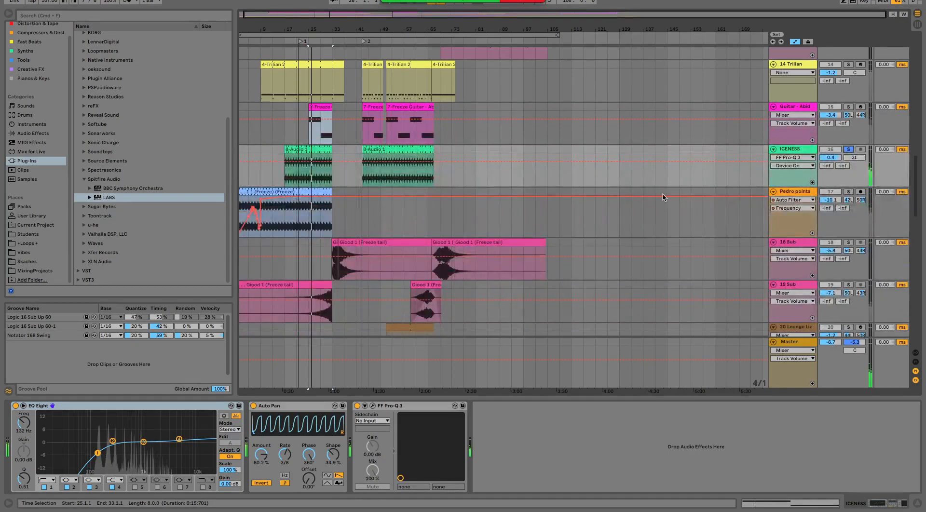
pyautogui.click(790, 194)
pyautogui.click(848, 192)
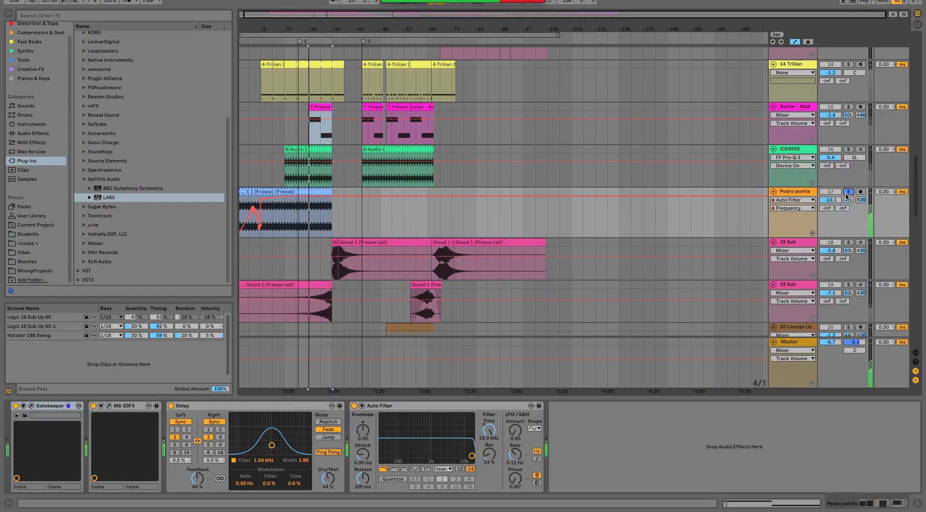
# - Solo the 18 Sub track and play it from just before its first Good 1 clip
pyautogui.scroll(-6, 542, 186)
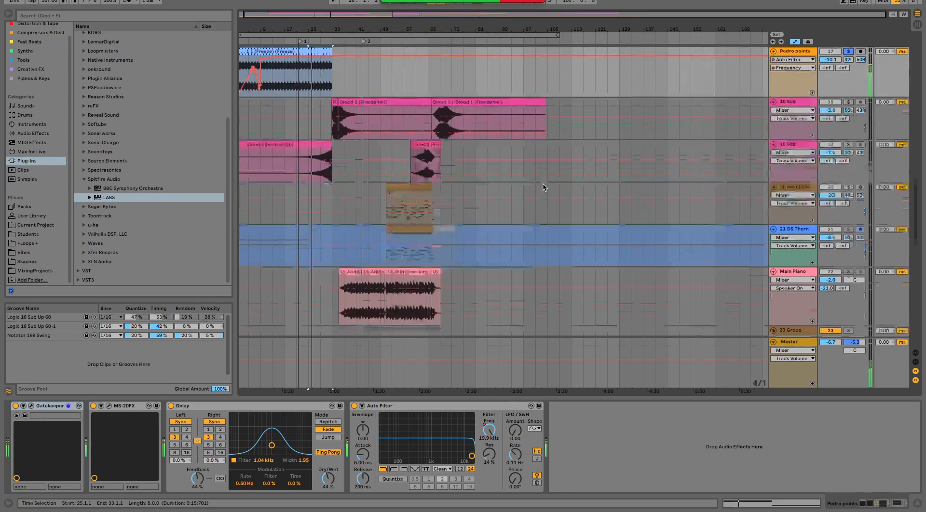
pyautogui.scroll(-4, 544, 187)
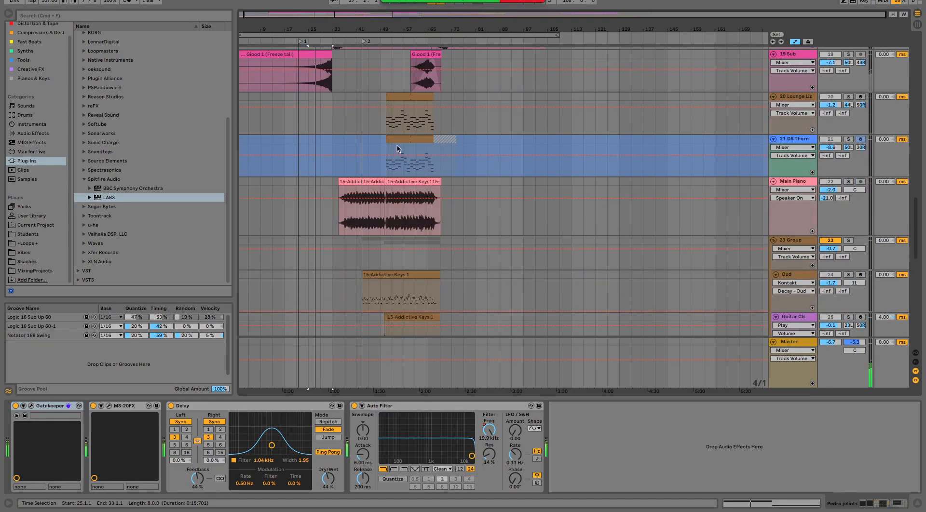
pyautogui.scroll(4, 398, 148)
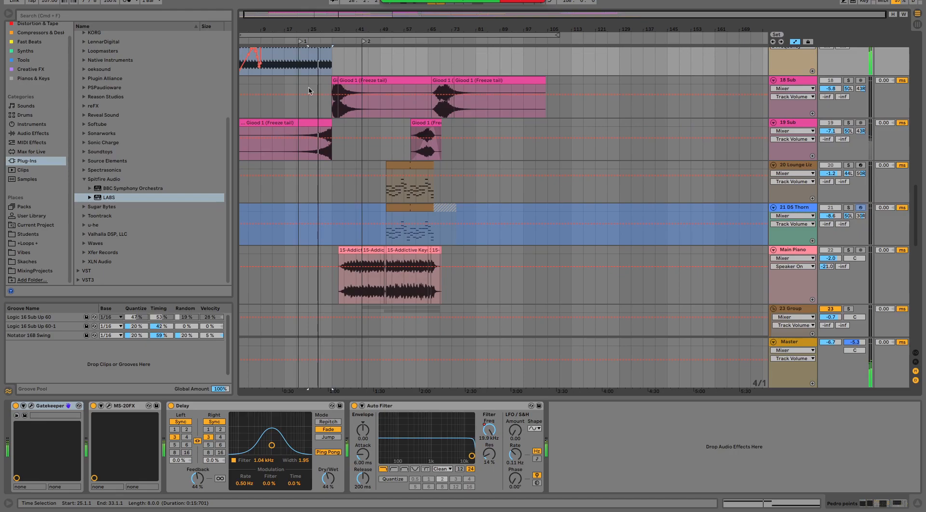
pyautogui.click(848, 80)
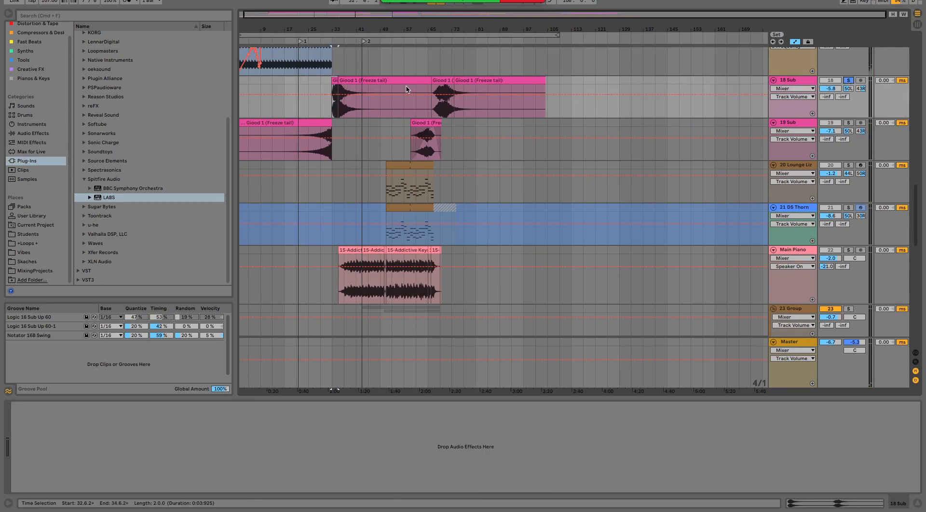
pyautogui.press('space')
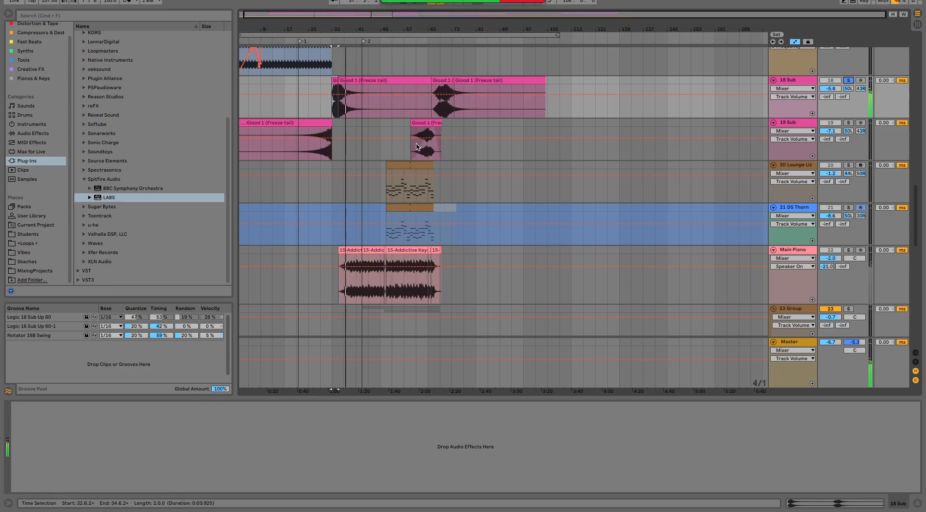
# - Solo 19 Sub together with 18 Sub and play the transition between their clips from bar 29
pyautogui.click(321, 145)
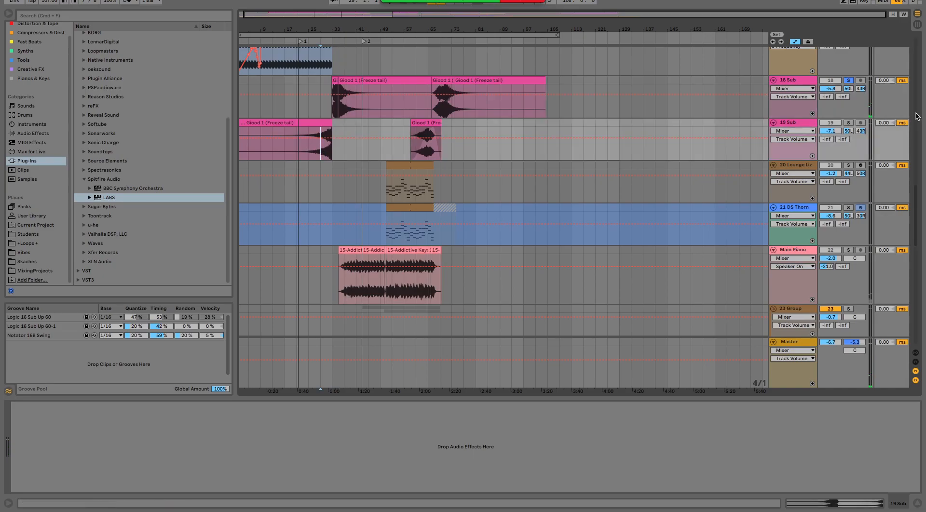
pyautogui.click(848, 122)
pyautogui.press('space')
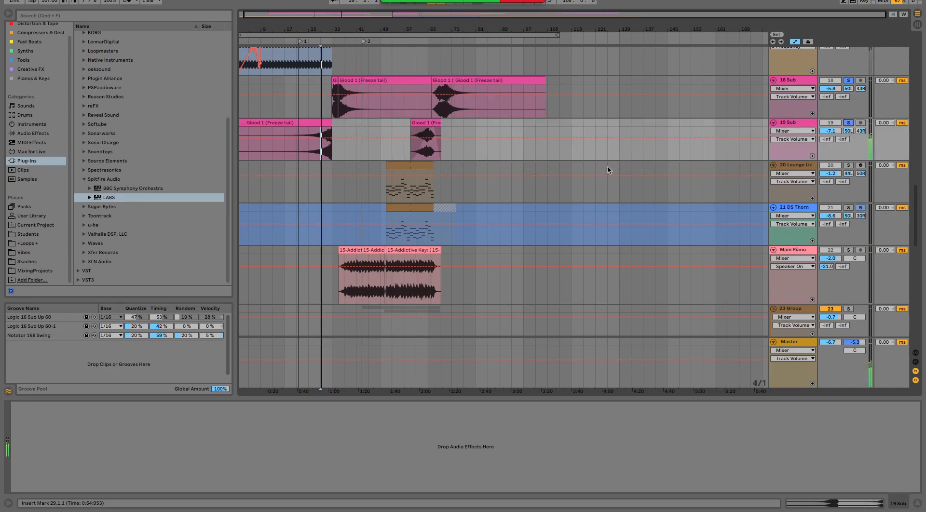
pyautogui.moveTo(334, 30); pyautogui.dragTo(354, 134)
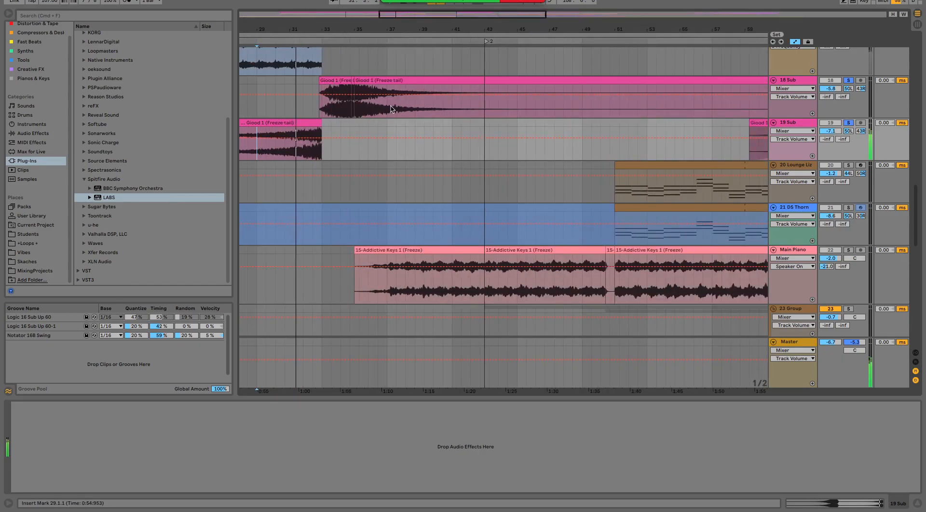
pyautogui.scroll(-2, 526, 260)
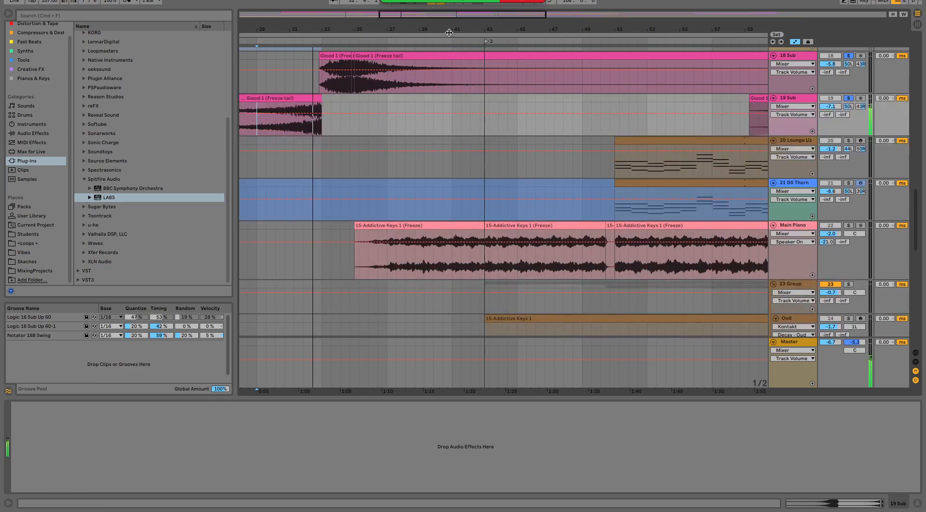
pyautogui.moveTo(446, 29); pyautogui.dragTo(360, 5)
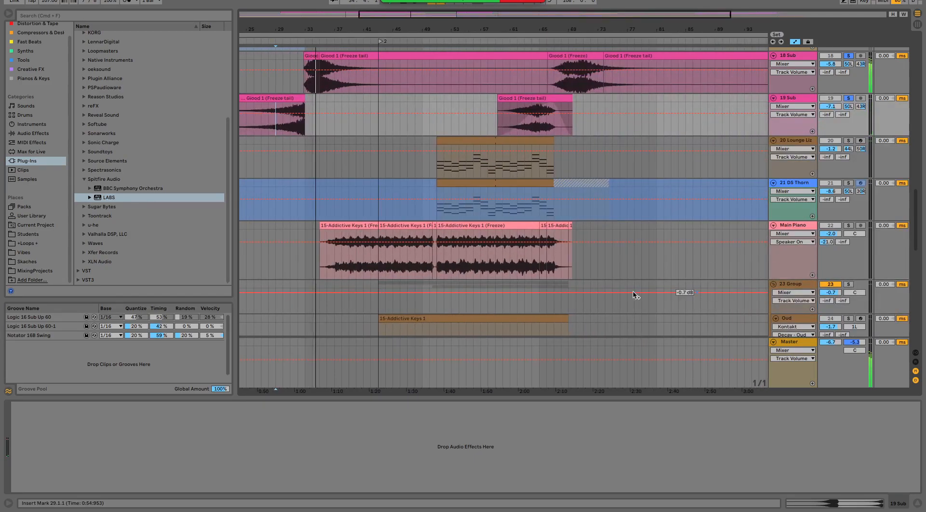
# - Show the instrument on the 20 Lounge Liz track and look over the tracks around it
pyautogui.scroll(-1, 635, 256)
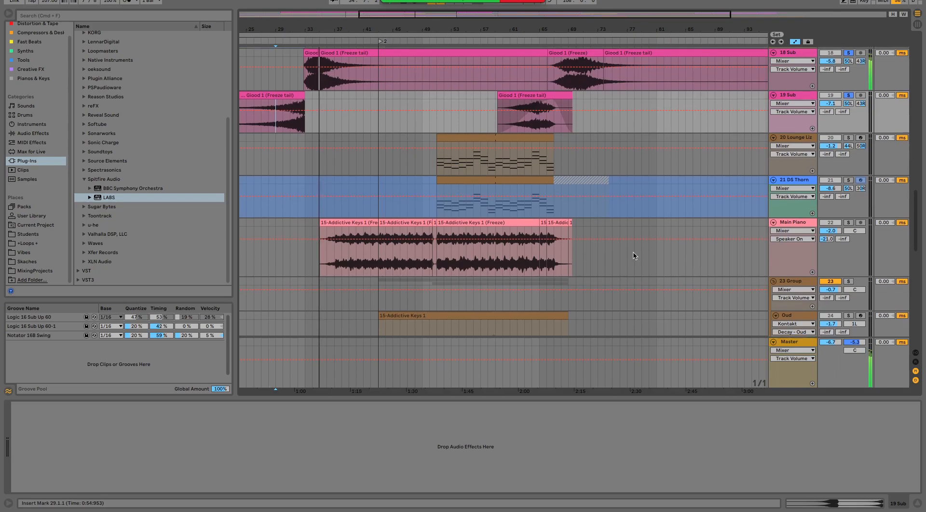
pyautogui.click(794, 140)
pyautogui.scroll(-5, 507, 244)
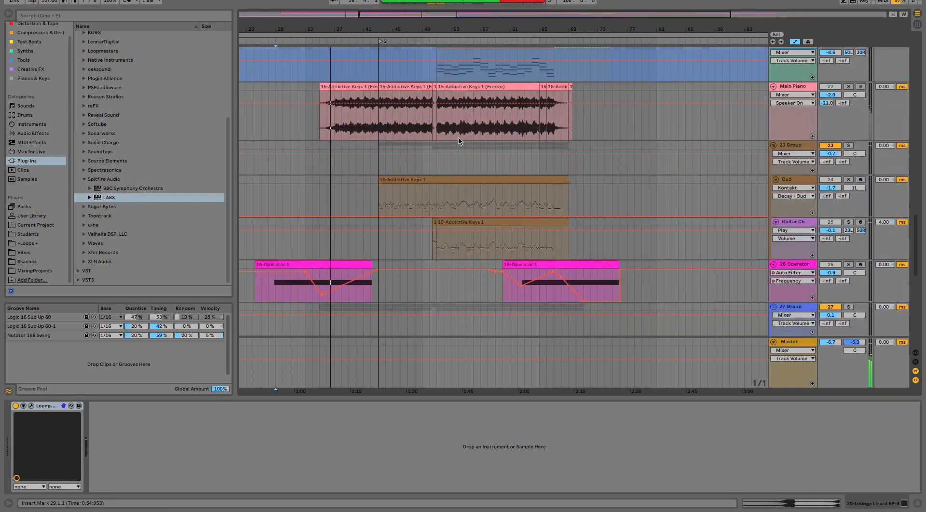
pyautogui.scroll(2, 461, 155)
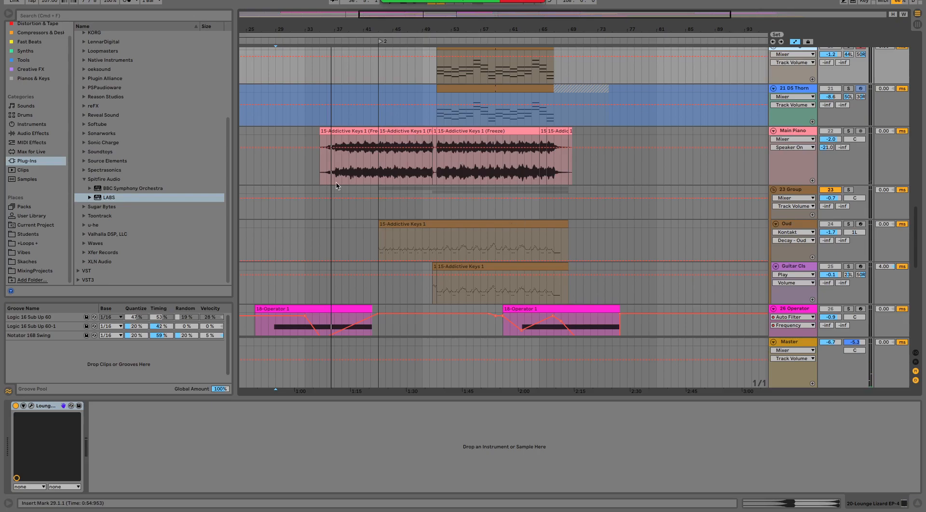
pyautogui.scroll(5, 283, 63)
pyautogui.moveTo(312, 30); pyautogui.dragTo(429, 29)
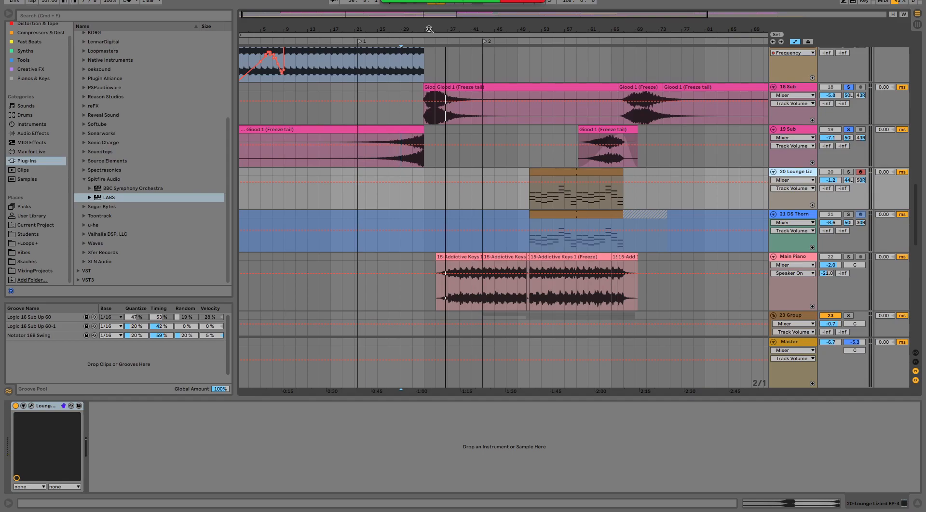
# - Extend the long Good 1 (Freeze tail) clip on 18 Sub back over the short clip before it, and place the insert mark at bar 35
pyautogui.click(452, 85)
pyautogui.moveTo(453, 84); pyautogui.dragTo(430, 92)
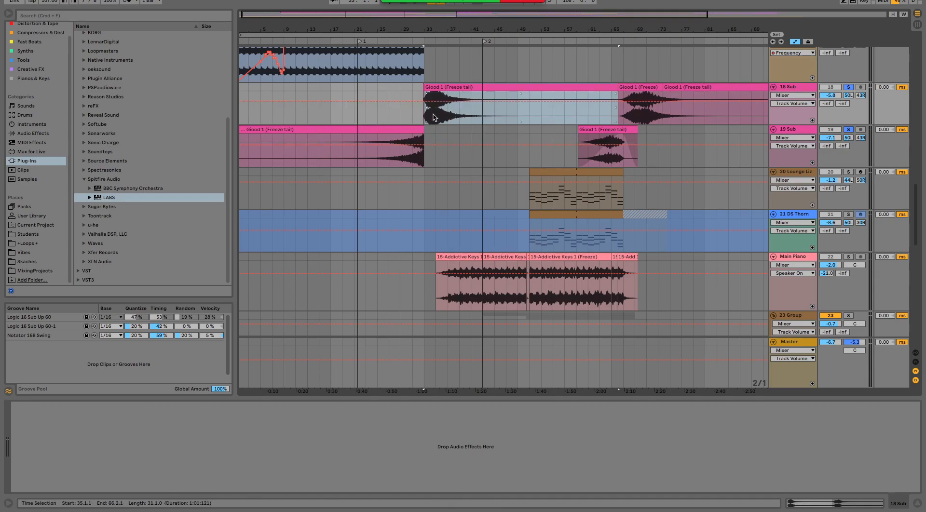
pyautogui.click(411, 156)
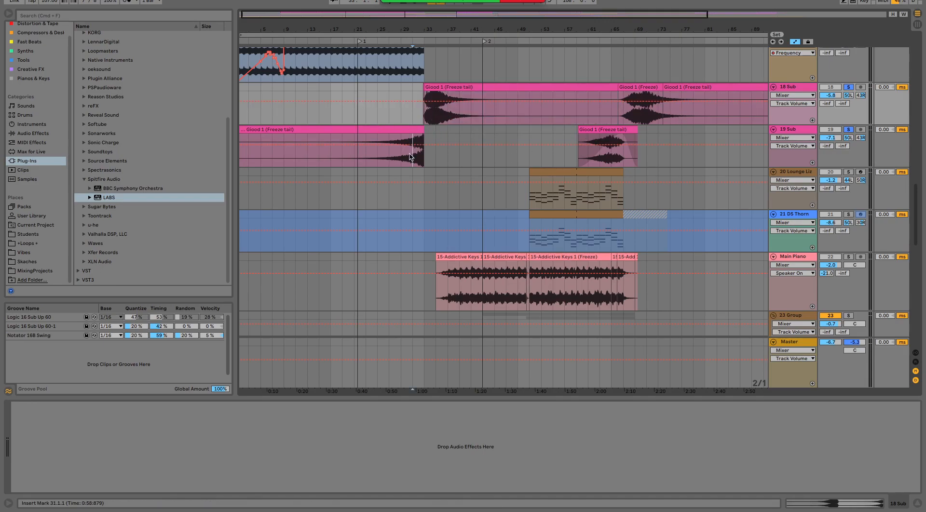
pyautogui.click(438, 112)
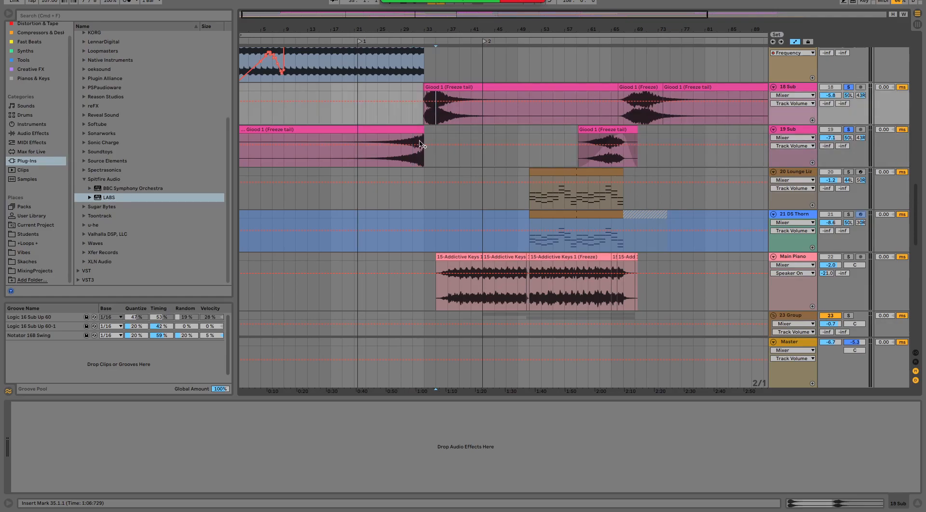
# - Play the second transition between the 19 Sub and 18 Sub clips from bar 63
pyautogui.moveTo(421, 28); pyautogui.dragTo(530, 69)
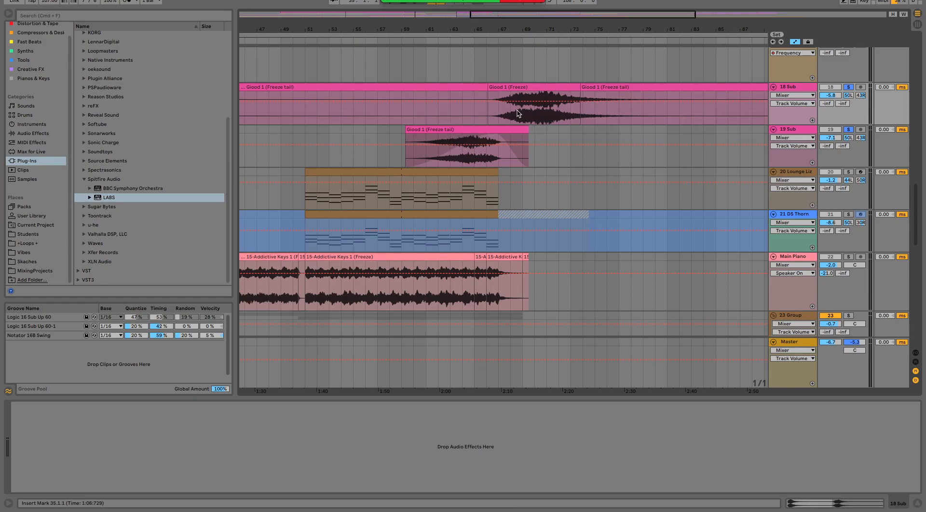
pyautogui.click(450, 159)
pyautogui.press('space')
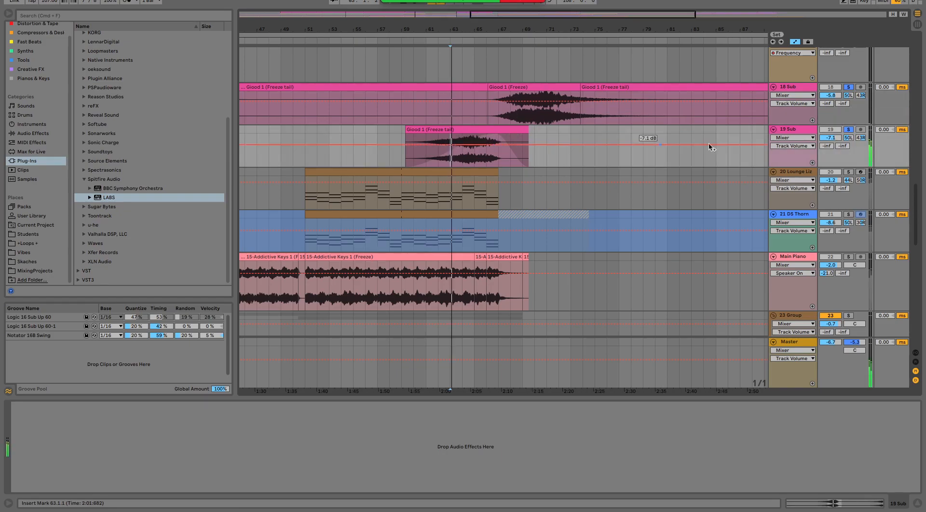
pyautogui.moveTo(533, 29); pyautogui.dragTo(533, 21)
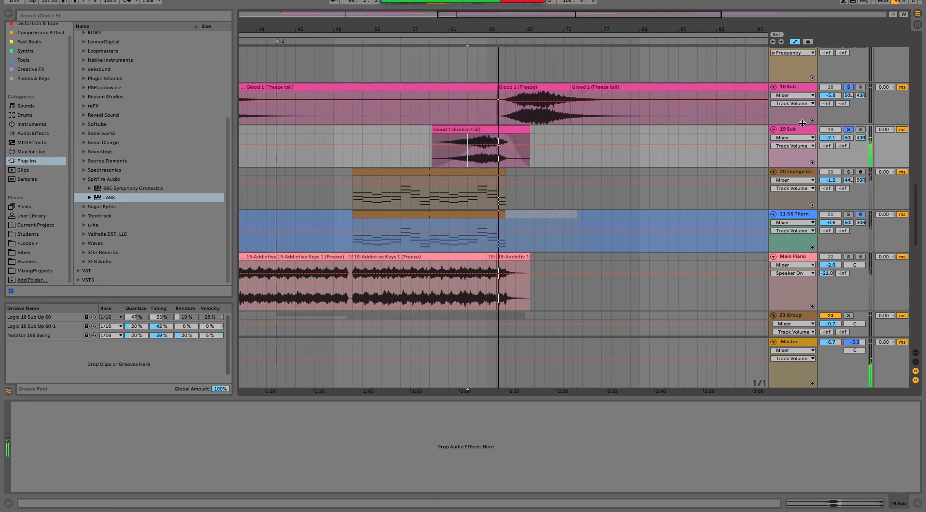
pyautogui.moveTo(537, 29); pyautogui.dragTo(508, 27)
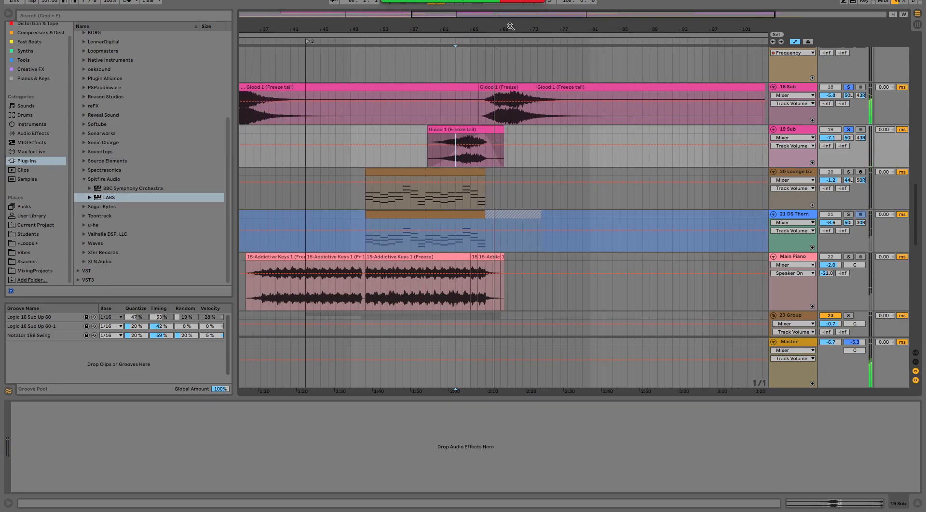
pyautogui.moveTo(465, 28); pyautogui.dragTo(512, 17)
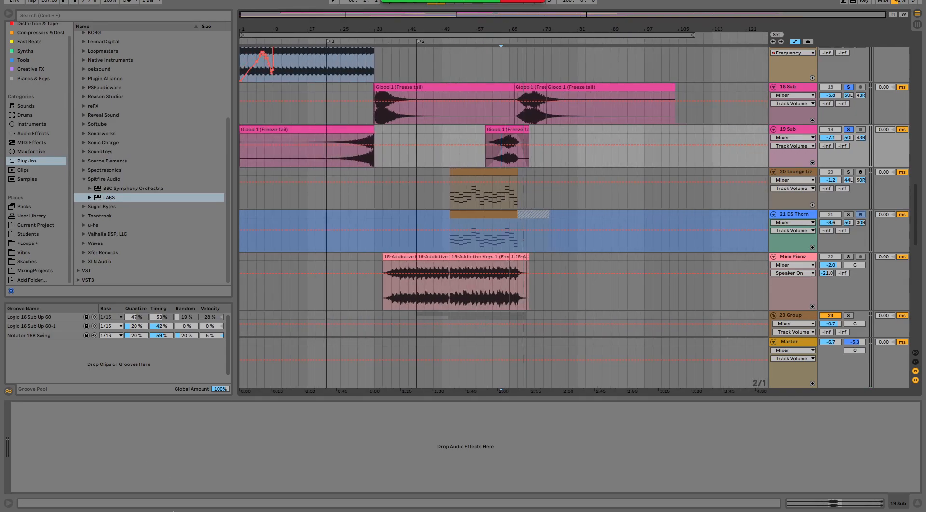
# - Select the first 15-Addictive Keys 1 (Freeze) clip on the Main Piano track
pyautogui.moveTo(170, 505)
pyautogui.scroll(-5, 461, 264)
pyautogui.scroll(2, 461, 263)
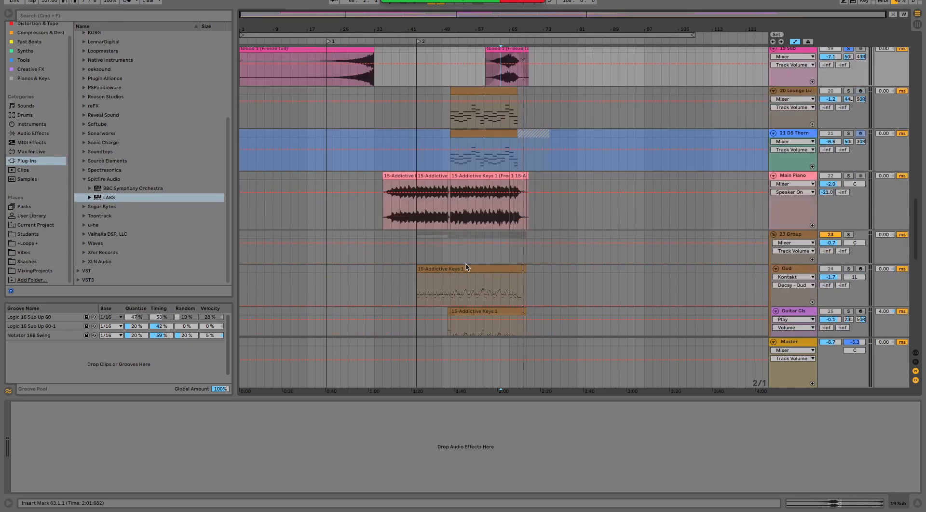
pyautogui.click(400, 176)
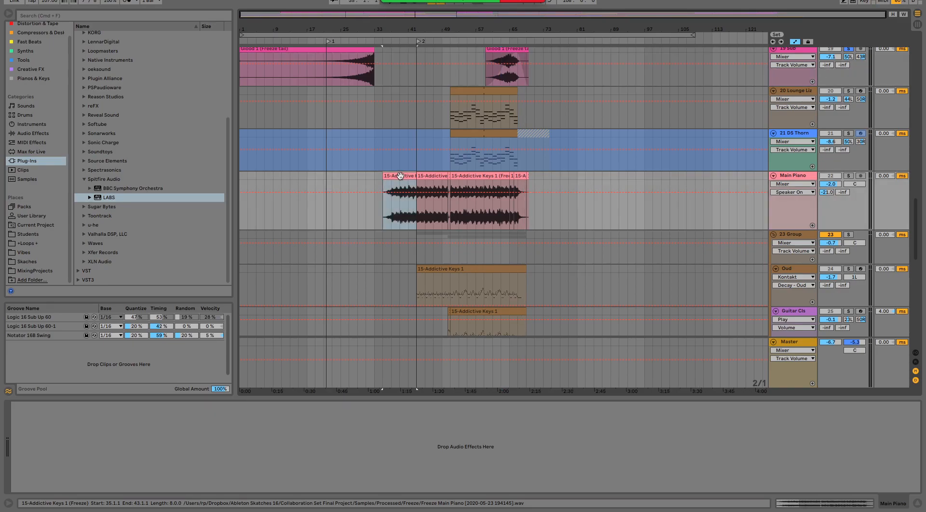
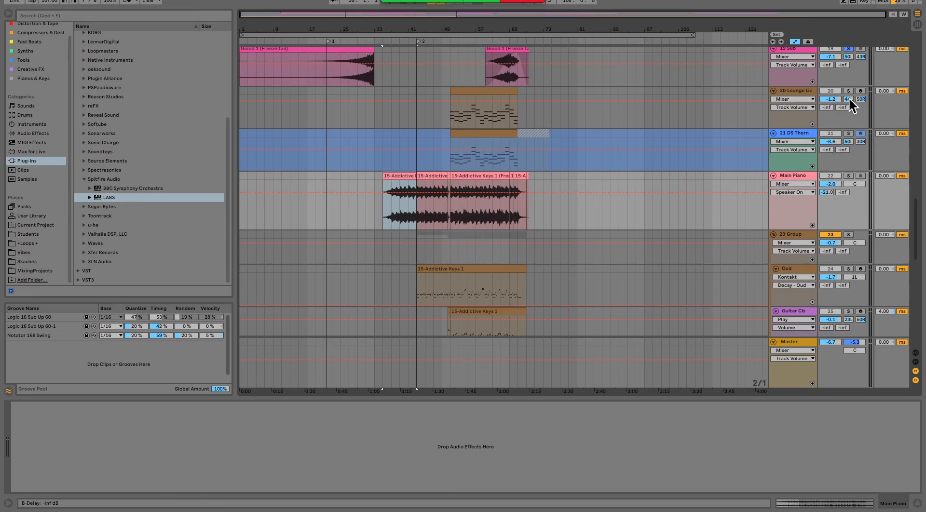
# - Solo the Main Piano track instead of 19 Sub and play its 15-Addictive Keys 1 clips from bar 35 and again from bar 39
pyautogui.click(849, 49)
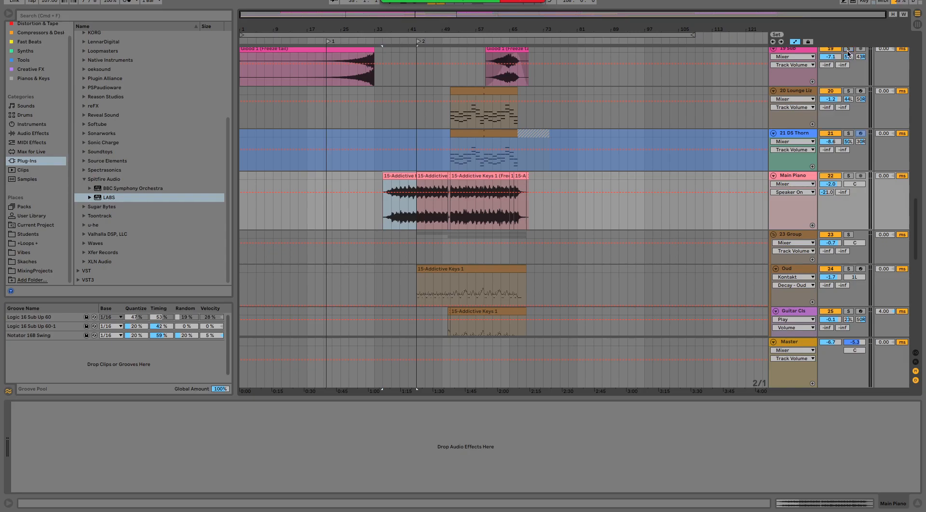
pyautogui.click(848, 176)
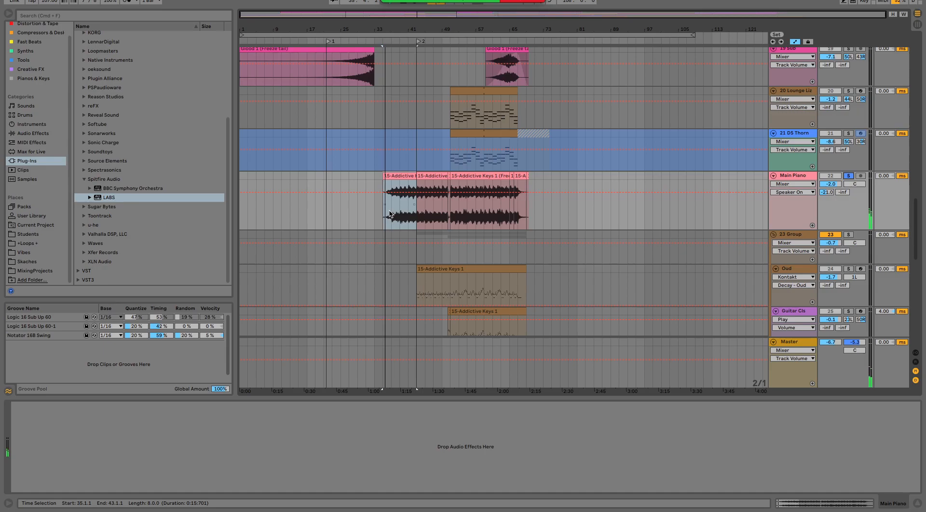
pyautogui.moveTo(399, 32); pyautogui.dragTo(398, 44)
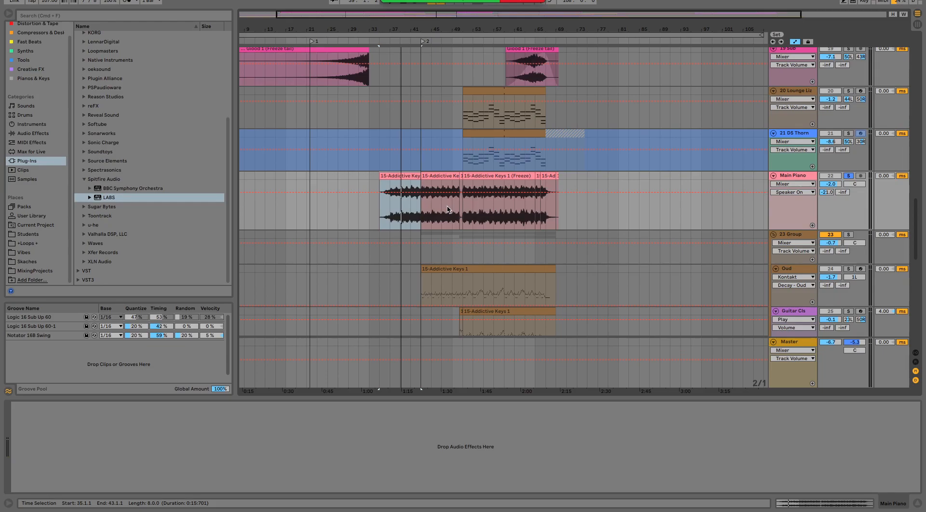
pyautogui.click(468, 90)
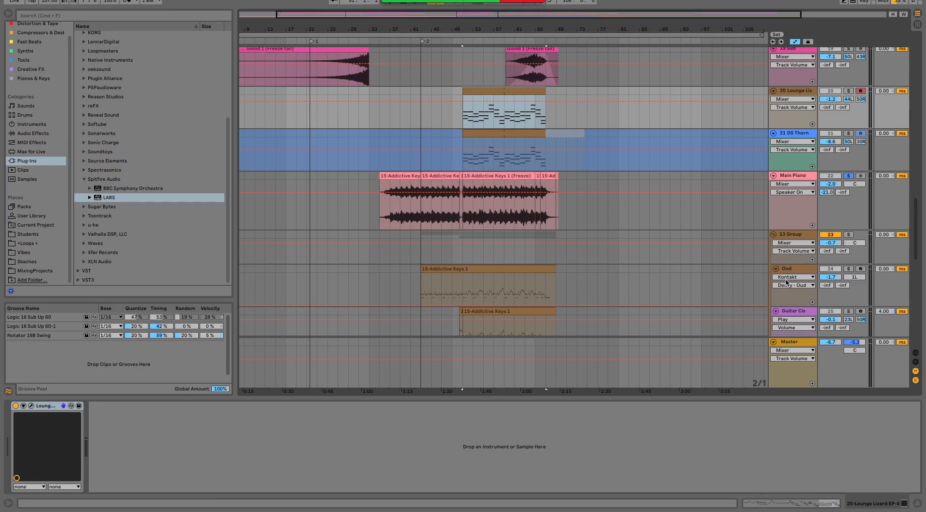
pyautogui.click(401, 218)
pyautogui.press('space')
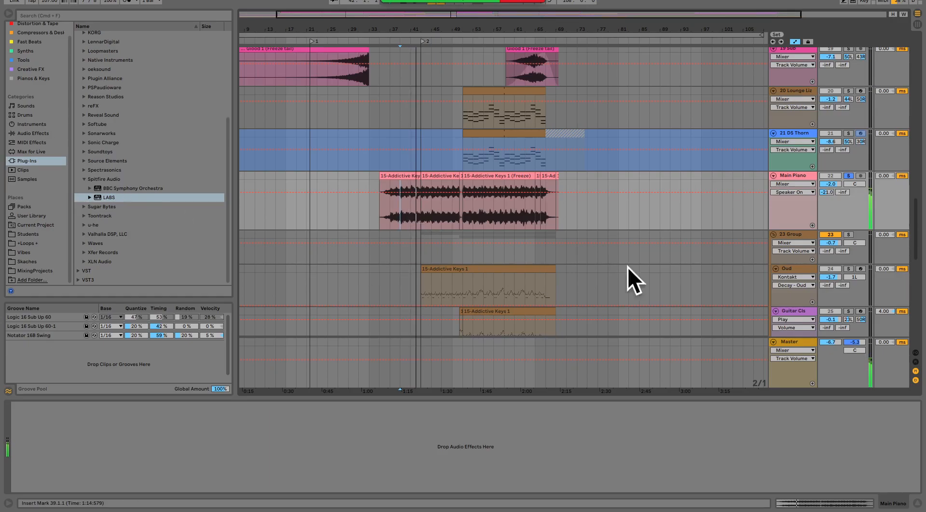
# - Add the 23 Group to the solo, then solo only its Oud track and play it from bar 49
pyautogui.click(849, 235)
pyautogui.scroll(-1, 793, 278)
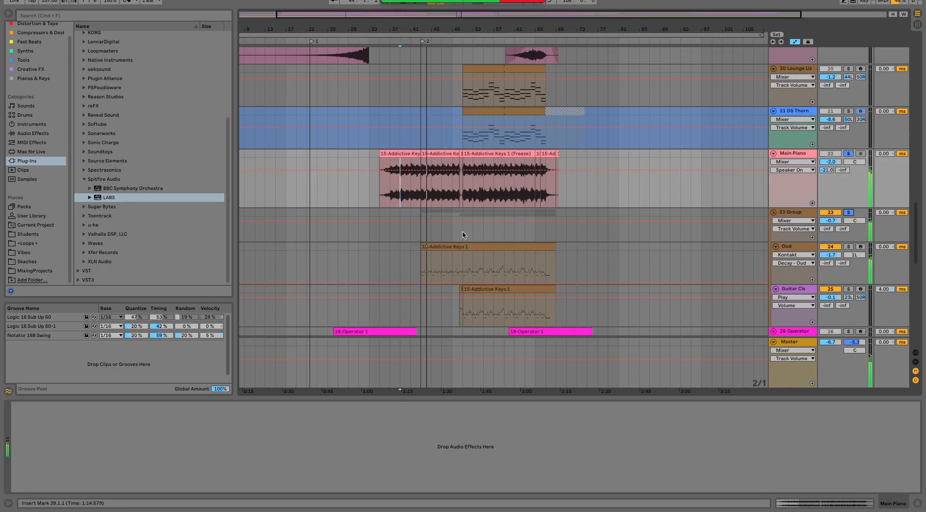
pyautogui.scroll(-3, 605, 268)
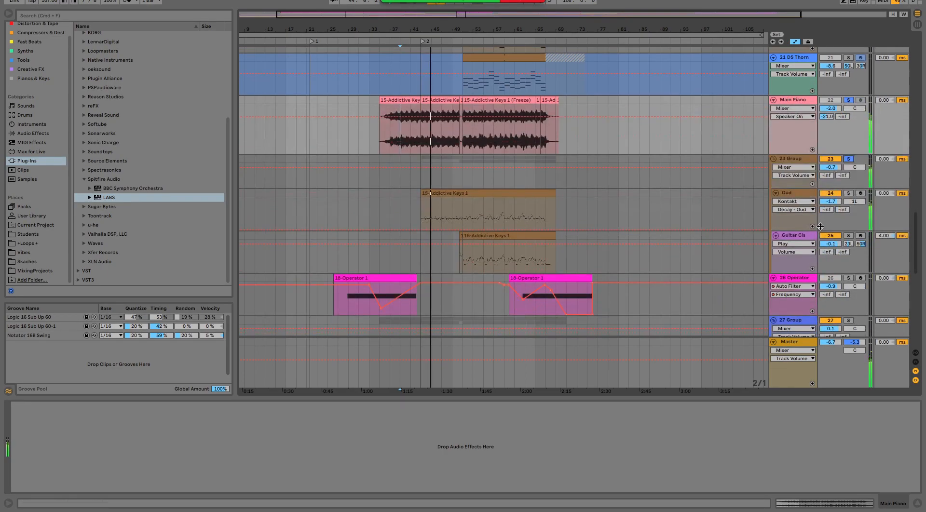
pyautogui.click(849, 193)
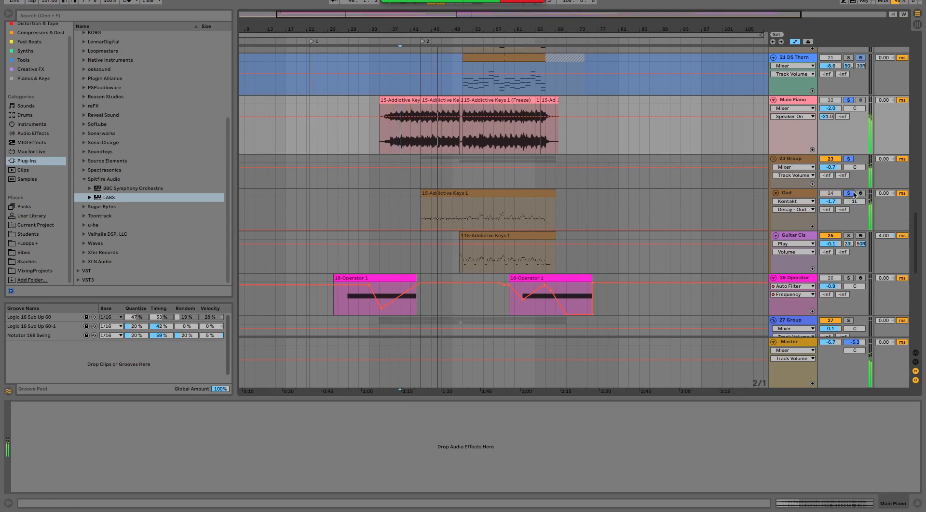
pyautogui.click(452, 219)
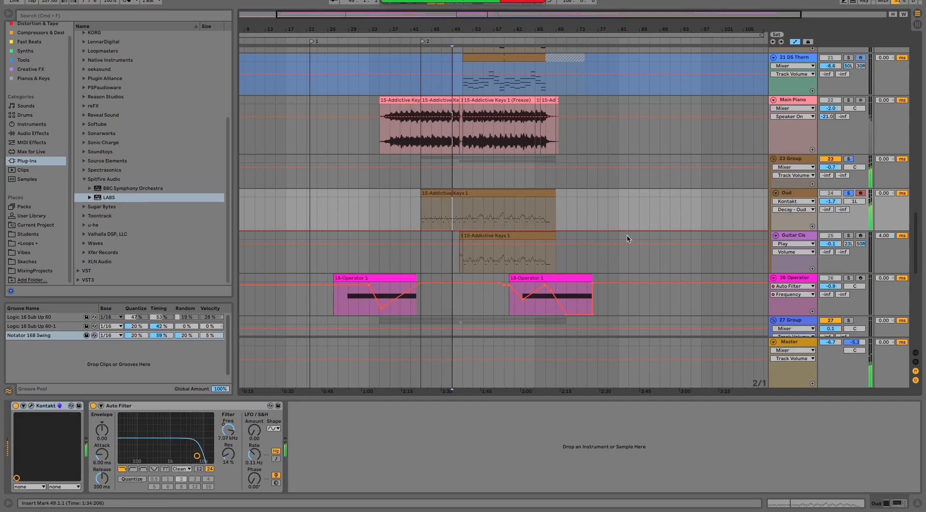
# - Solo the Guitar track in the 23 Group, play it from bar 57, and add the Oud and Main Piano tracks to the solo
pyautogui.click(849, 236)
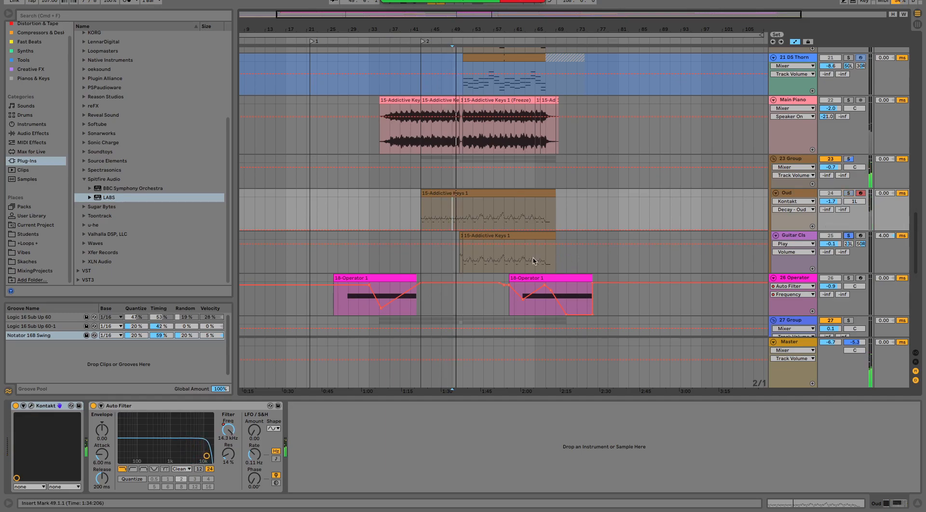
pyautogui.click(494, 257)
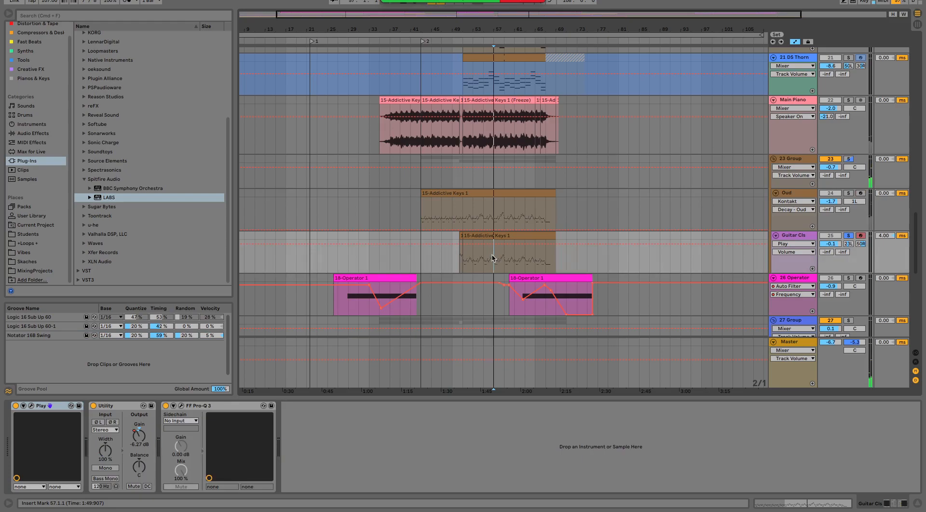
pyautogui.keyDown('super'); pyautogui.click(848, 193); pyautogui.keyUp('super')
pyautogui.keyDown('super'); pyautogui.click(849, 100); pyautogui.keyUp('super')
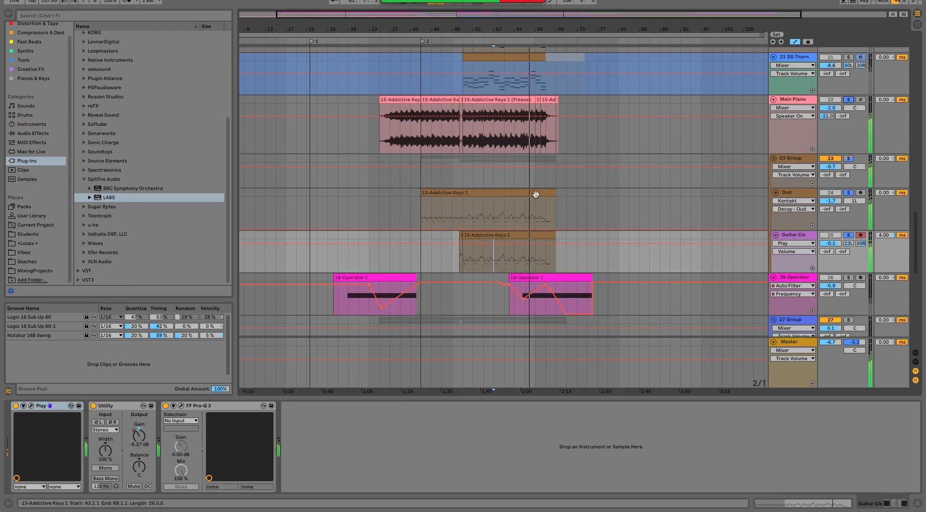
# - Place the insert mark at bar 59 on 20 Lounge Liz, add that track to the solo and play from there
pyautogui.scroll(10, 535, 194)
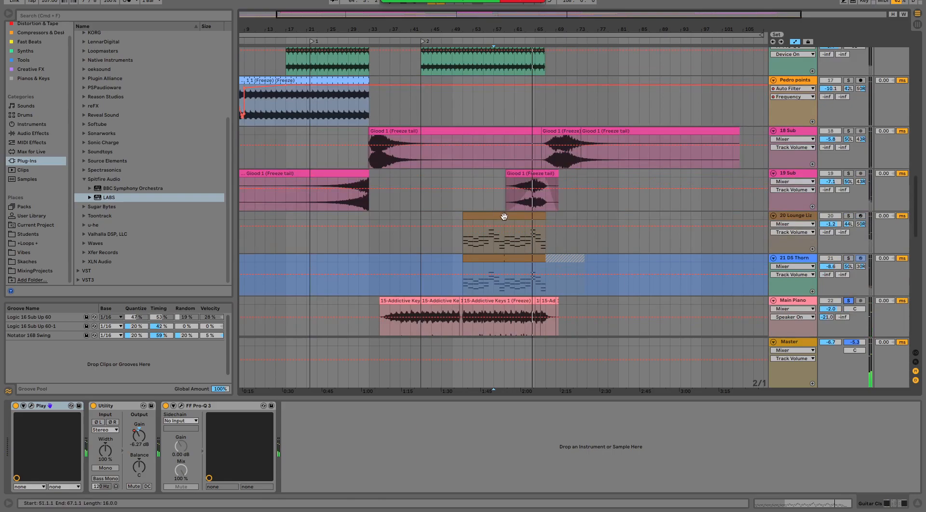
pyautogui.click(504, 244)
pyautogui.scroll(-4, 893, 151)
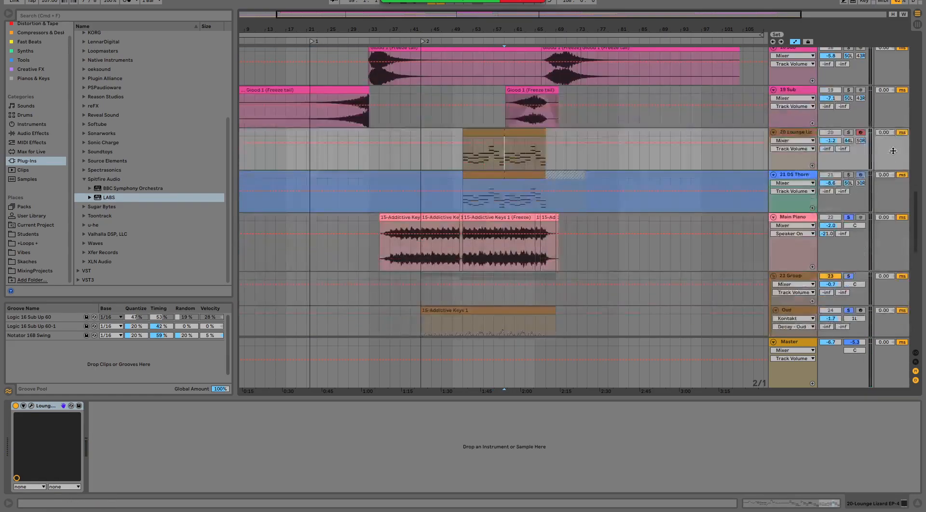
pyautogui.click(848, 133)
pyautogui.press('space')
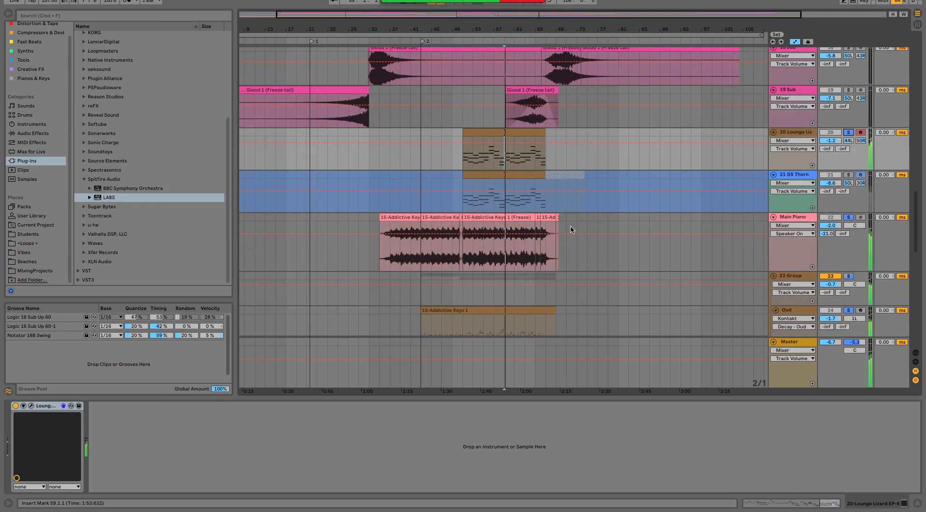
# - Add the 21 DS Thorn track and the whole 23 Group to the solo during playback
pyautogui.scroll(-6, 579, 227)
pyautogui.scroll(3, 556, 246)
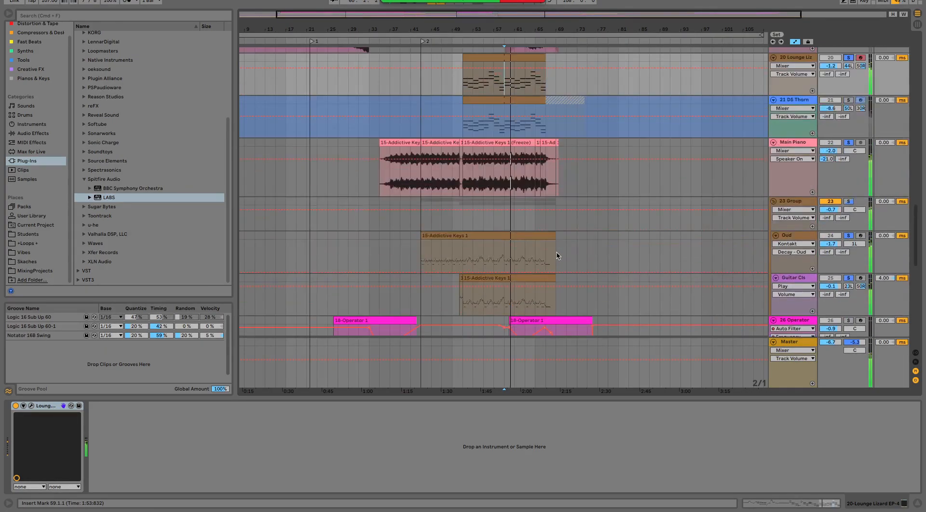
pyautogui.scroll(1, 557, 256)
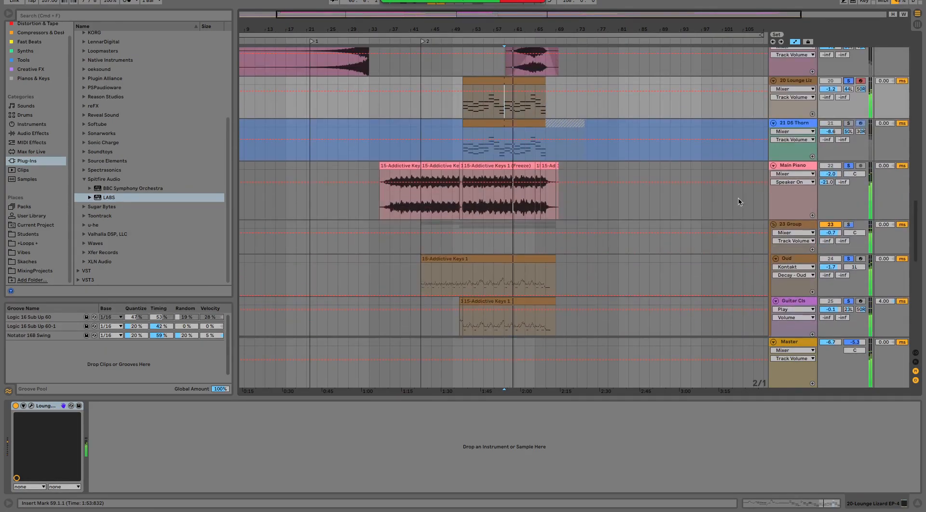
pyautogui.click(849, 123)
pyautogui.scroll(-1, 855, 160)
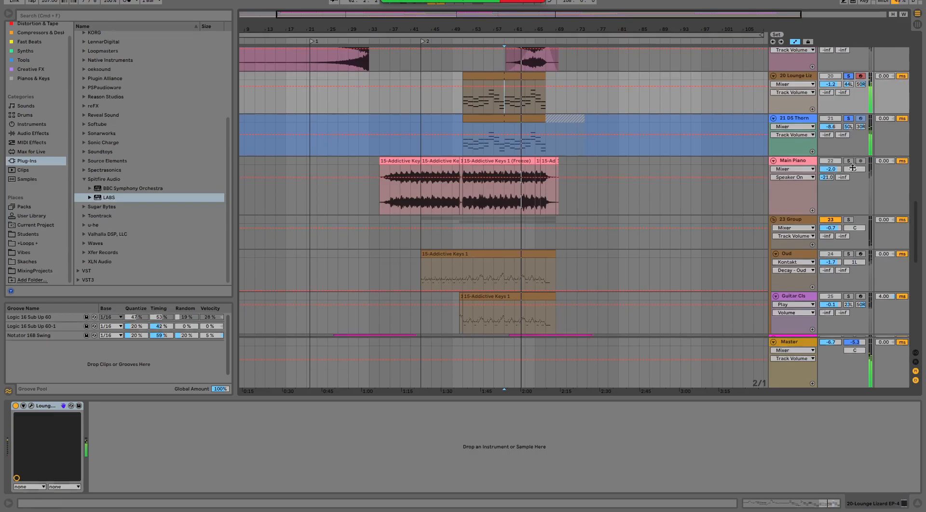
pyautogui.click(849, 219)
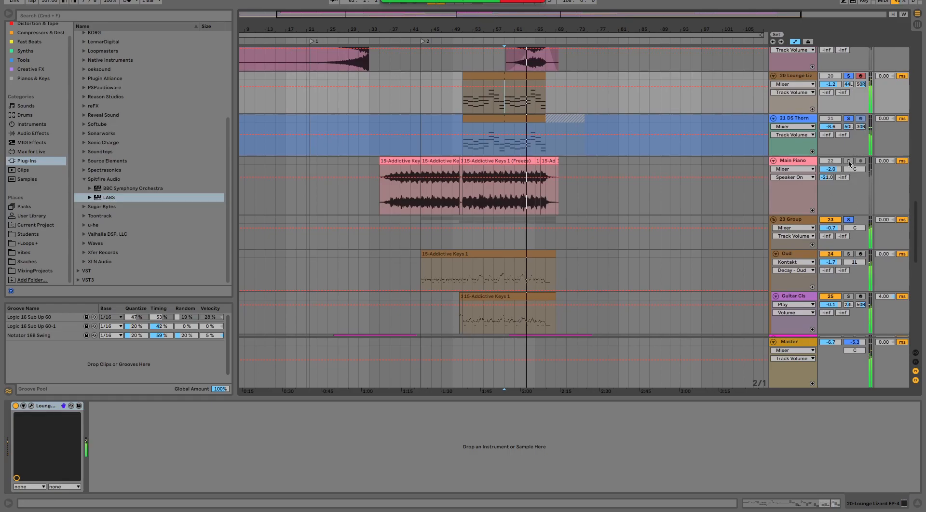
# - Look over the tracks from 19 Sub down to the LABS tracks around bar 65 while the soloed section plays
pyautogui.scroll(1, 642, 207)
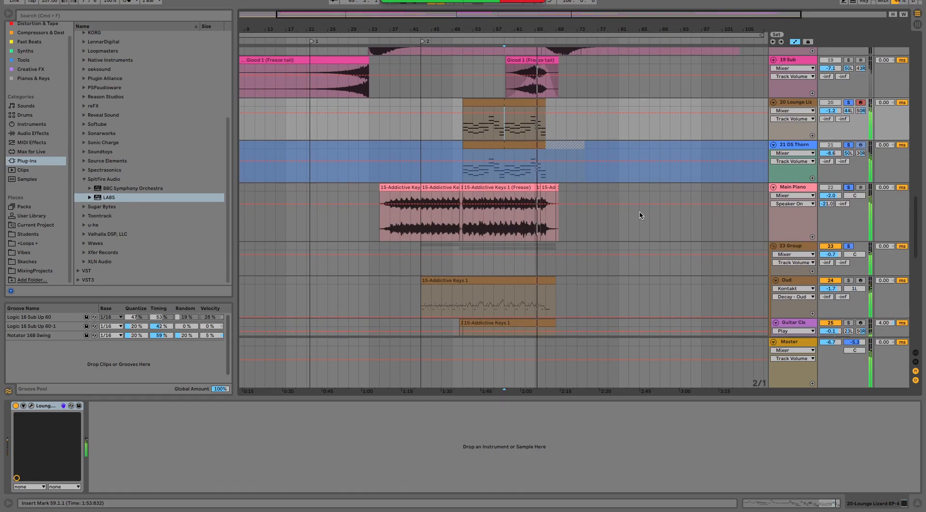
pyautogui.scroll(-5, 640, 215)
pyautogui.scroll(-10, 641, 215)
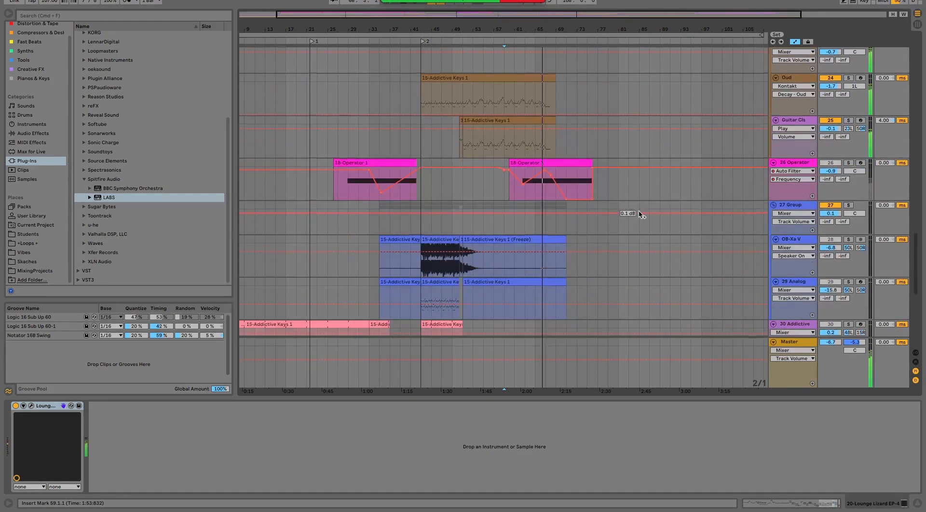
pyautogui.scroll(-12, 639, 212)
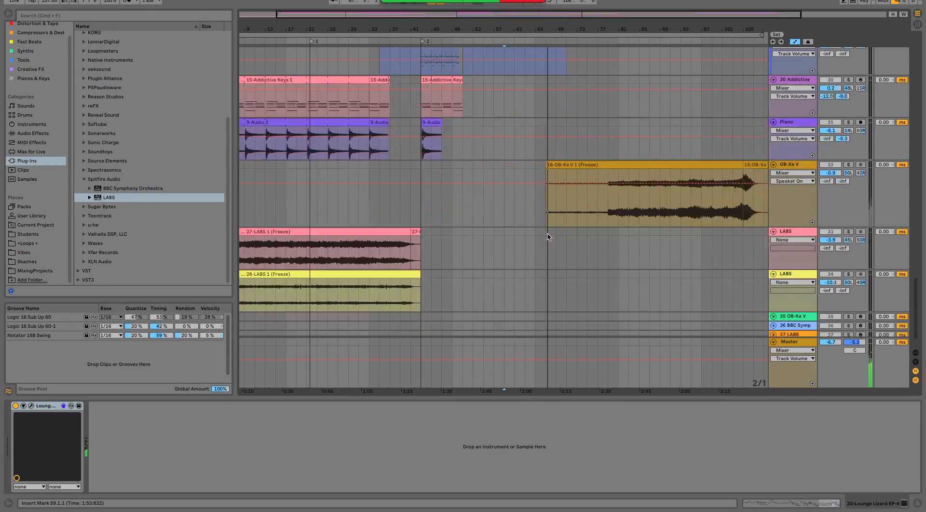
pyautogui.scroll(20, 550, 265)
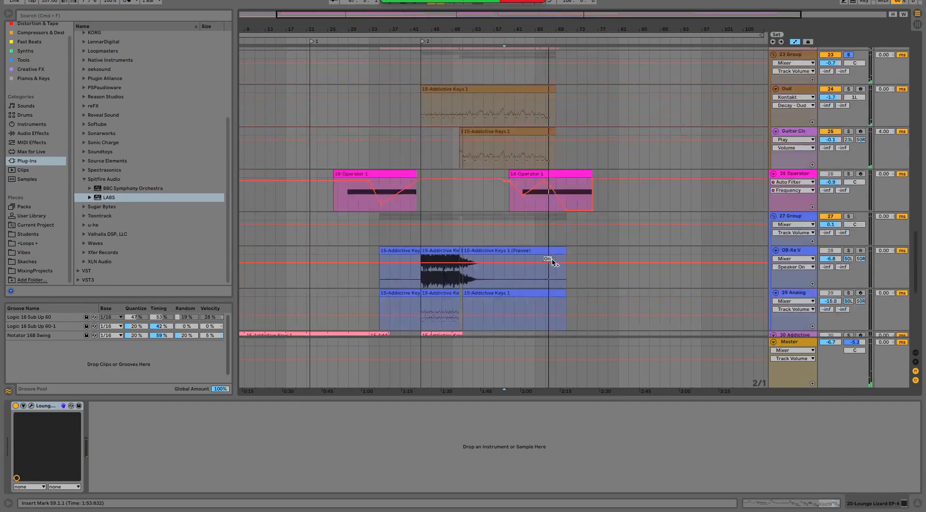
pyautogui.scroll(5, 553, 266)
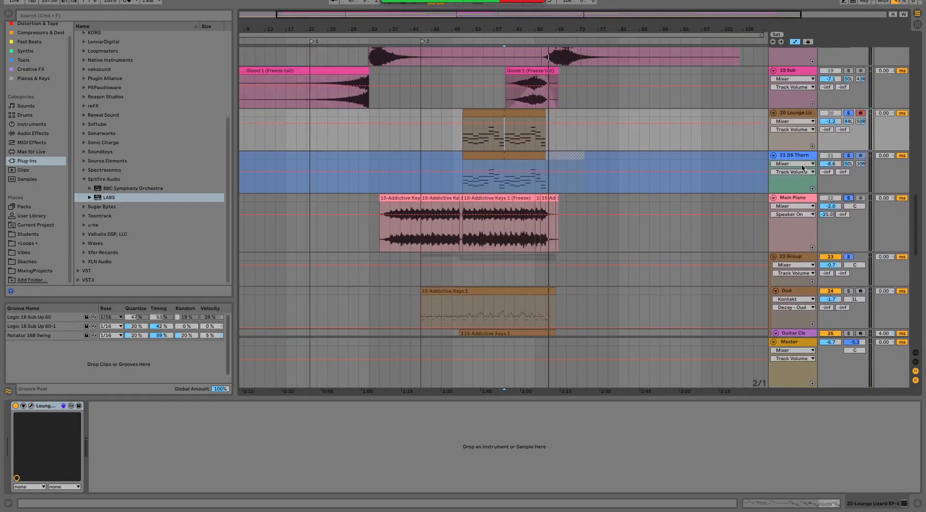
# - Select the 21 DS Thorn track, solo it alone and play it from bar 59
pyautogui.click(801, 159)
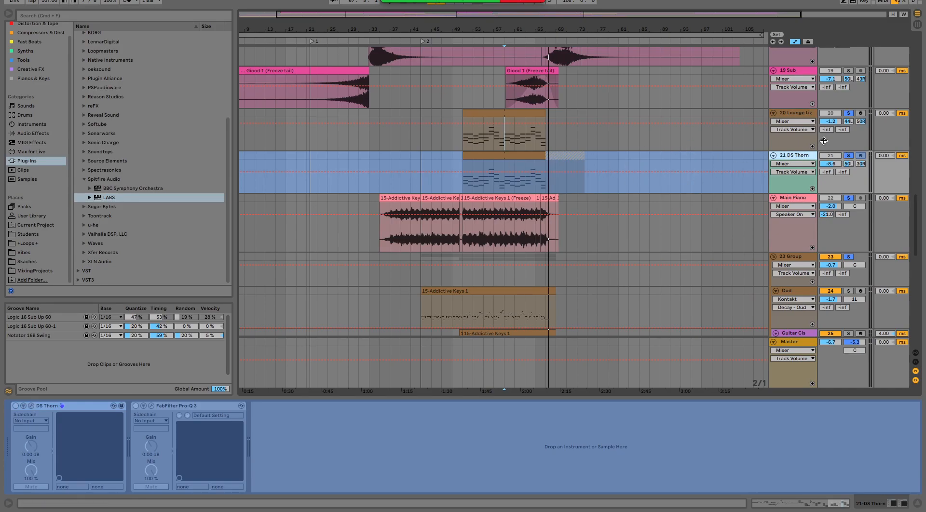
pyautogui.click(848, 155)
pyautogui.press('space')
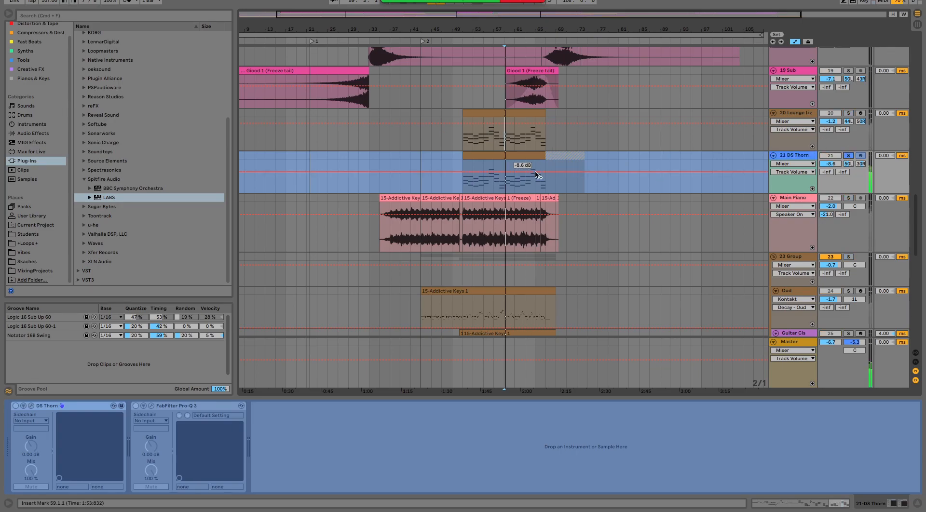
# - Stop playback and unfreeze the 21 DS Thorn track
pyautogui.click(799, 157)
pyautogui.press('space')
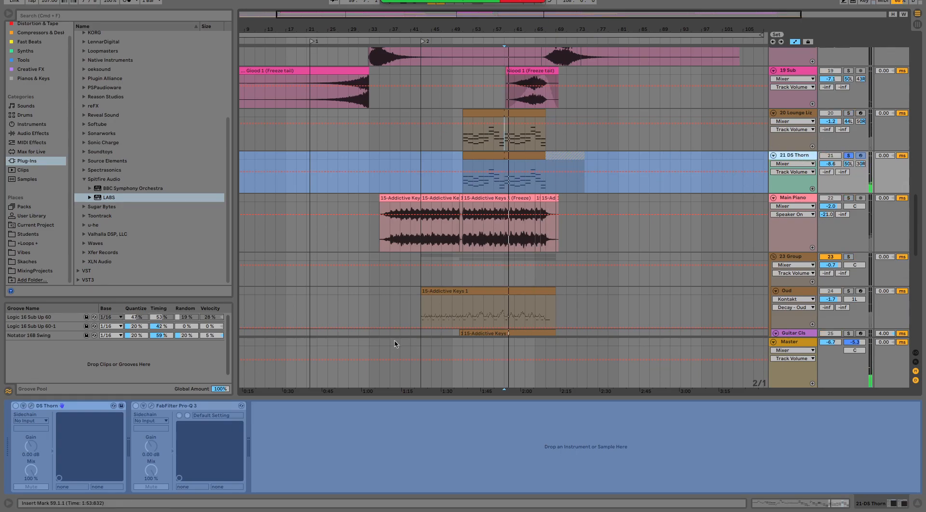
pyautogui.rightClick(805, 159)
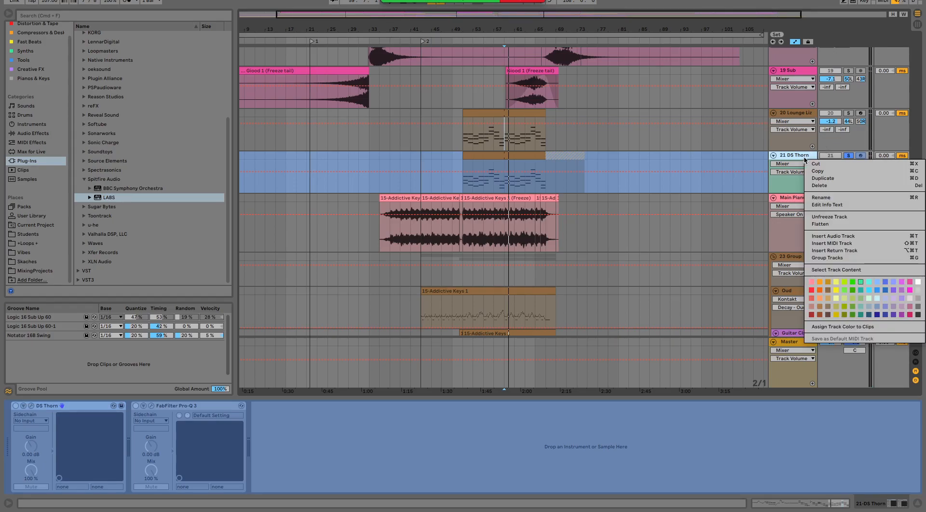
pyautogui.click(843, 218)
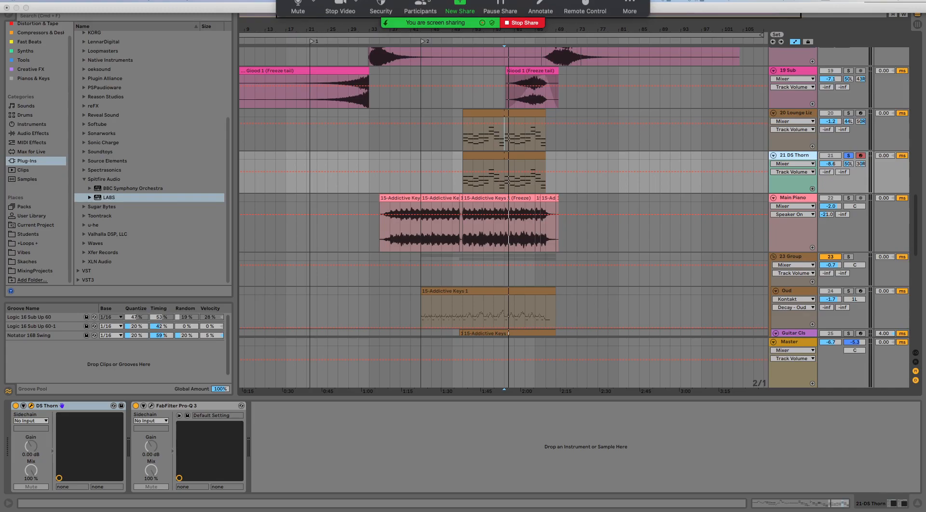
# - Open the second window with the Session view and return to the Arrangement view
pyautogui.click(124, 0)
pyautogui.click(124, 0)
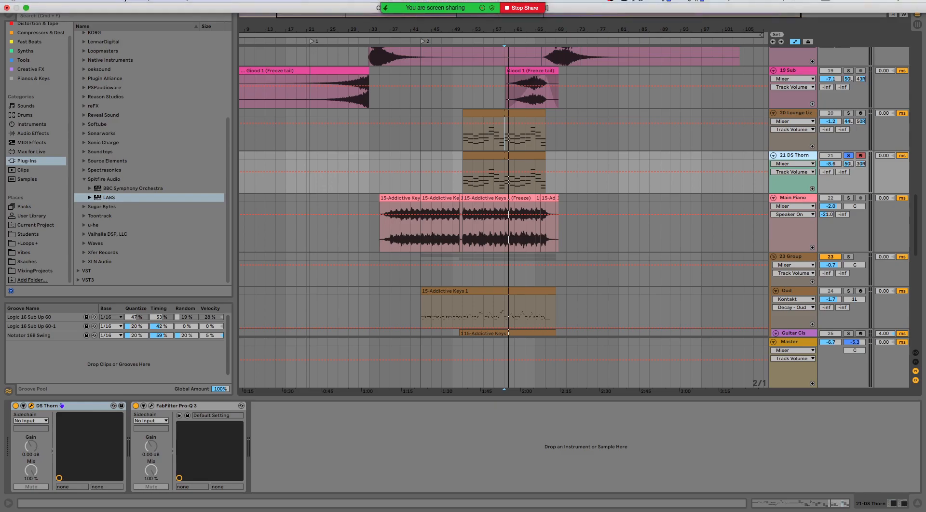
pyautogui.click(125, 1)
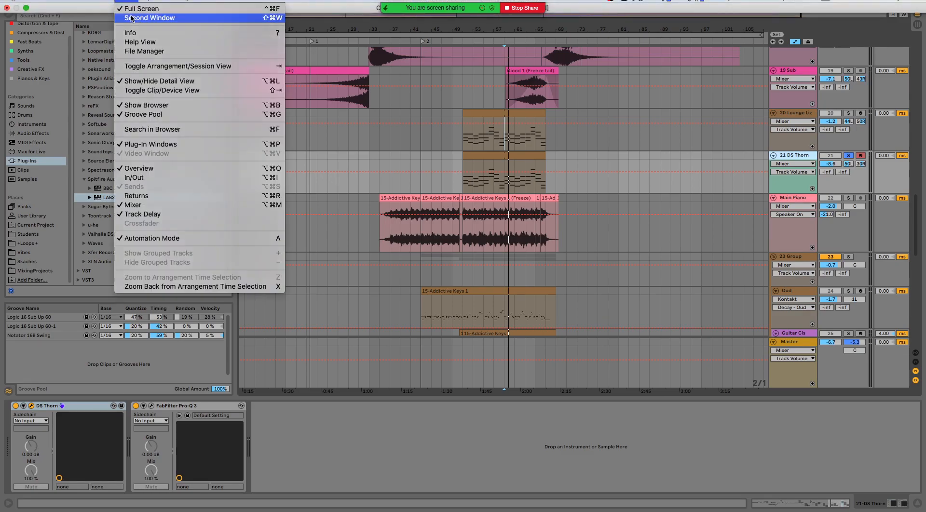
pyautogui.click(132, 18)
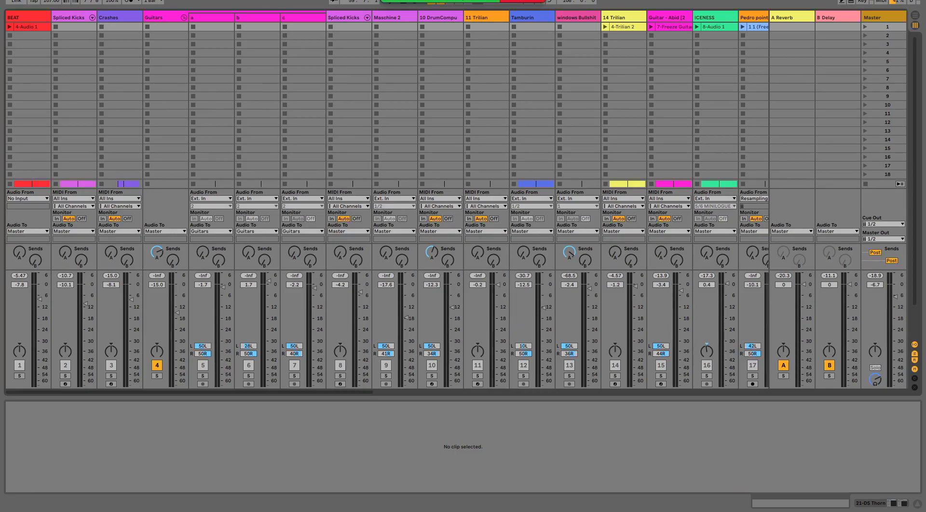
pyautogui.hotkey('ctrl', 'Left')
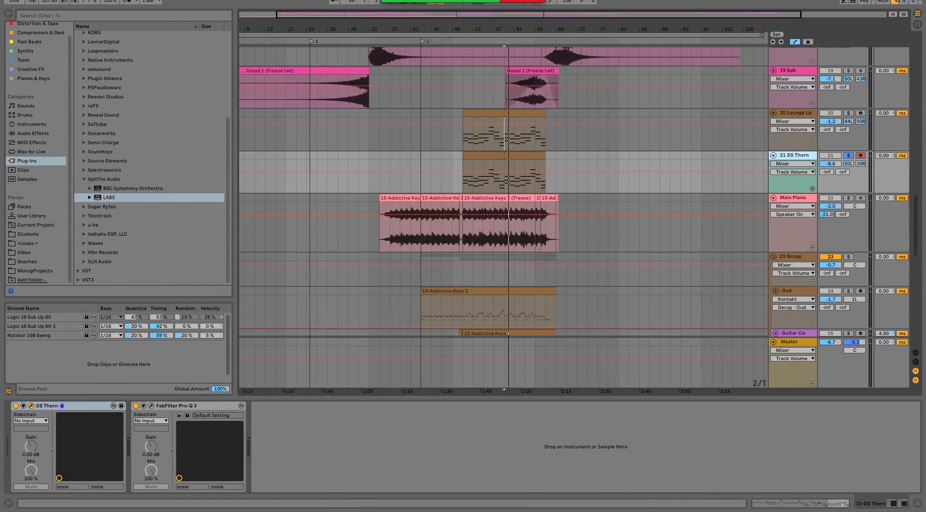
# - Bring up the Thorn plug-in window of 21 DS Thorn, move it clear of the browser, and search the browser for "tantra"
pyautogui.moveTo(0, 94); pyautogui.dragTo(498, 27)
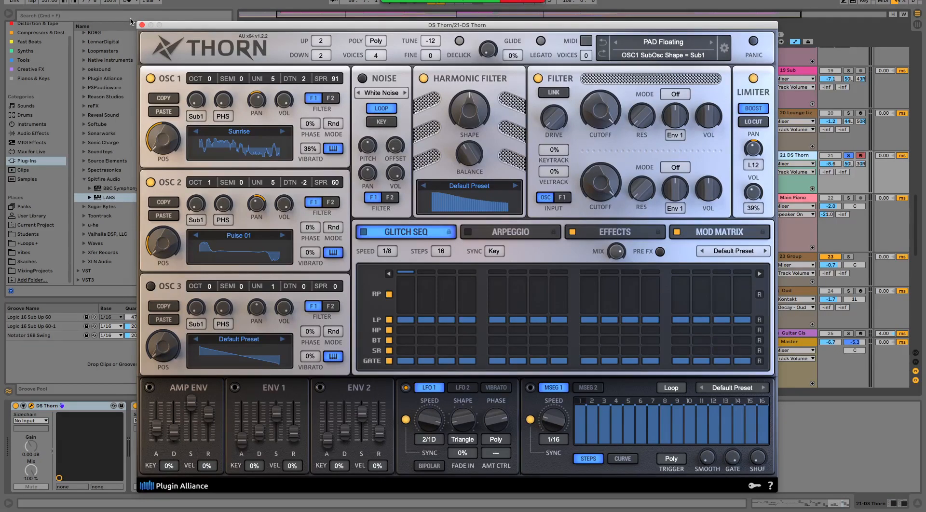
pyautogui.moveTo(174, 28); pyautogui.dragTo(265, 68)
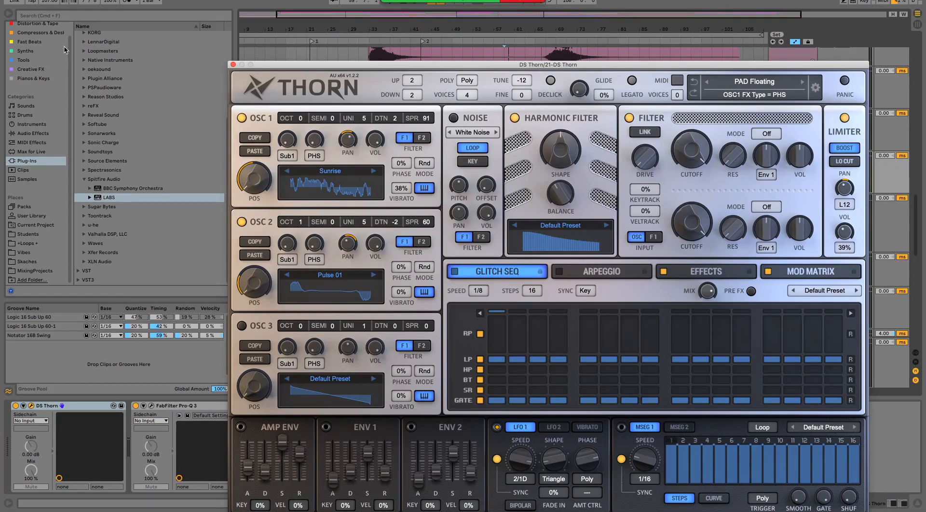
pyautogui.press('super+f')
pyautogui.write('tantra')
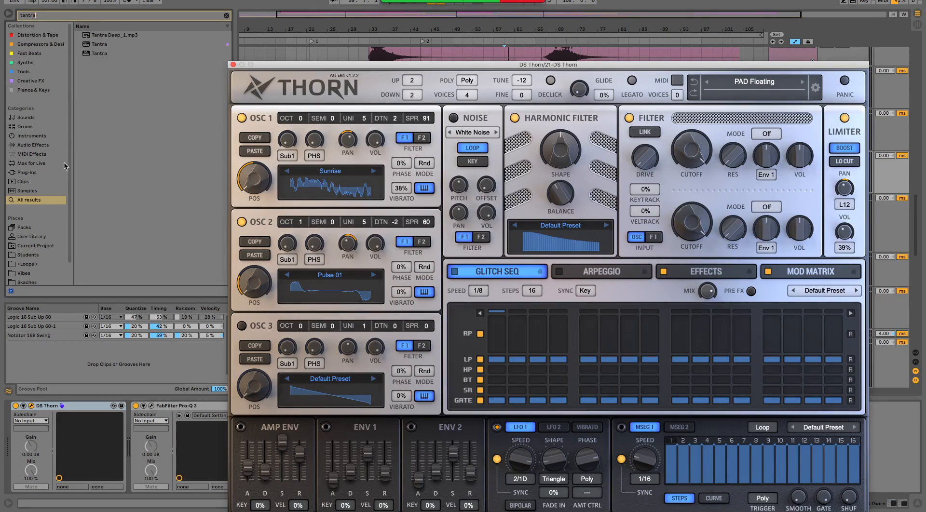
# - Load the Tantra plug-in onto the 20 Lounge Lizard track and shift its window aside
pyautogui.click(95, 45)
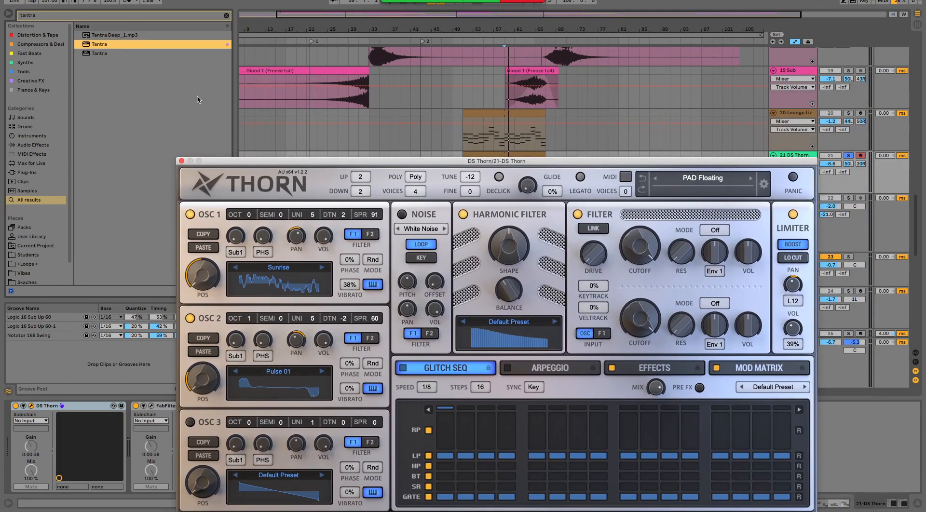
pyautogui.moveTo(96, 44); pyautogui.dragTo(797, 133)
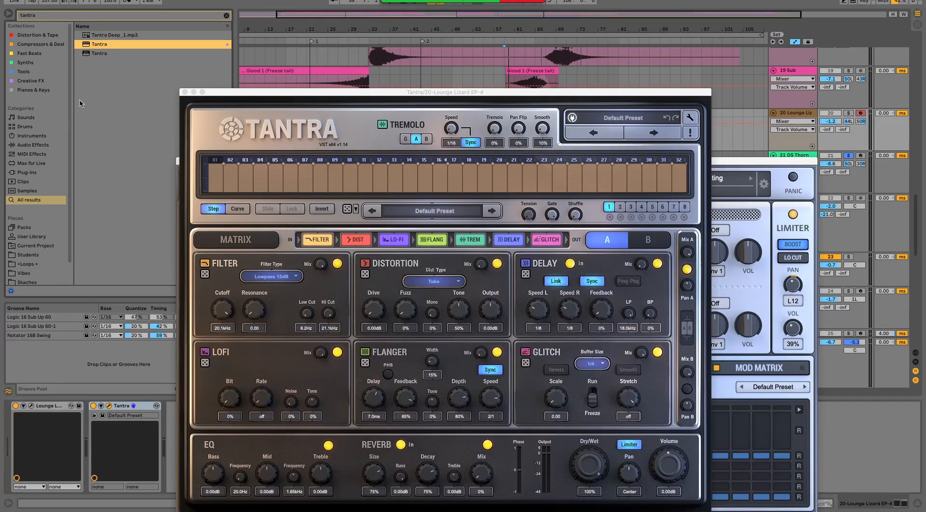
pyautogui.moveTo(399, 95); pyautogui.dragTo(487, 86)
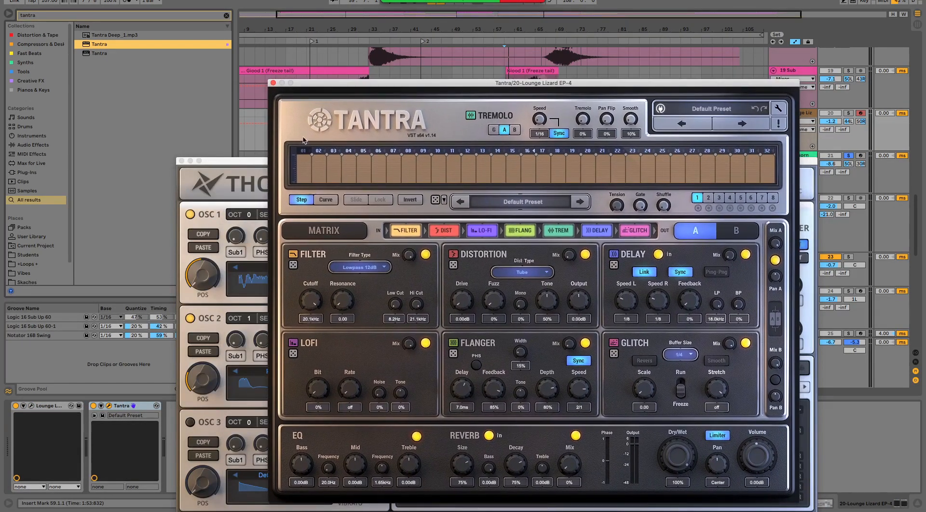
# - Close the Tantra window and move the Thorn window down clear of the arrangement tracks
pyautogui.rightClick(222, 167)
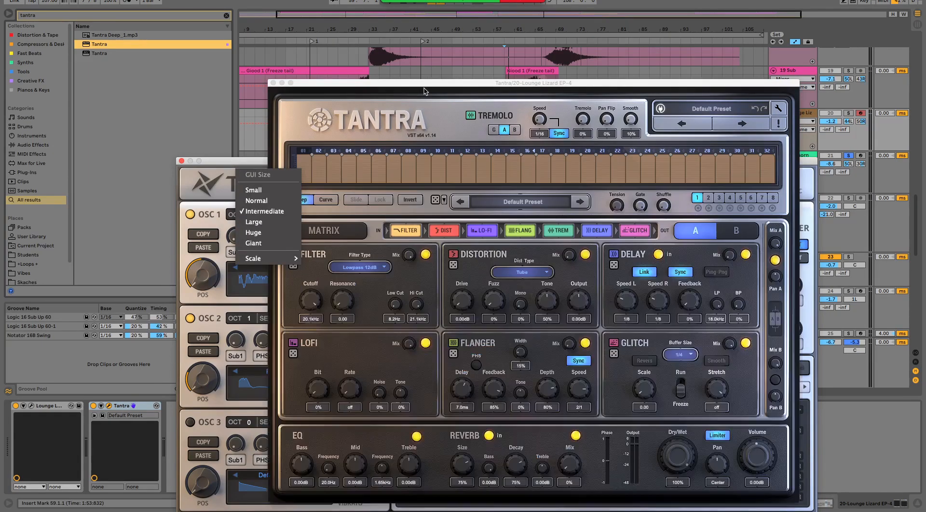
pyautogui.click(253, 155)
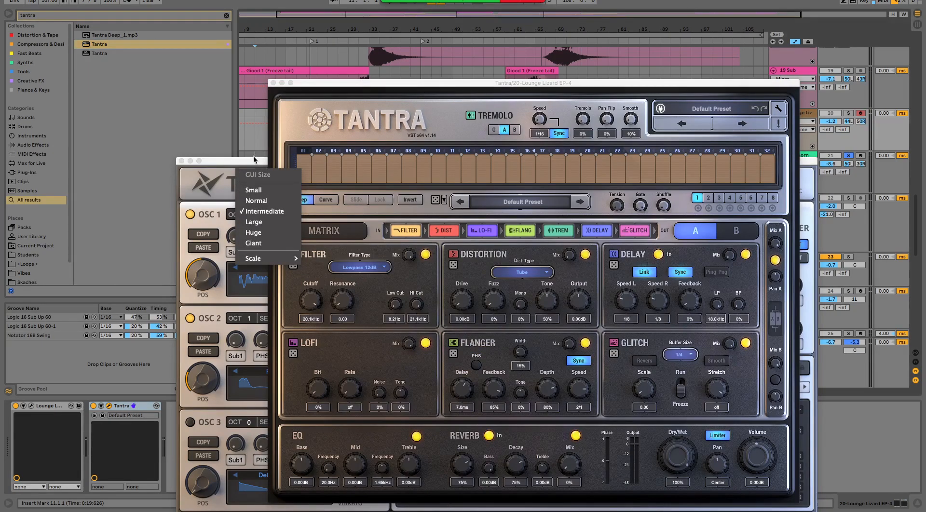
pyautogui.click(254, 160)
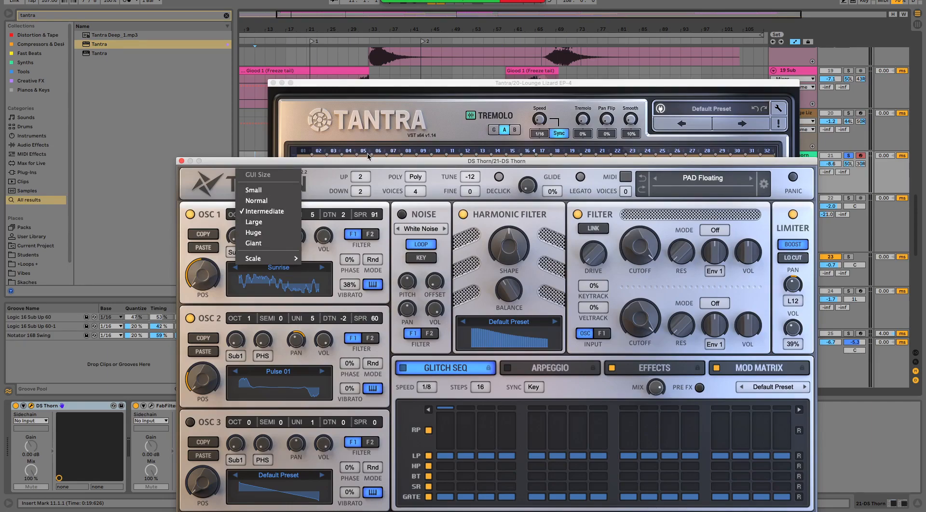
pyautogui.click(364, 146)
pyautogui.click(223, 289)
pyautogui.moveTo(680, 164); pyautogui.dragTo(633, 29)
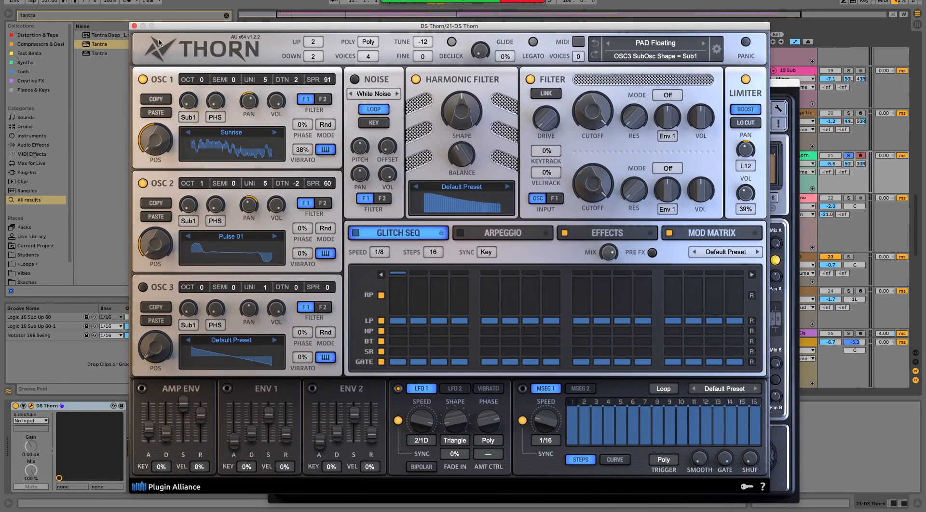
pyautogui.moveTo(135, 29); pyautogui.dragTo(194, 324)
pyautogui.moveTo(489, 89); pyautogui.dragTo(527, 208)
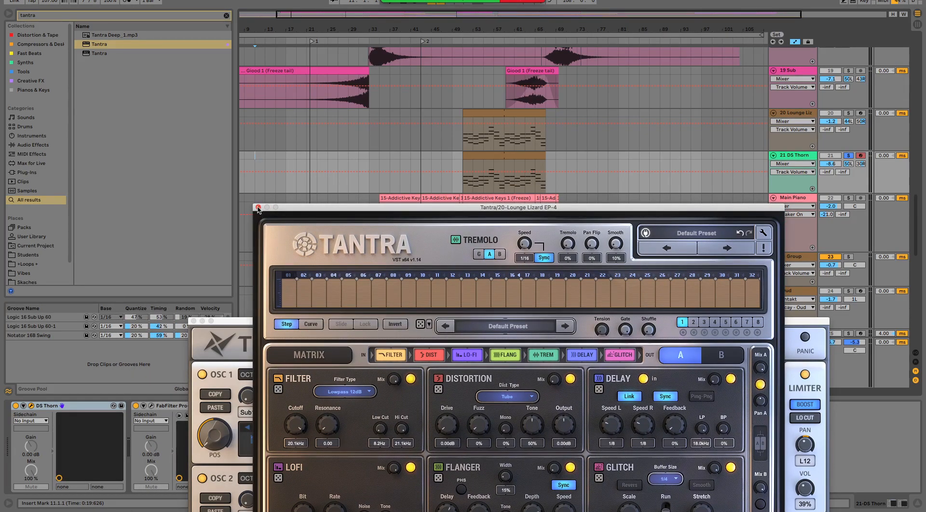
pyautogui.click(258, 207)
pyautogui.moveTo(253, 324); pyautogui.dragTo(433, 474)
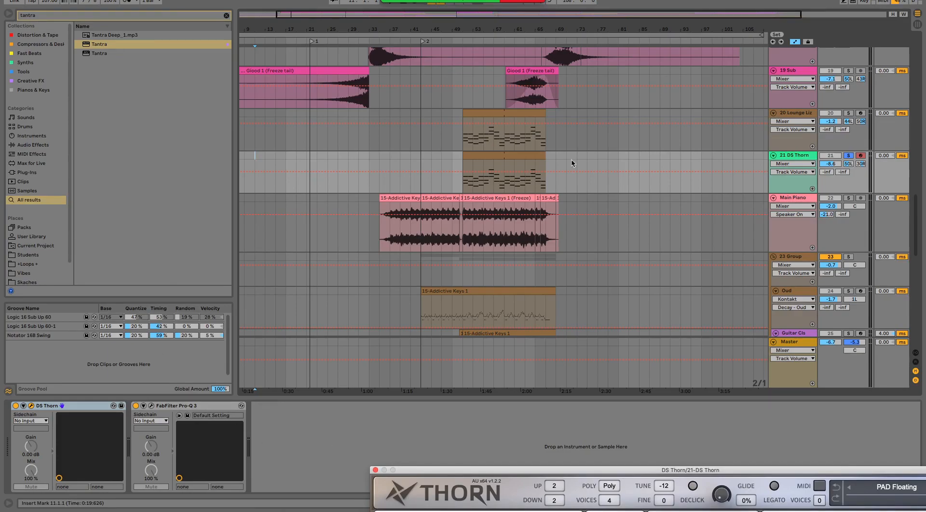
# - Select the Main Piano track, solo it alone and play it from its clip at bar 43
pyautogui.click(794, 203)
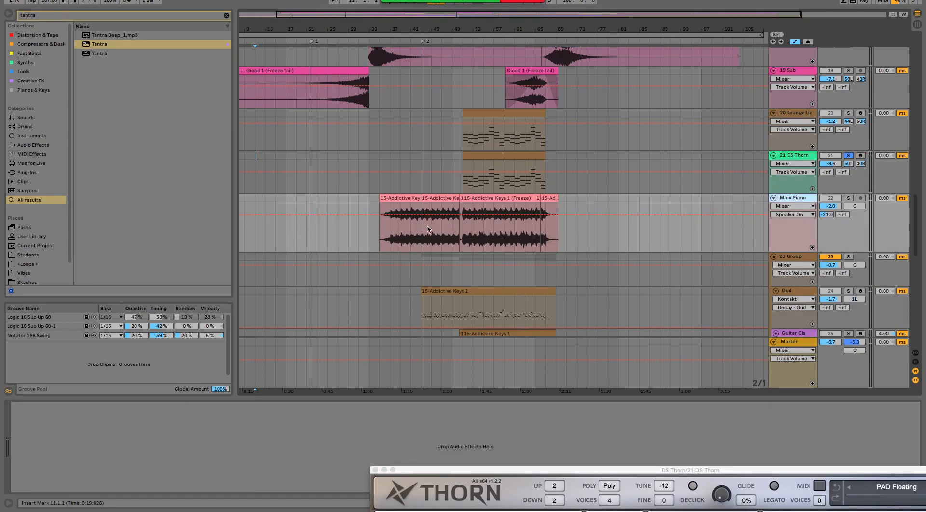
pyautogui.click(849, 197)
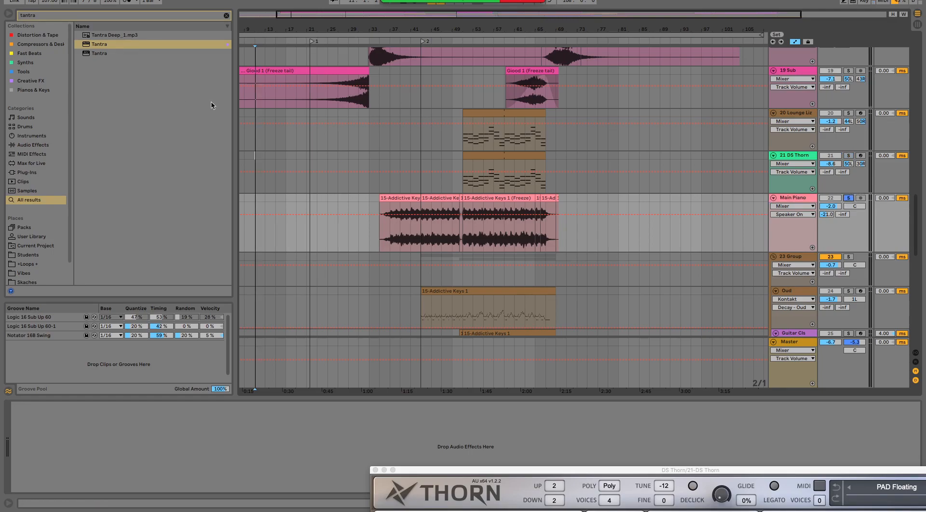
pyautogui.click(435, 199)
pyautogui.press('space')
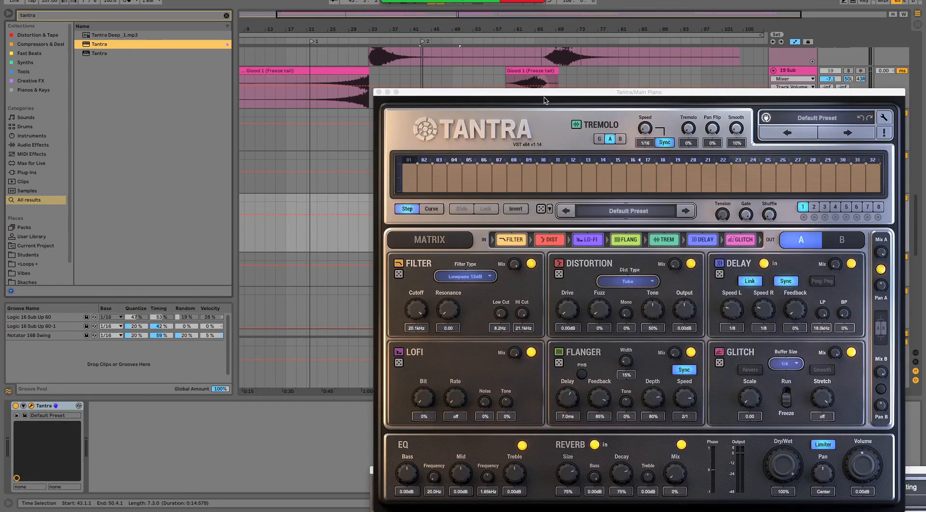
# - Add Tantra to the Main Piano track, show its B page and audition the FLT Aurora, FLT Clouds and FLT Ghosts presets
pyautogui.moveTo(544, 94); pyautogui.dragTo(355, 48)
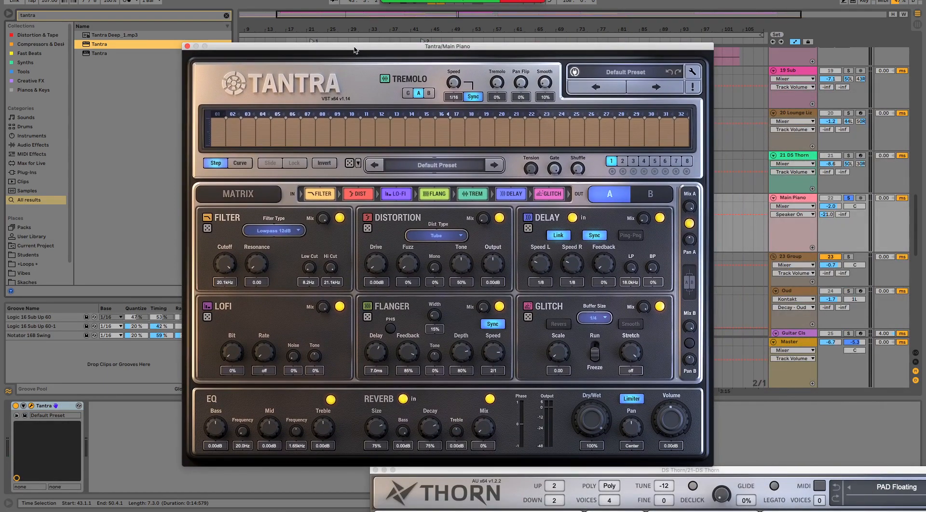
pyautogui.click(648, 87)
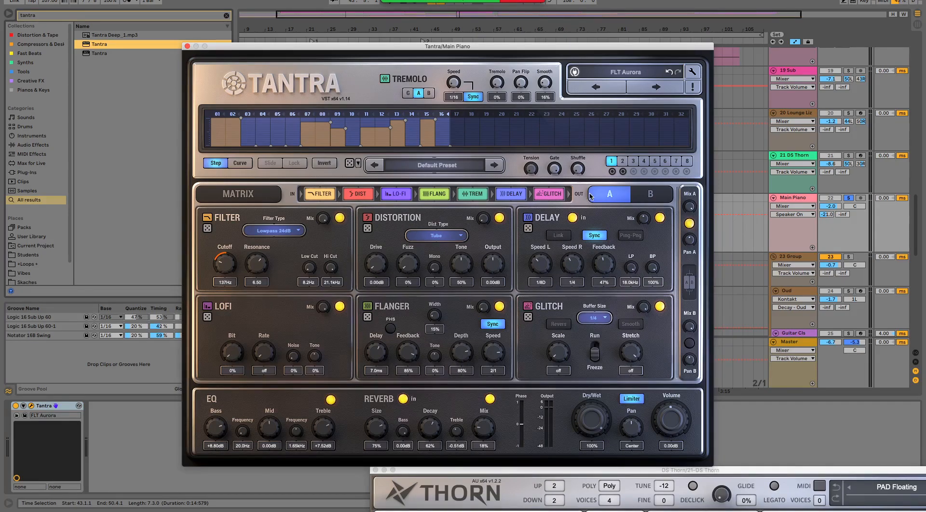
pyautogui.click(648, 203)
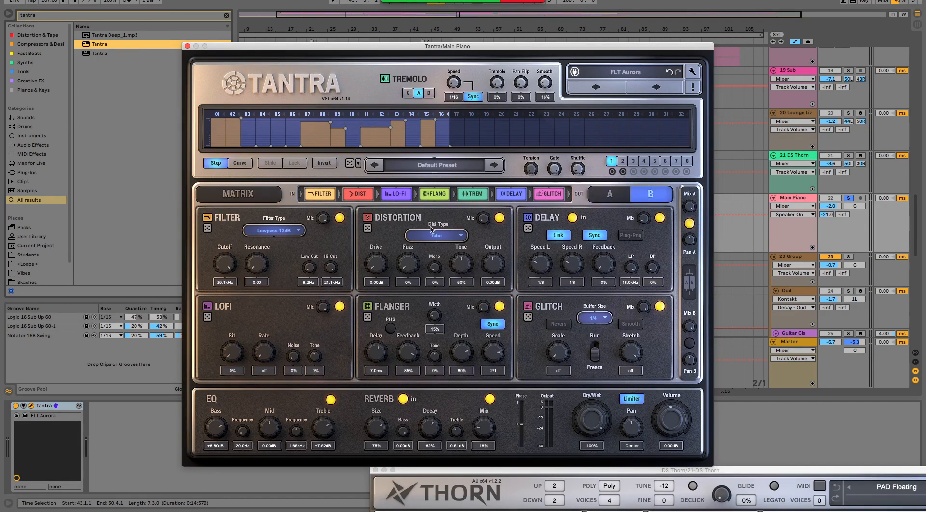
pyautogui.click(643, 88)
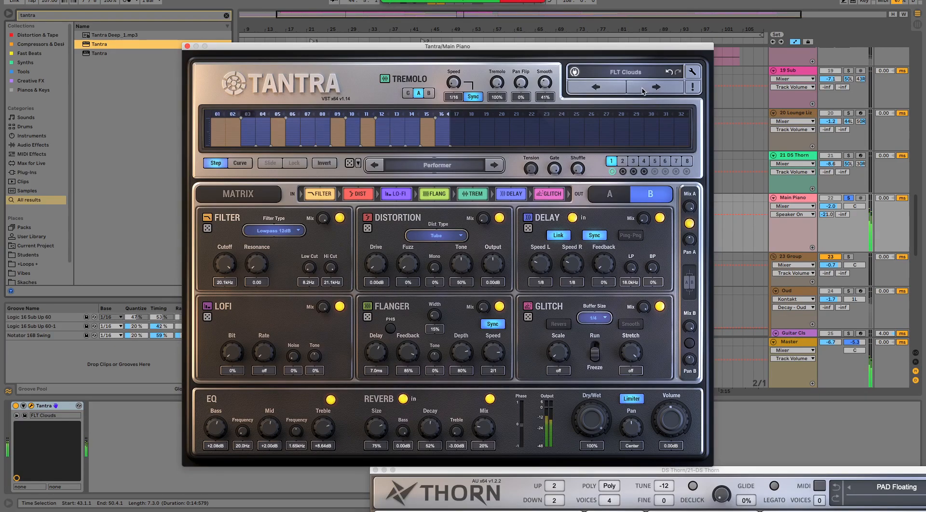
pyautogui.click(643, 88)
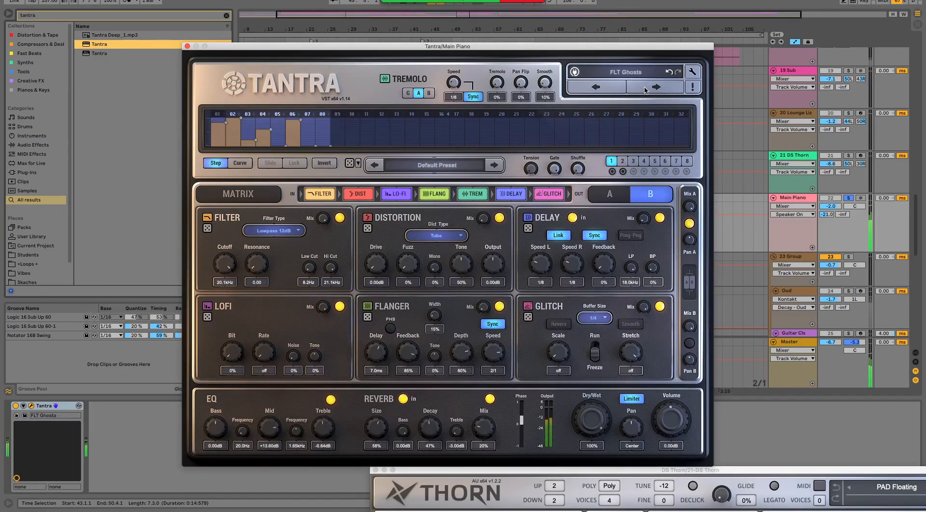
# - Load the GL Repeater preset from Factory Set B and audition the following LOFI Cascade and LOFI Corrosive presets
pyautogui.click(631, 75)
pyautogui.moveTo(641, 145)
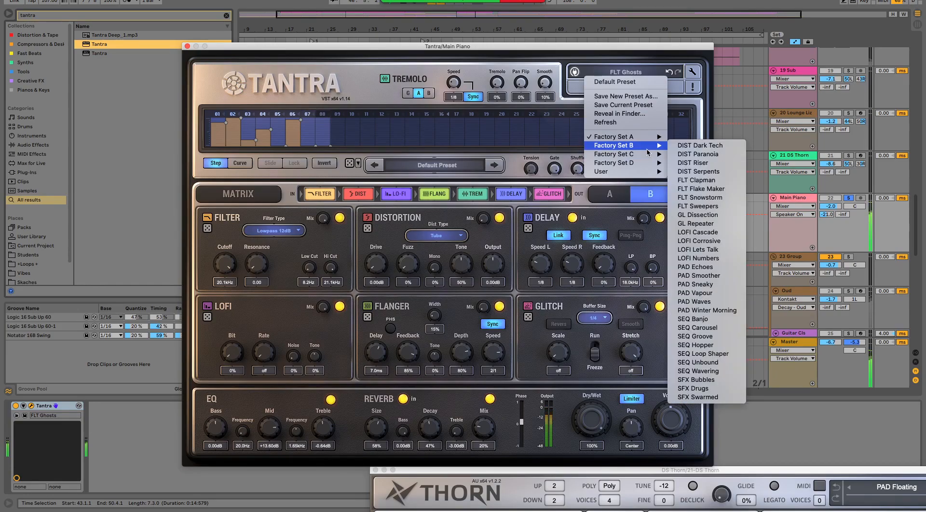
pyautogui.click(696, 224)
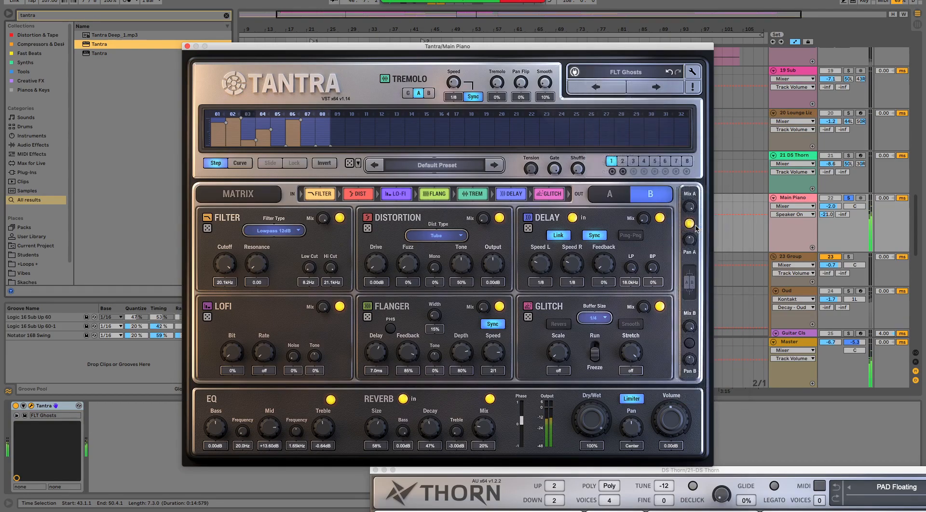
pyautogui.click(651, 89)
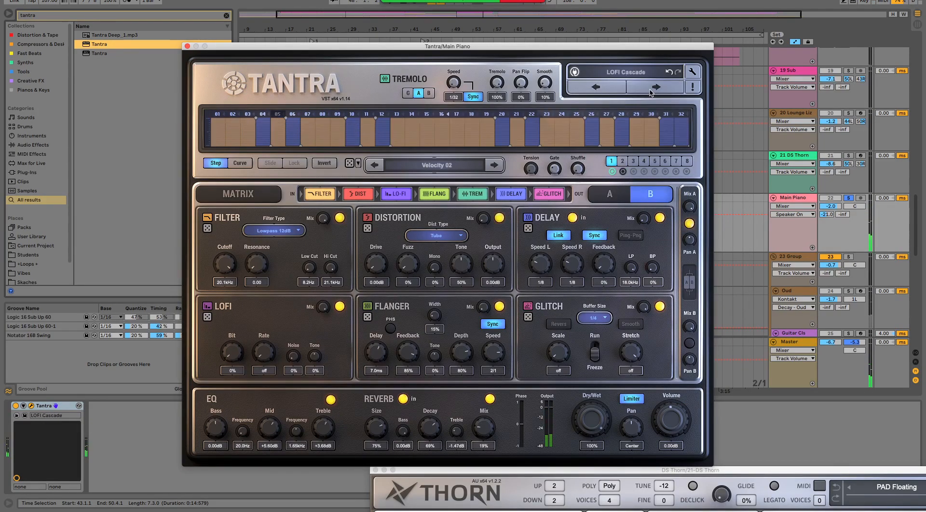
pyautogui.click(651, 89)
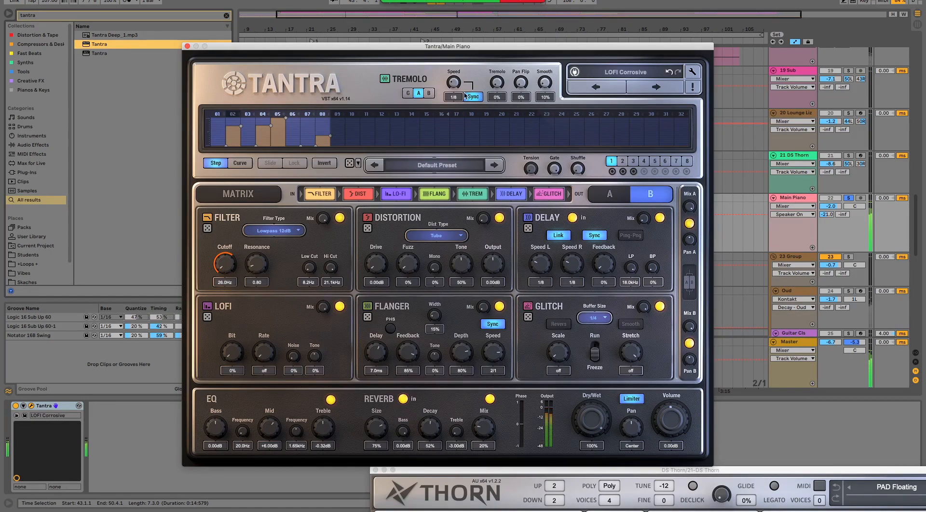
# - Reset Tantra on the Main Piano track to the Default Preset and close its window
pyautogui.click(628, 73)
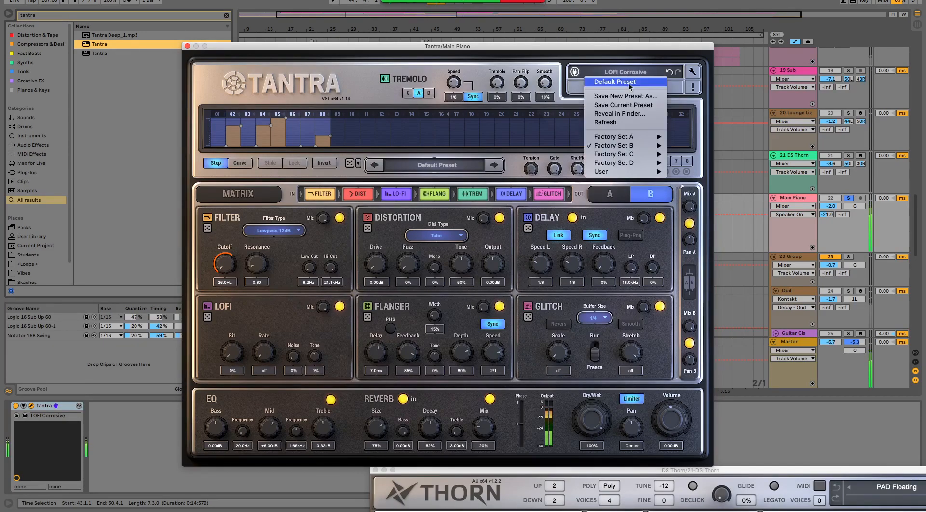
pyautogui.click(607, 130)
pyautogui.click(626, 72)
pyautogui.click(623, 86)
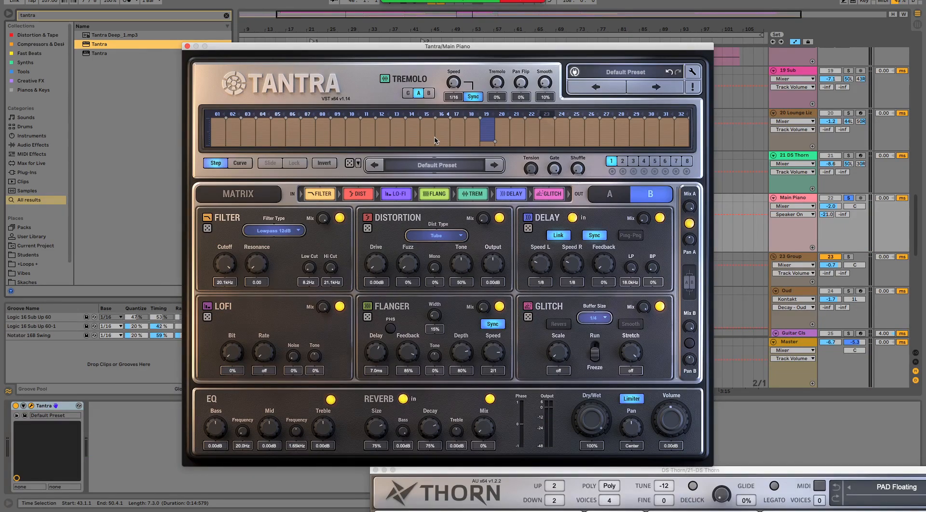
pyautogui.click(187, 46)
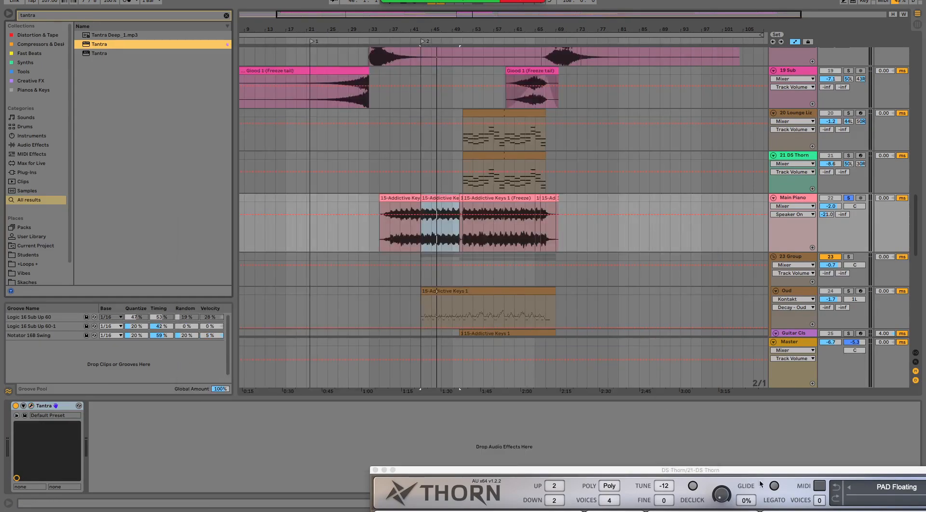
# - Bring the Thorn window back into view, leaving the upper arrangement tracks uncovered
pyautogui.moveTo(762, 472); pyautogui.dragTo(553, 20)
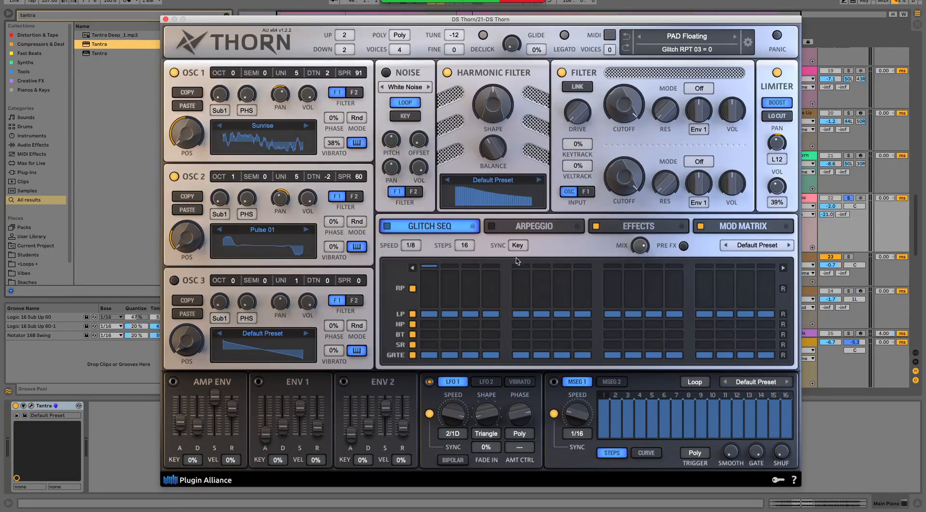
pyautogui.moveTo(646, 20); pyautogui.dragTo(635, 64)
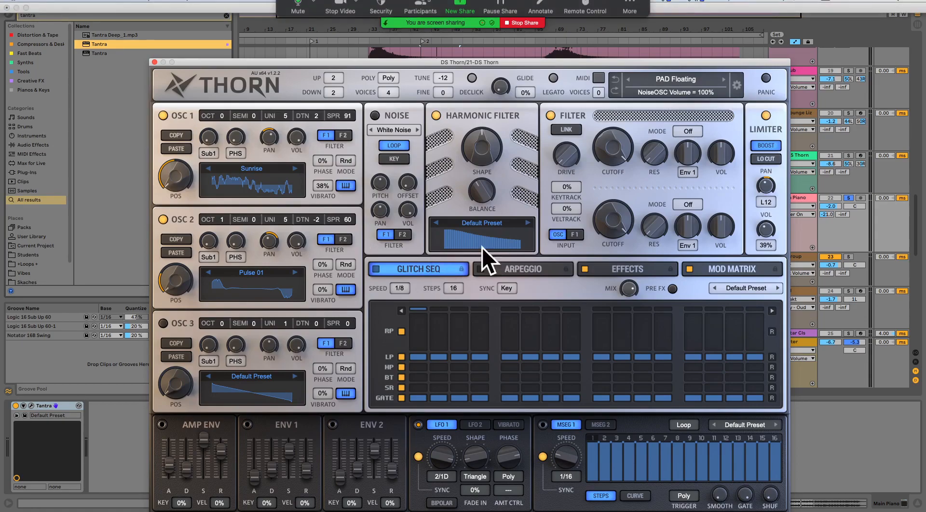
pyautogui.moveTo(627, 64); pyautogui.dragTo(609, 153)
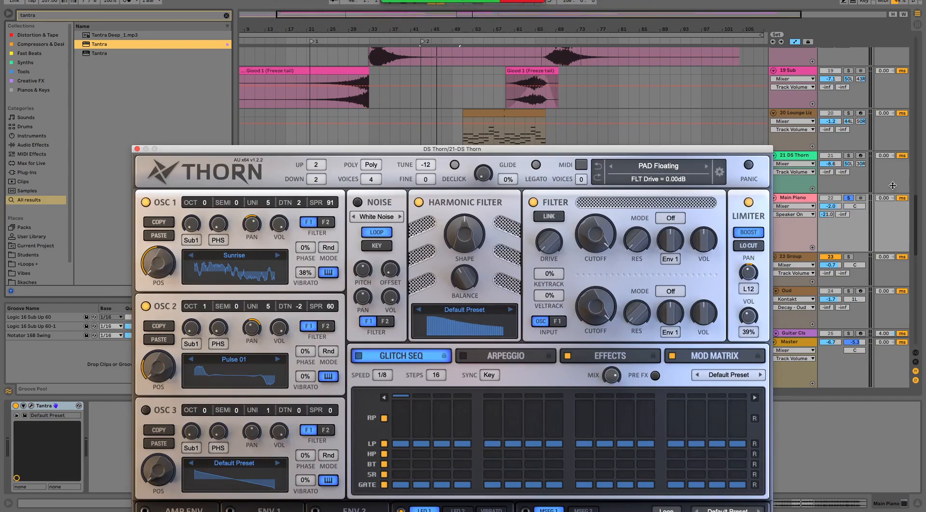
# - Select the 21 DS Thorn track, solo it alone and play it from the middle of its clips with Thorn's window in view
pyautogui.click(805, 156)
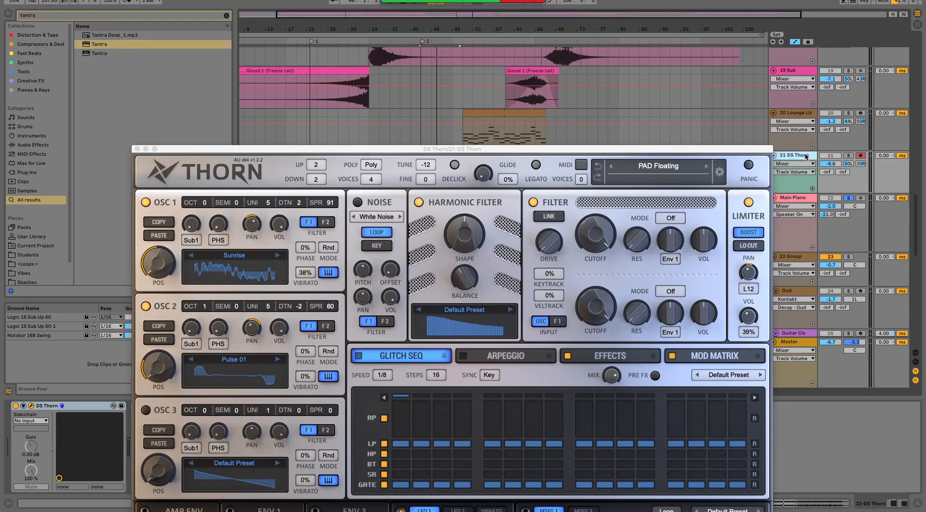
pyautogui.click(850, 156)
pyautogui.moveTo(696, 152); pyautogui.dragTo(693, 98)
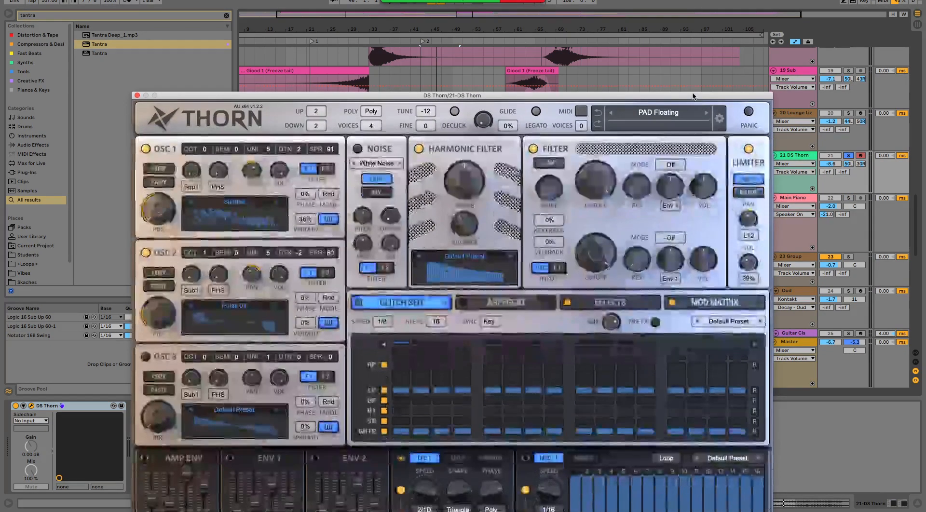
pyautogui.moveTo(595, 95); pyautogui.dragTo(604, 227)
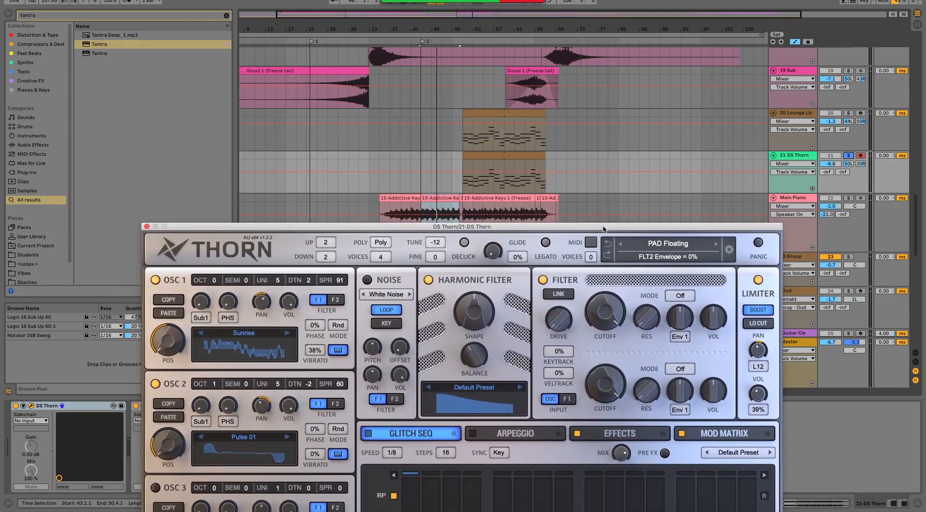
pyautogui.click(512, 154)
pyautogui.moveTo(531, 230); pyautogui.dragTo(492, 48)
pyautogui.click(640, 228)
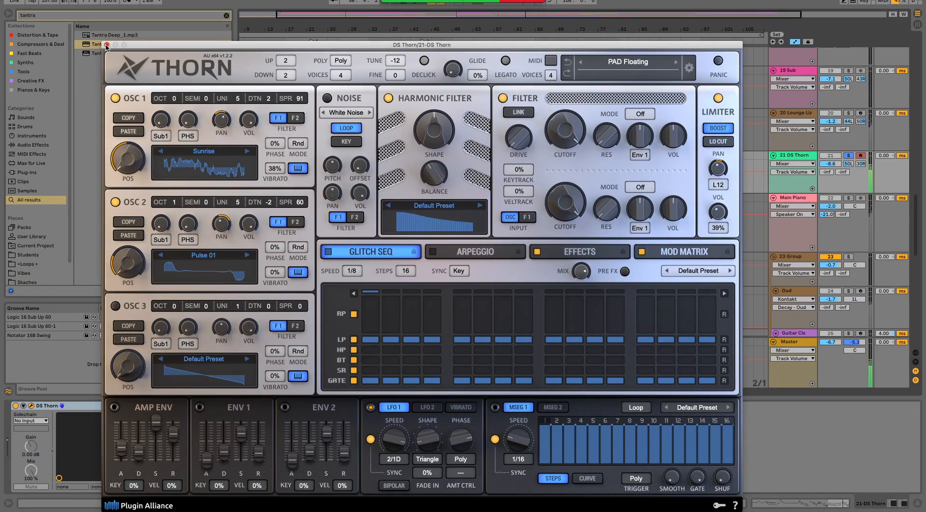
# - Place the insert marker at bar 65 on the 21 DS Thorn track, stop playback and return the Thorn window to view
pyautogui.moveTo(224, 48); pyautogui.dragTo(356, 214)
pyautogui.click(532, 162)
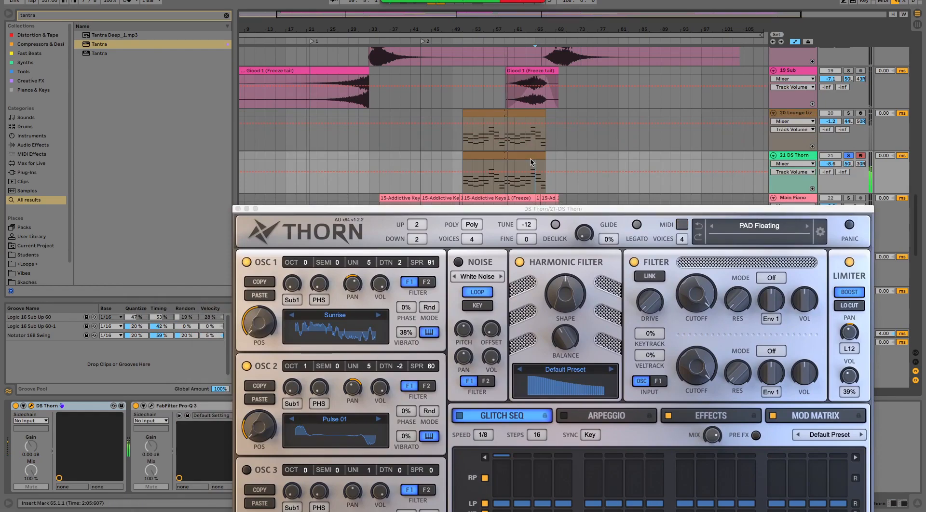
pyautogui.moveTo(492, 212); pyautogui.dragTo(399, 45)
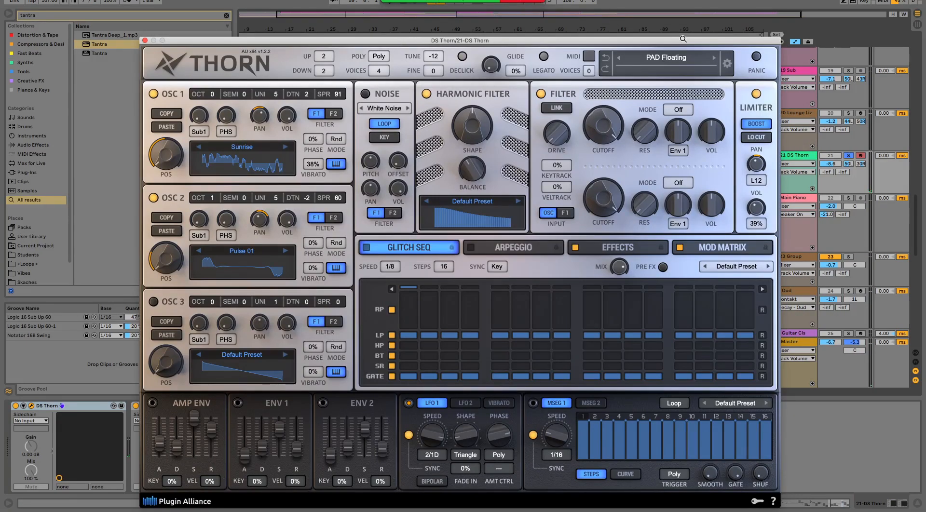
pyautogui.moveTo(780, 42); pyautogui.dragTo(788, 103)
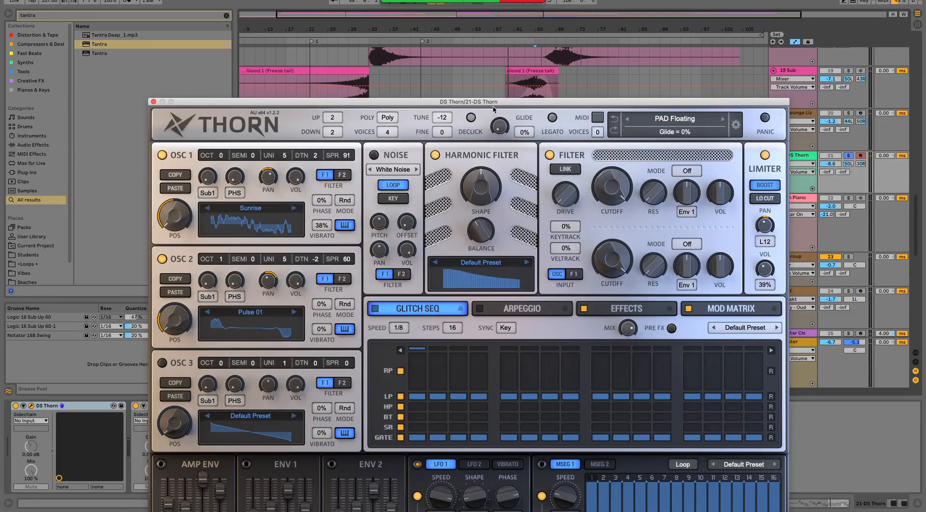
pyautogui.moveTo(486, 103); pyautogui.dragTo(483, 91)
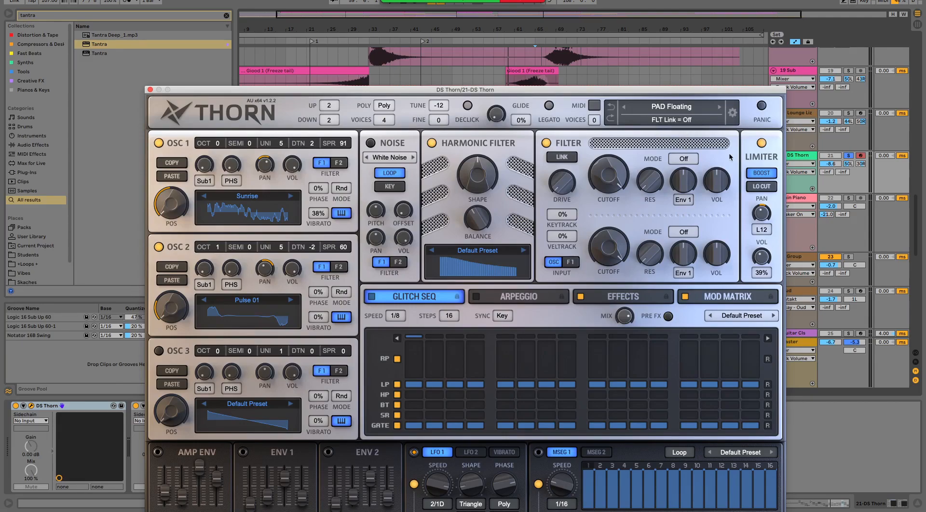
# - Bring the whole Thorn window into view and close it
pyautogui.moveTo(523, 91); pyautogui.dragTo(511, 41)
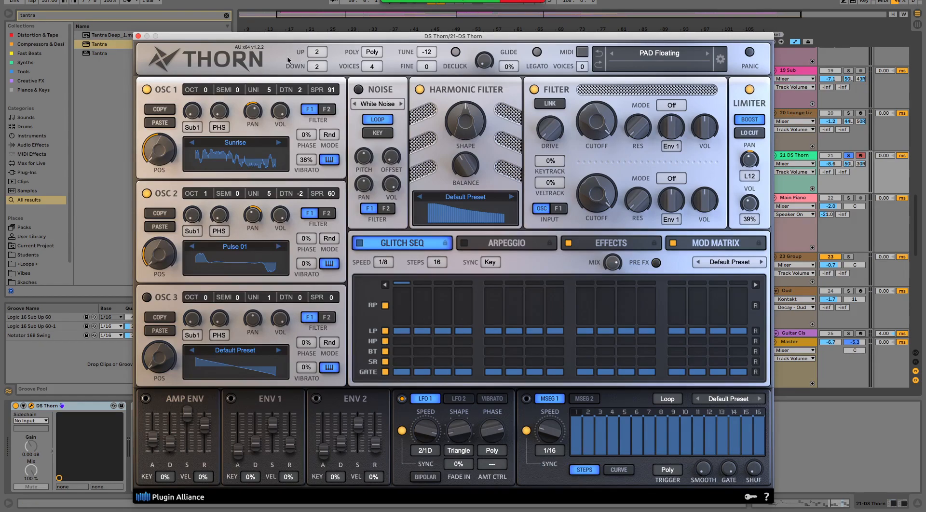
pyautogui.click(138, 36)
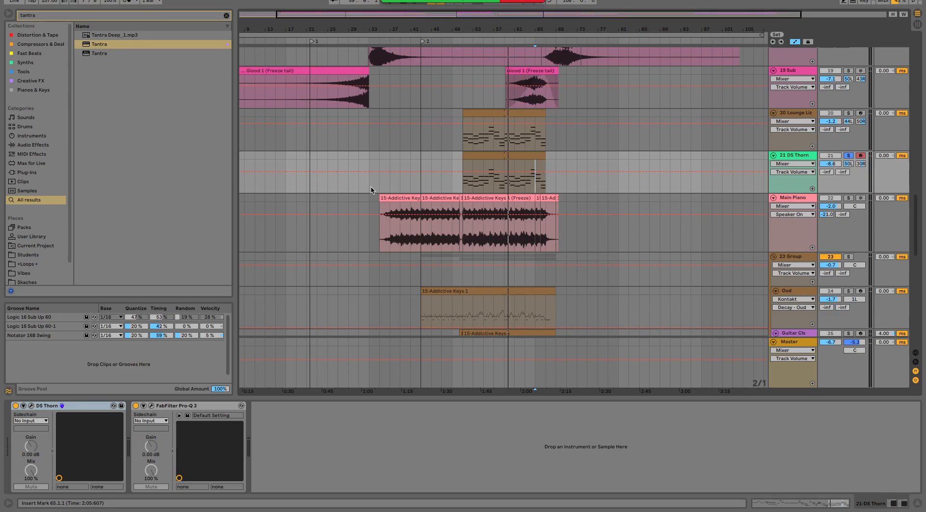
pyautogui.moveTo(357, 504)
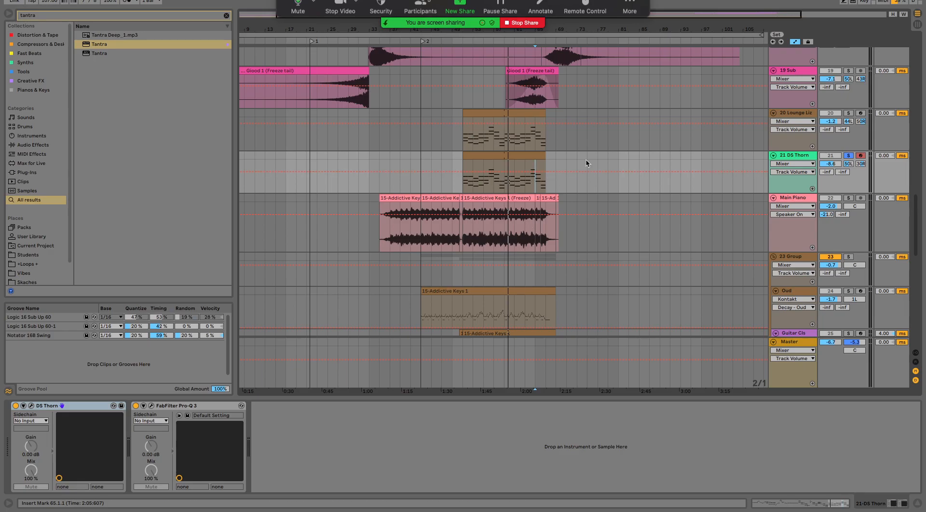
# - Look through the arrangement from the 21 DS Thorn track down to the LABS tracks and back up to the BEAT track
pyautogui.scroll(-10, 633, 241)
pyautogui.scroll(-10, 632, 242)
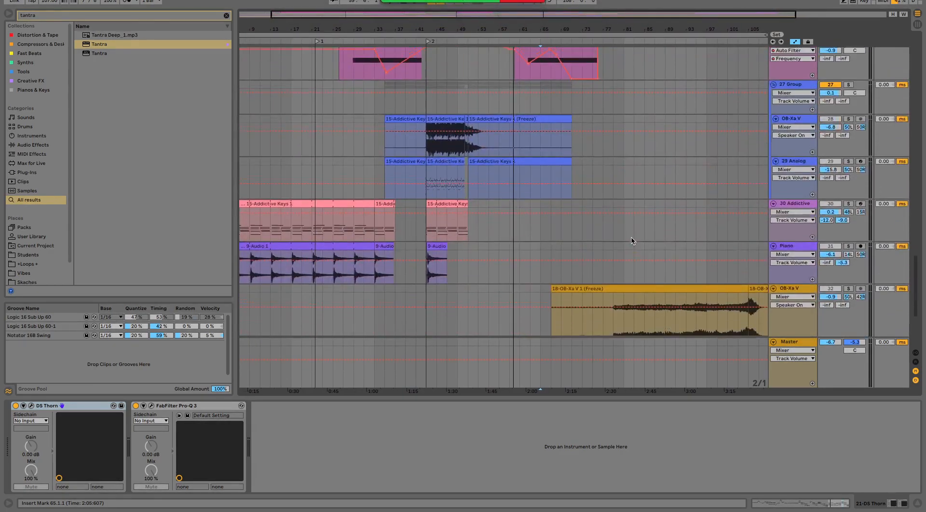
pyautogui.scroll(-3, 632, 242)
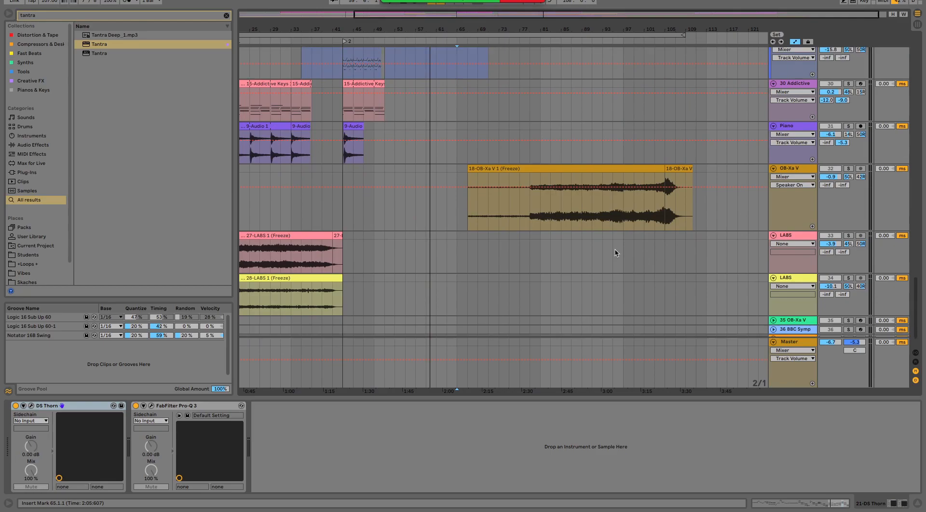
pyautogui.scroll(12, 510, 191)
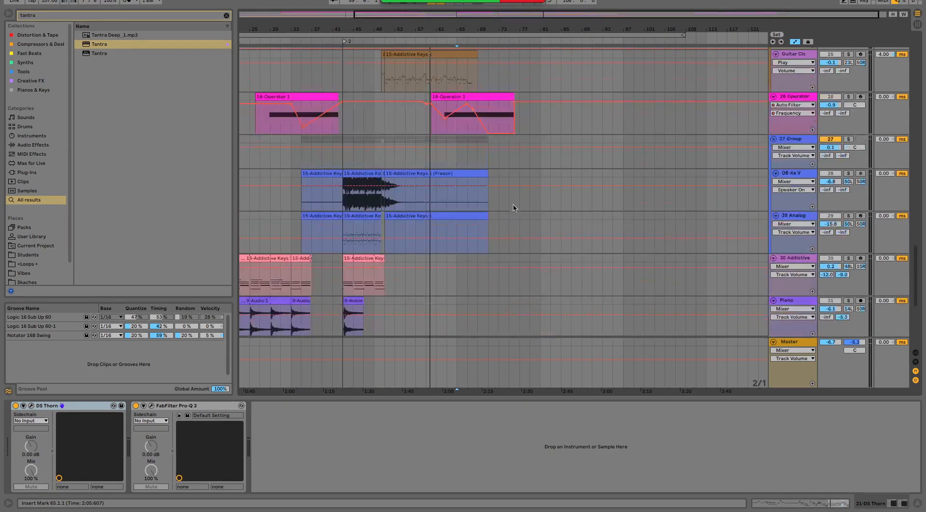
pyautogui.scroll(6, 514, 242)
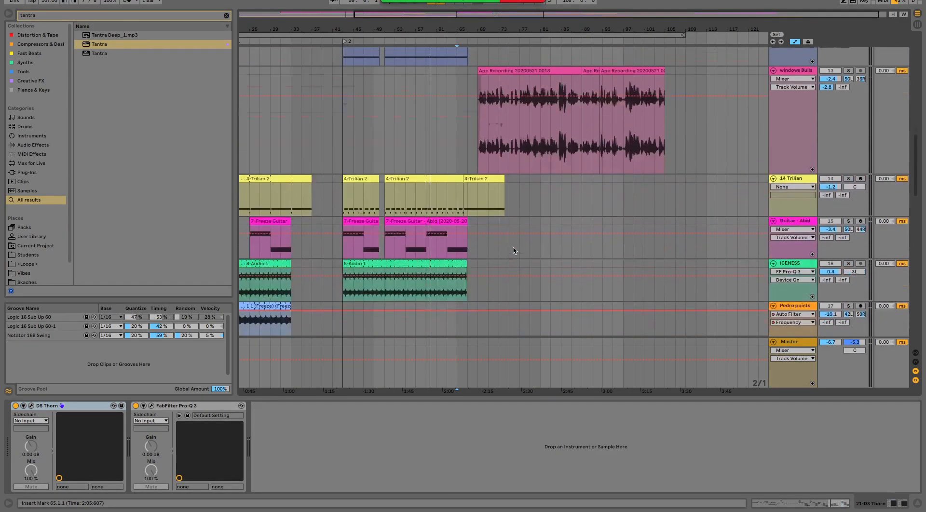
pyautogui.scroll(5, 804, 208)
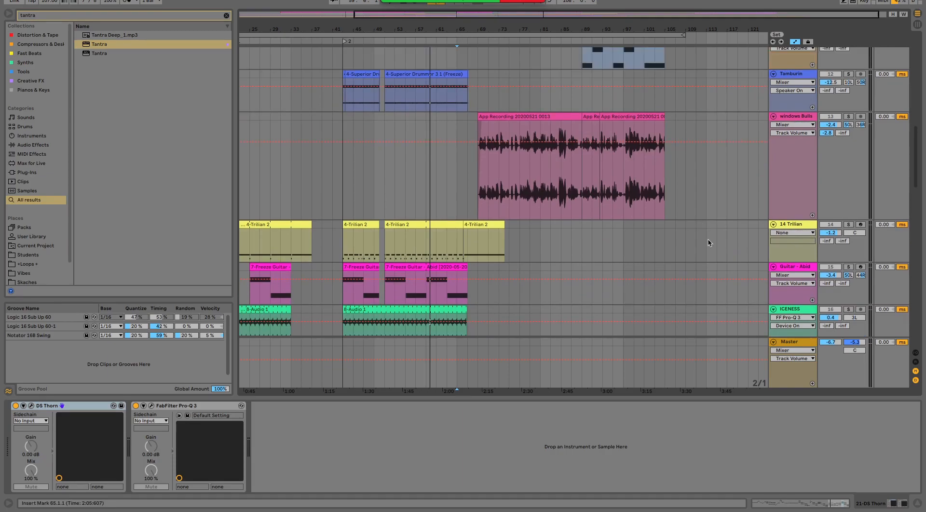
pyautogui.scroll(10, 754, 208)
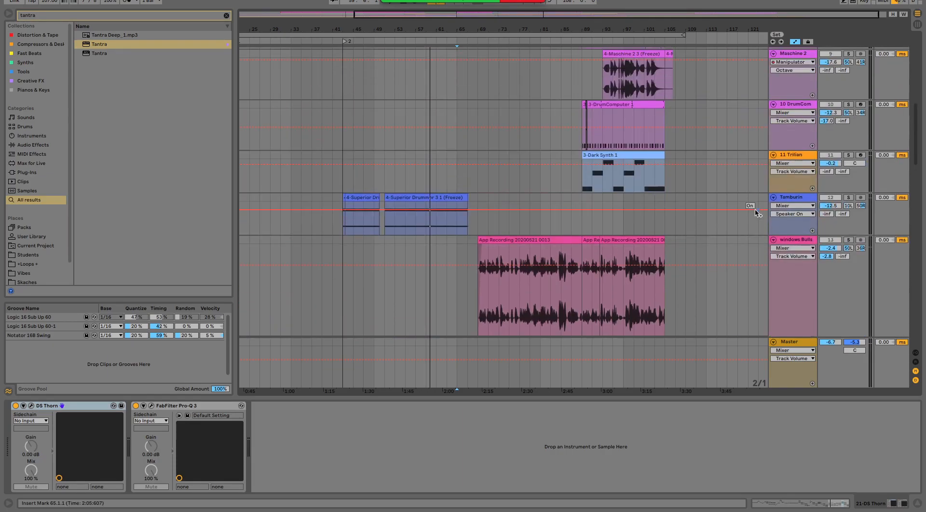
pyautogui.scroll(2, 756, 232)
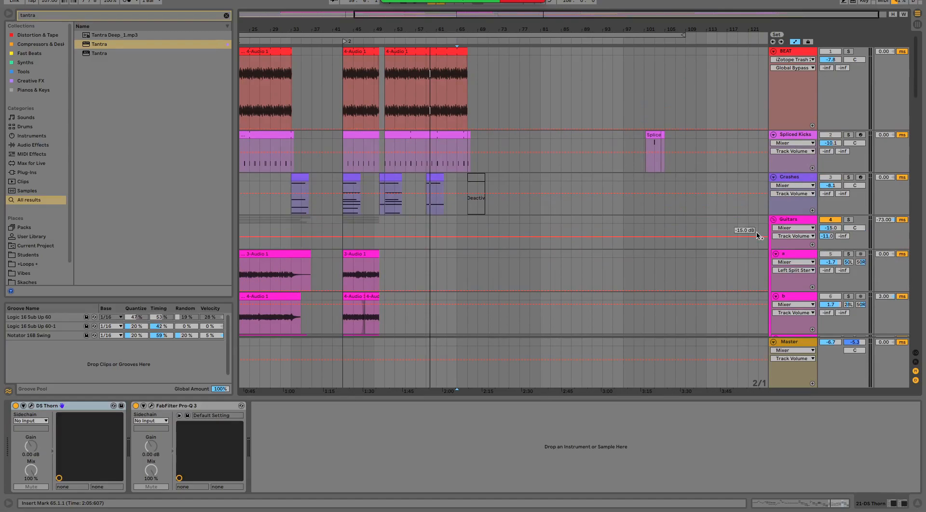
# - Select and solo the BEAT track and collapse all seven devices in its effect chain, from FF Pro-Q 3 to Reverb
pyautogui.click(797, 53)
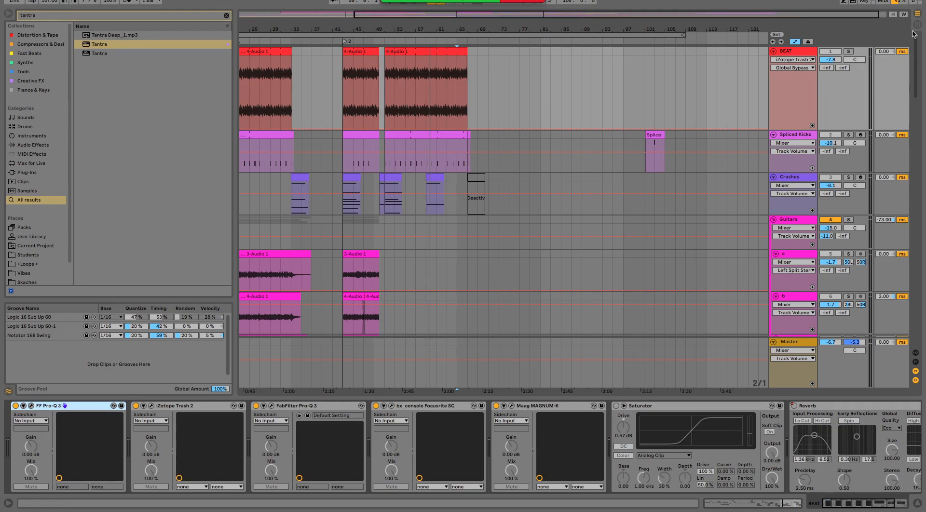
pyautogui.doubleClick(51, 406)
pyautogui.doubleClick(73, 406)
pyautogui.doubleClick(86, 407)
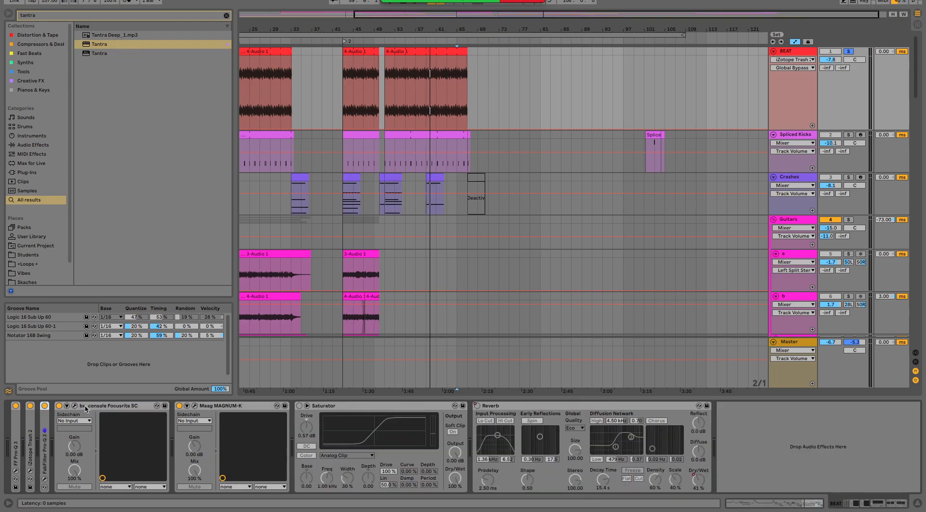
pyautogui.doubleClick(86, 407)
pyautogui.doubleClick(103, 407)
pyautogui.doubleClick(126, 407)
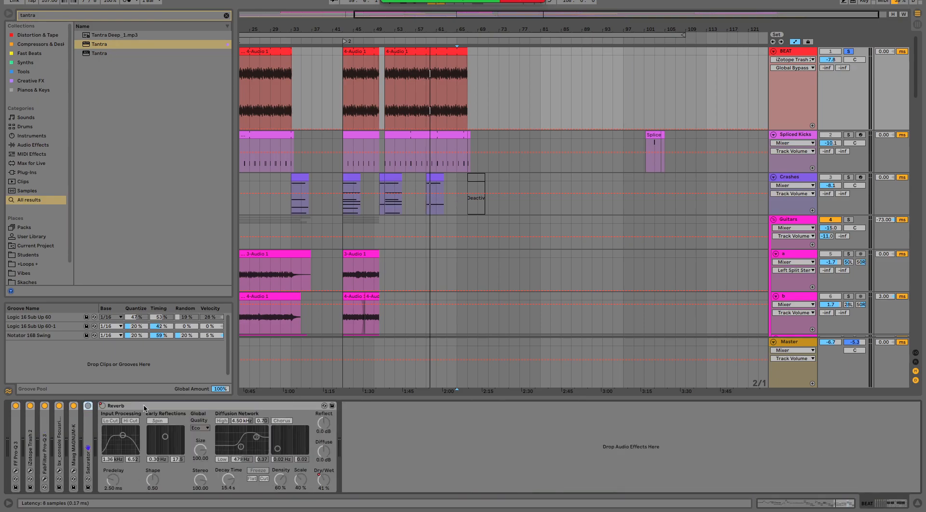
pyautogui.doubleClick(144, 407)
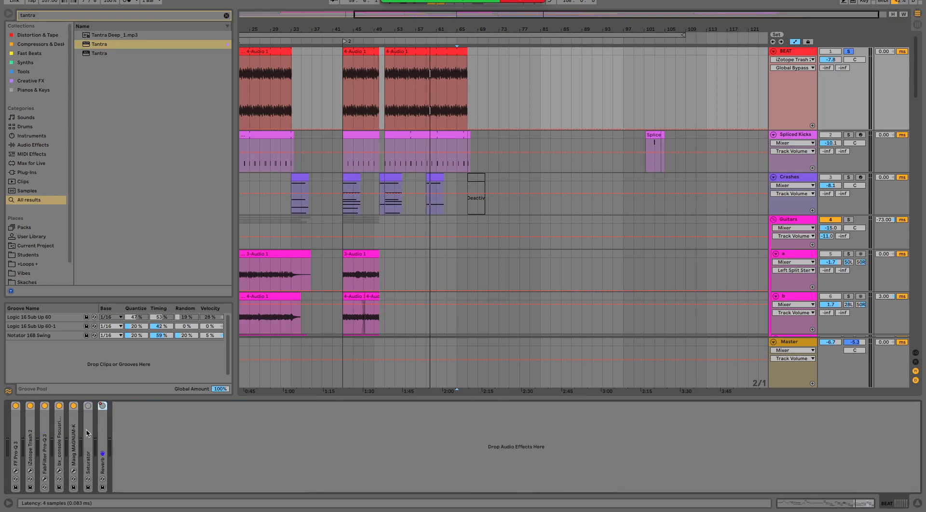
# - Turn off all the devices on the BEAT track and play its clip that starts at bar 51
pyautogui.rightClick(18, 429)
pyautogui.click(193, 444)
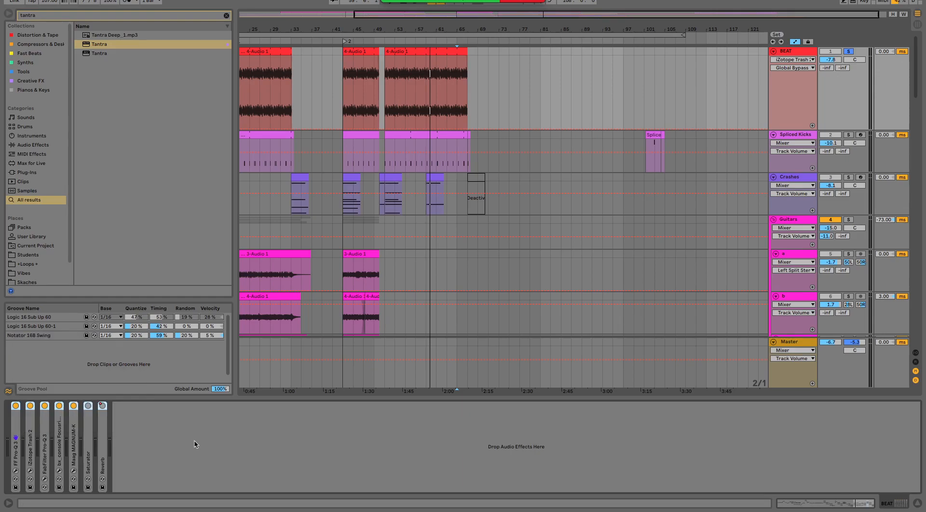
pyautogui.click(420, 51)
pyautogui.press('space')
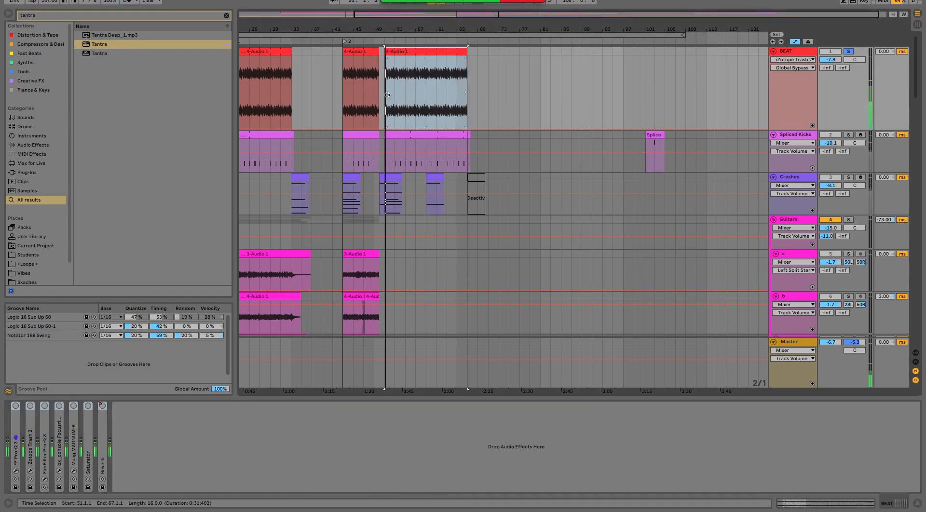
# - Turn on FF Pro-Q 3, bx_console, Maag MAGNUM-K, Saturator, FabFilter Pro-Q 3 and iZotope Trash 2 one by one on the BEAT track
pyautogui.click(14, 422)
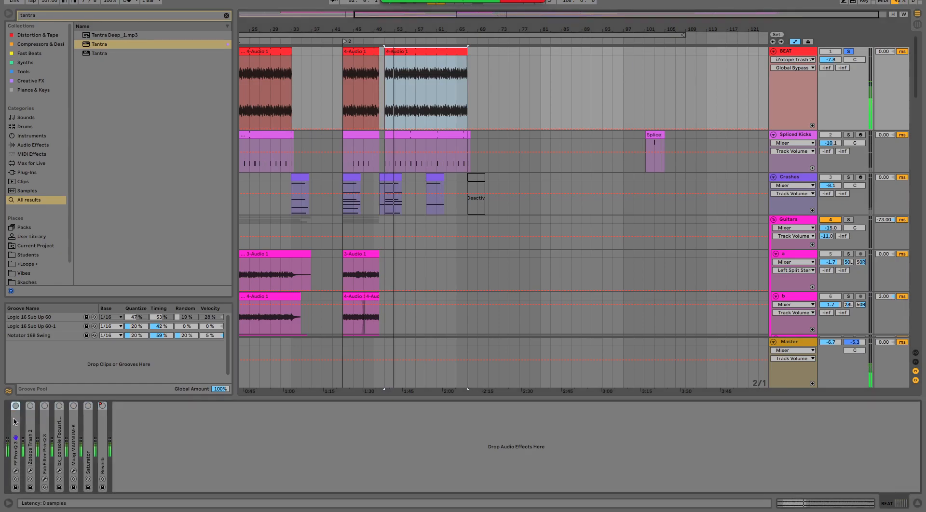
pyautogui.click(59, 413)
pyautogui.click(74, 407)
pyautogui.click(88, 407)
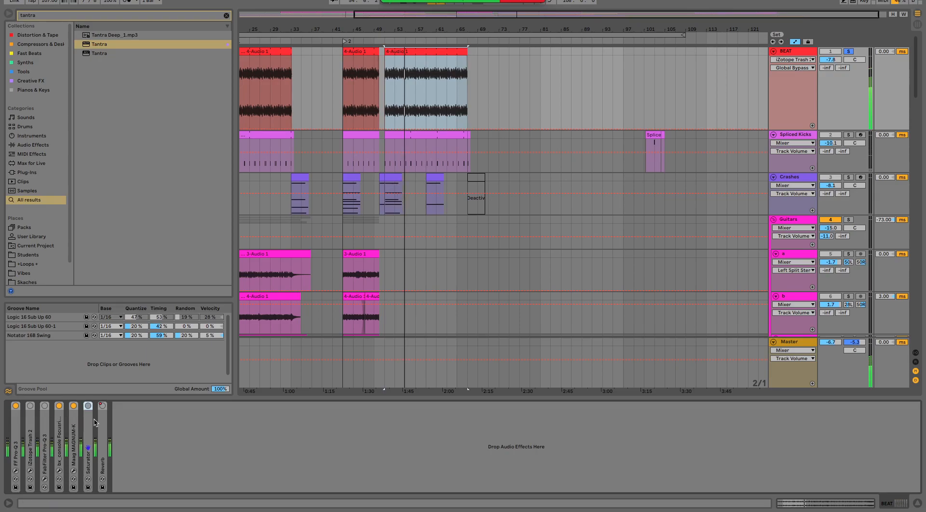
pyautogui.click(45, 406)
pyautogui.click(30, 405)
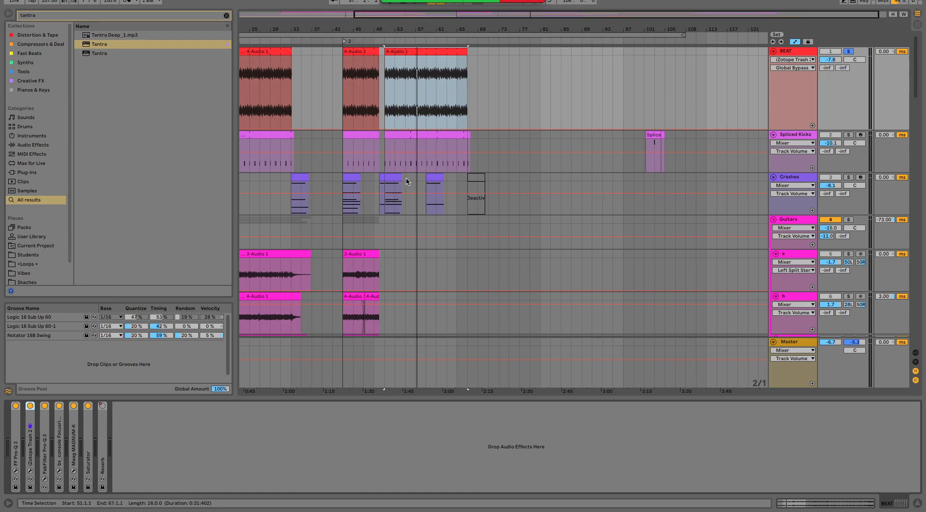
# - Select the Spliced Kicks clip at bar 51, solo that track alone and play it from the clip's start
pyautogui.click(851, 135)
pyautogui.moveTo(372, 33); pyautogui.dragTo(420, 131)
pyautogui.click(405, 142)
pyautogui.press('space')
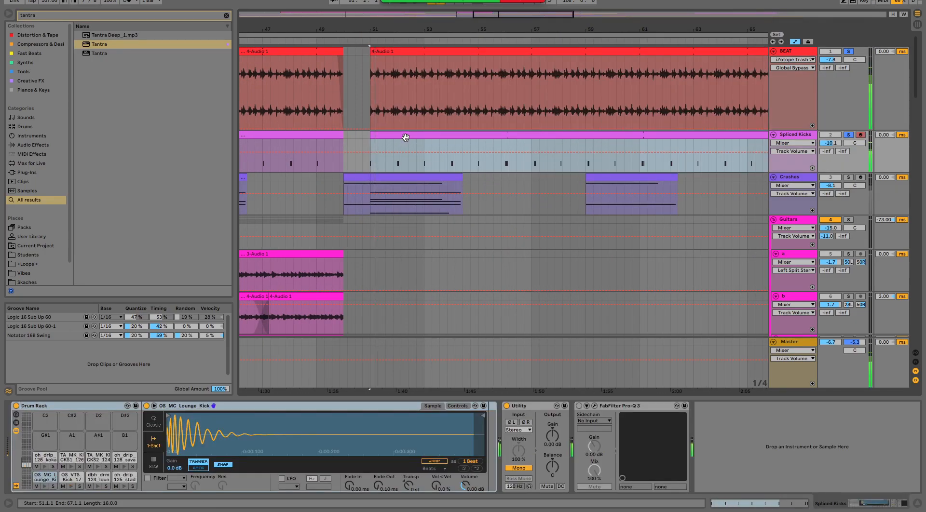
pyautogui.click(849, 136)
pyautogui.press('space')
pyautogui.press('space')
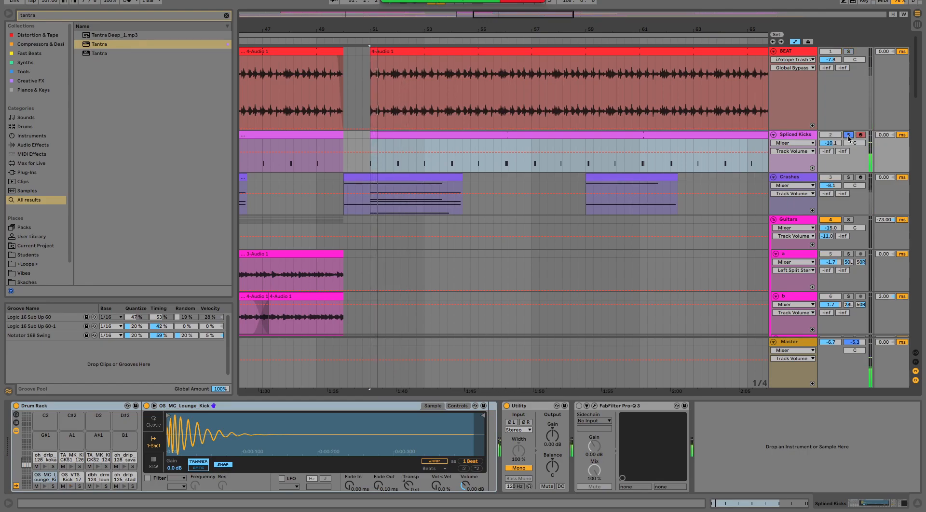
# - Add BEAT to the solo, compare it without and with the Spliced Kicks, and stop playback with both soloed
pyautogui.click(849, 51)
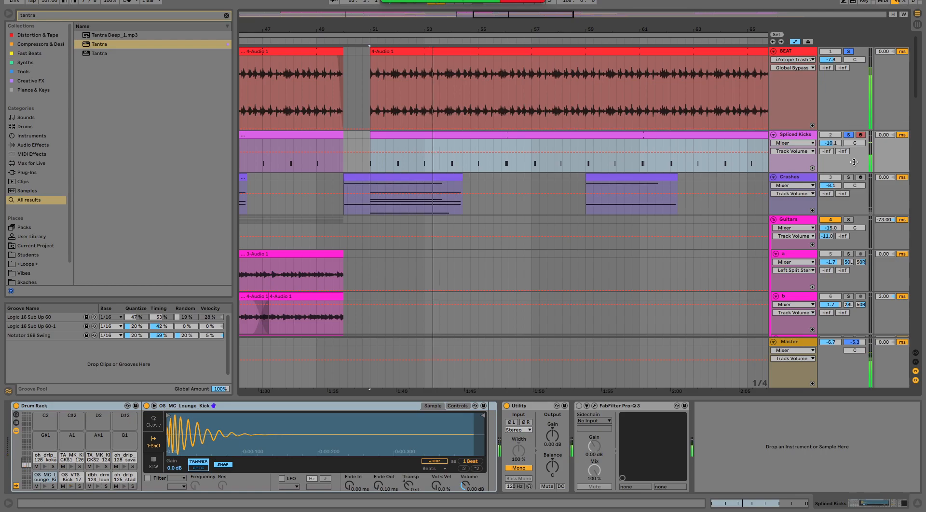
pyautogui.click(849, 137)
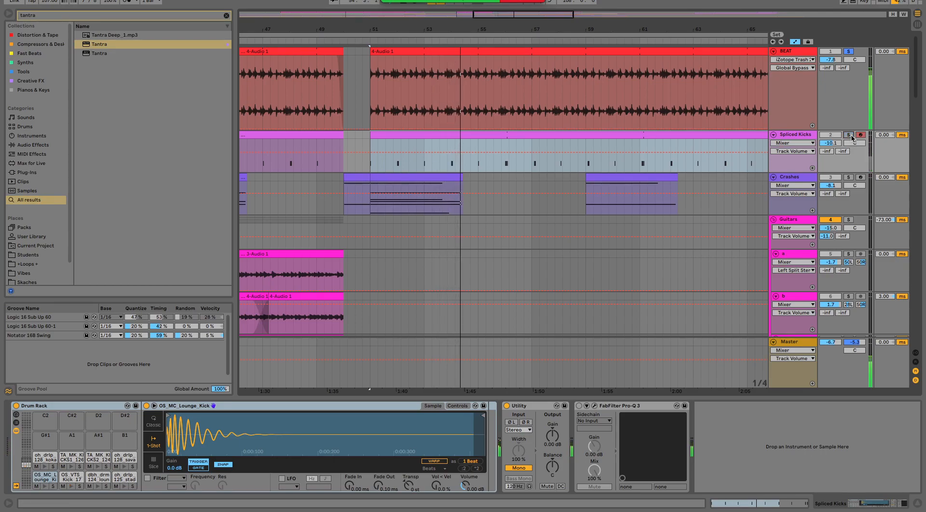
pyautogui.click(851, 137)
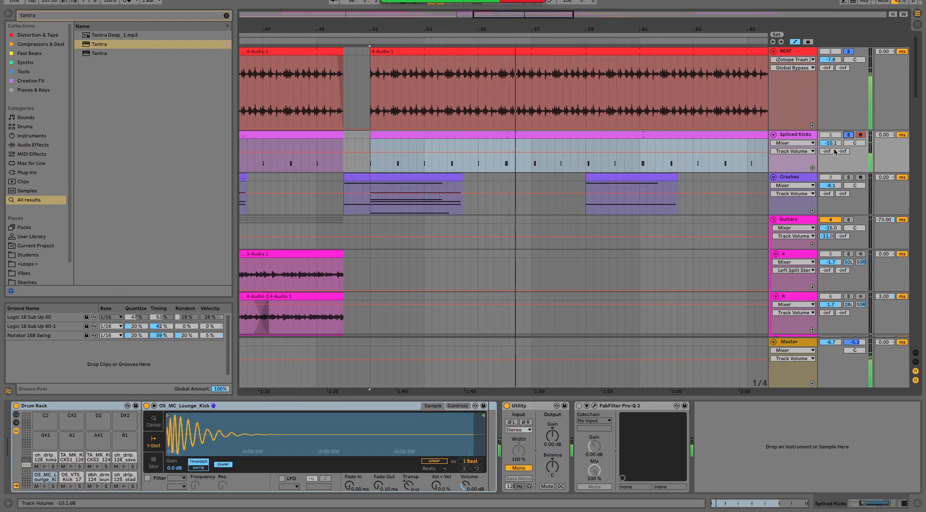
pyautogui.press('space')
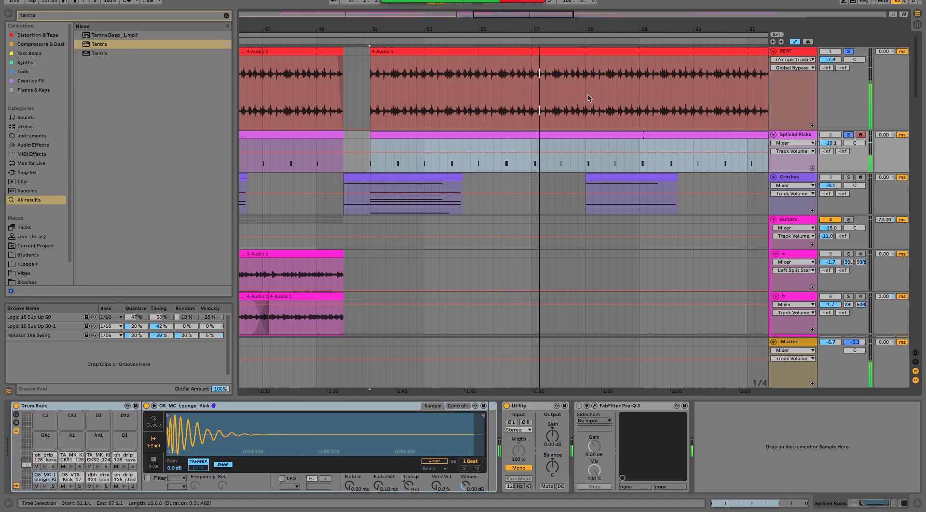
# - Solo the Guitars group alone and play it from the start of its first clip at bar 9
pyautogui.scroll(-2, 662, 257)
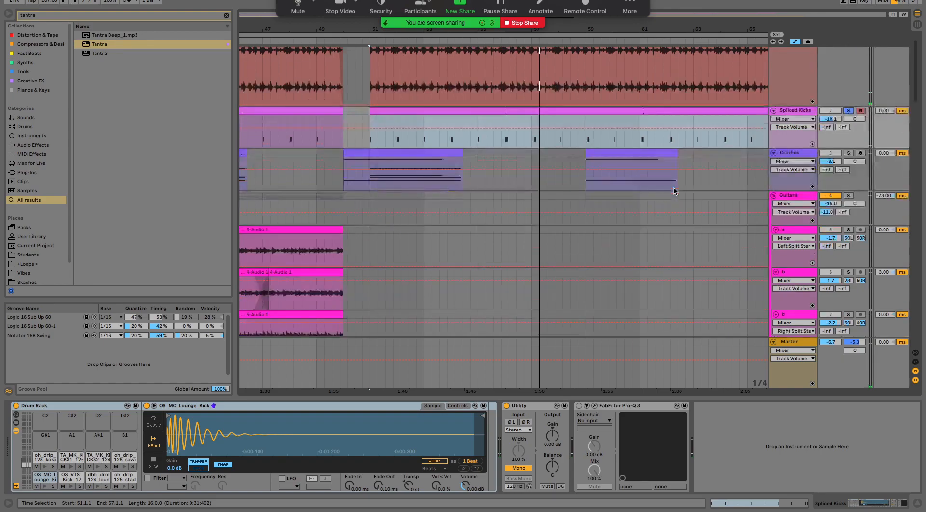
pyautogui.moveTo(724, 32); pyautogui.dragTo(719, 6)
pyautogui.scroll(-5, 354, 196)
pyautogui.scroll(-8, 353, 191)
pyautogui.scroll(6, 351, 227)
pyautogui.scroll(2, 350, 228)
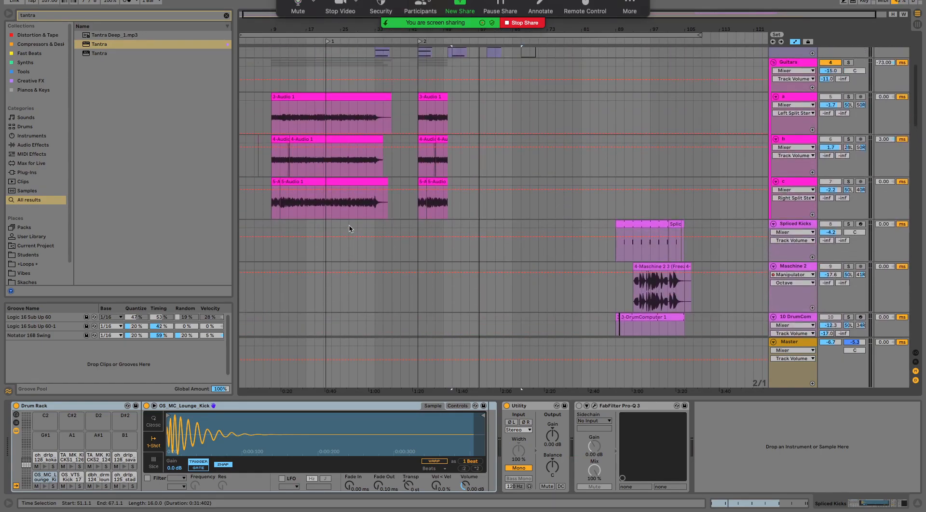
pyautogui.click(800, 68)
pyautogui.click(849, 67)
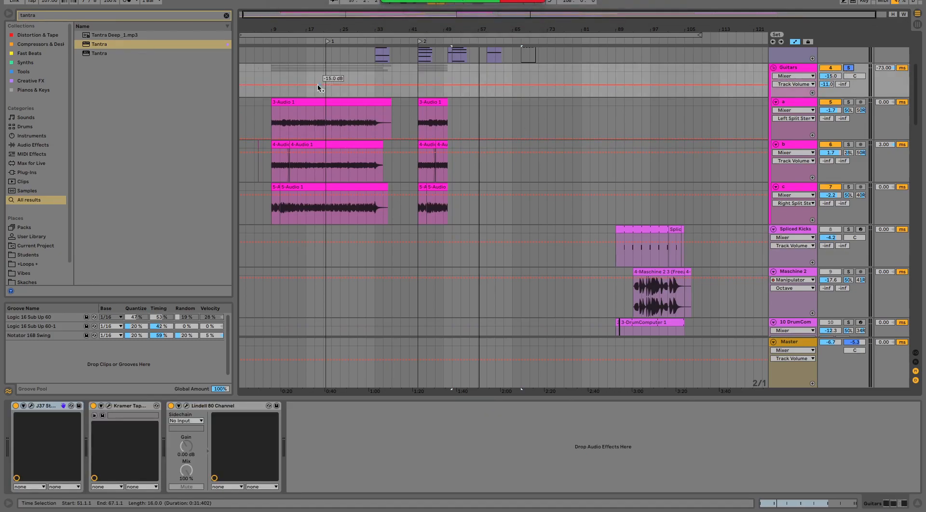
pyautogui.click(313, 102)
pyautogui.press('space')
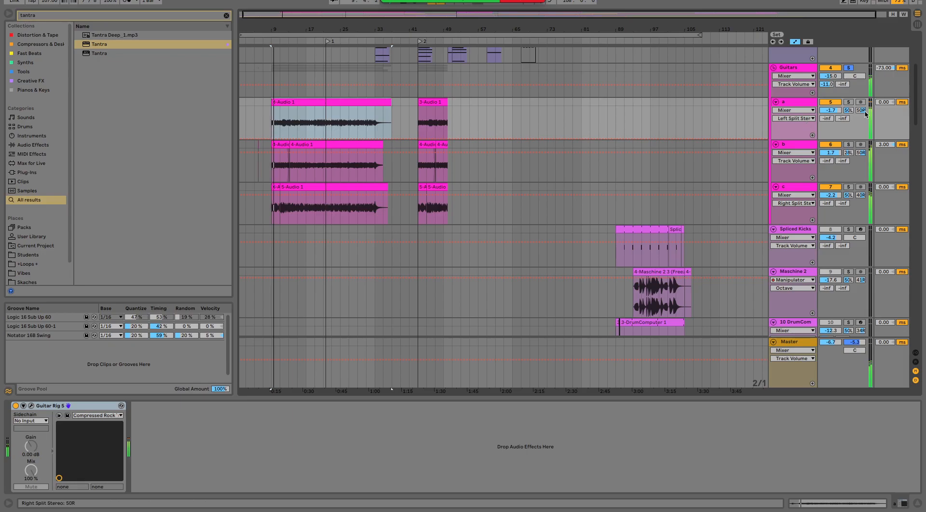
# - Add the BEAT track to the soloed Guitars group while playback continues
pyautogui.moveTo(282, 31); pyautogui.dragTo(282, 58)
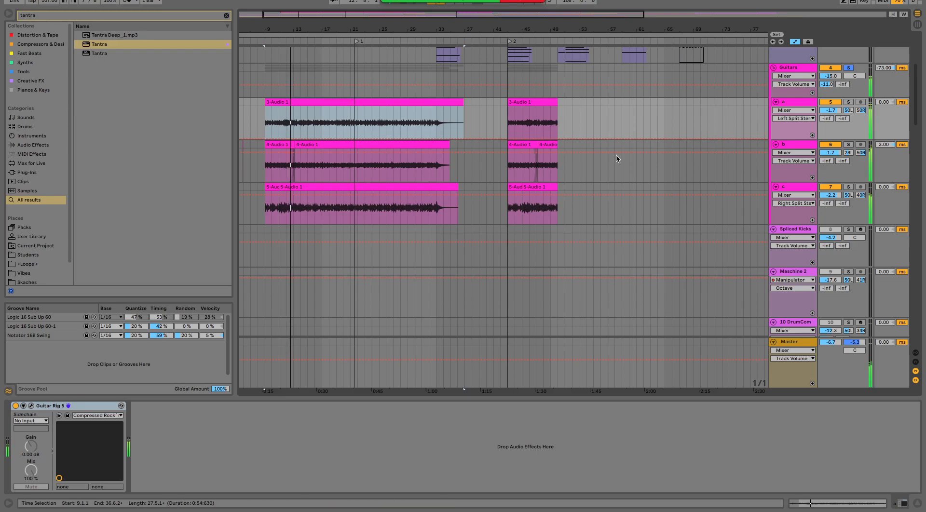
pyautogui.scroll(5, 623, 136)
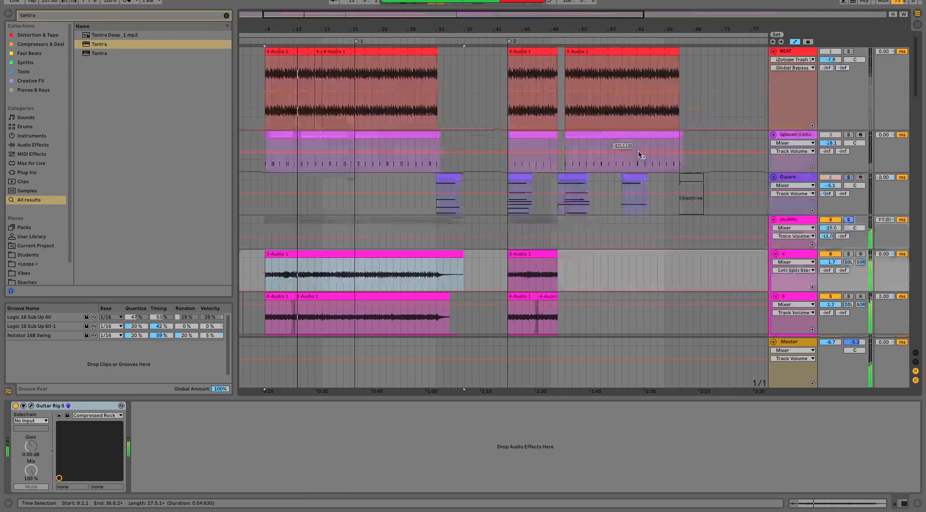
pyautogui.click(849, 52)
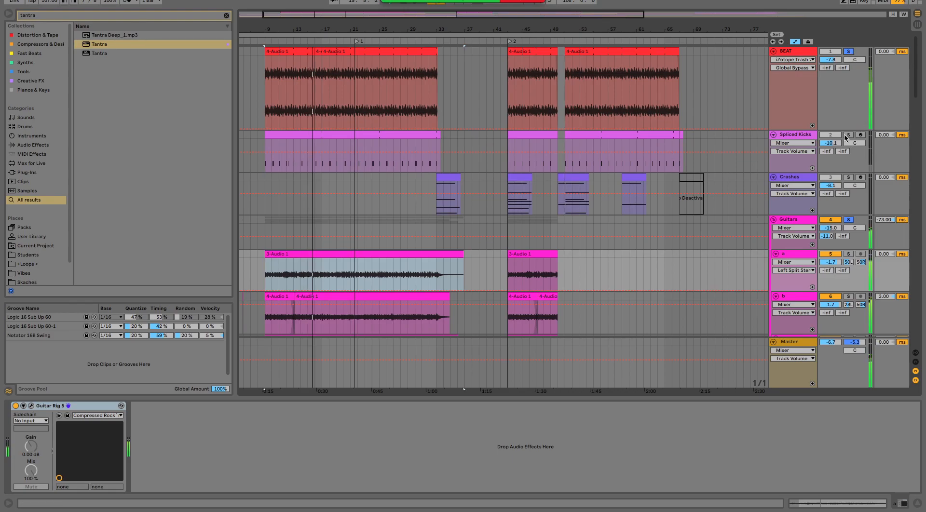
# - Solo the 14 Trilian track and play it from bar 9
pyautogui.scroll(-10, 492, 192)
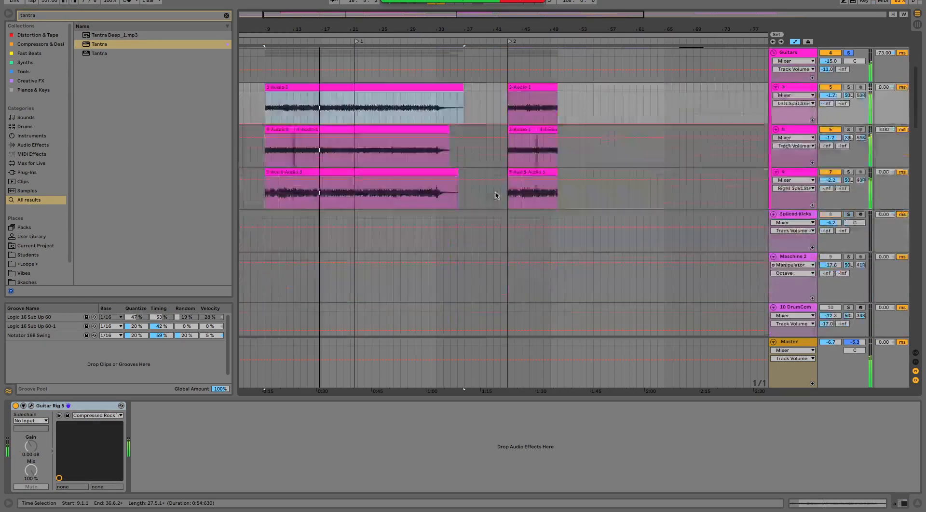
pyautogui.scroll(-8, 499, 195)
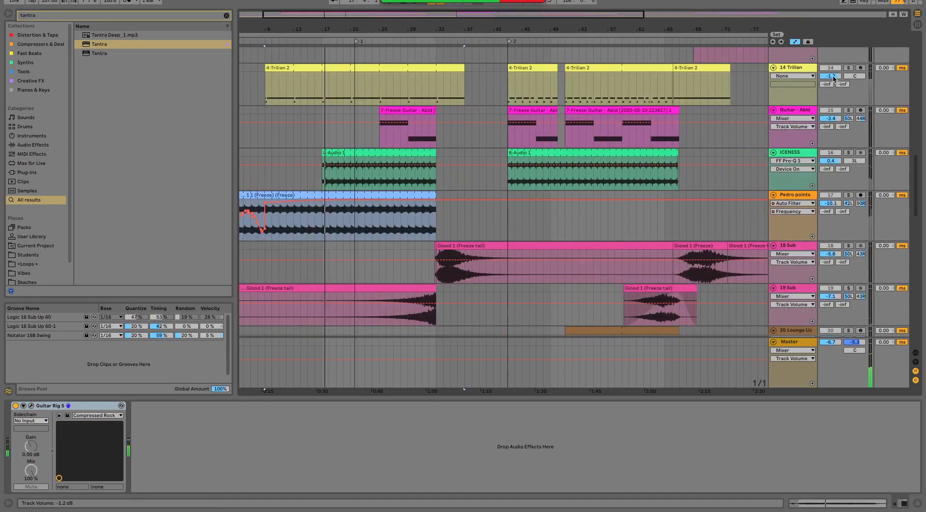
pyautogui.click(849, 68)
pyautogui.press('space')
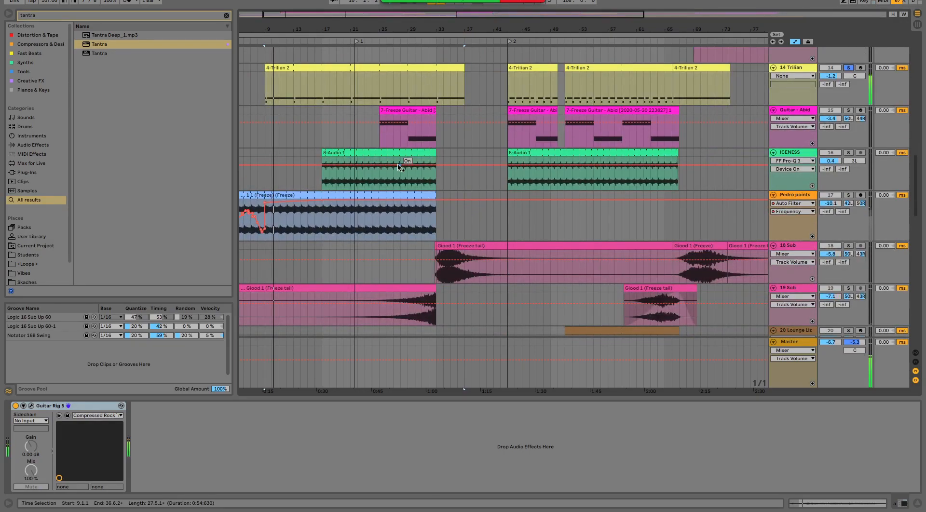
pyautogui.scroll(1, 433, 160)
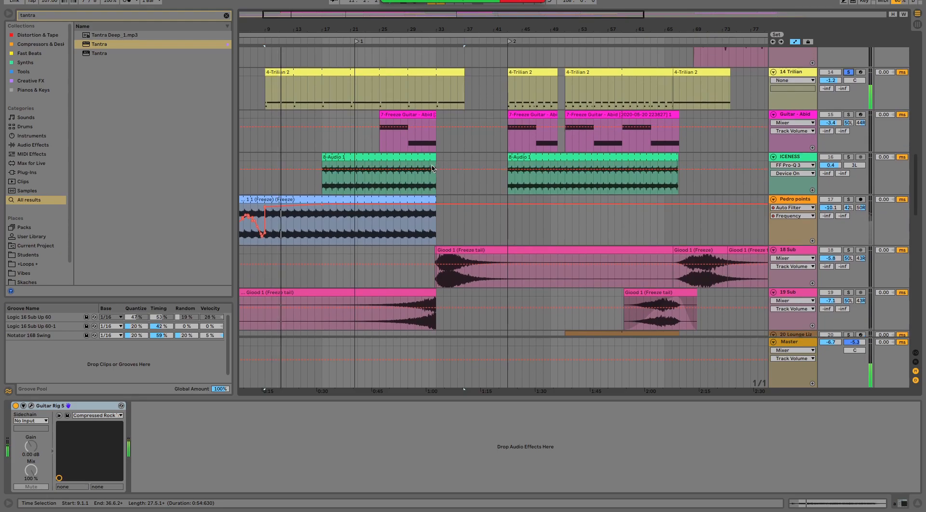
# - Solo the 30 Addictive track alone and play it from bar 9
pyautogui.scroll(2, 690, 123)
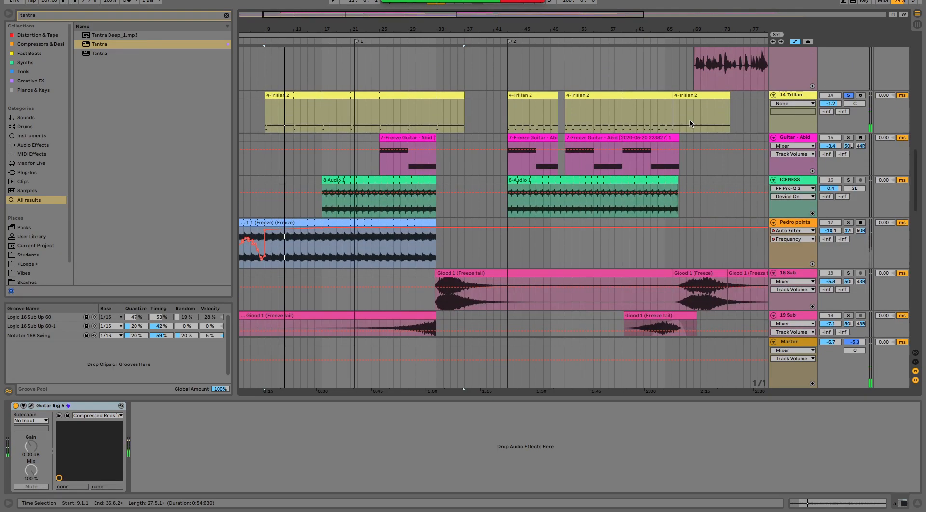
pyautogui.scroll(-20, 473, 200)
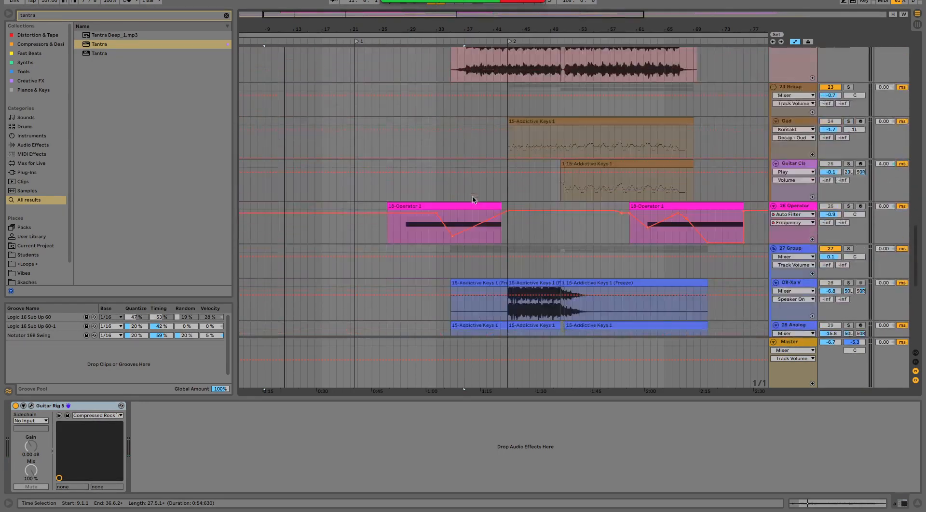
pyautogui.scroll(-4, 474, 200)
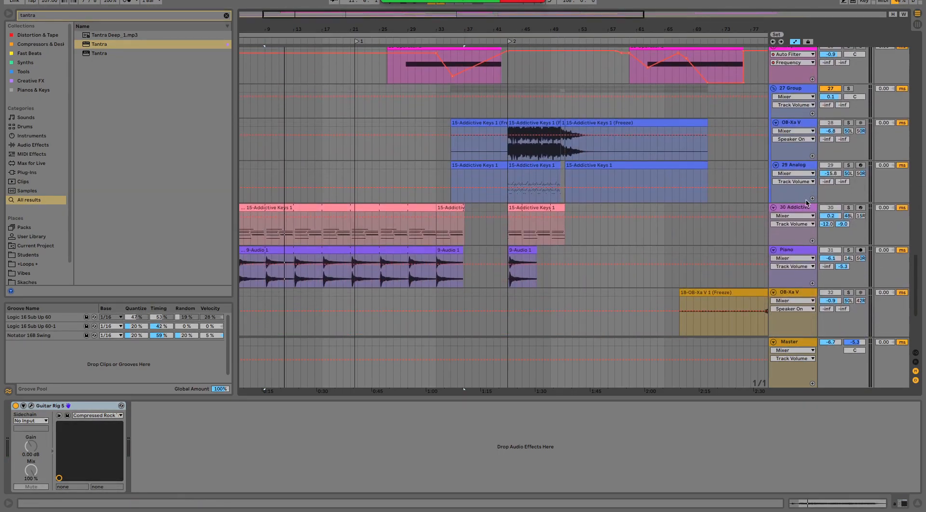
pyautogui.click(848, 208)
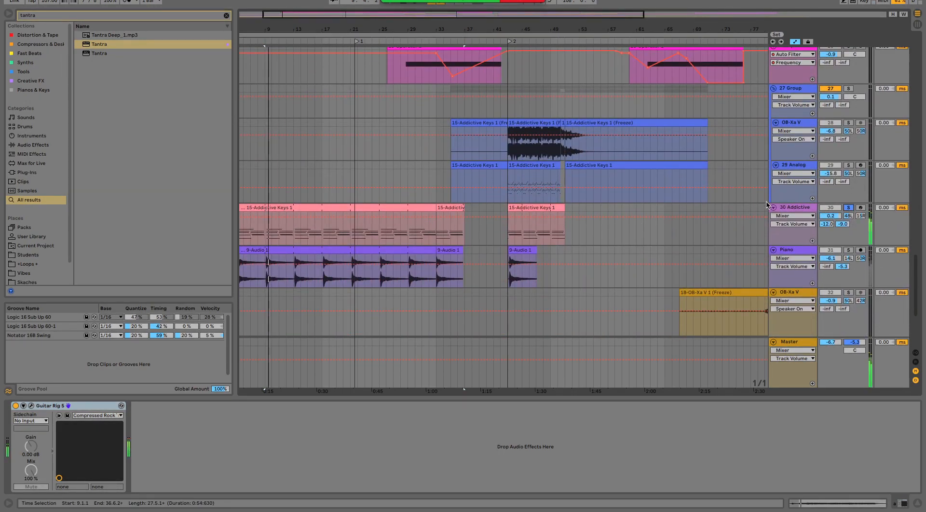
# - Solo the Piano track alone from bar 9, listen to it, turn its solo off and stop playback
pyautogui.click(848, 251)
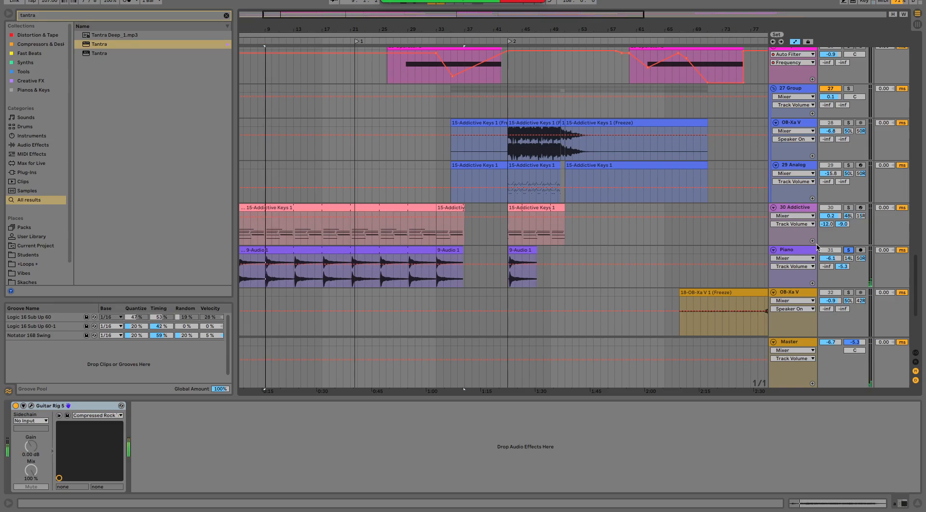
pyautogui.scroll(-6, 655, 311)
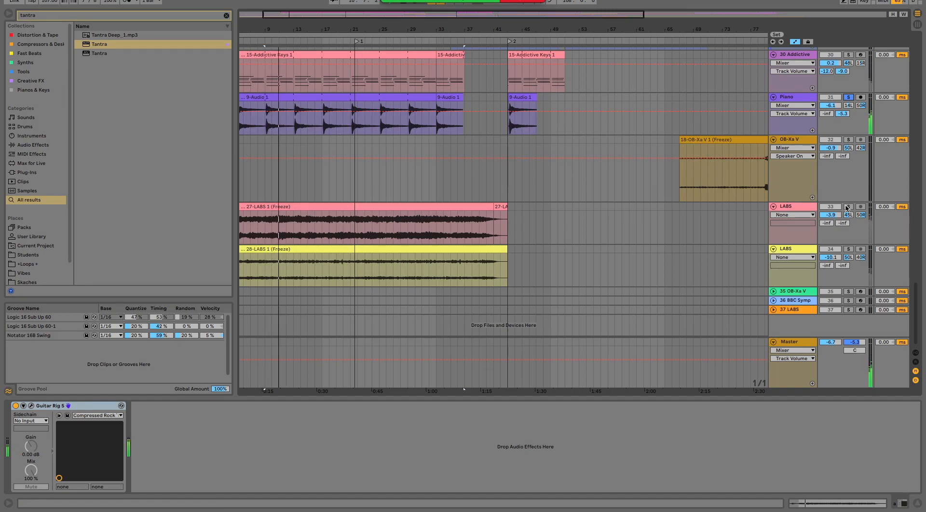
pyautogui.click(849, 98)
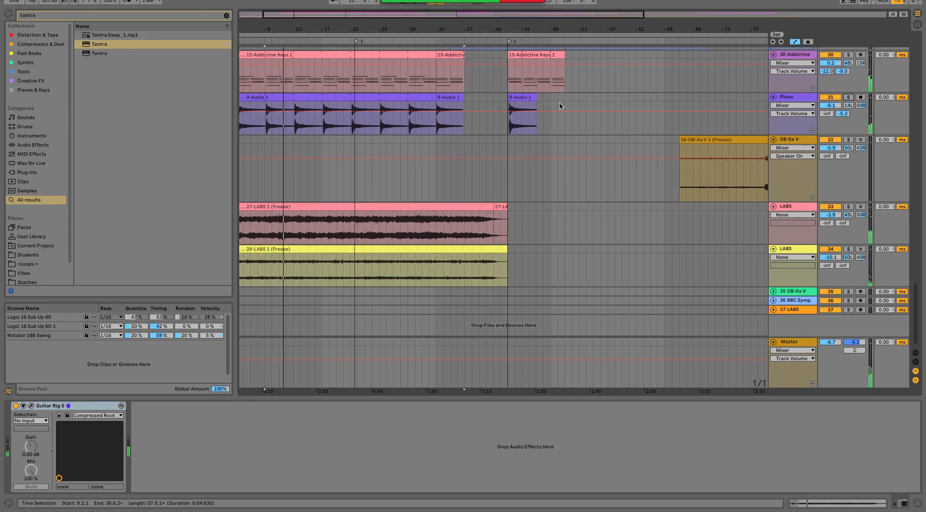
pyautogui.scroll(5, 419, 154)
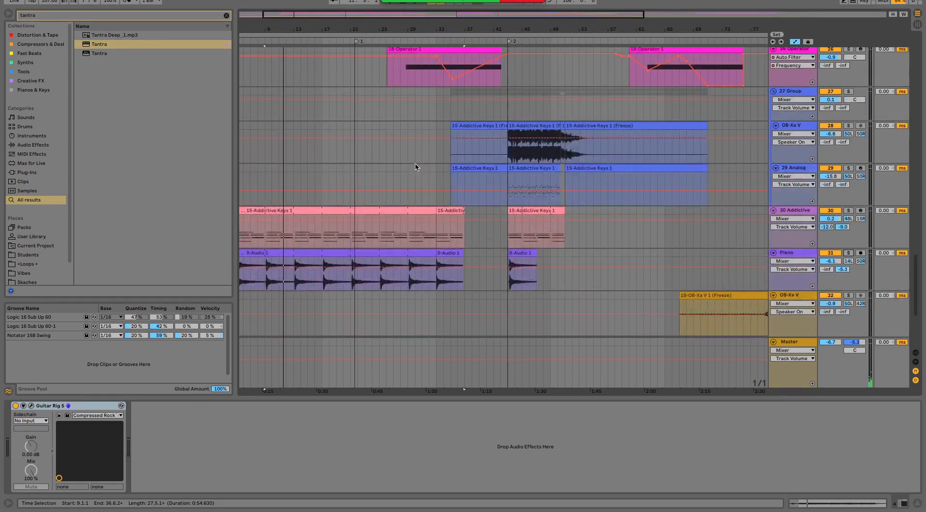
# - Stop the Zoom screen share and clear the Spitfire Audio and Finder windows from the desktop
pyautogui.moveTo(467, 6)
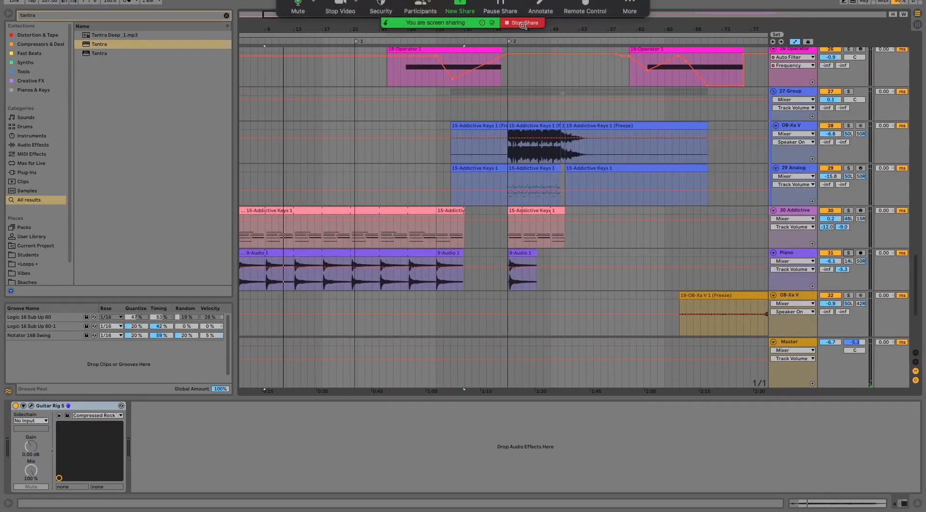
pyautogui.click(523, 23)
pyautogui.moveTo(457, 114); pyautogui.dragTo(739, 248)
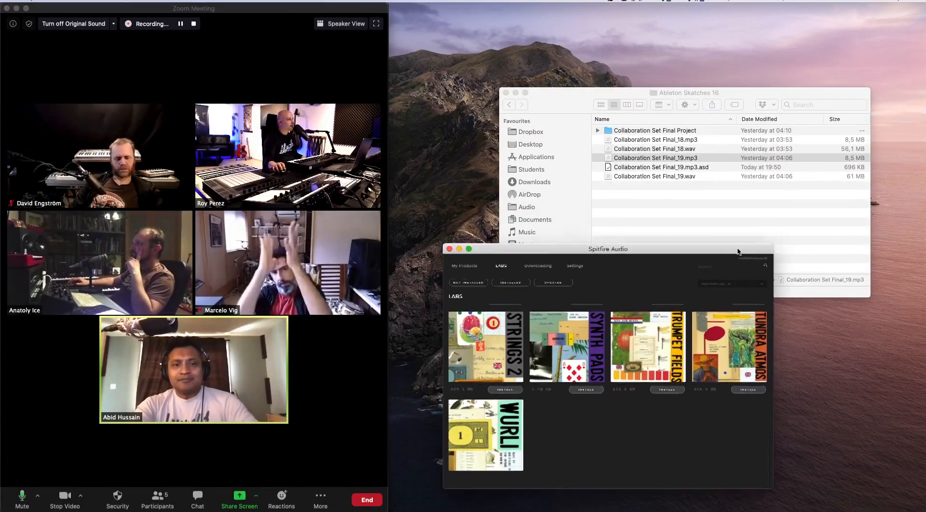
pyautogui.click(450, 248)
pyautogui.click(516, 92)
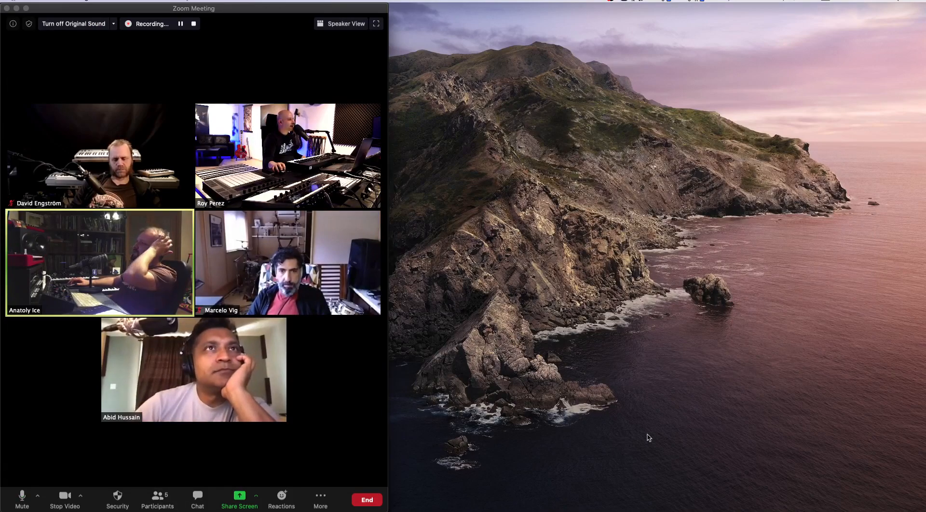
# - Bring the Zoom Meeting window forward and open the separate Zoom window for the participant's shared screen
pyautogui.rightClick(472, 502)
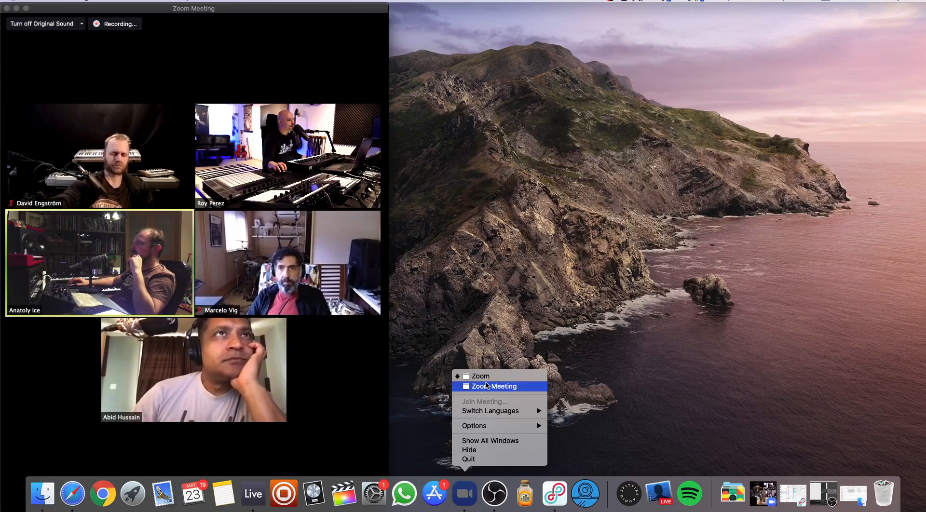
pyautogui.click(486, 385)
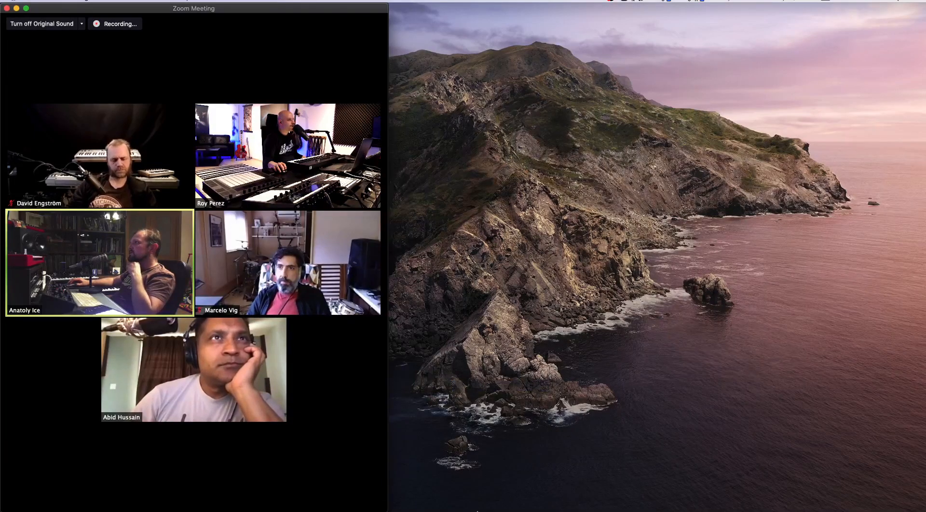
pyautogui.moveTo(475, 500)
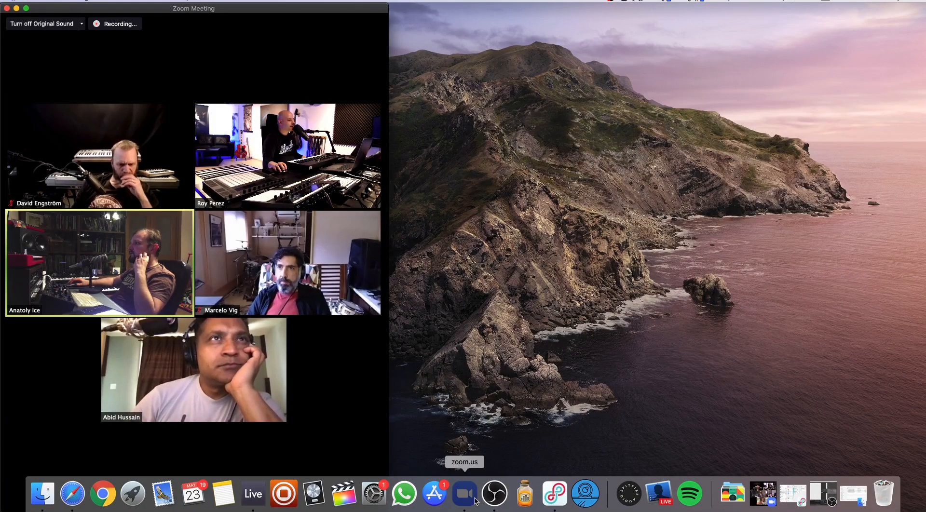
pyautogui.rightClick(475, 500)
pyautogui.click(471, 377)
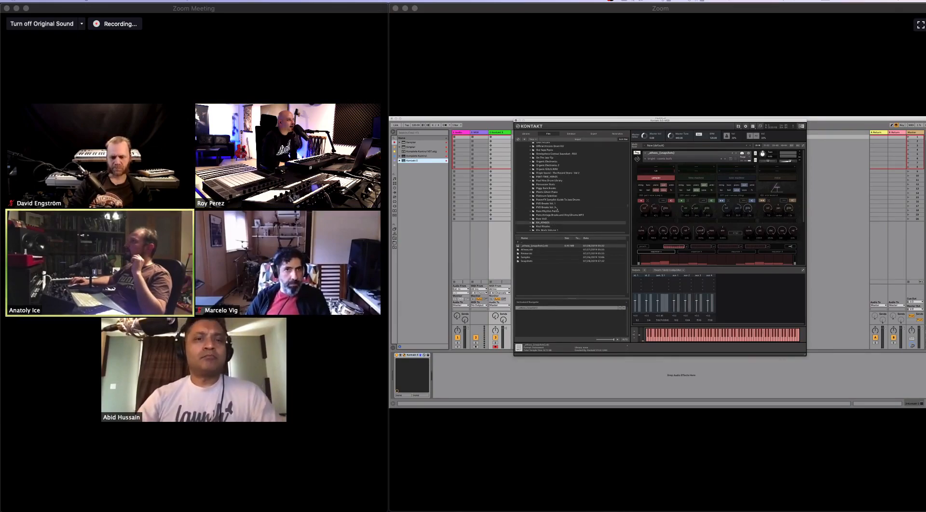
# - Show Kontakt's library list in the shared Ableton session and return its browser to the file view
pyautogui.click(526, 133)
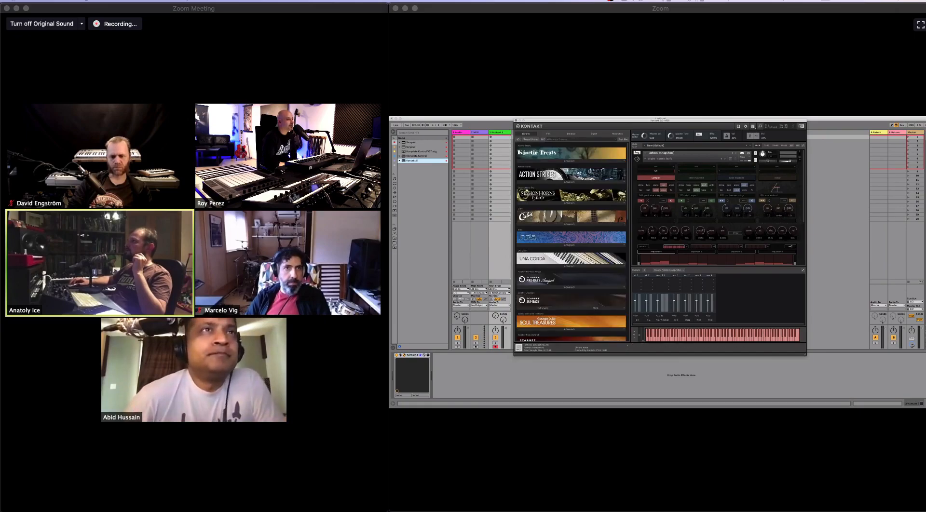
pyautogui.click(548, 135)
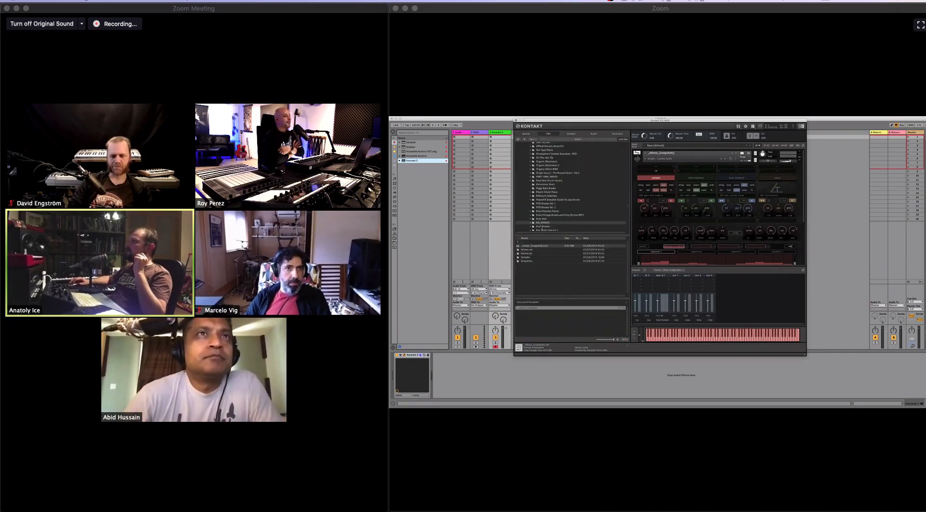